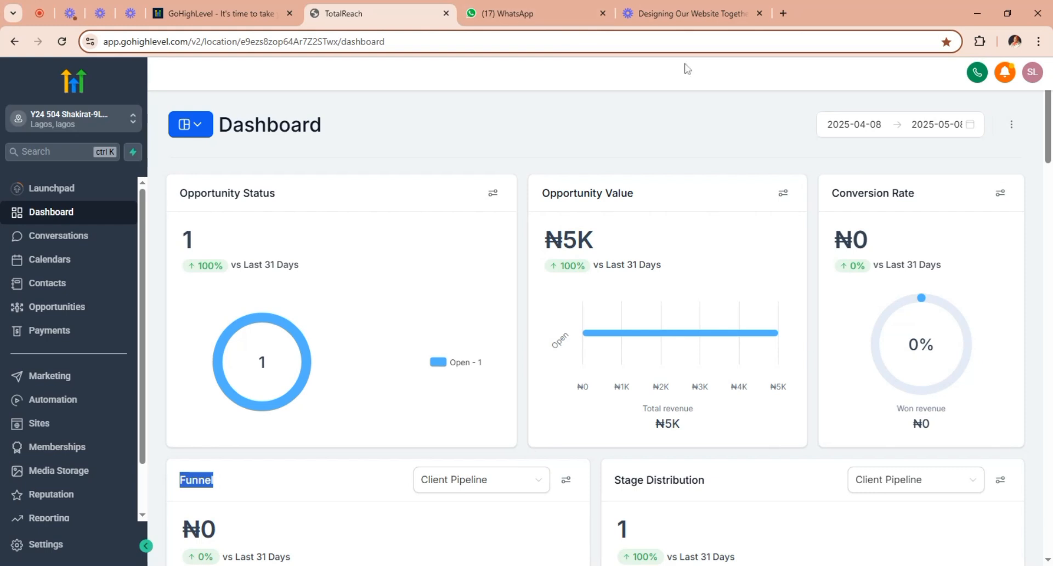
Open ChatGPT in a new browser tab.
click(783, 13)
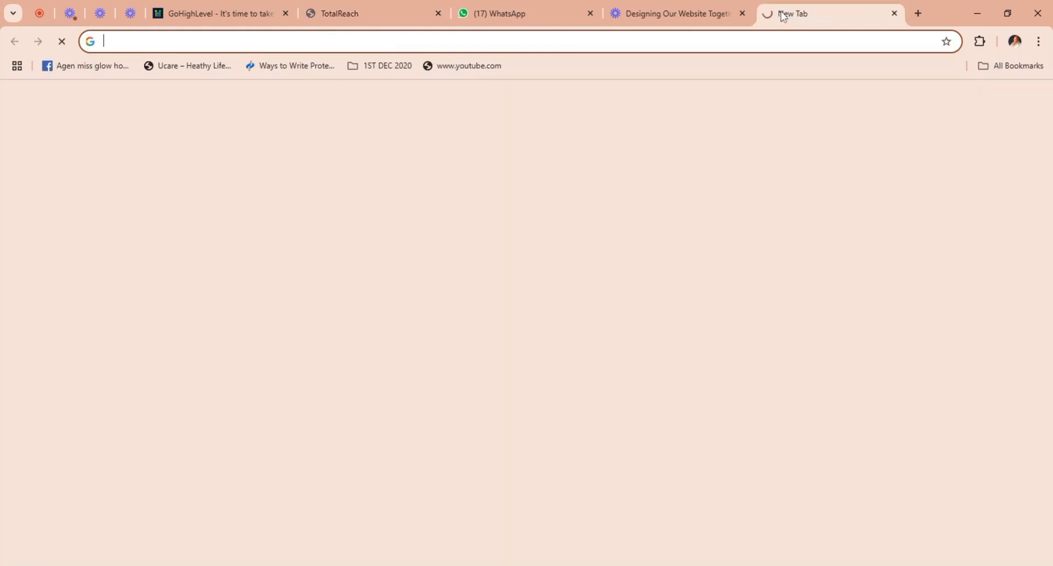
click(617, 38)
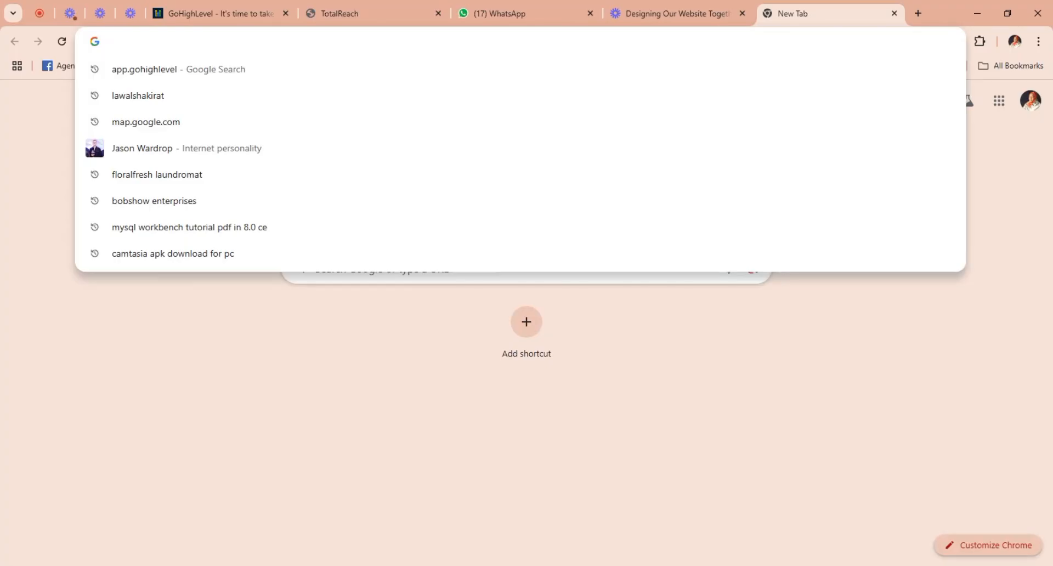
text(chatgpt.com)
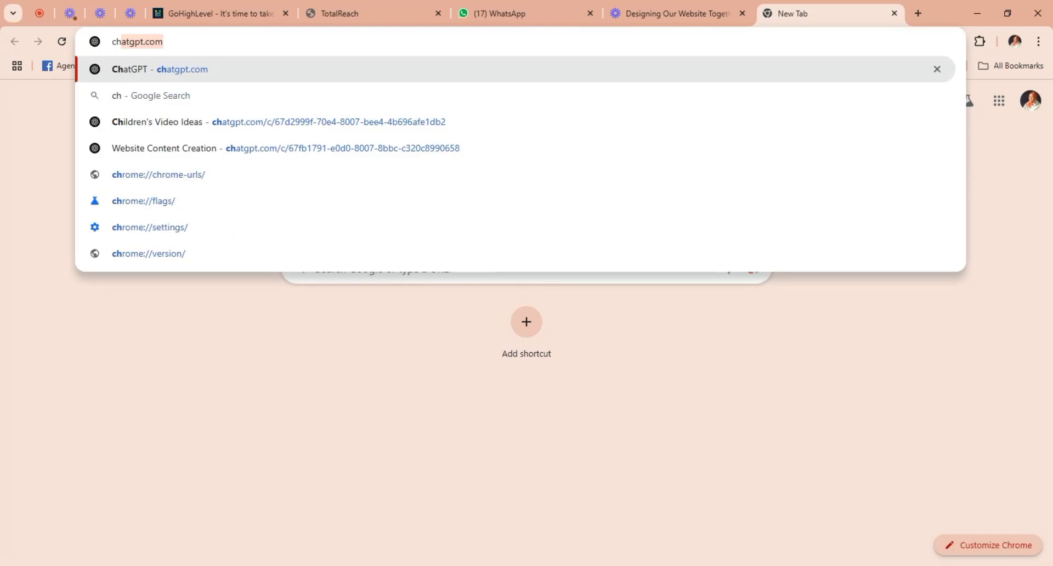
key(Return)
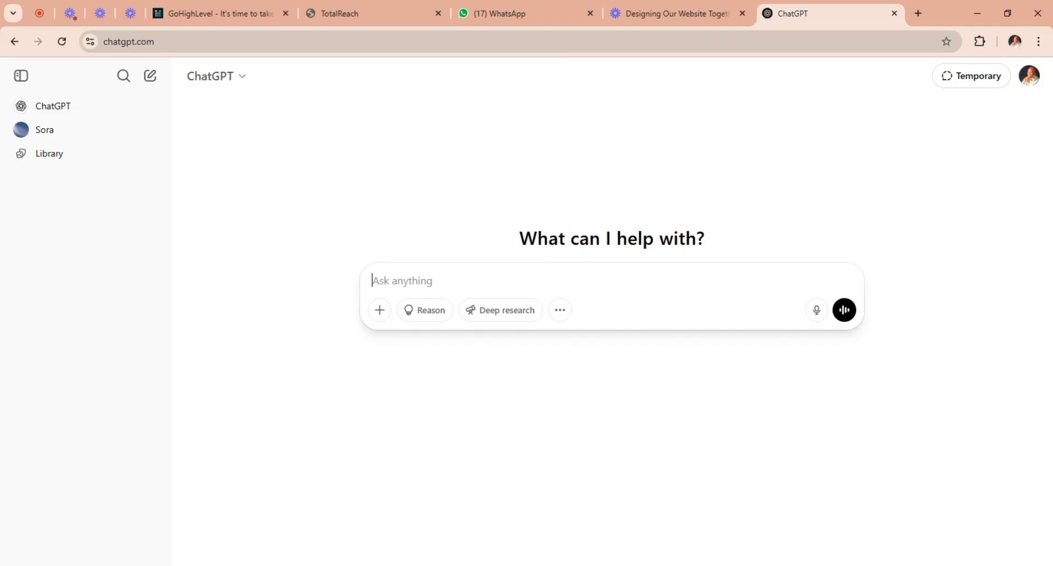
Submit the copied prompt asking for Baye Creative's website content, including five sections plus About and Service pages, and follow the generated draft.
key(ctrl+v)
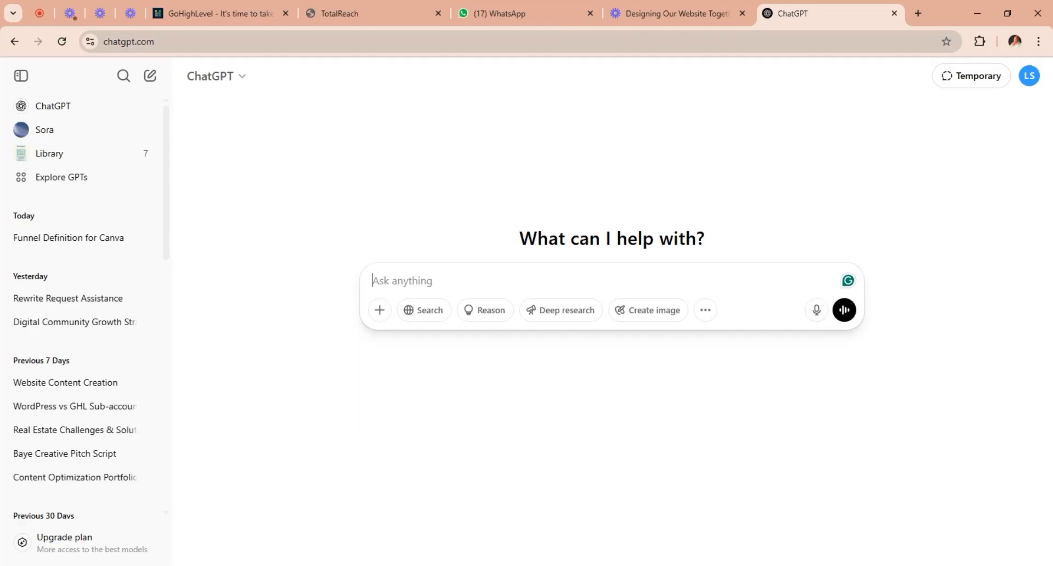
key(ctrl+v)
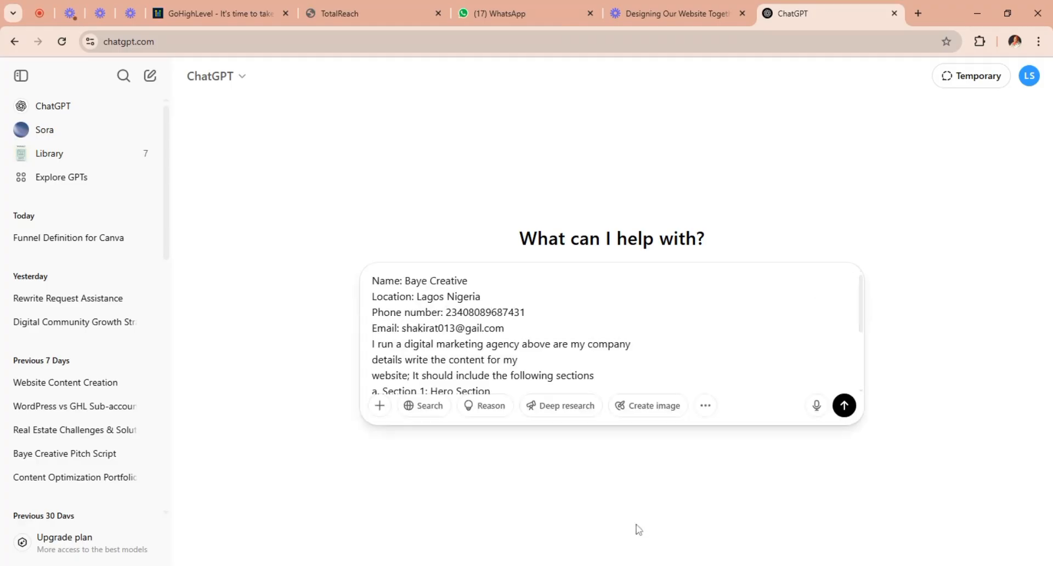
click(845, 406)
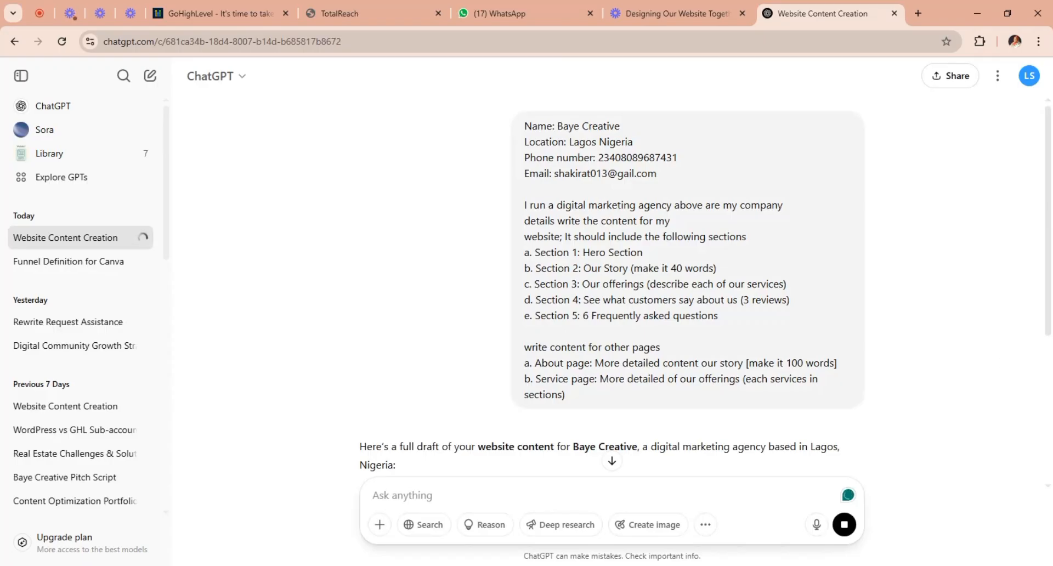
drag(1051, 324, 1052, 543)
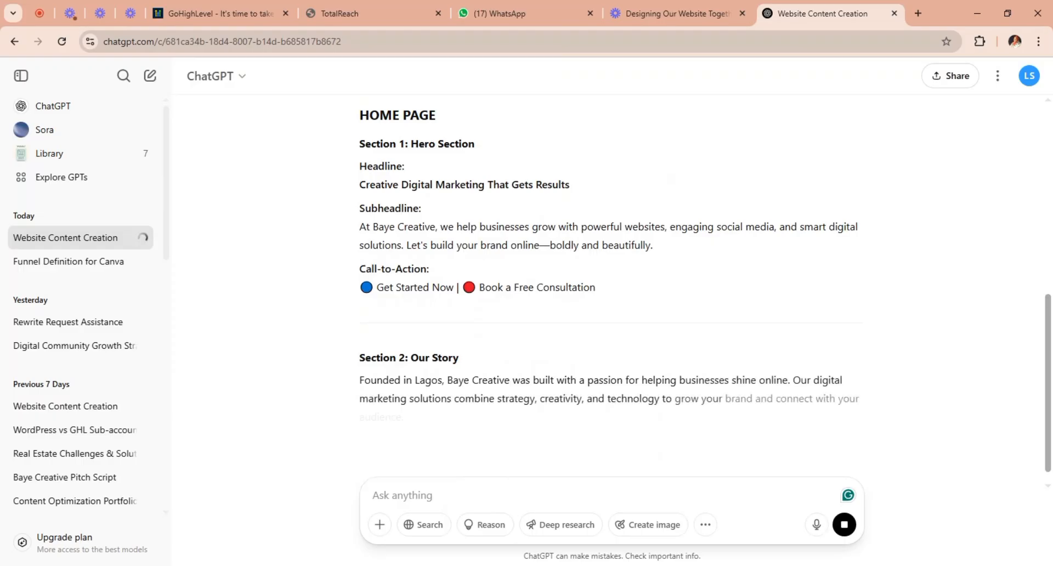
drag(1050, 324, 1052, 390)
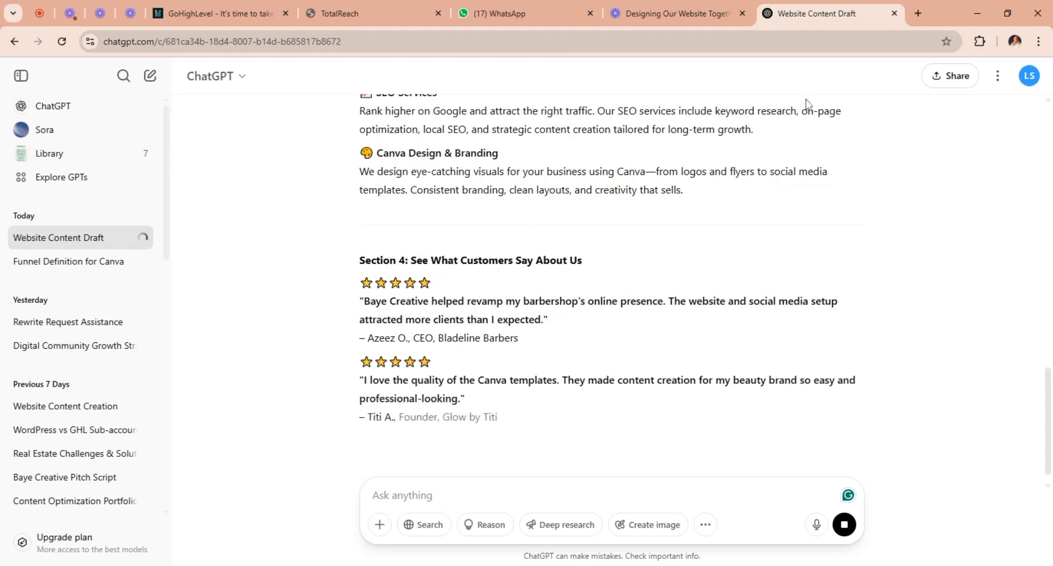
Switch to GoHighLevel and open the Websites list in the Sites area.
click(369, 12)
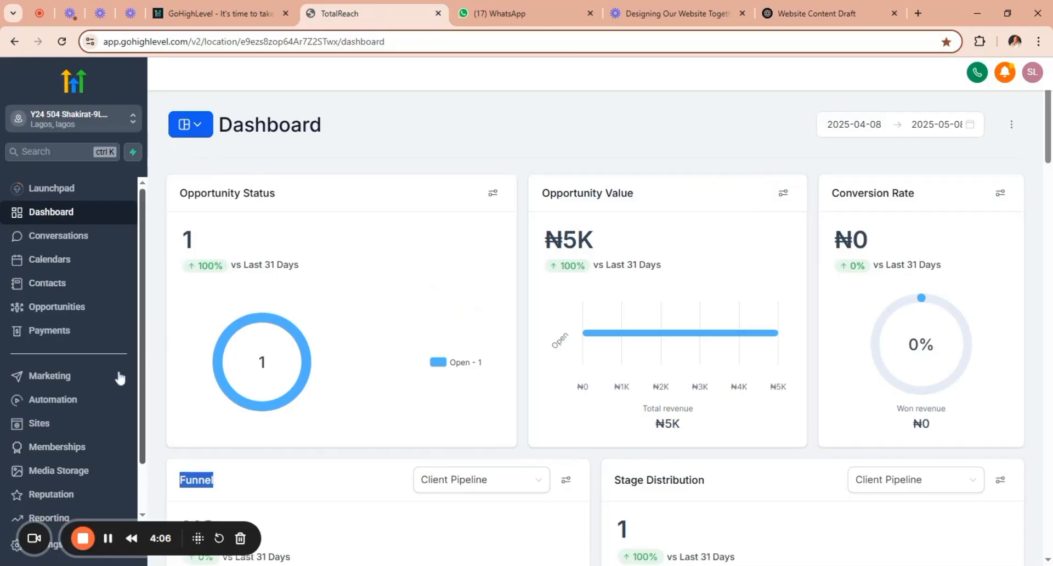
click(35, 432)
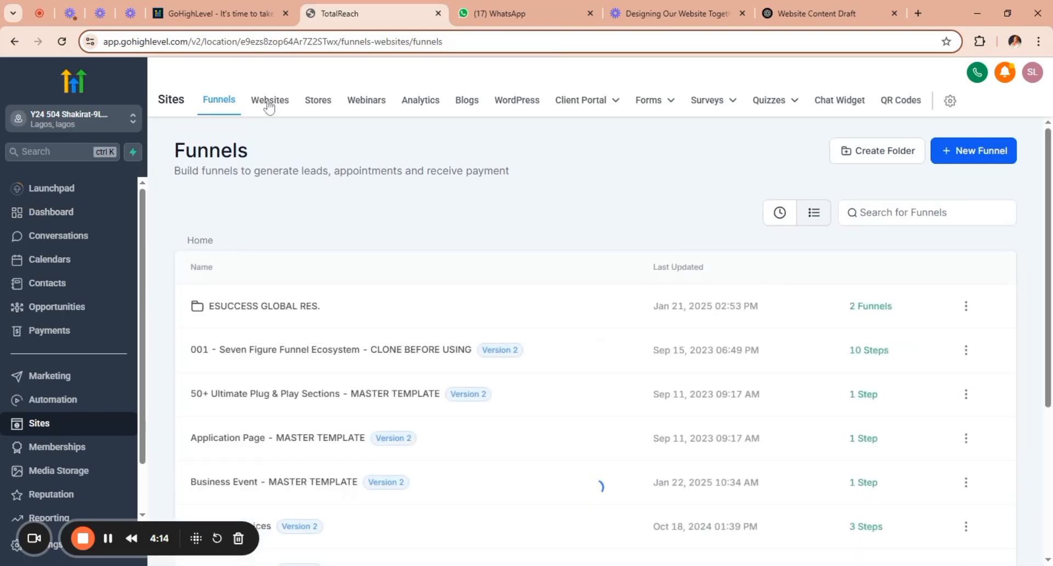
click(271, 102)
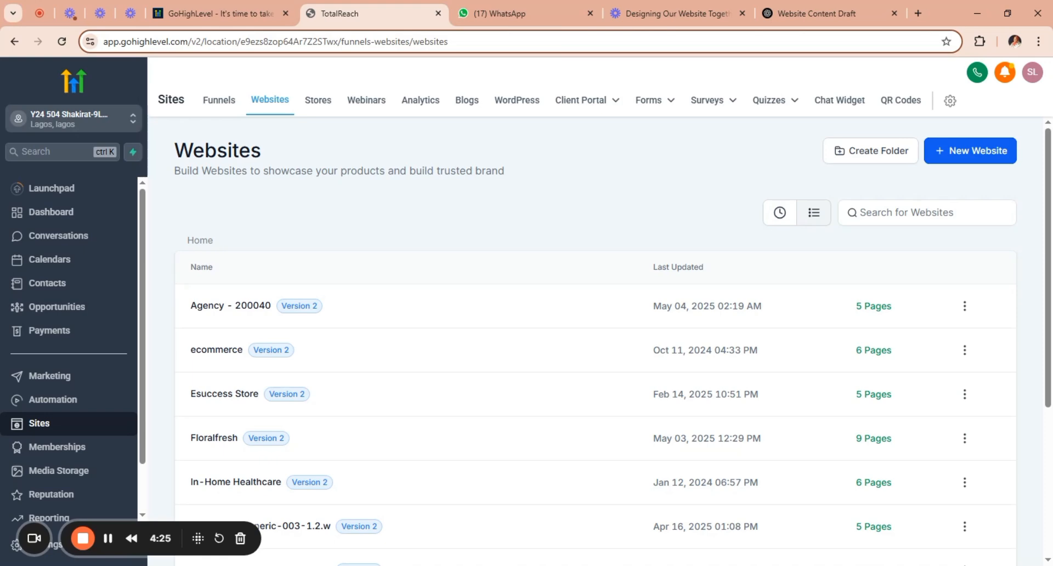
Start a new website from templates, preview the Marketing Agency template and continue with it.
click(970, 150)
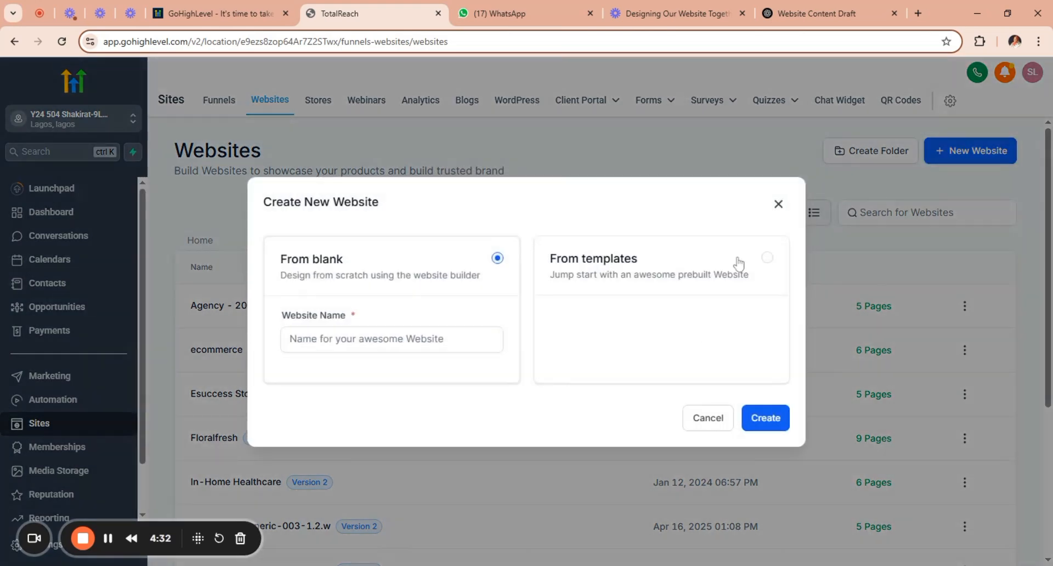
click(767, 259)
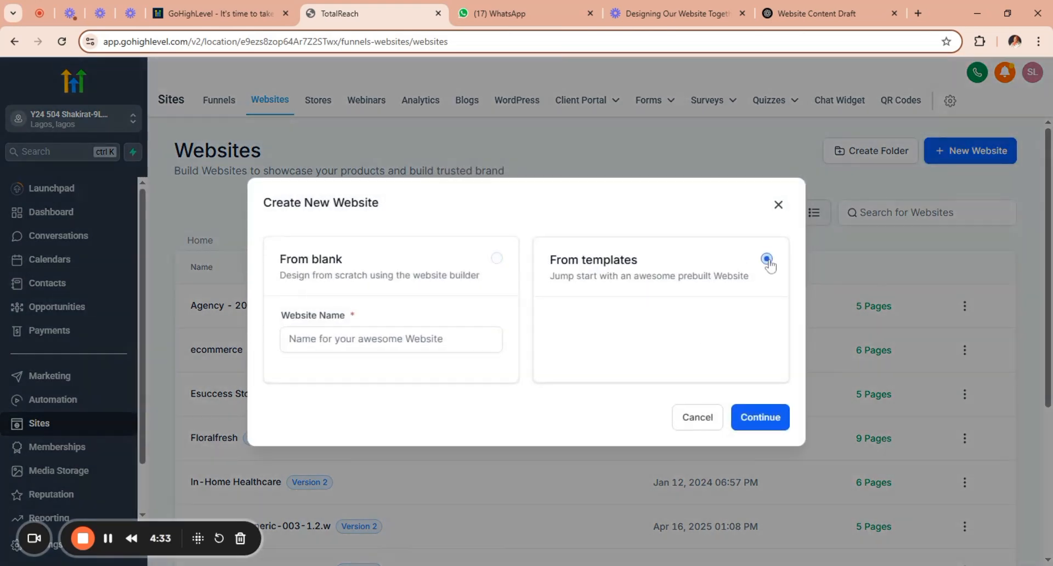
click(758, 419)
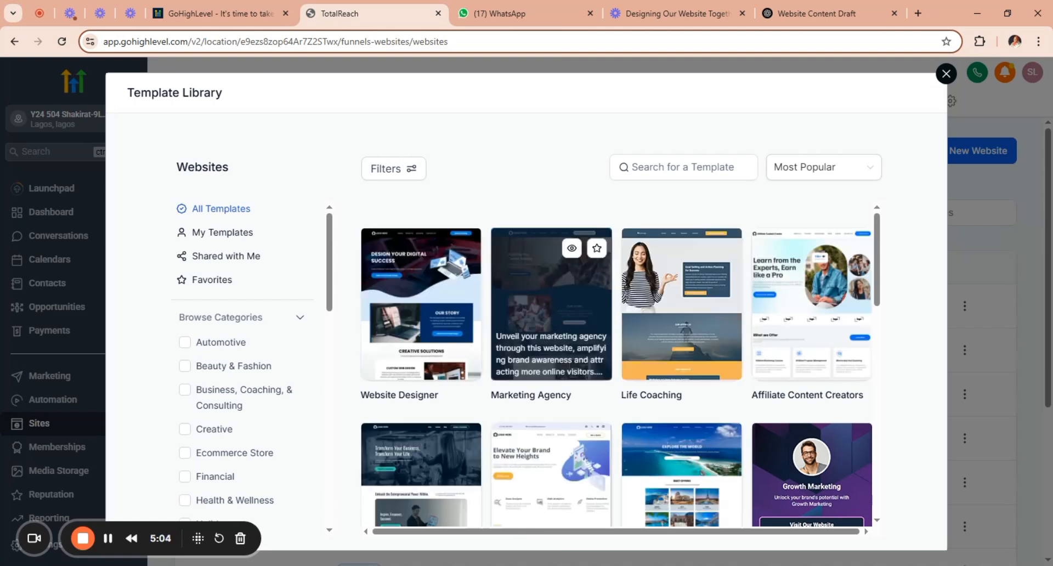
click(572, 250)
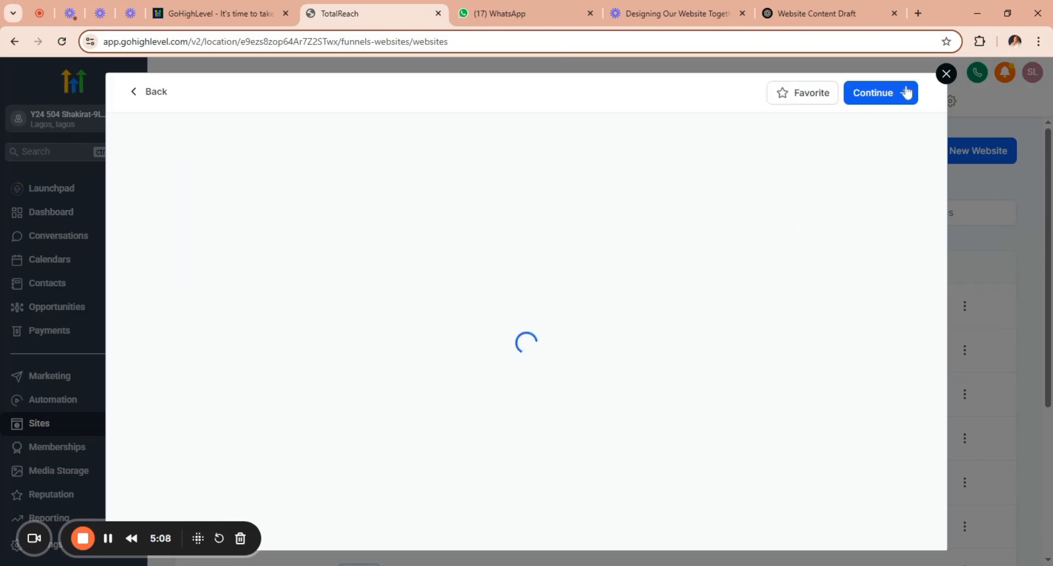
click(880, 99)
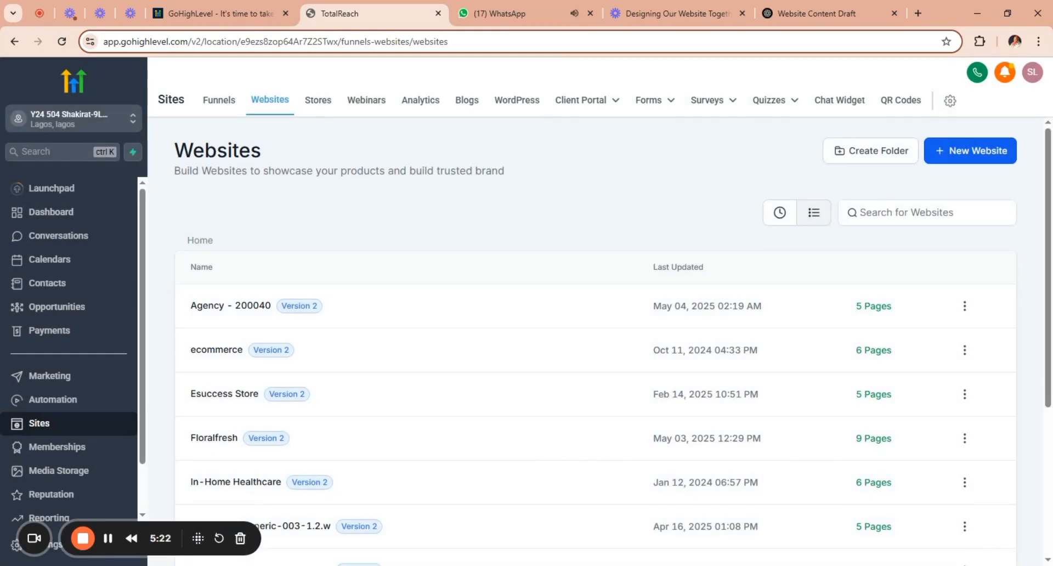
Open the Agency - 200040 website's Home page in the page builder and return to its header.
click(608, 305)
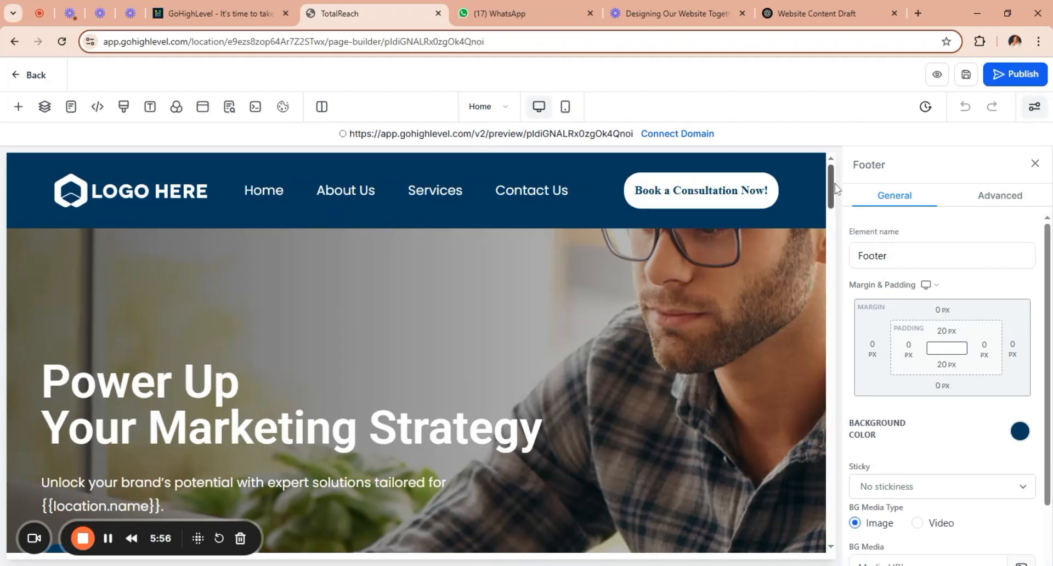
drag(834, 196, 832, 164)
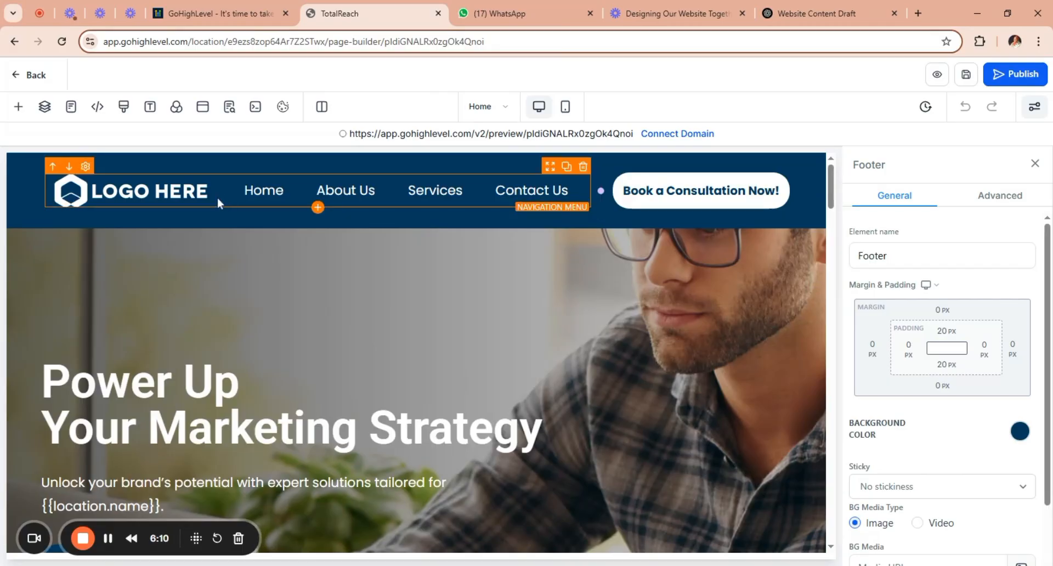
Set the Home item of the header's navigation menu to open in a new tab.
click(244, 202)
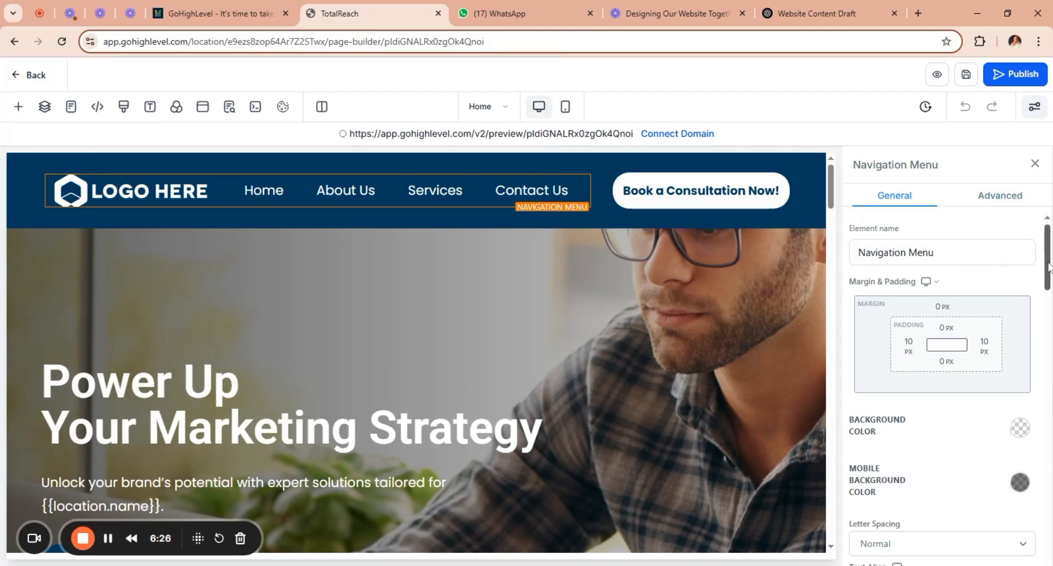
drag(1049, 262, 1051, 322)
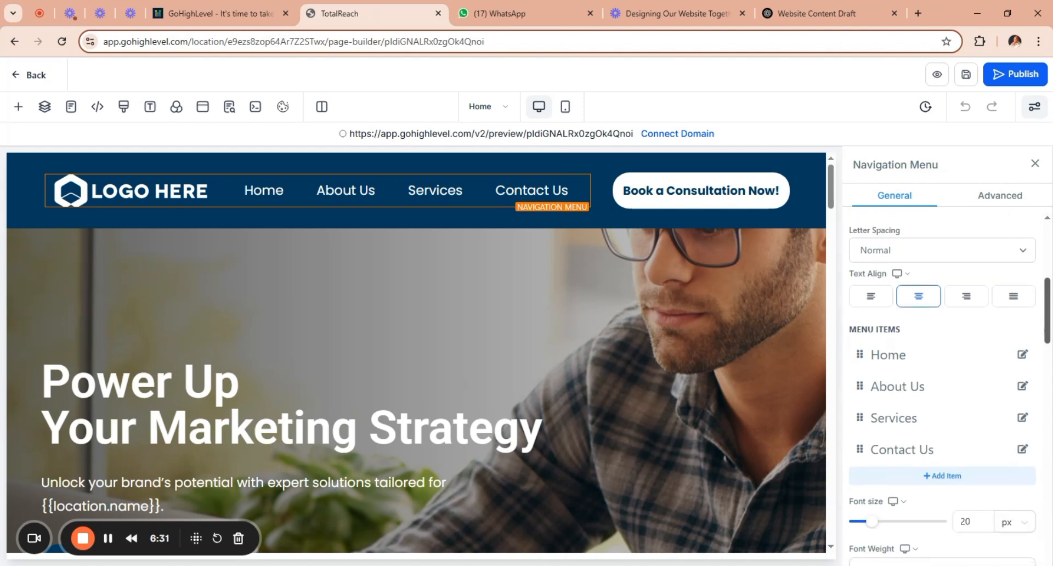
click(1022, 356)
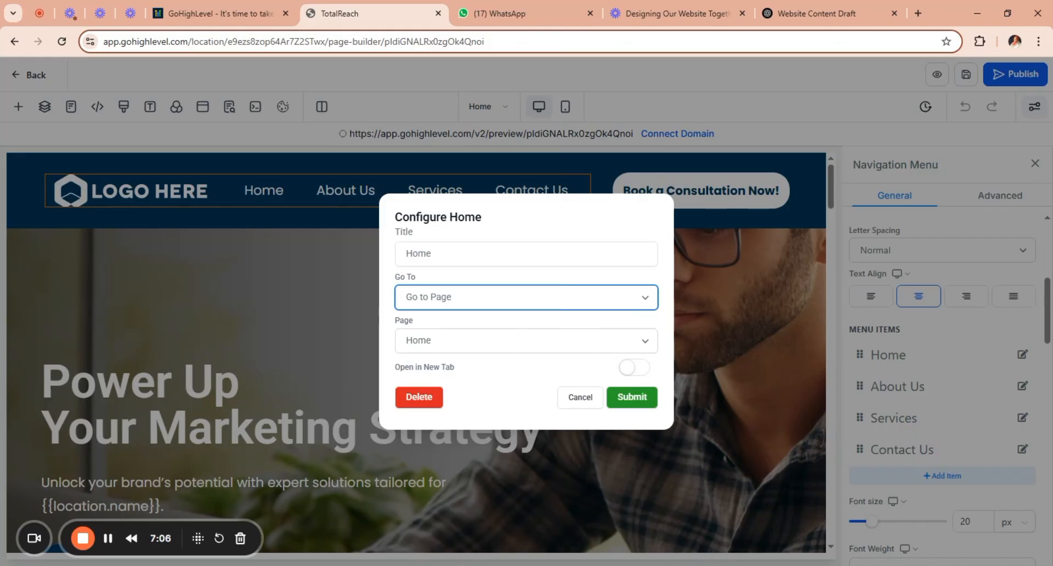
click(632, 369)
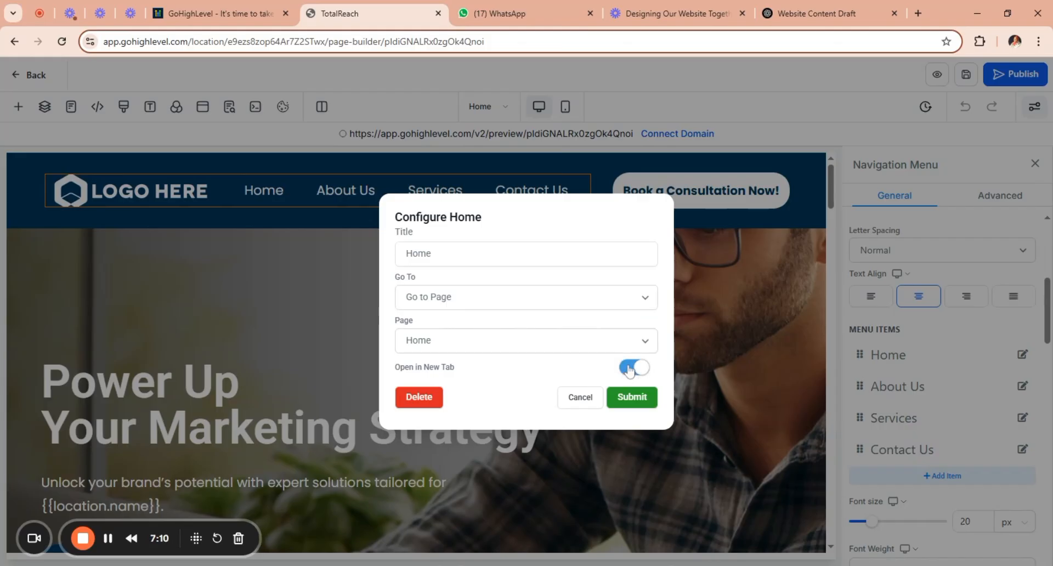
click(636, 405)
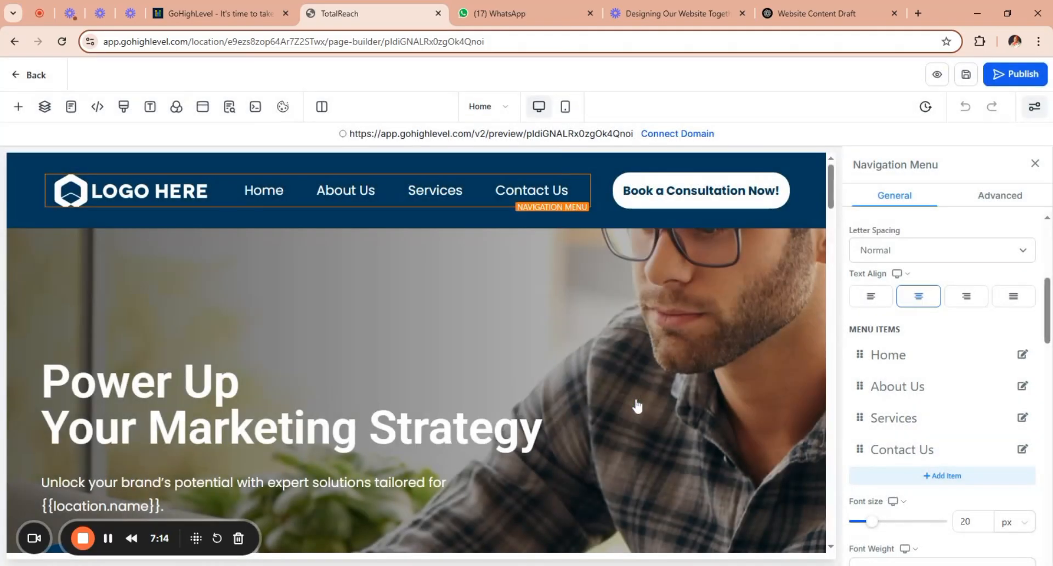
Try to change the About Us menu item's destination to Go to Page and choose its page.
click(1022, 386)
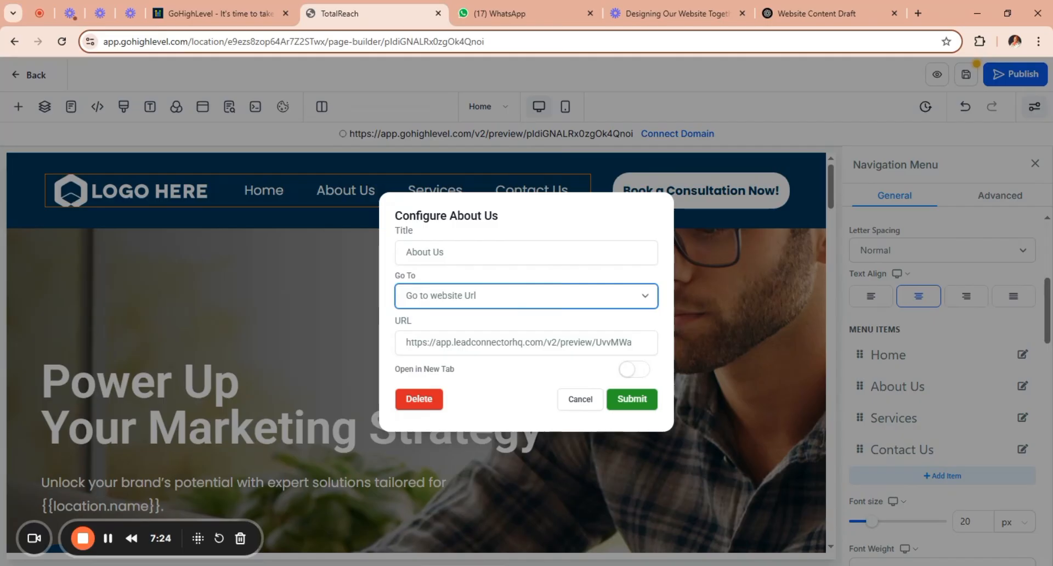
click(494, 253)
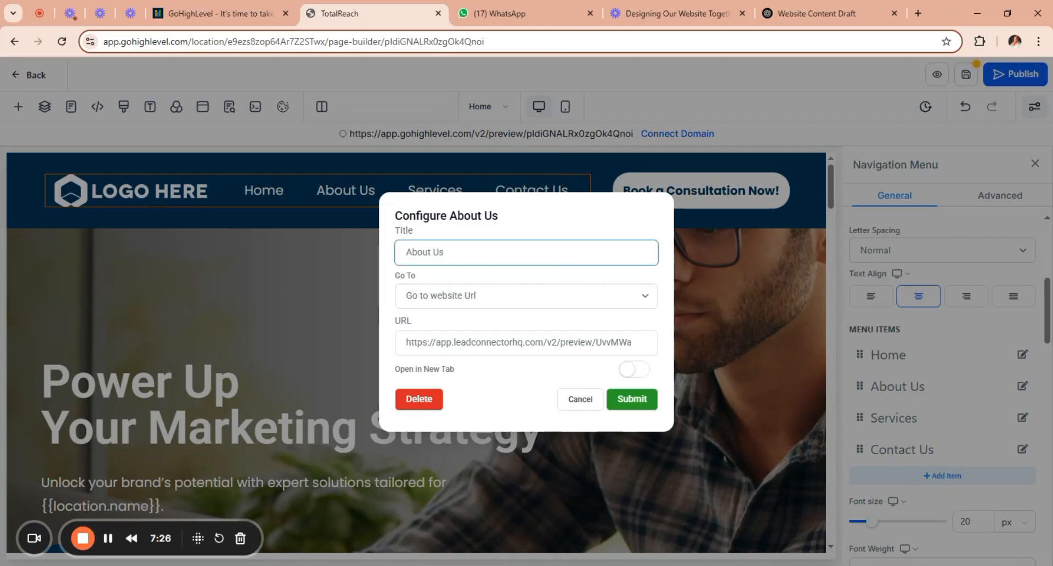
click(643, 301)
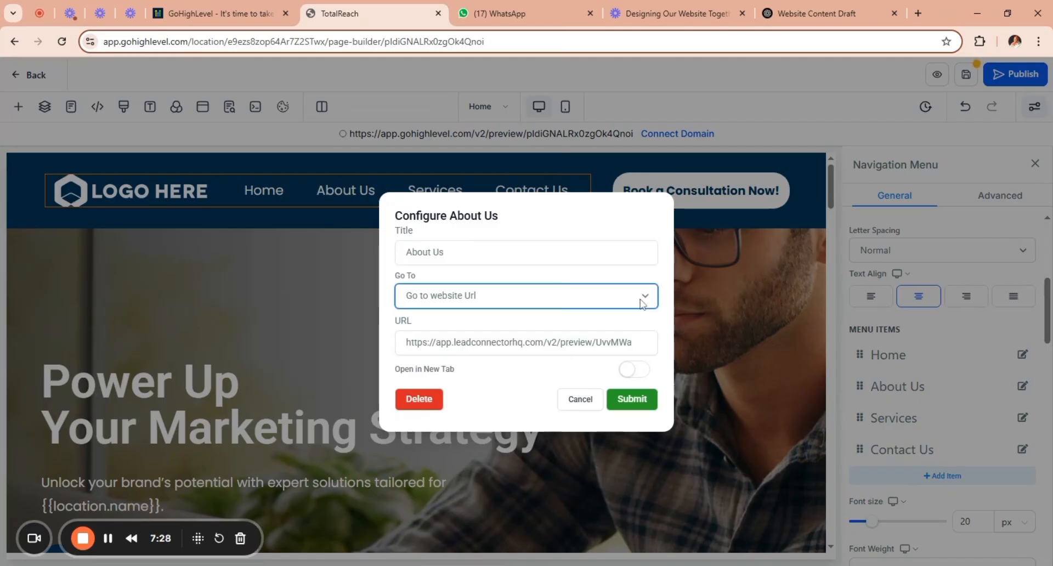
click(600, 334)
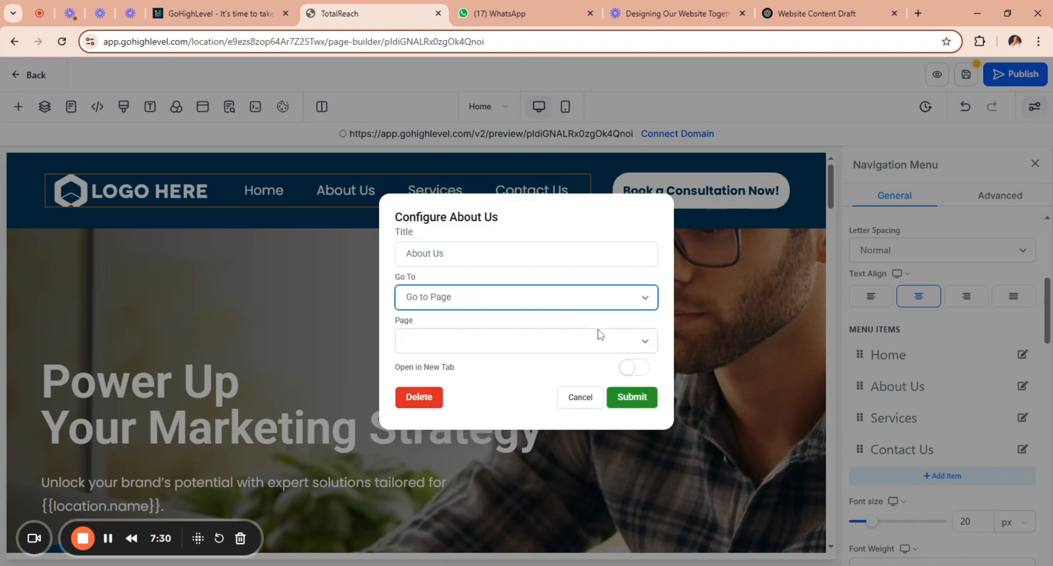
click(647, 344)
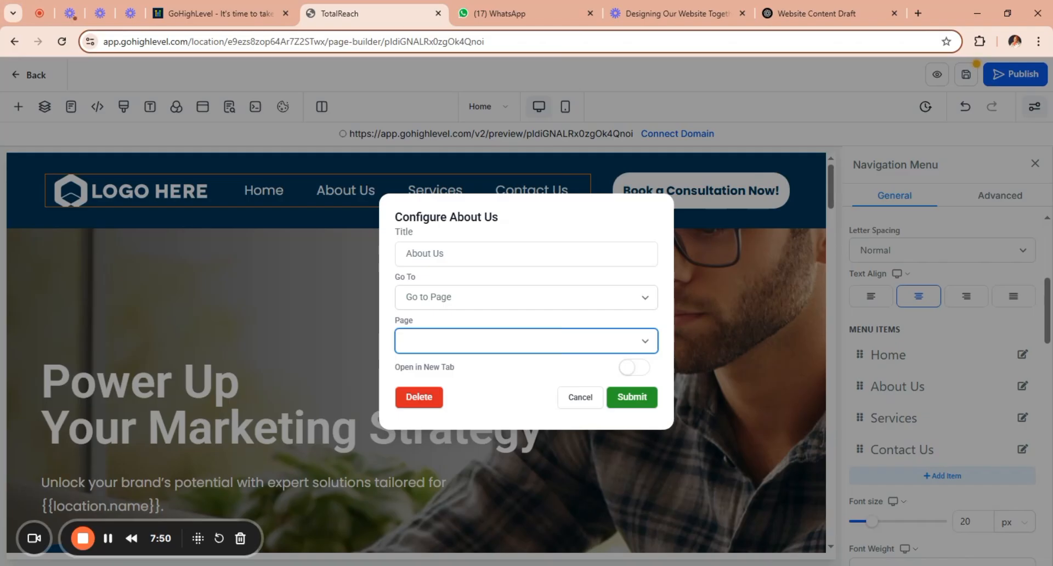
click(757, 322)
click(758, 323)
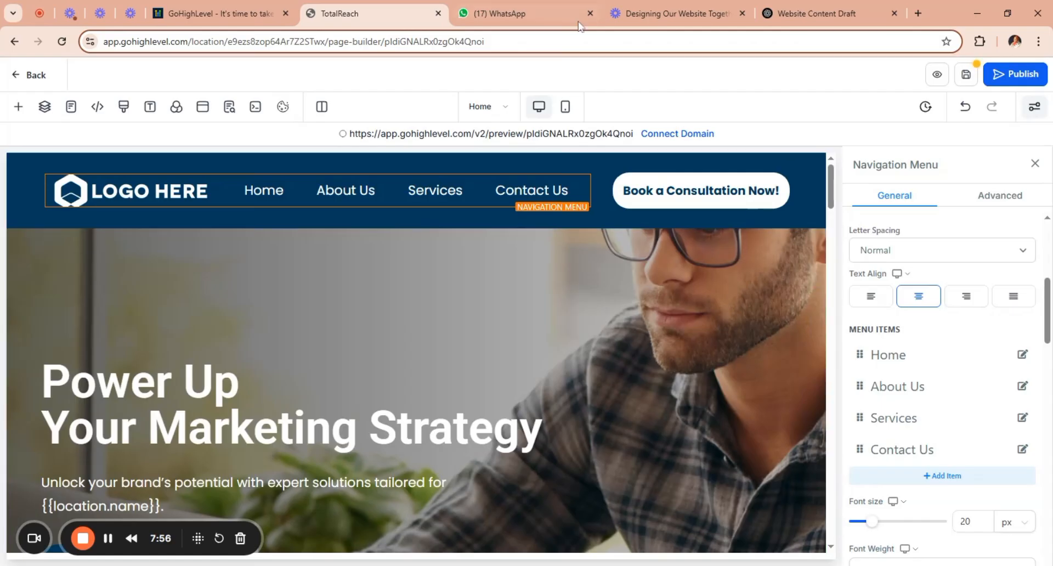
Search Google for app.gohighlevel in a new browser tab and open the GoHighLevel account dashboard.
click(917, 15)
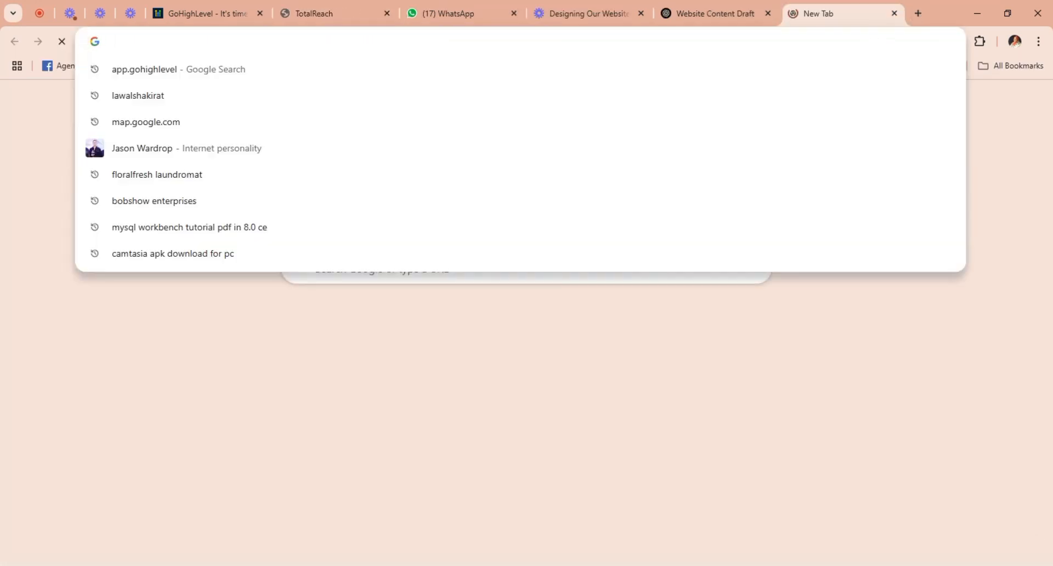
text(app)
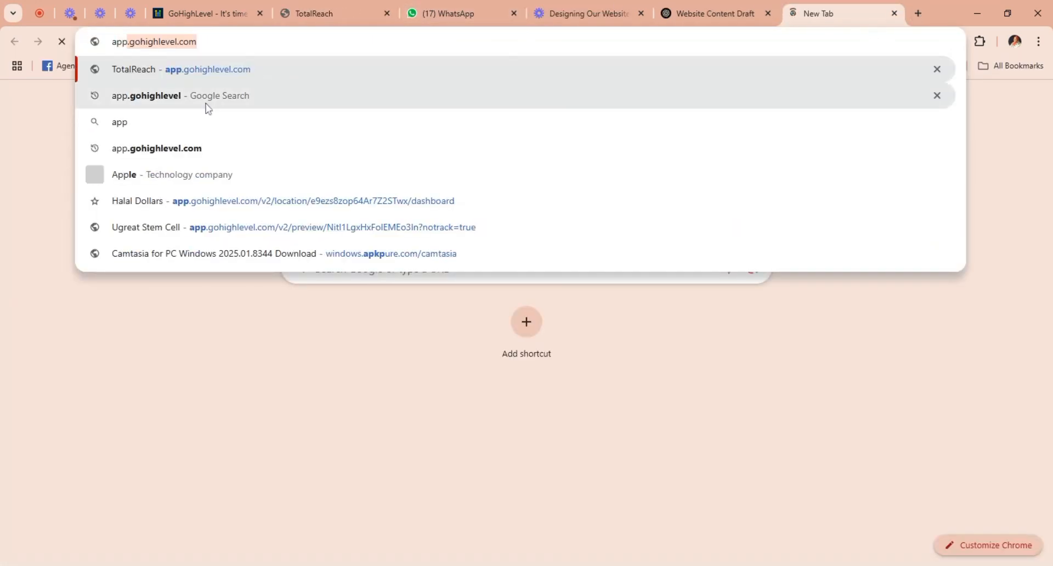
click(207, 103)
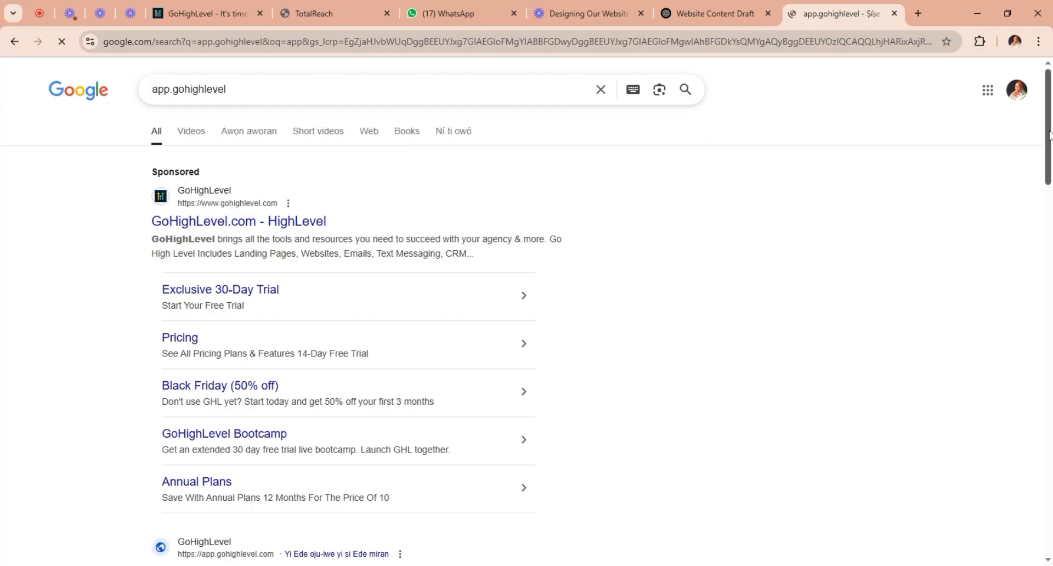
scroll(1048, 137, down, 5)
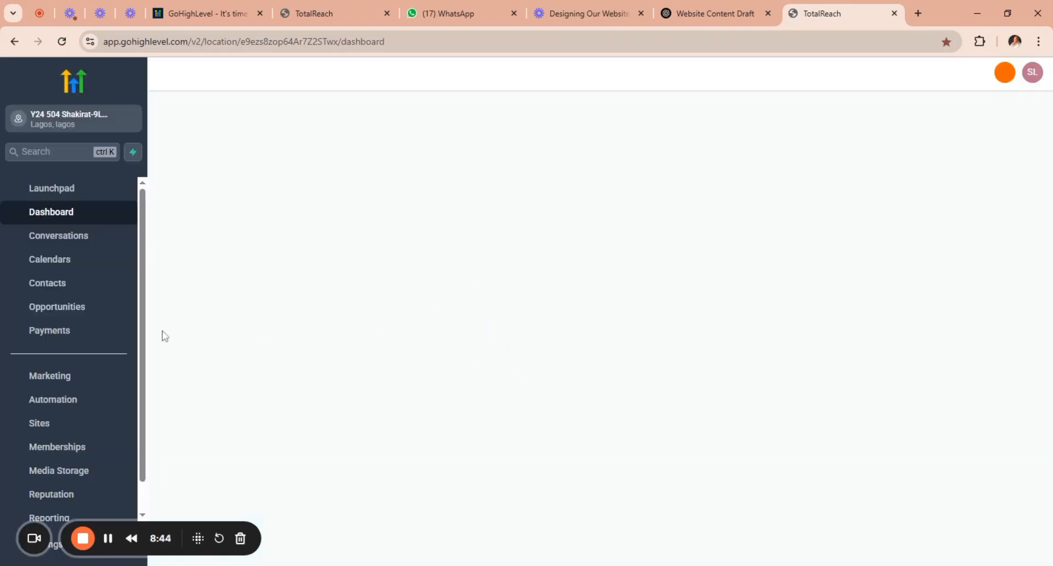
scroll(142, 275, down, 1)
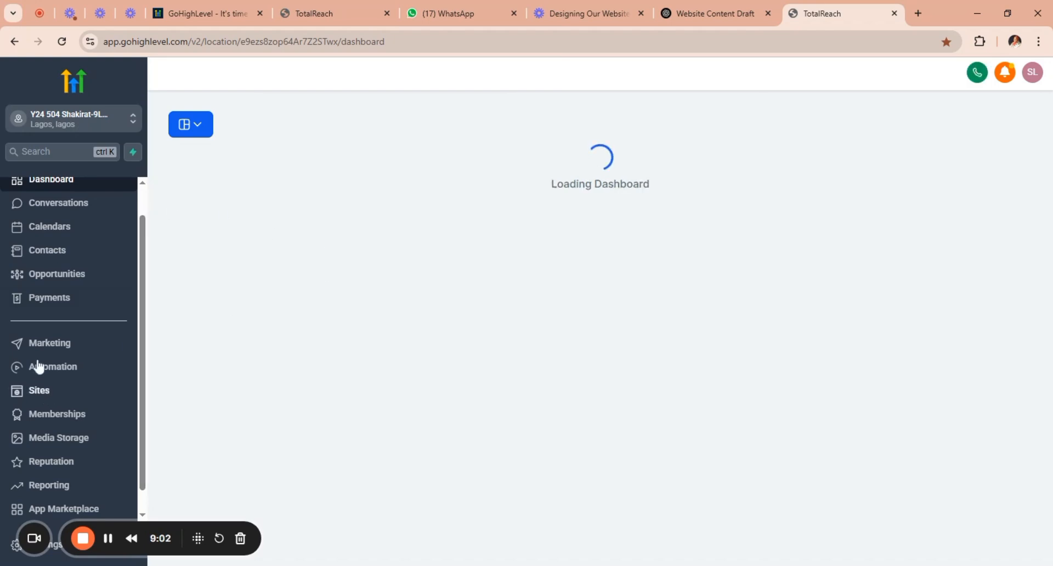
Open the Marketing Agency website's page list from the most recently updated websites in Sites.
click(42, 391)
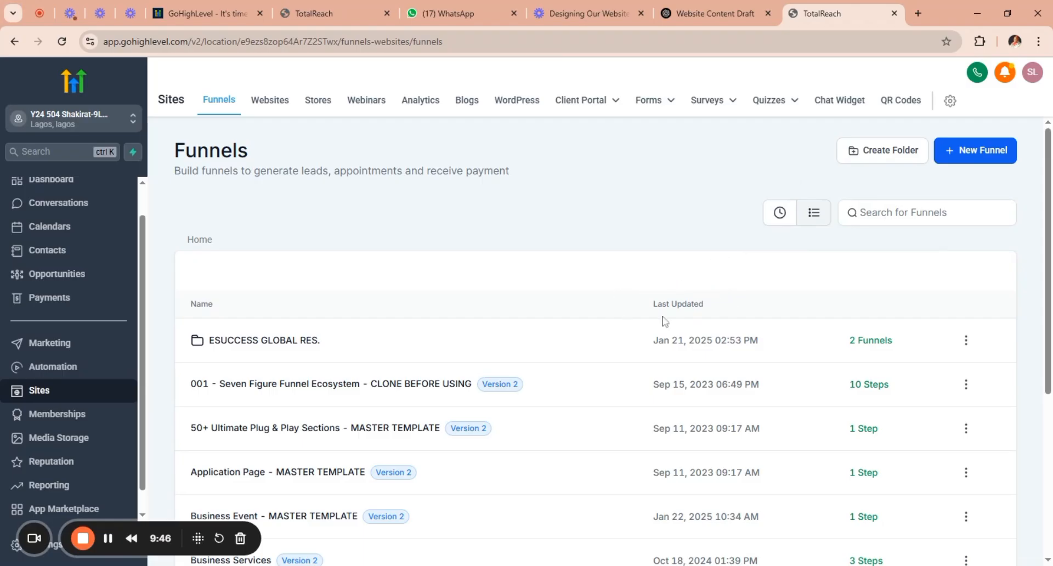
click(270, 101)
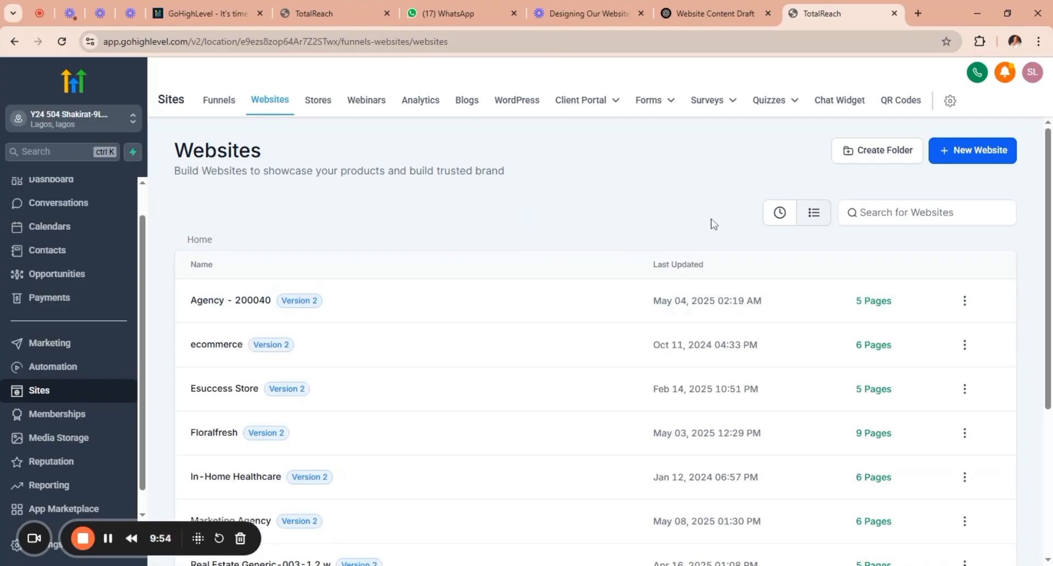
click(780, 215)
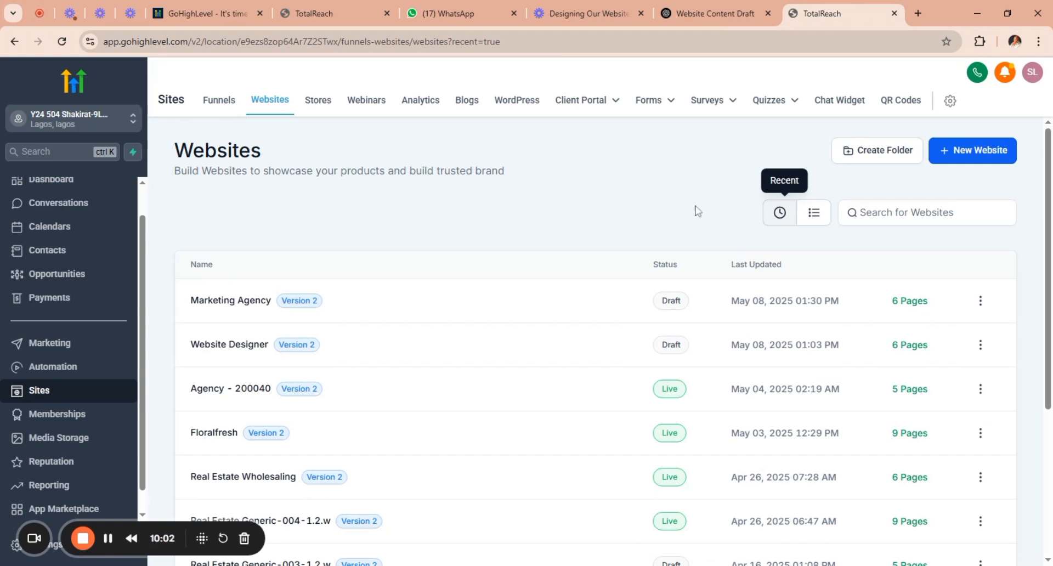
click(251, 303)
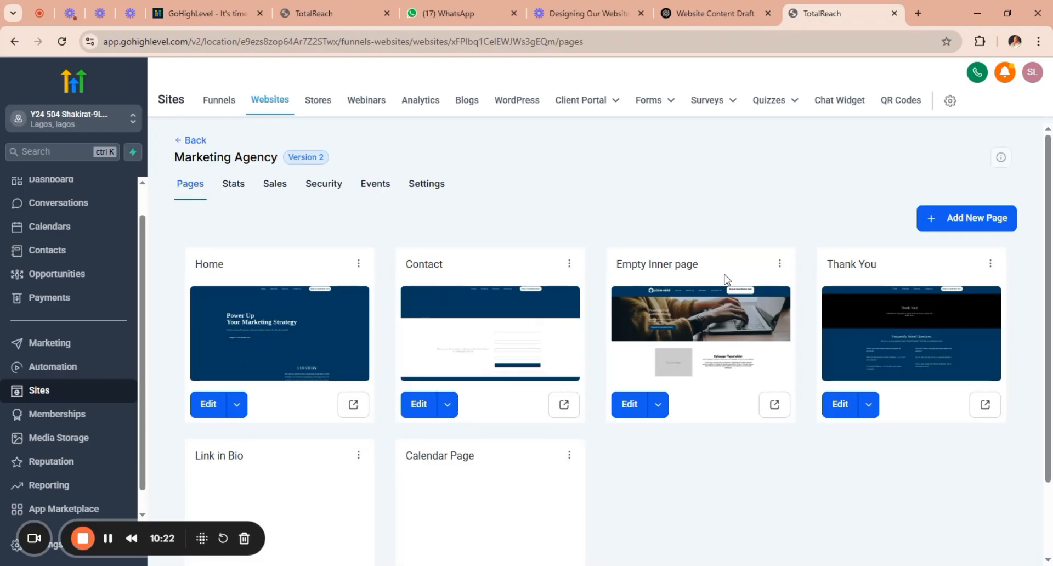
Open the Empty Inner page's settings and rename the page as About Us.
click(781, 266)
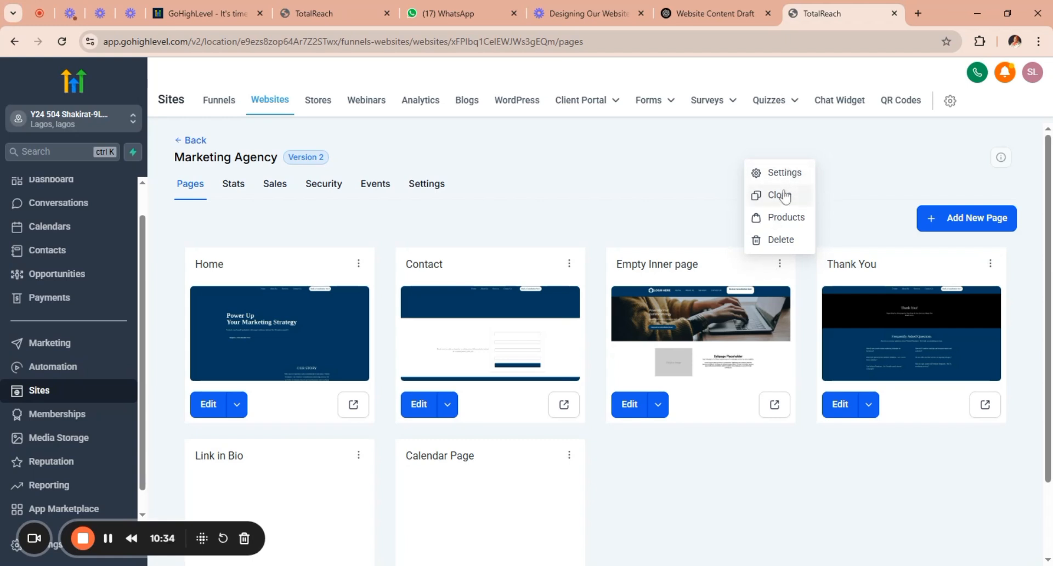
click(785, 174)
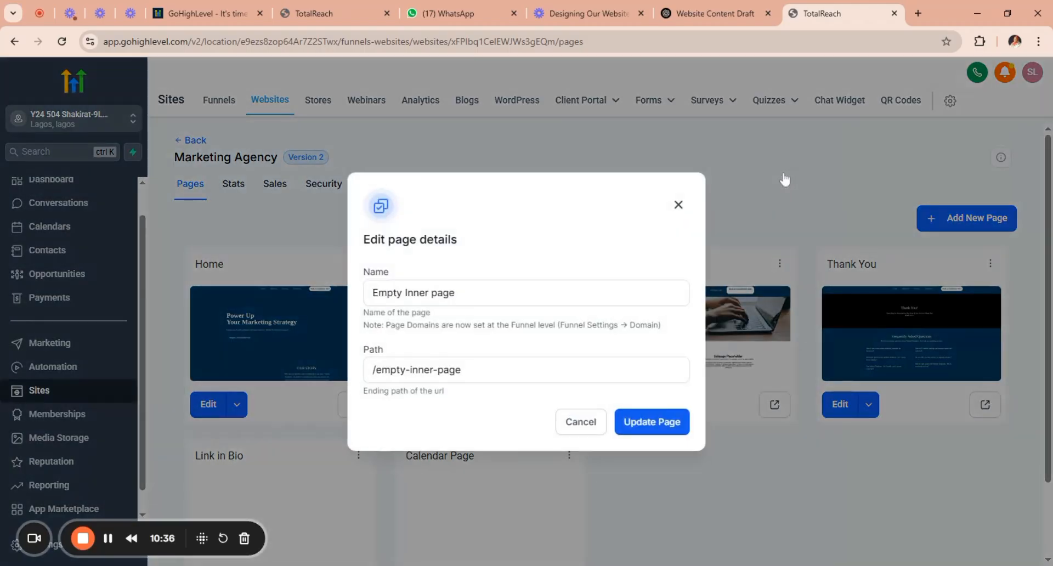
drag(464, 293, 370, 293)
text(A)
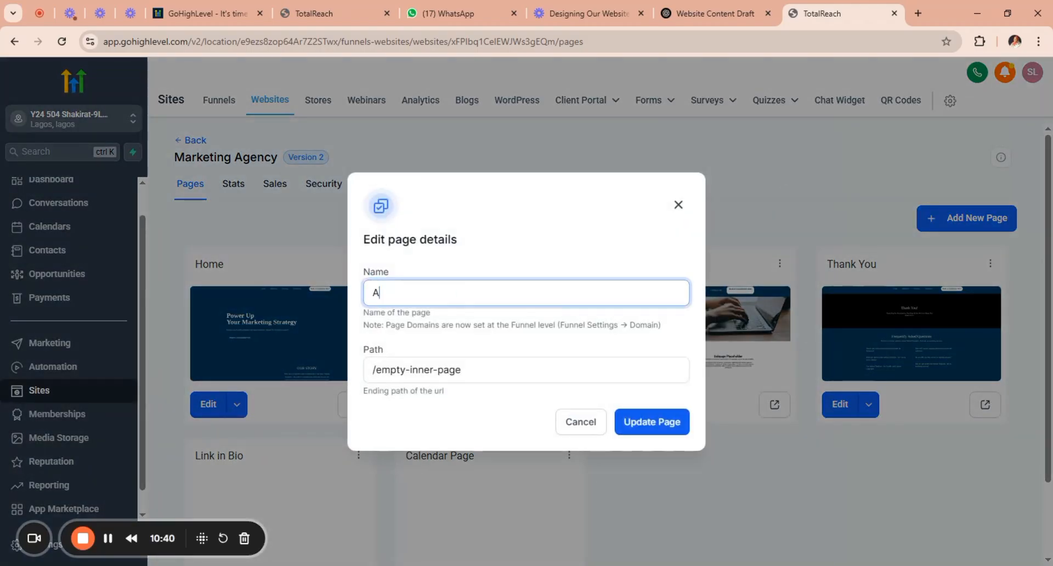
text(bout us)
key(BackSpace)
text(Us)
Set the page's path to /about-us, update the page and close its details.
drag(466, 370, 376, 370)
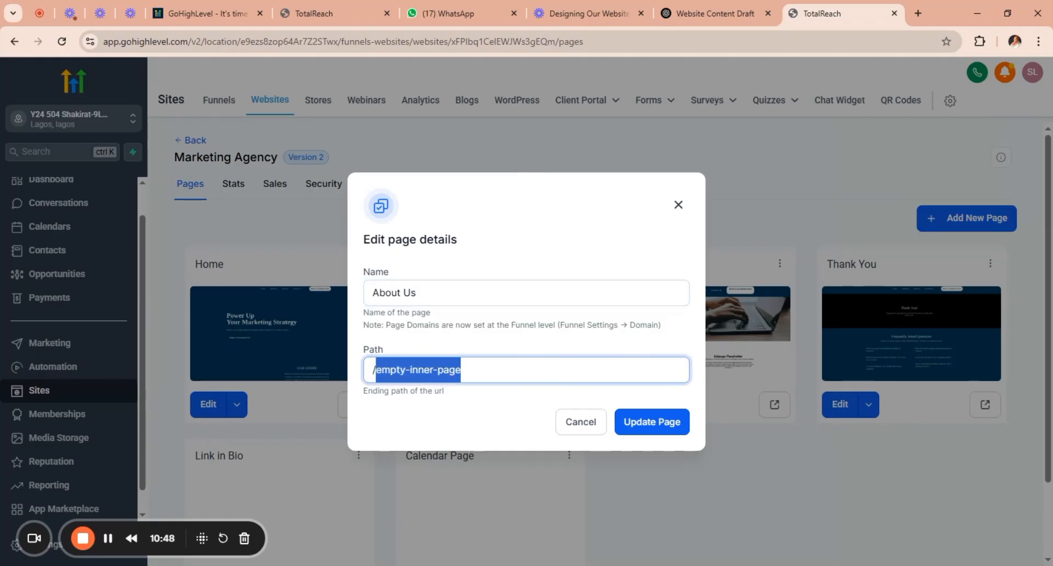
text(ab)
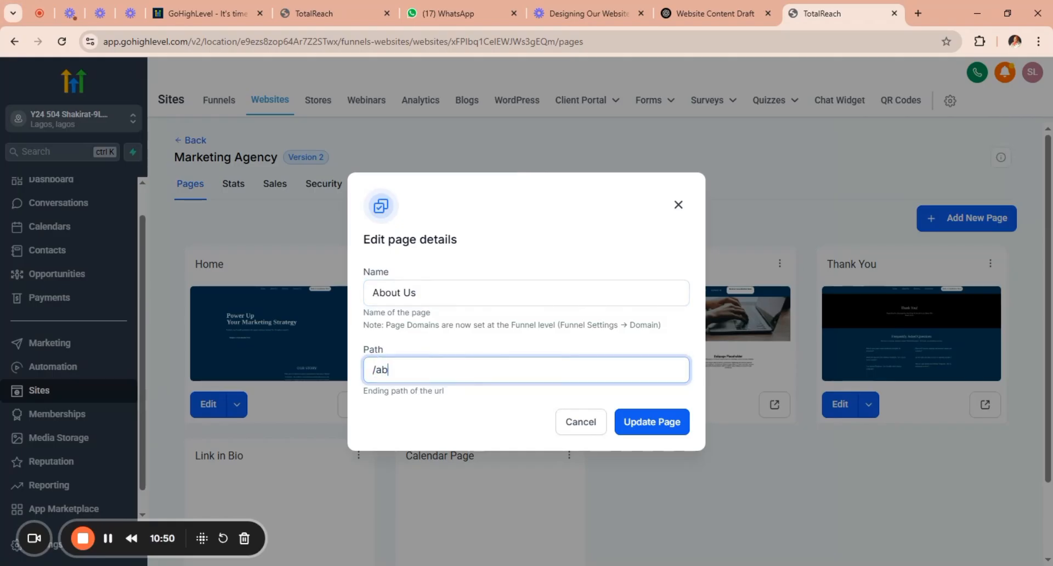
text(out-us)
click(664, 425)
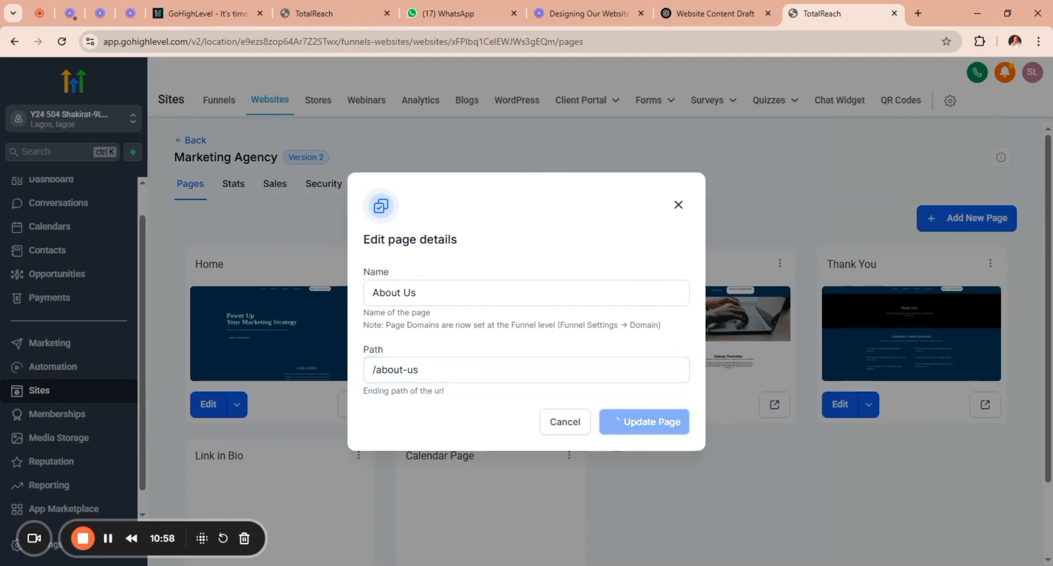
click(679, 207)
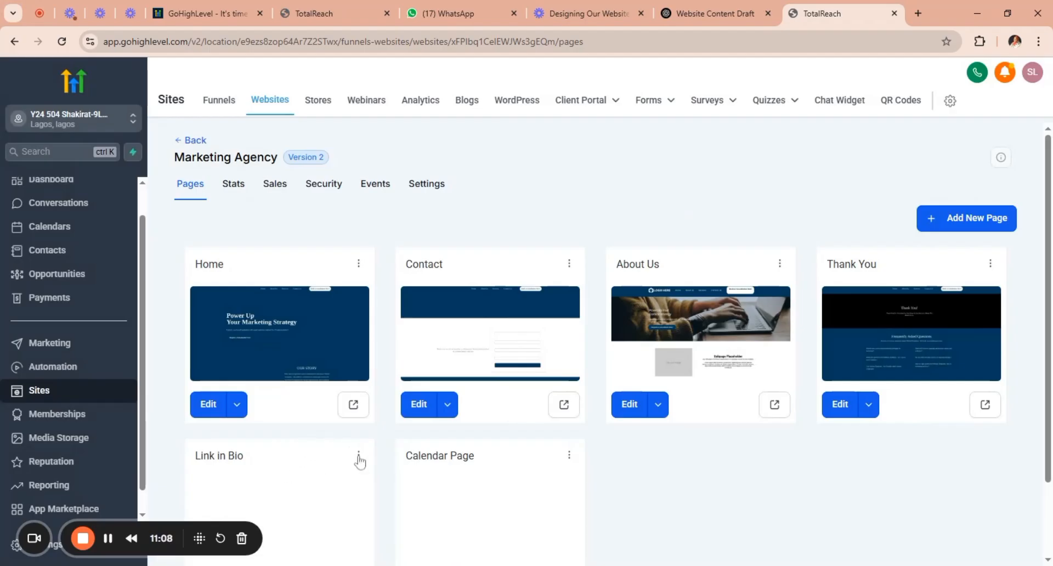
Open the Link in Bio page's settings and rename the page as Our Services.
click(359, 457)
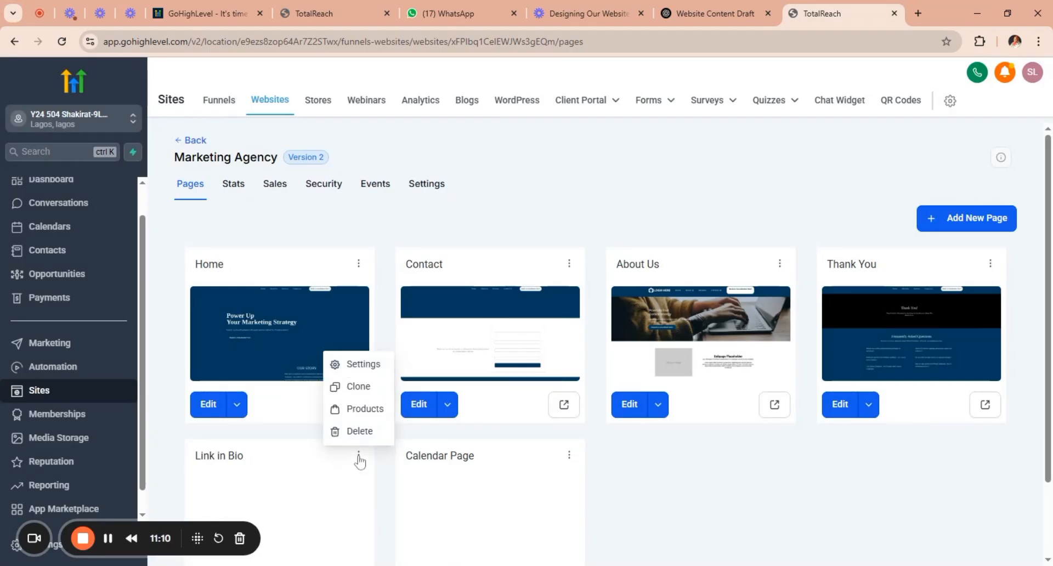
click(373, 372)
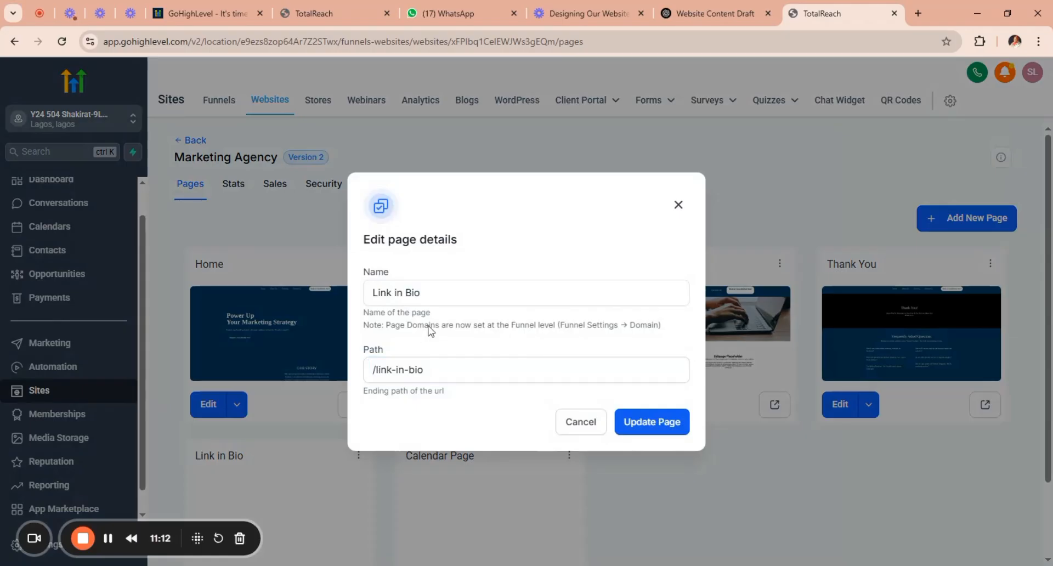
click(420, 293)
drag(420, 292, 360, 297)
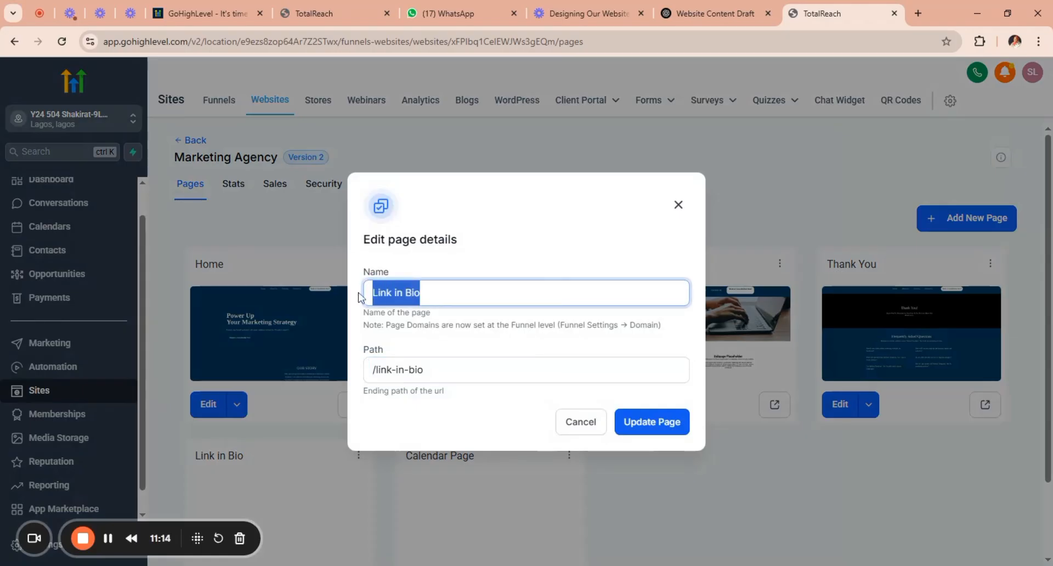
text(Our)
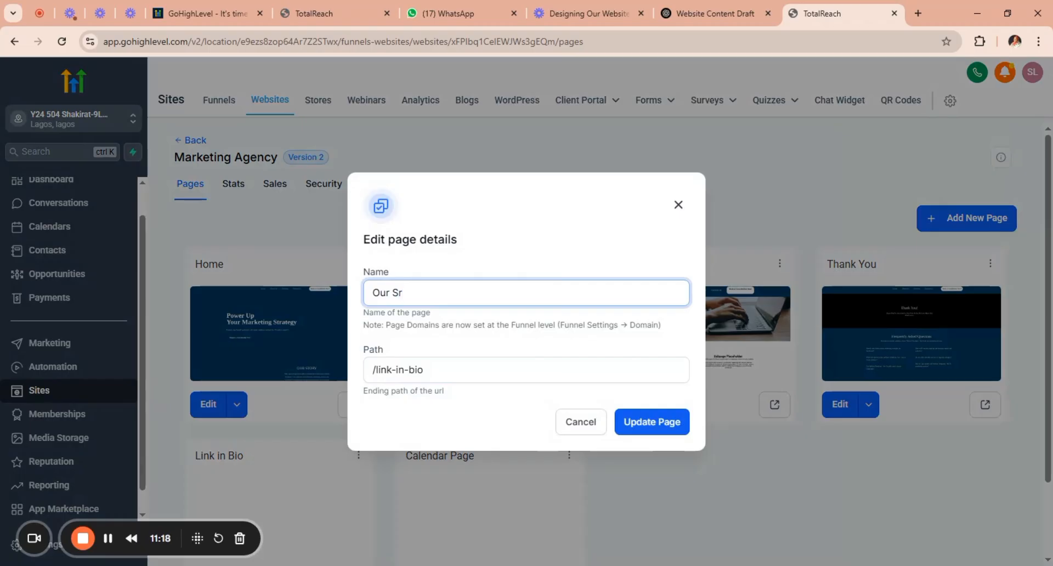
text( Srvices)
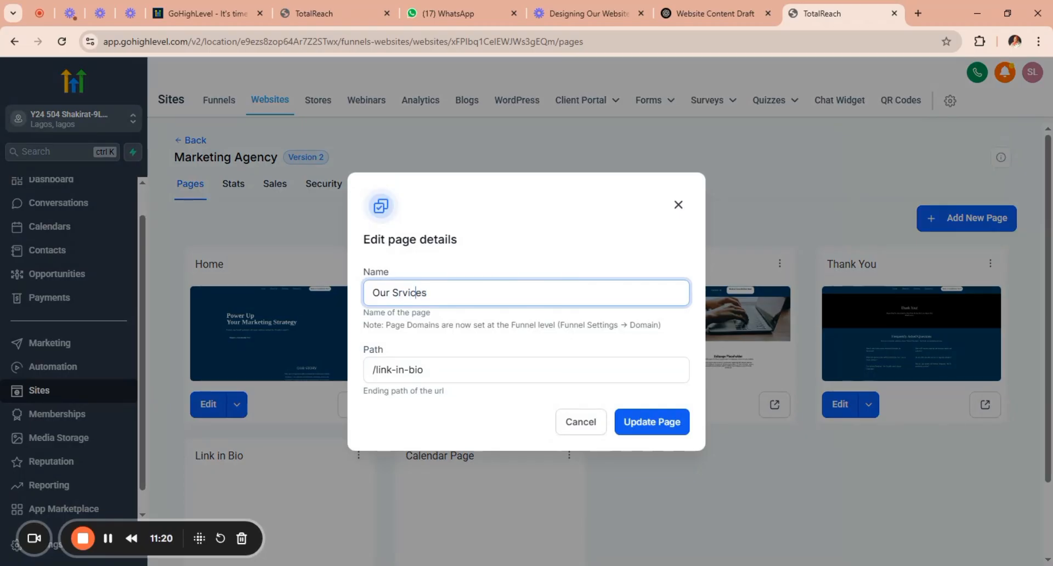
key(Left)
text(e)
Set the page's path to /our-services and update the page.
click(612, 384)
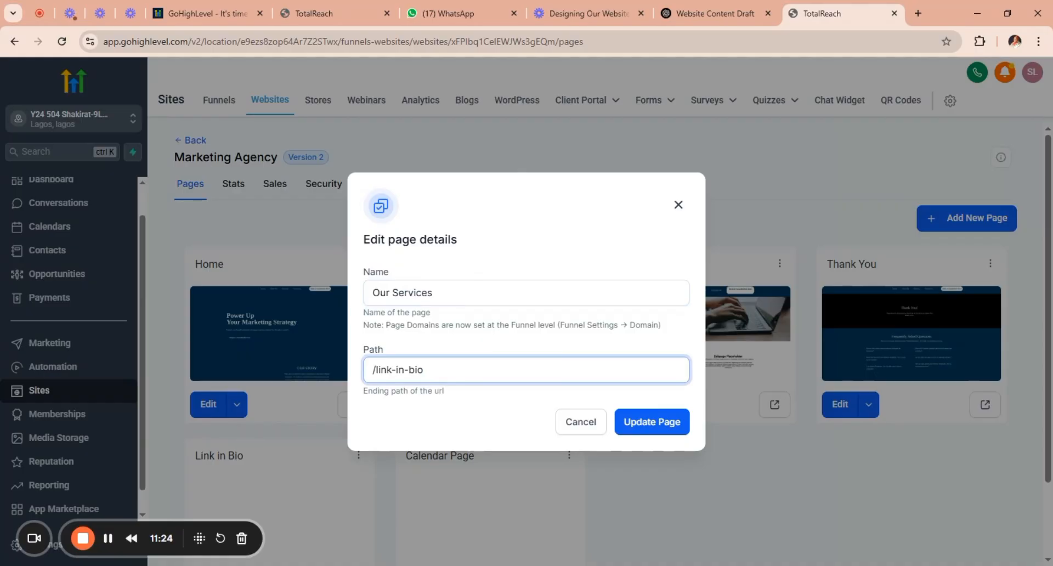
drag(426, 370, 376, 371)
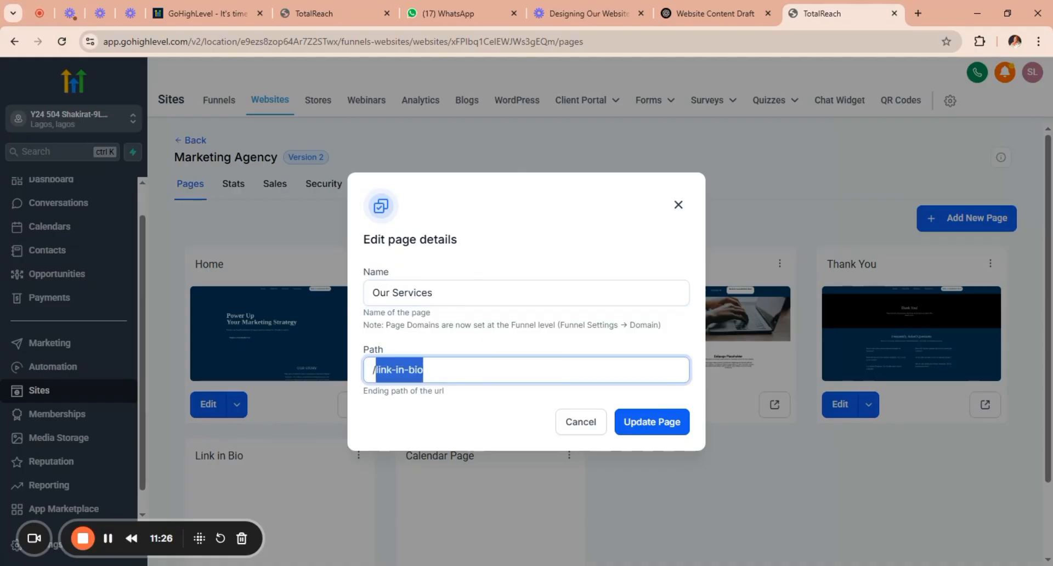
text(oue)
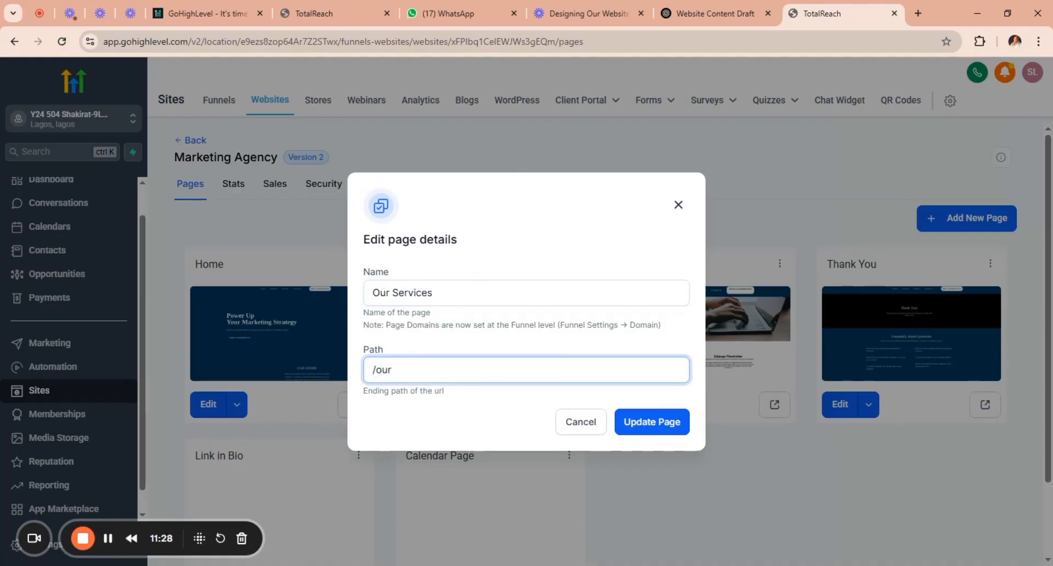
text(-services)
click(641, 426)
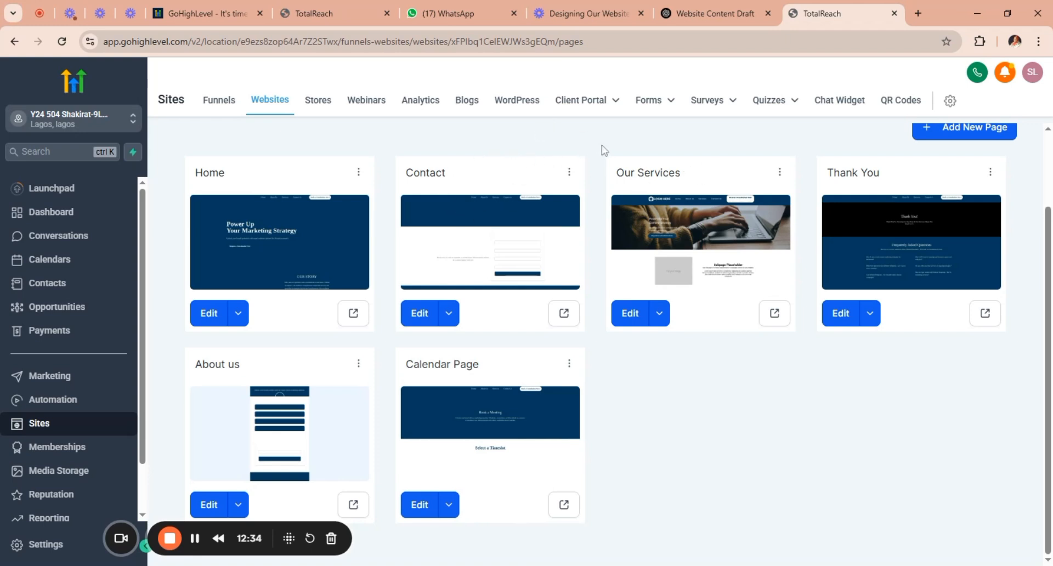
Switch back to the Home page builder tab and try to point the About Us menu item to a website page.
click(329, 14)
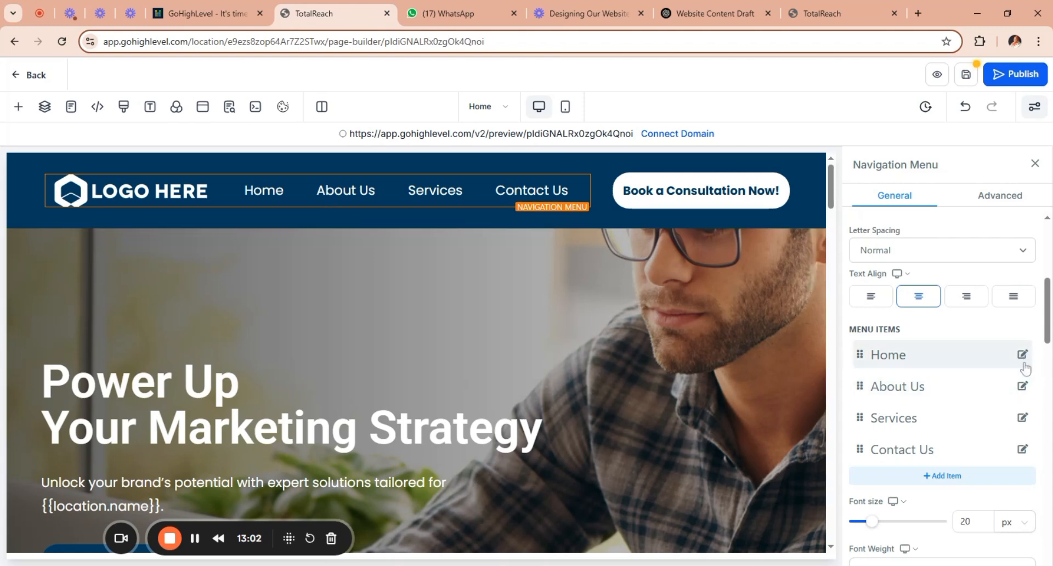
click(1022, 386)
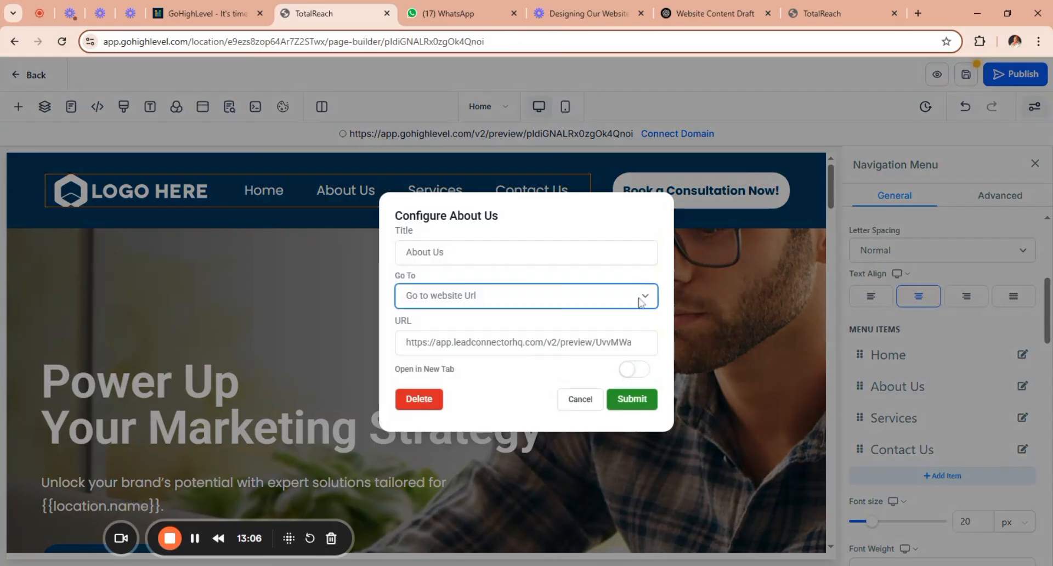
click(631, 316)
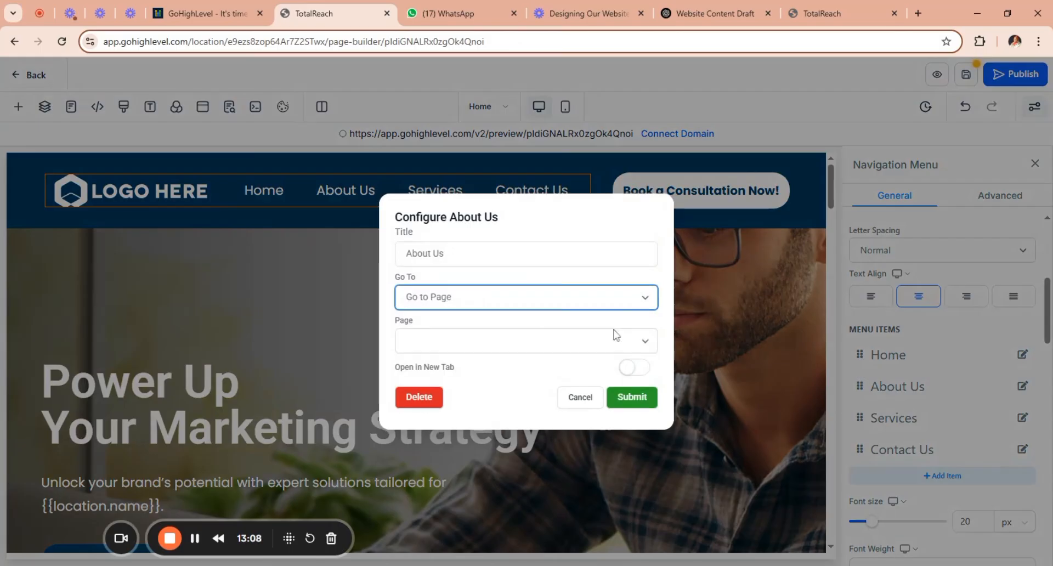
click(638, 346)
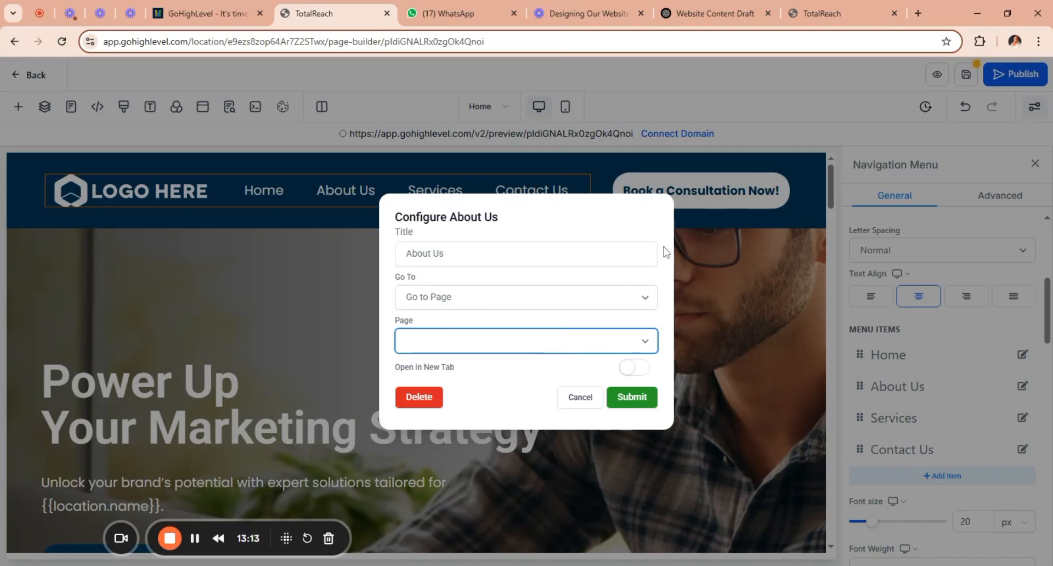
click(712, 259)
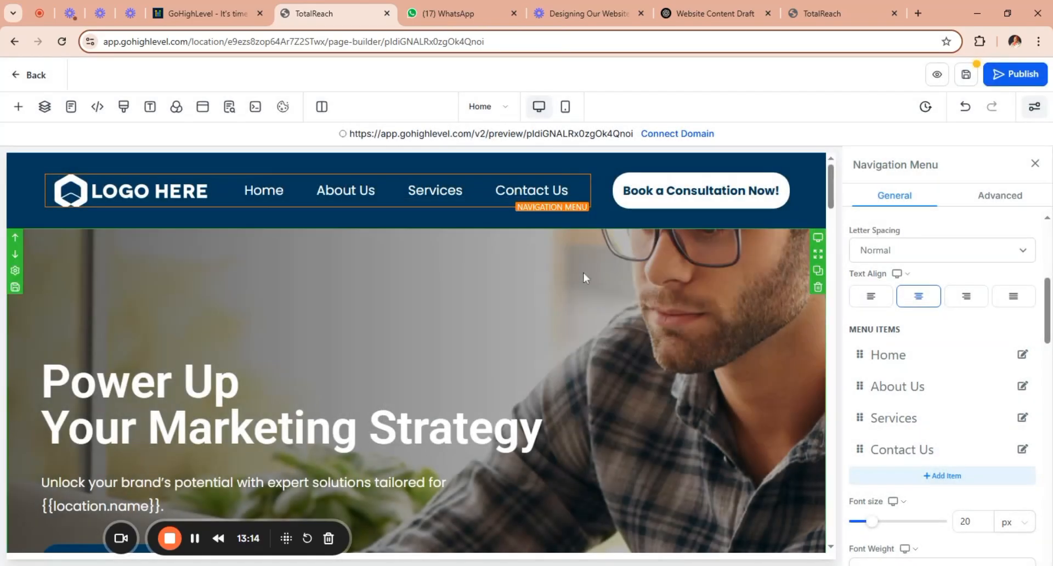
Save the Home page, close the SEO Meta Data settings and reload the page builder.
click(60, 43)
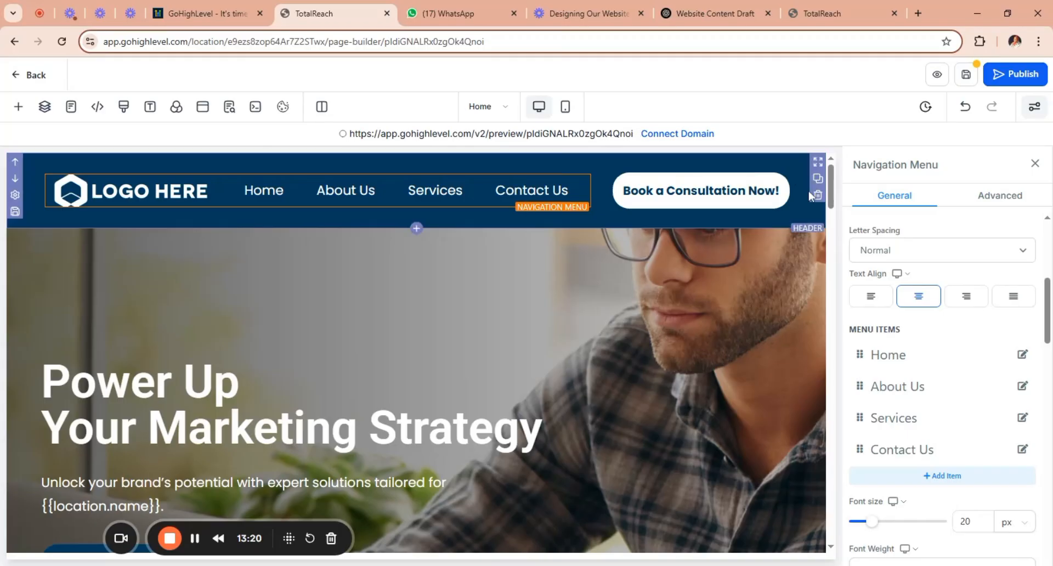
click(965, 78)
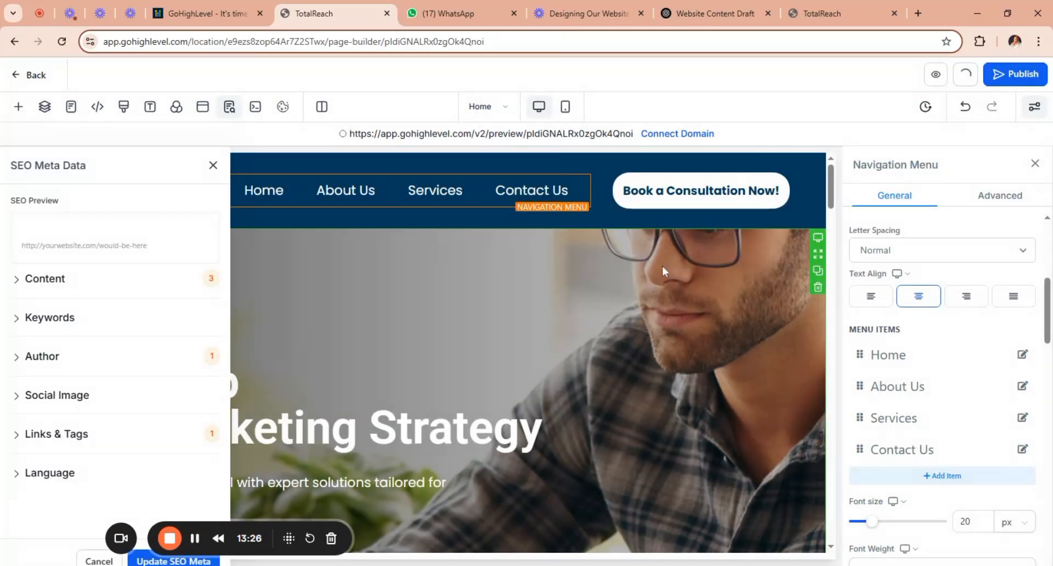
click(214, 166)
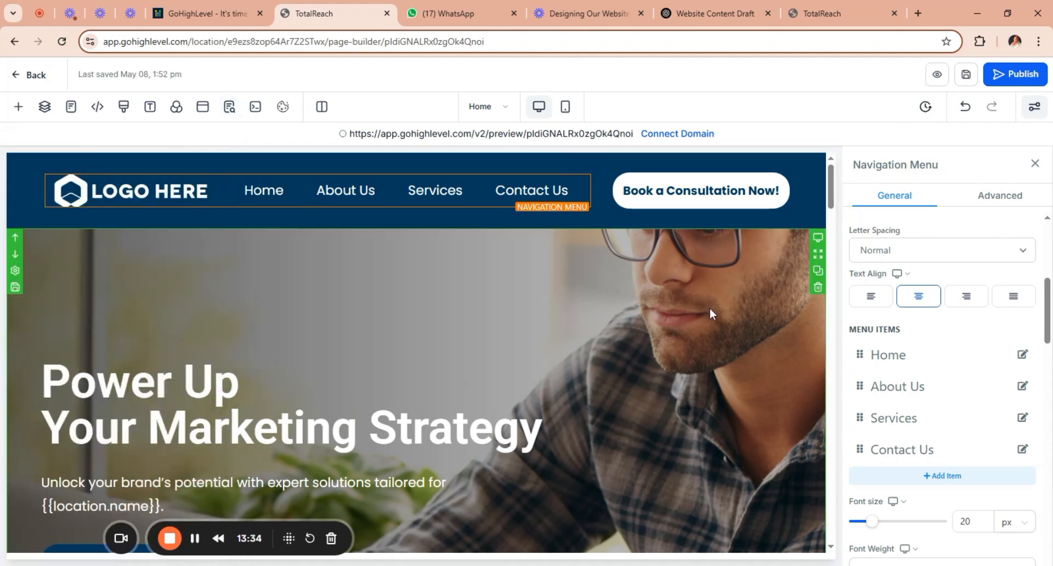
click(63, 43)
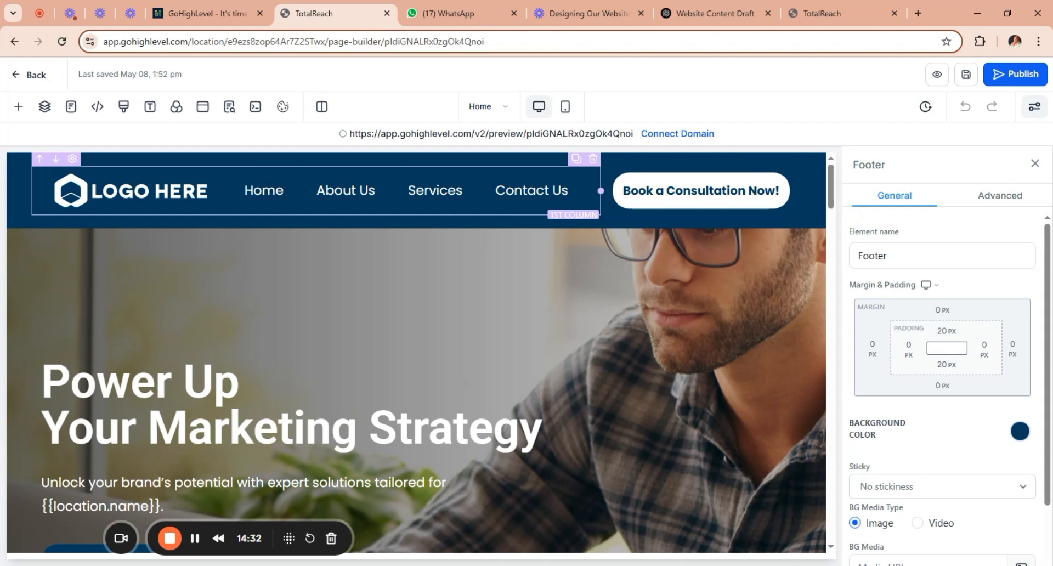
Set the header's About Us menu item to Go to Page with the About us page, opening in a new tab.
click(469, 207)
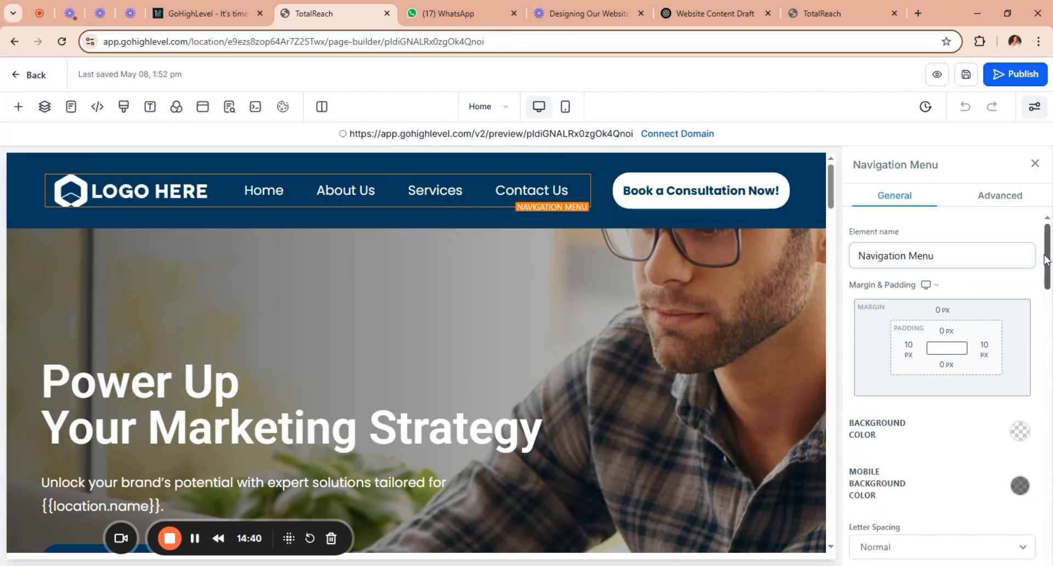
drag(1049, 267, 1050, 330)
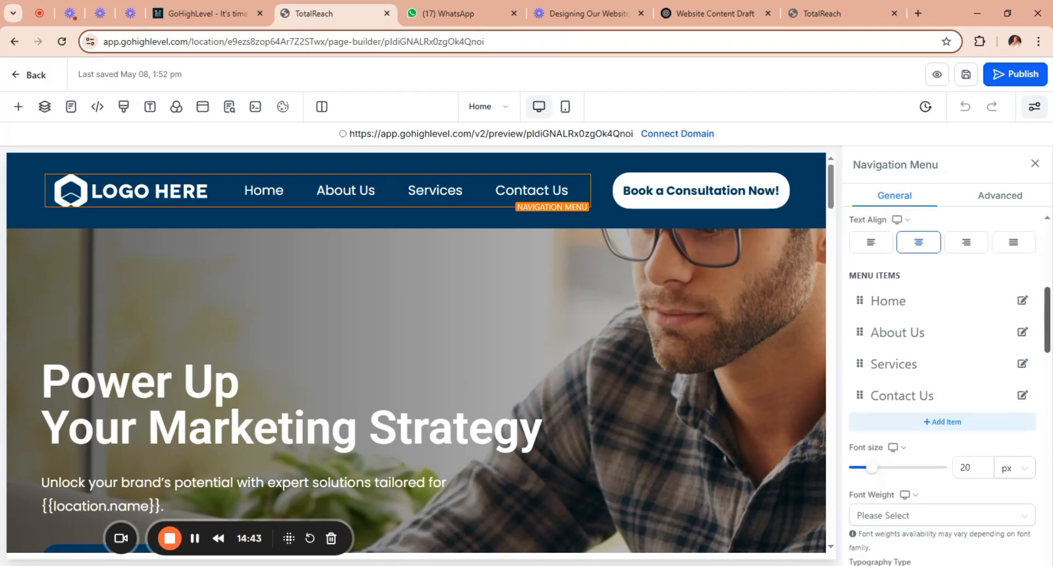
click(1023, 333)
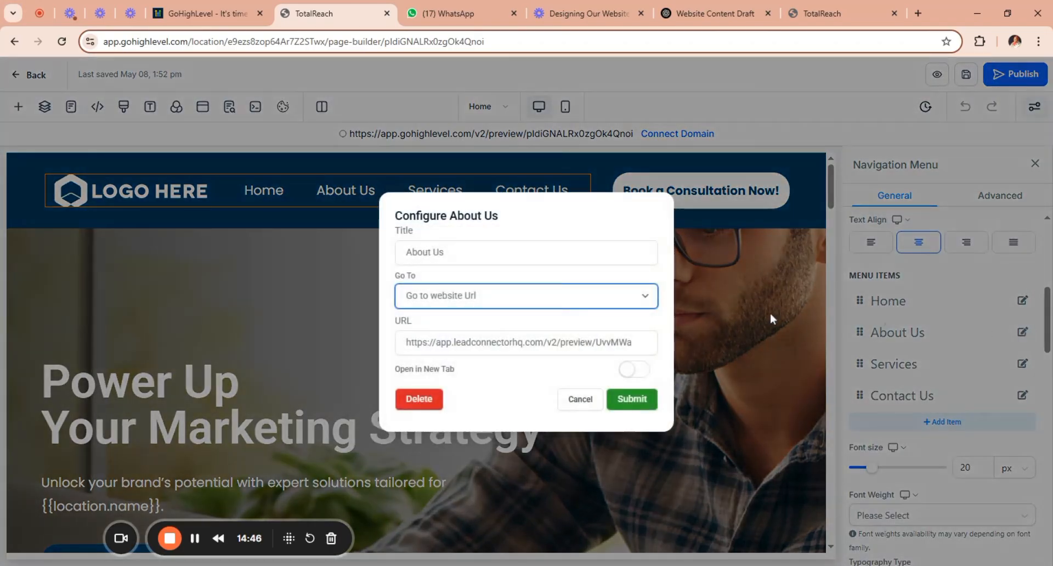
click(599, 320)
click(623, 344)
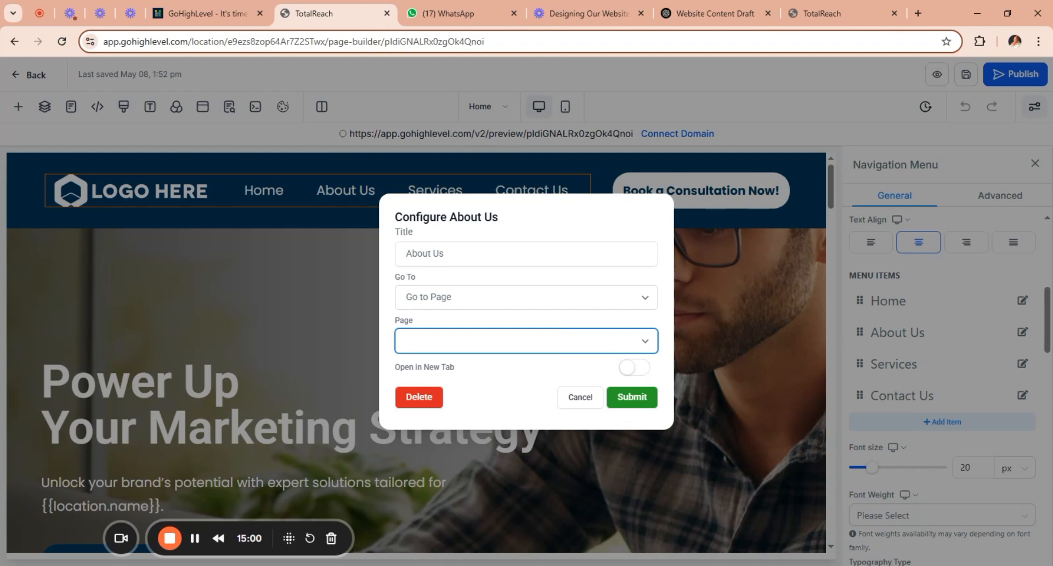
click(632, 371)
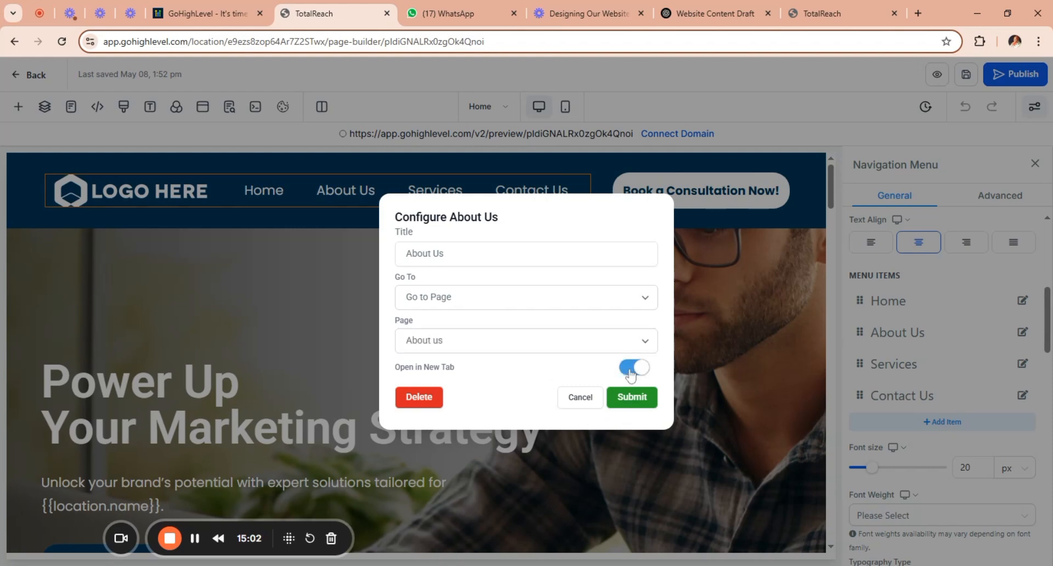
click(632, 399)
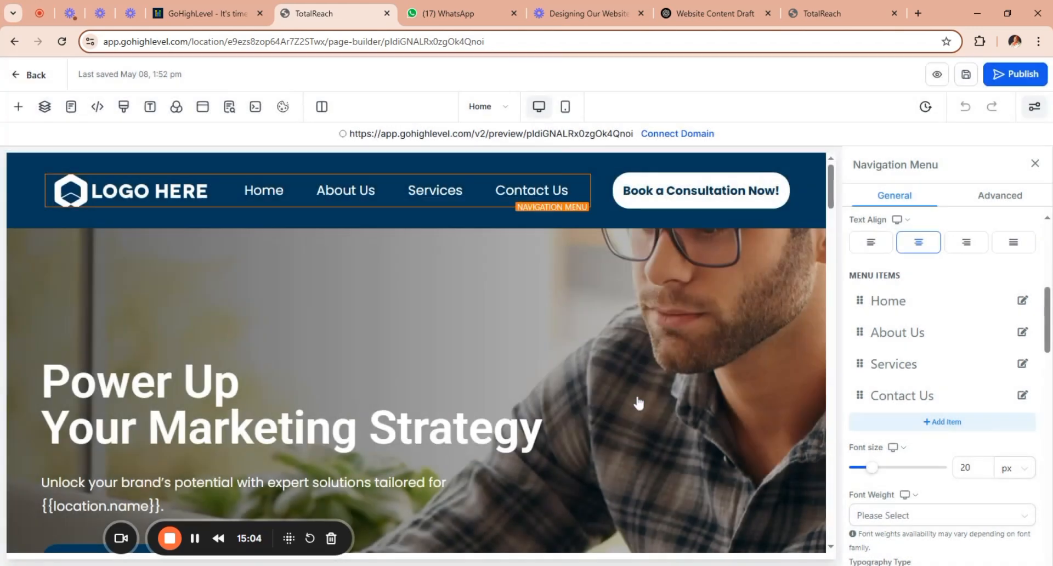
Set the header's Services menu item to Go to Page with the Our Services page, opening in a new tab.
click(1023, 365)
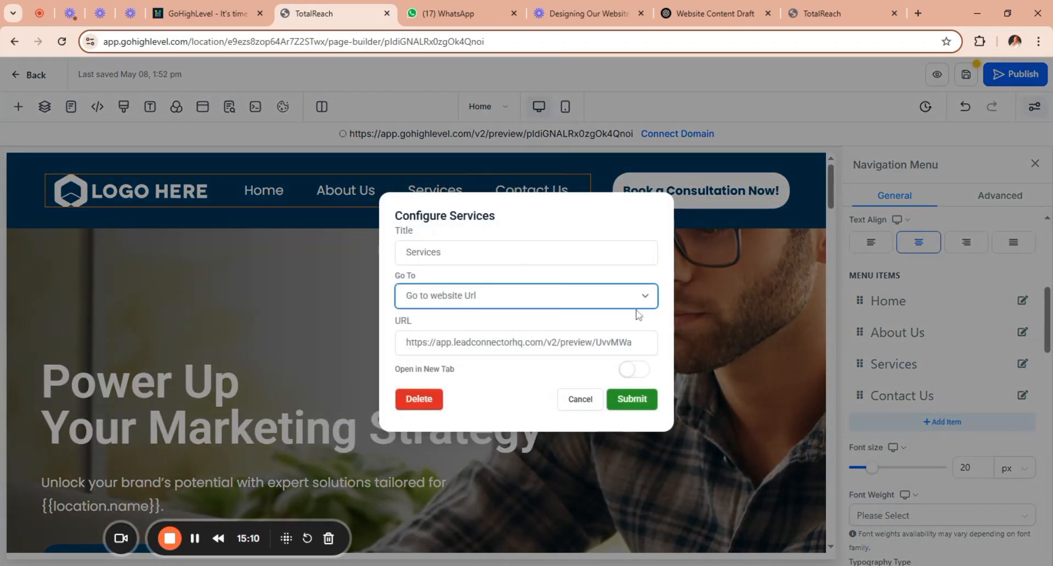
click(632, 335)
key(Tab)
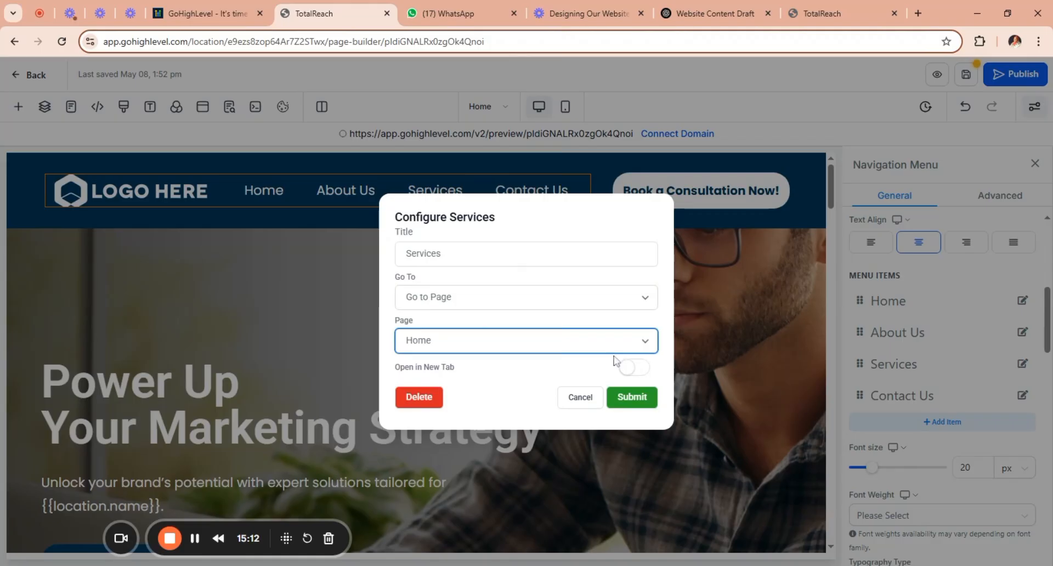
key(Down)
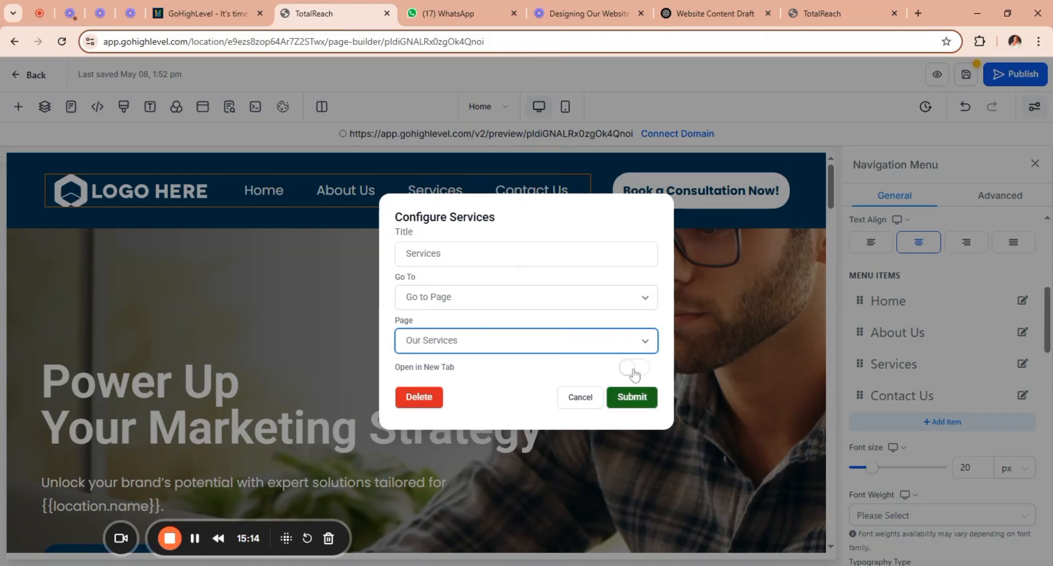
click(633, 367)
click(632, 397)
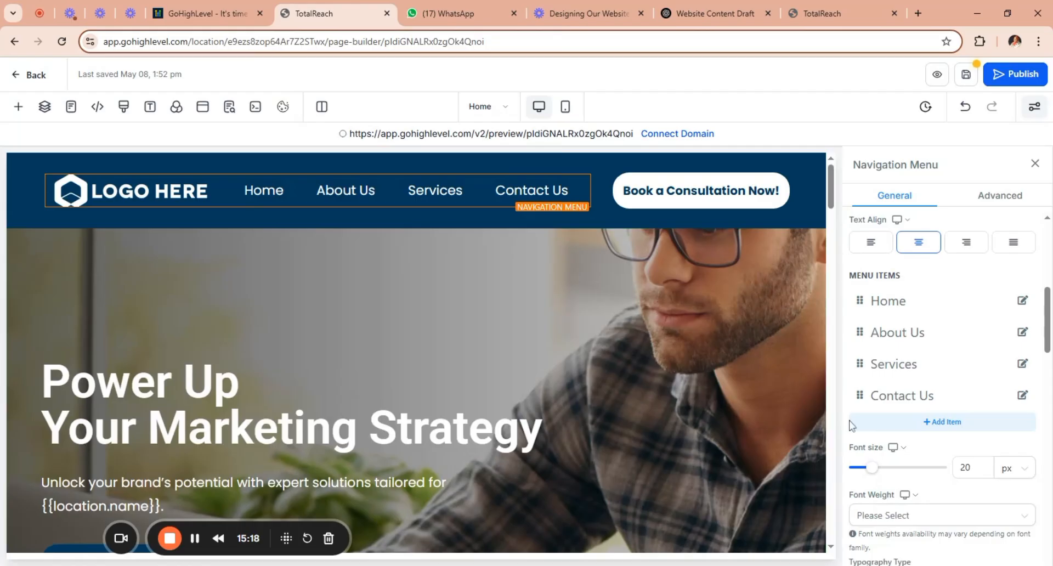
Set the header's Contact Us menu item to Go to Page with the Contact page, opening in a new tab.
click(1022, 396)
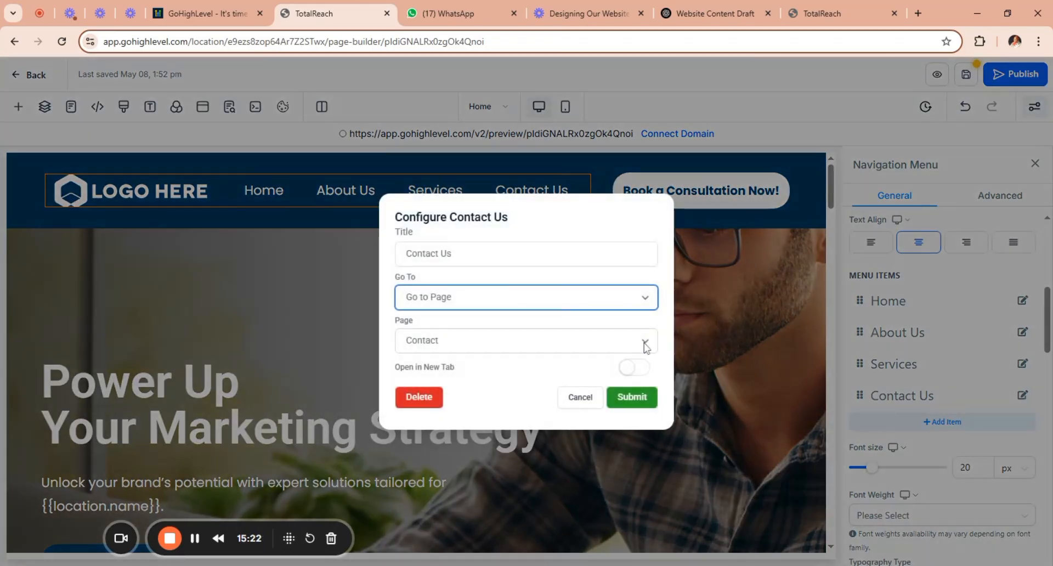
click(645, 344)
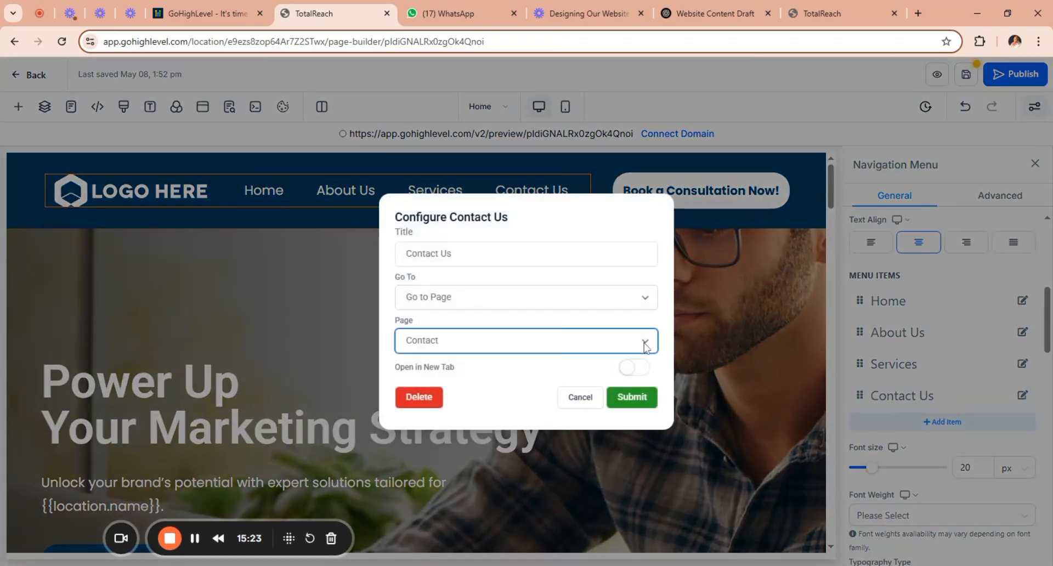
click(632, 370)
click(630, 398)
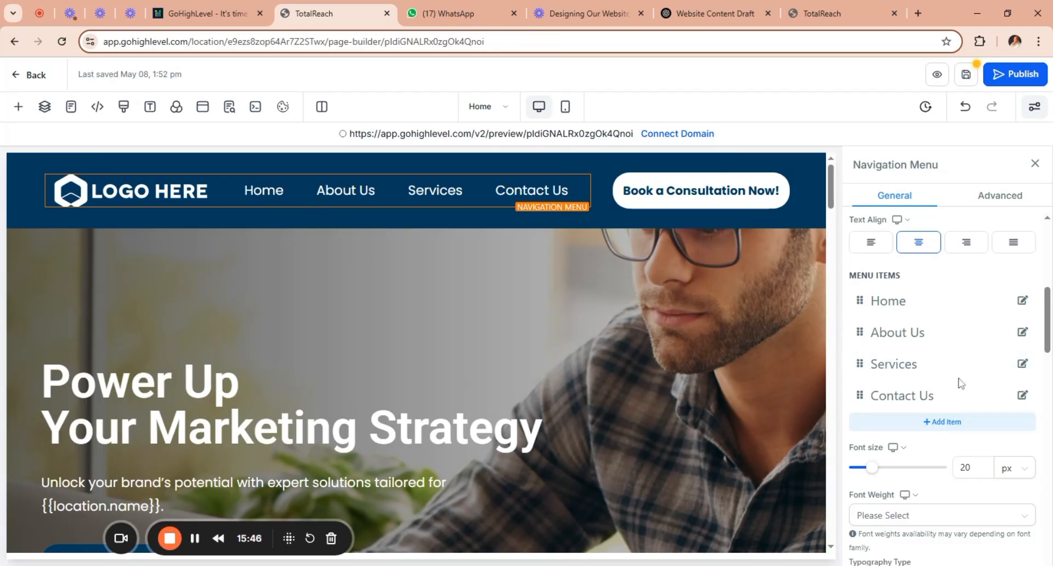
Replace the navigation menu's placeholder brand logo with the Baye Creative logo from media storage.
drag(1048, 336, 1049, 492)
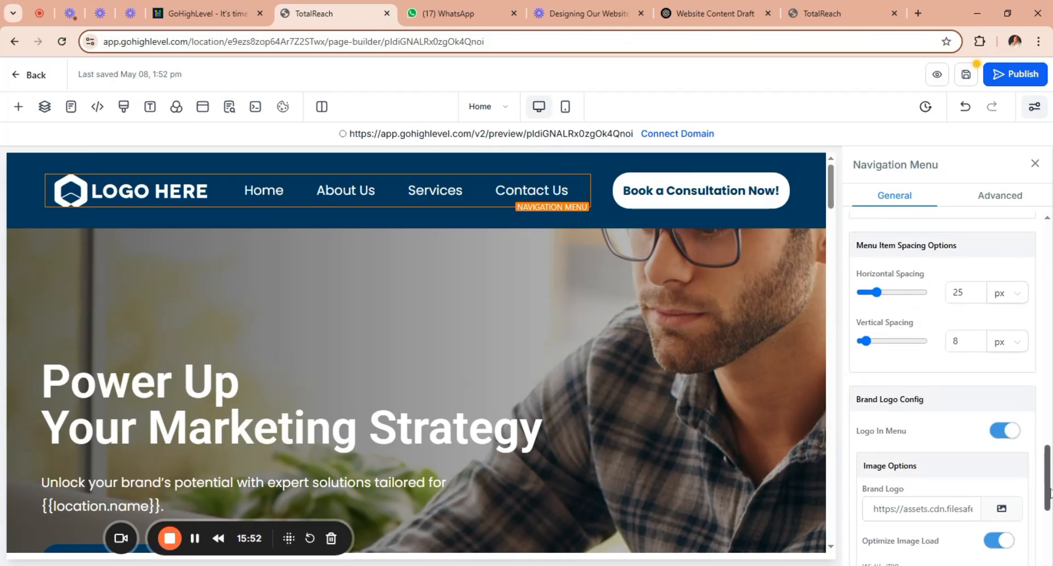
click(1002, 509)
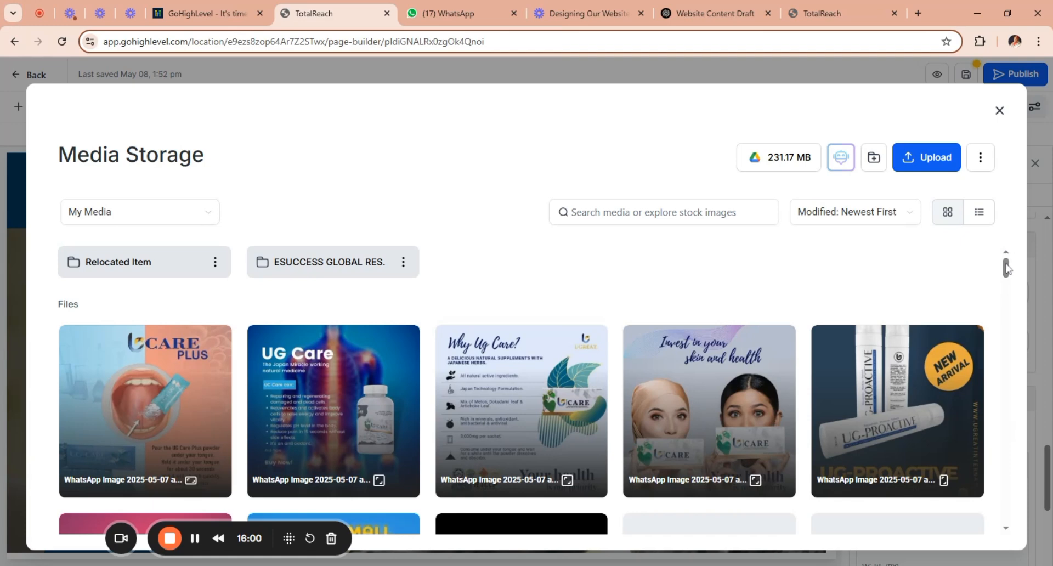
drag(1005, 267, 1008, 289)
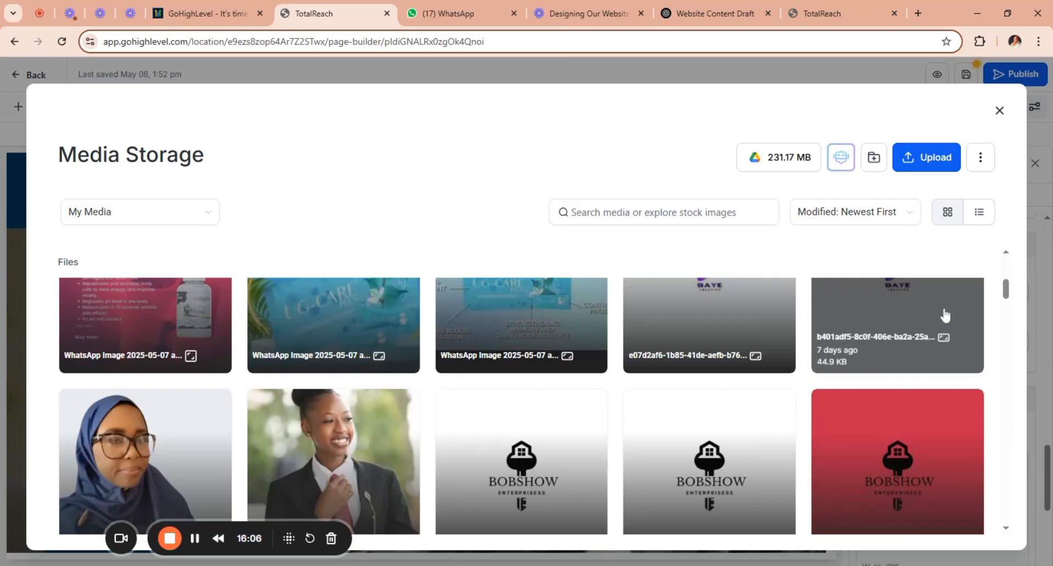
double_click(944, 316)
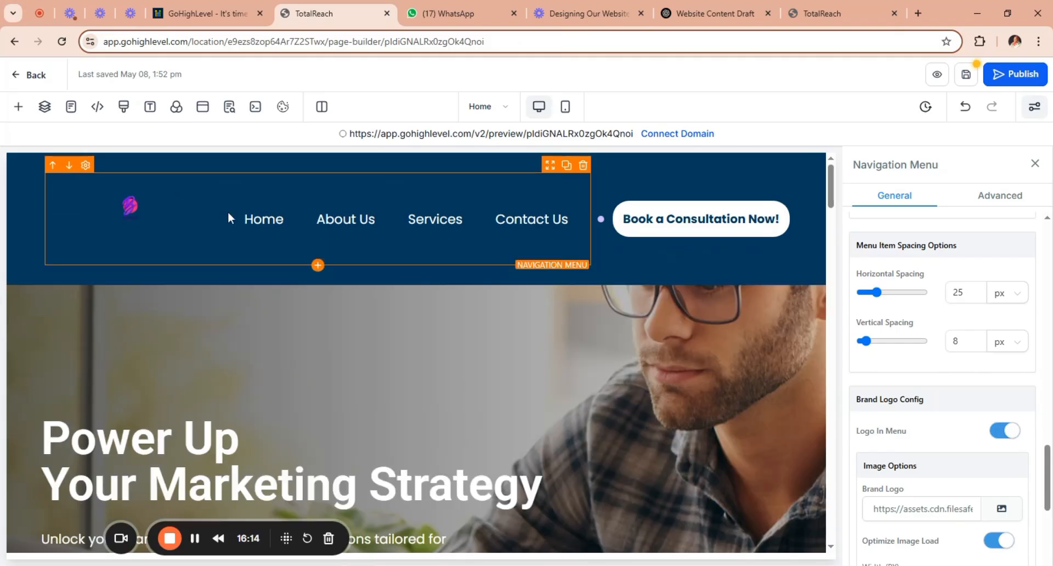
Change the header consultation button's text to "Book Appointment Now!" and review its page link settings.
click(770, 252)
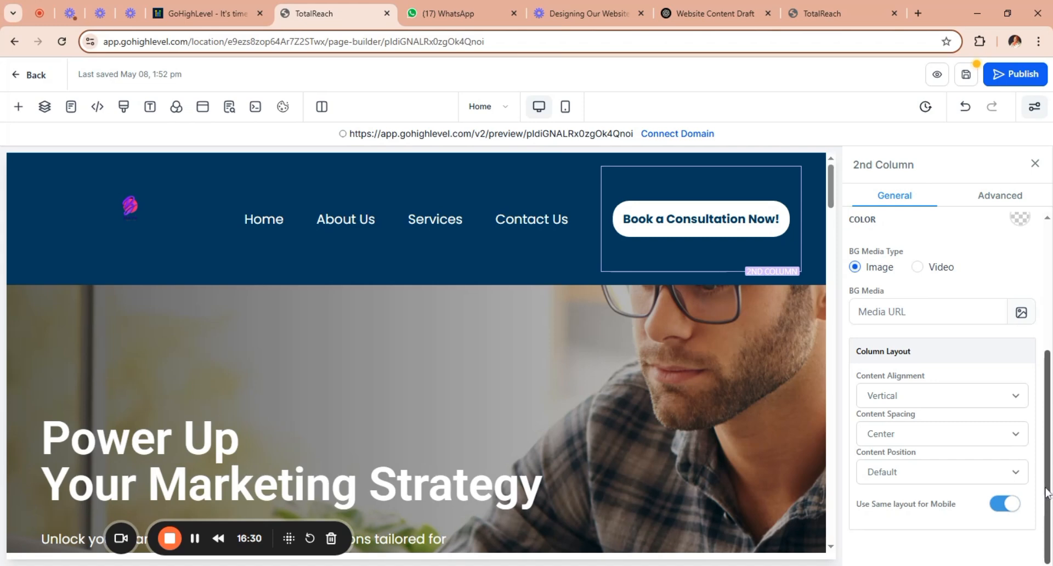
drag(1048, 493, 1051, 304)
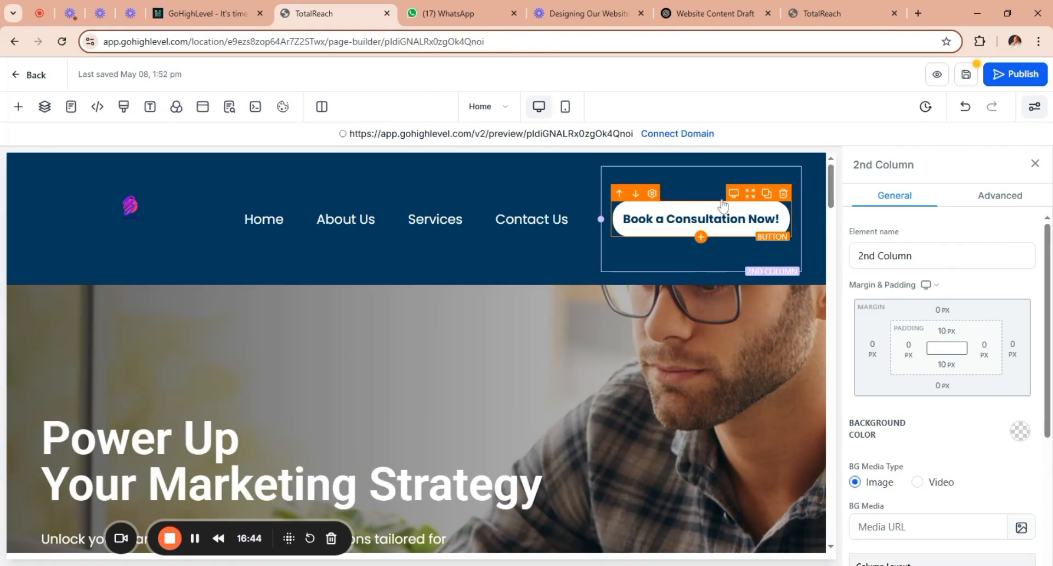
click(743, 236)
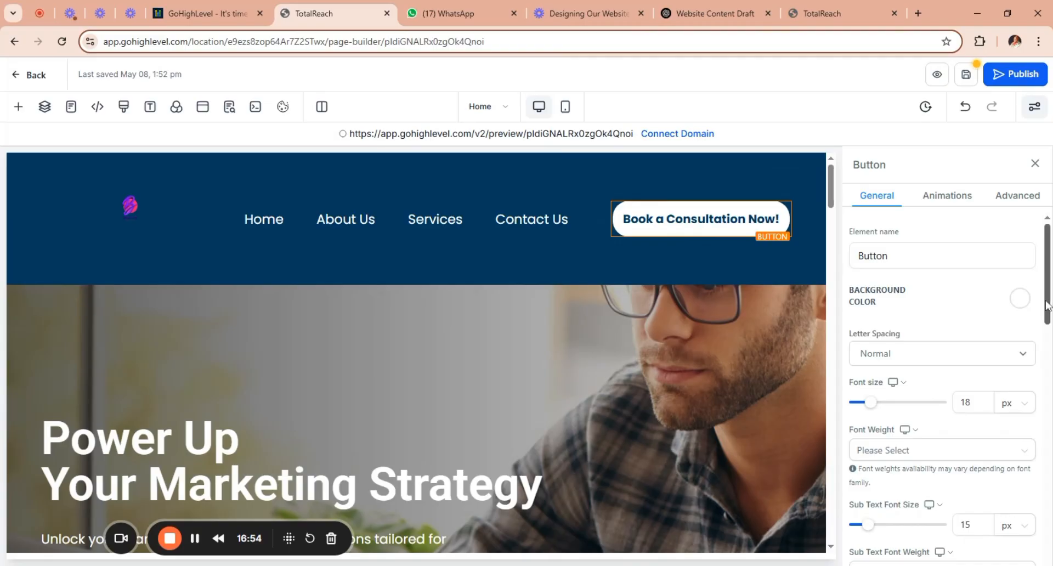
scroll(1048, 307, down, 3)
scroll(1045, 296, up, 3)
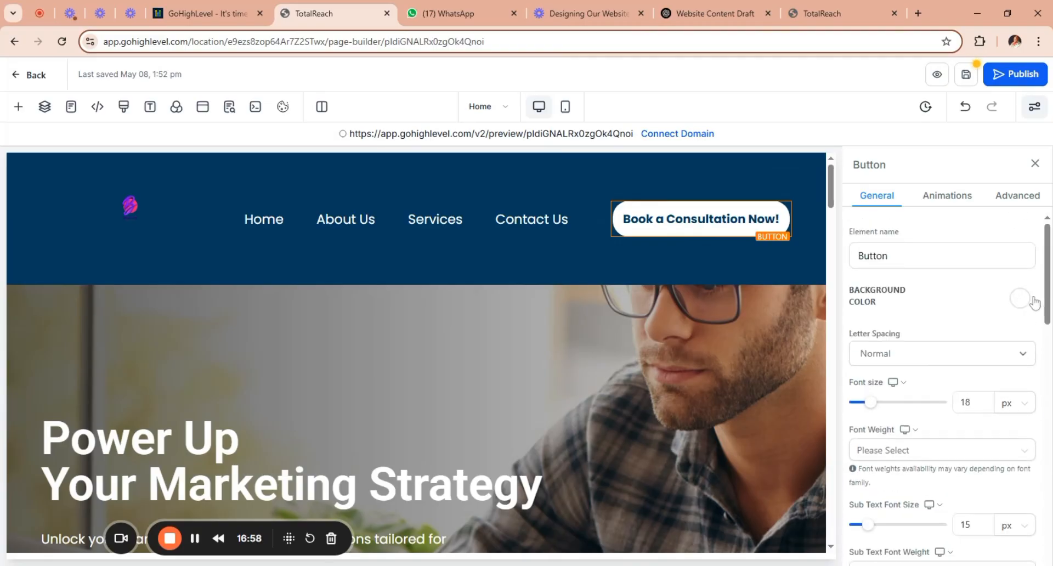
drag(1048, 299, 1047, 540)
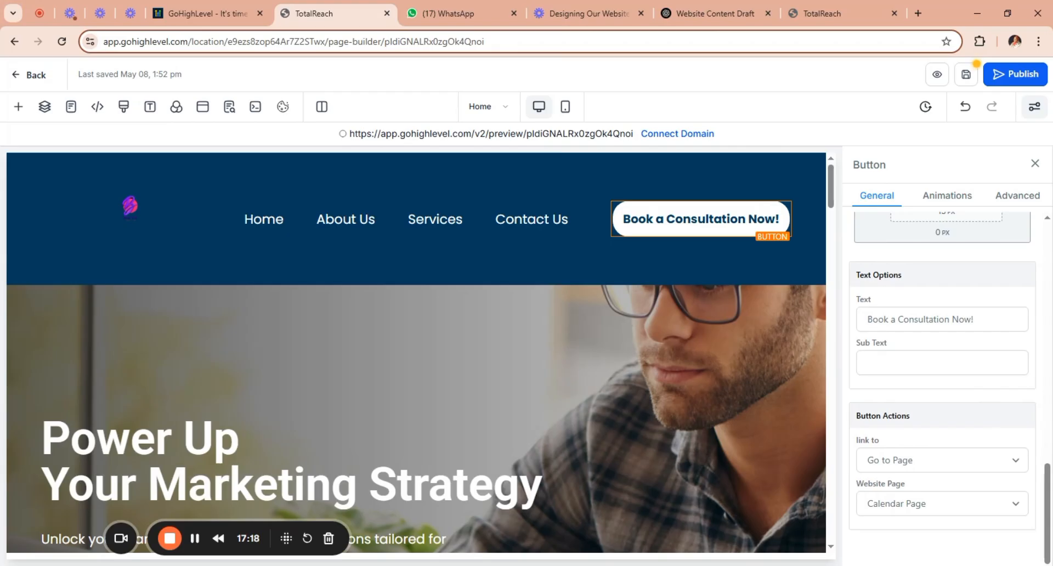
drag(950, 320, 896, 319)
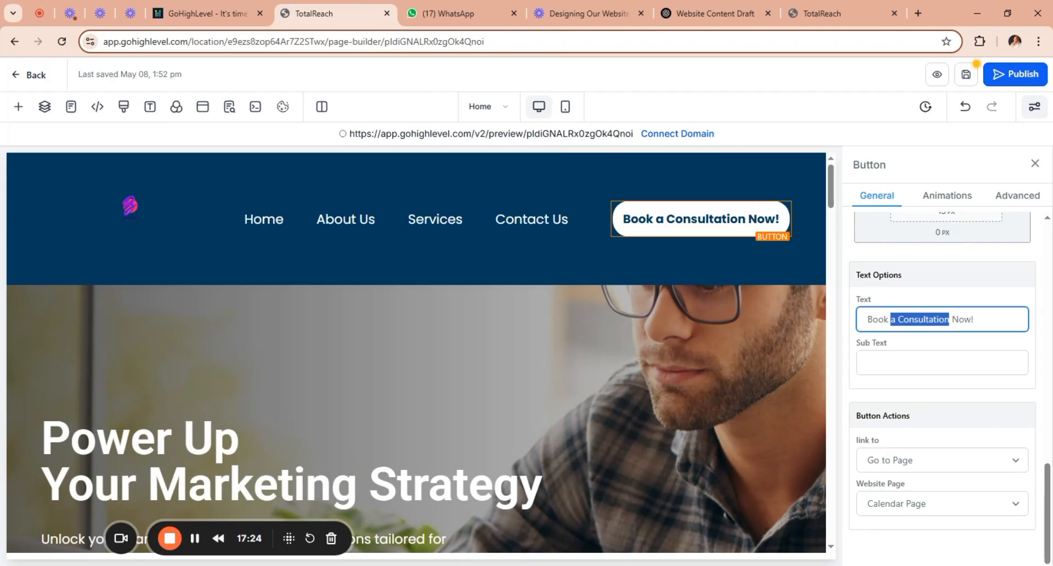
text(A)
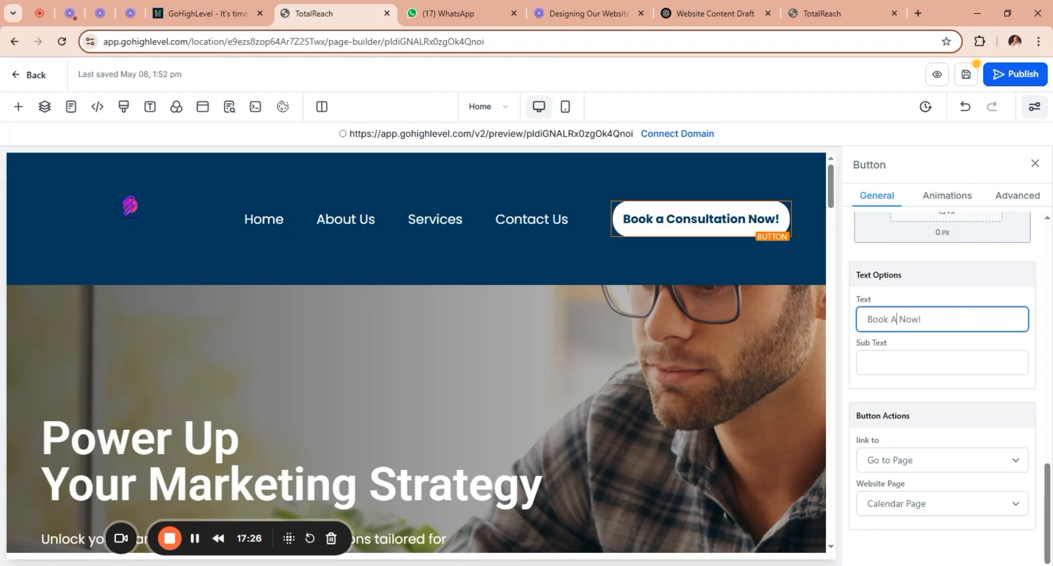
text(ppoi)
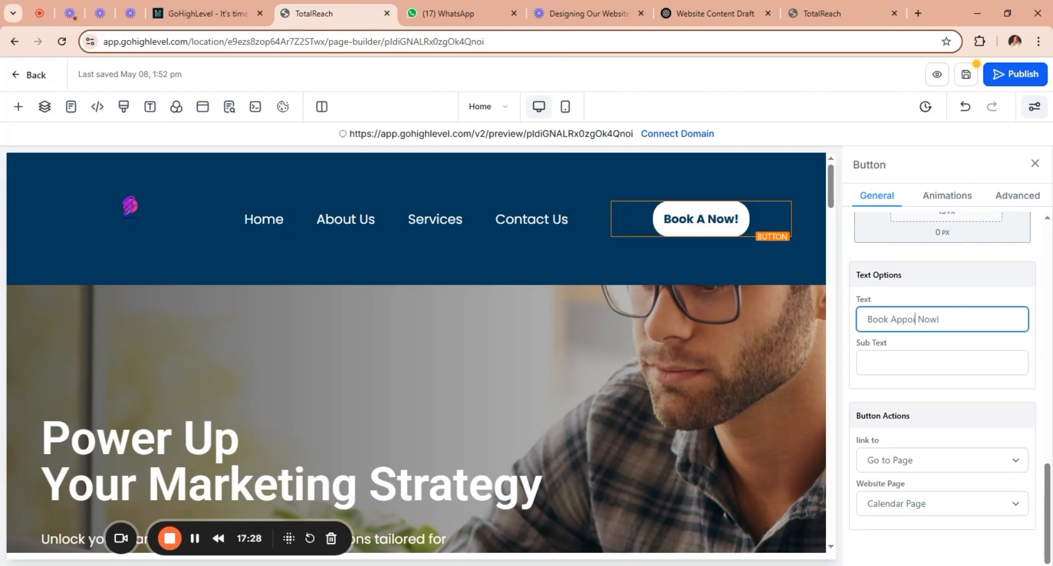
text(nt)
text(men)
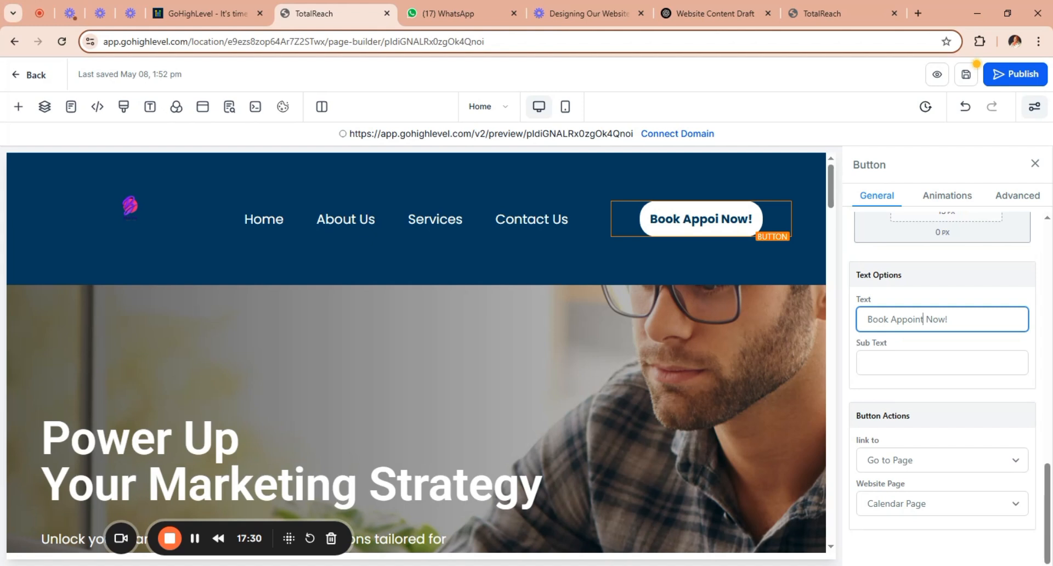
text(t)
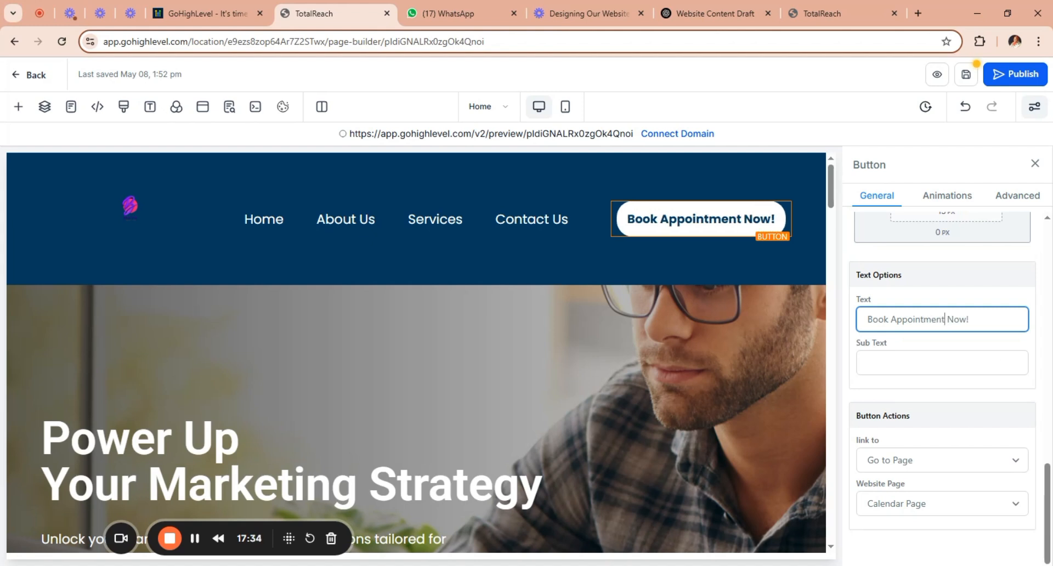
click(1018, 463)
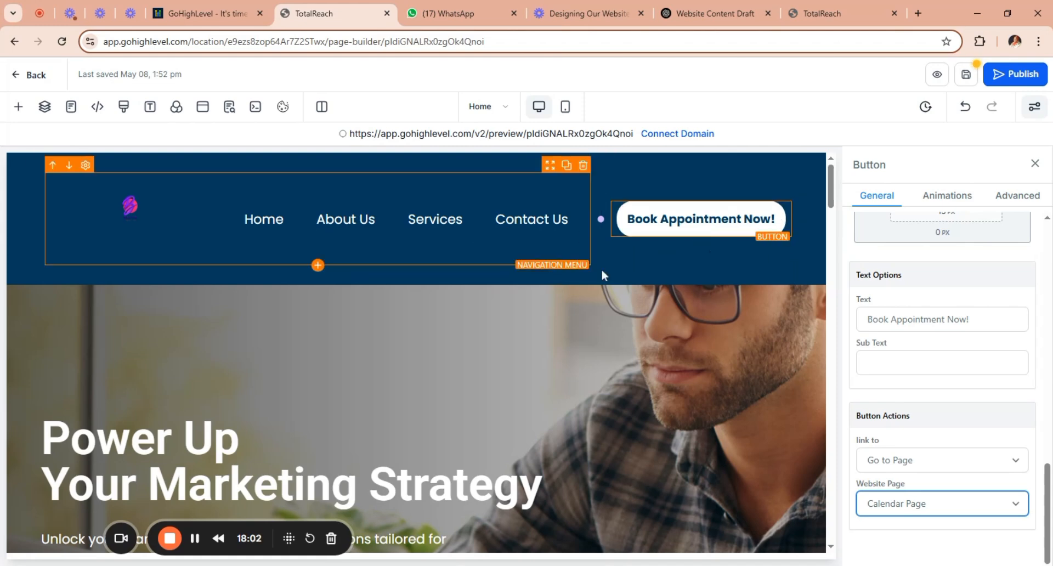
Replace the hero headline with "Creative Digital Marketing That Gets Results", copied from the ChatGPT website content draft.
click(717, 262)
drag(833, 198, 835, 213)
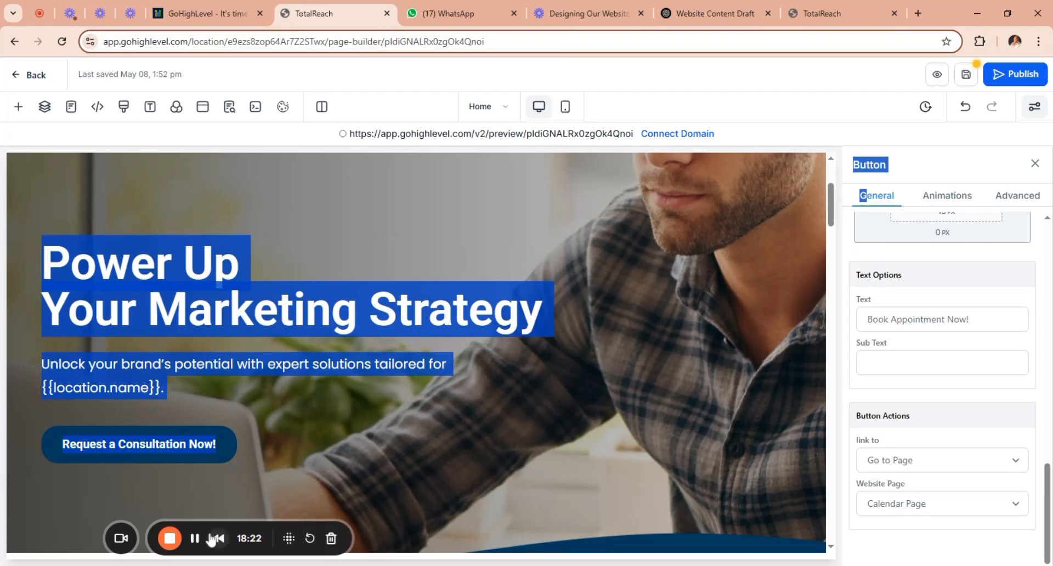
click(352, 422)
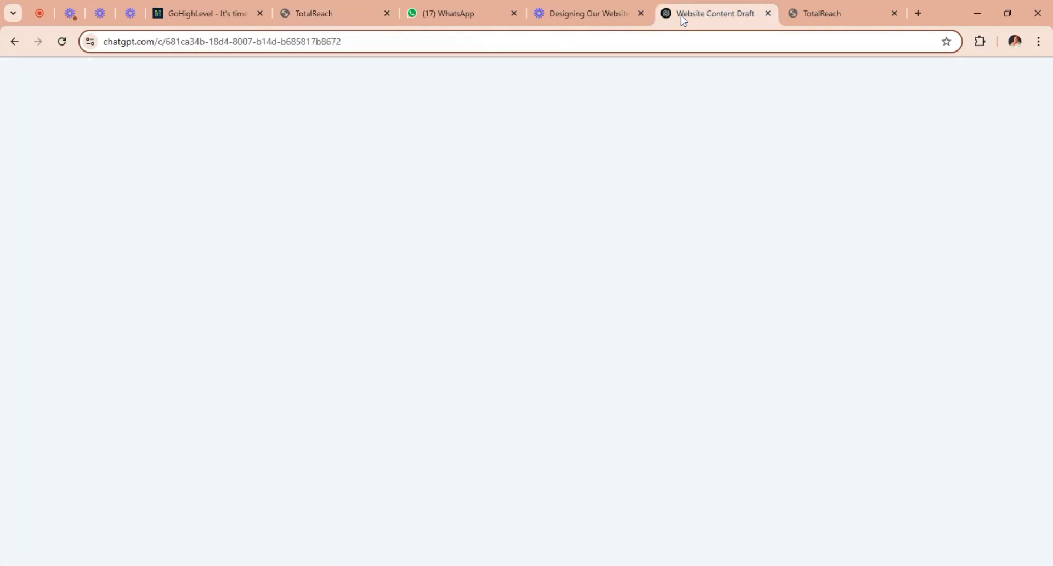
click(680, 15)
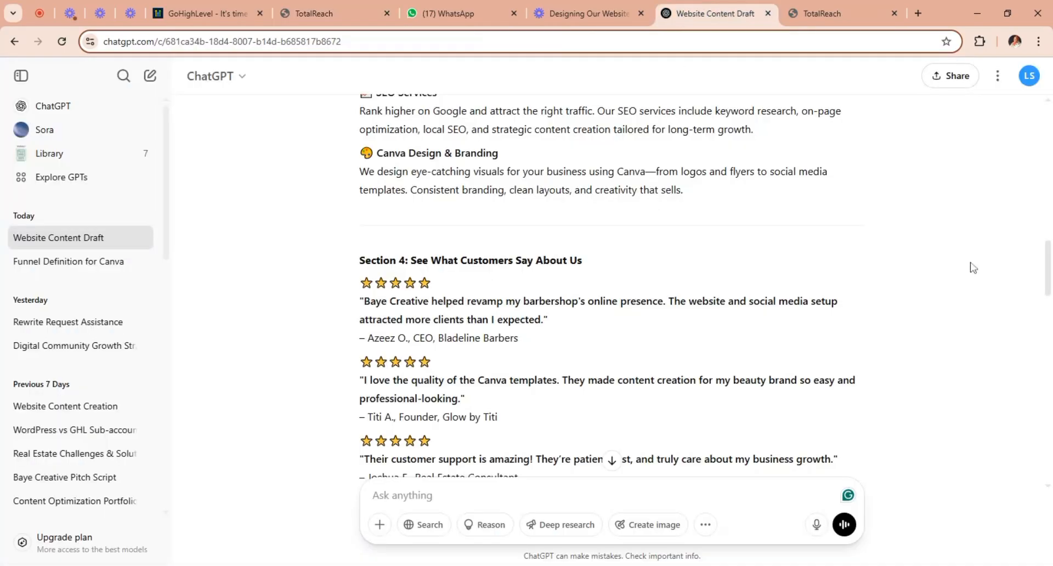
drag(1049, 260, 1049, 185)
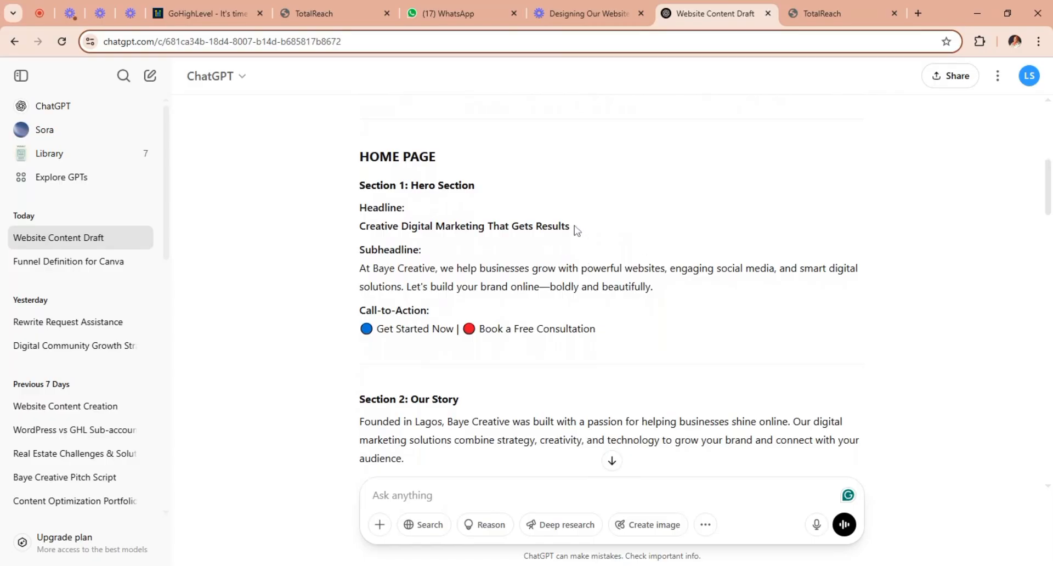
drag(573, 227, 359, 226)
key(ctrl+c)
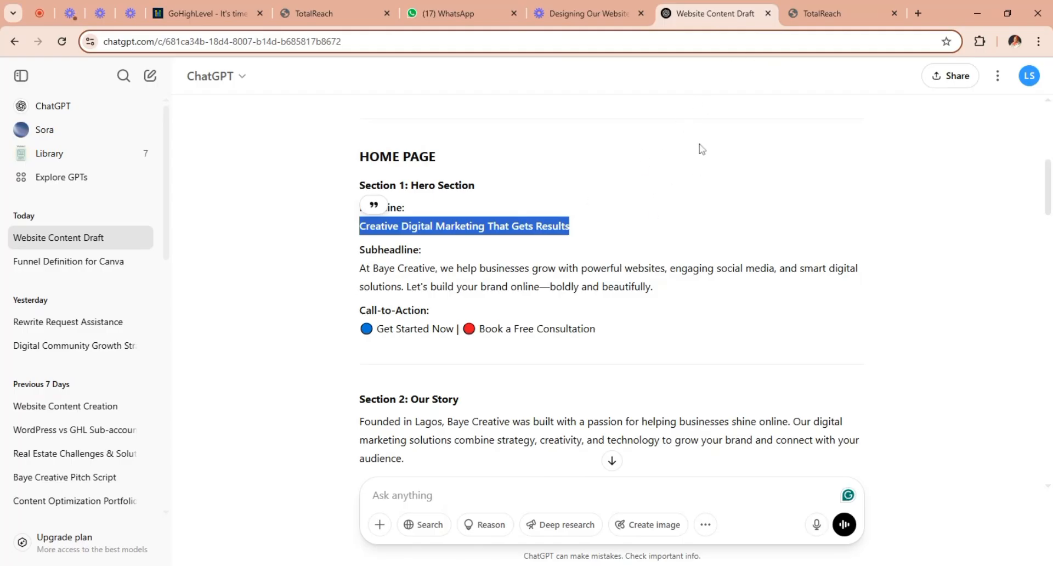
click(318, 12)
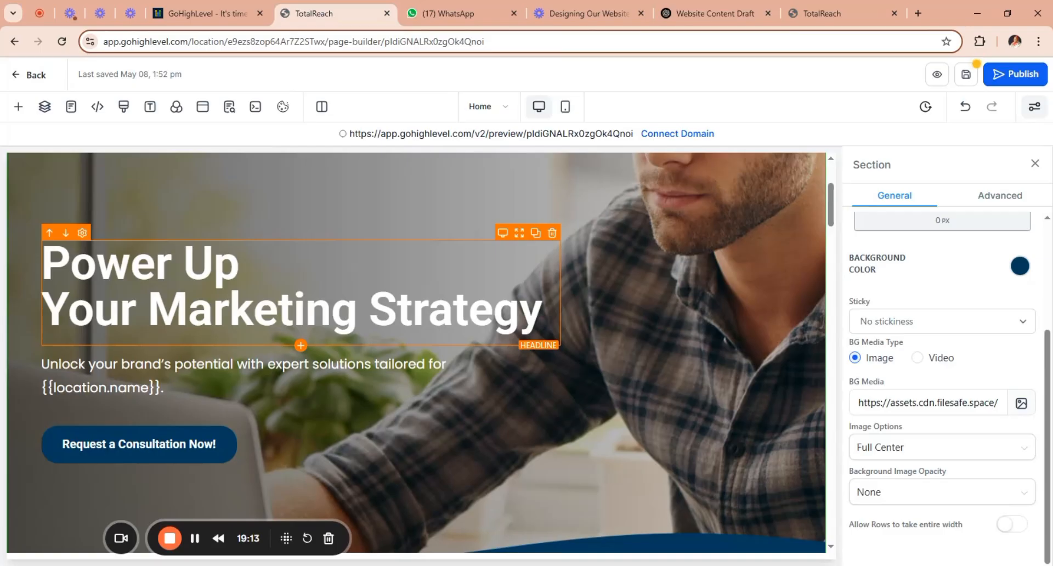
drag(542, 313, 29, 252)
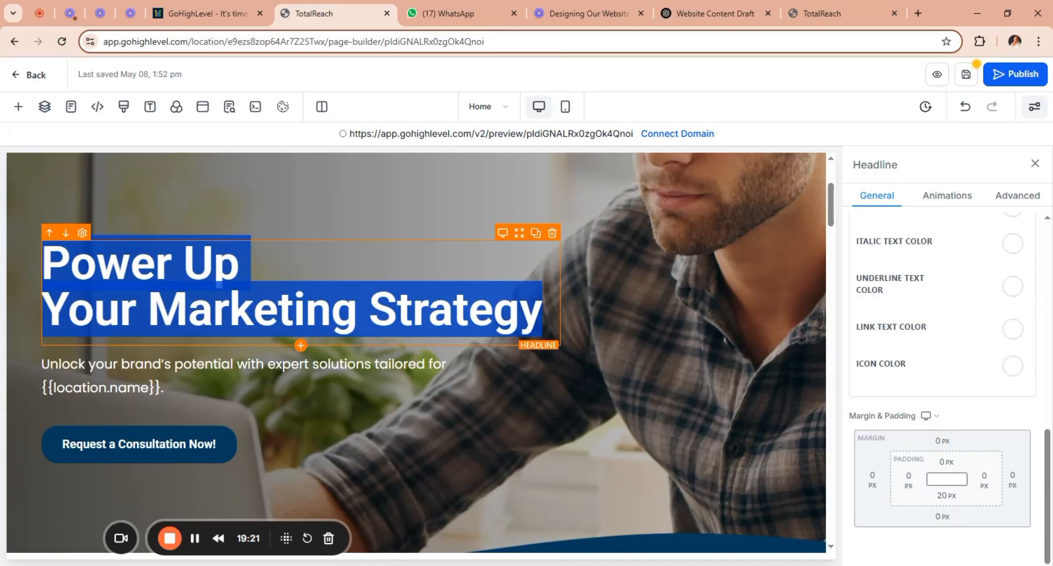
key(ctrl+v)
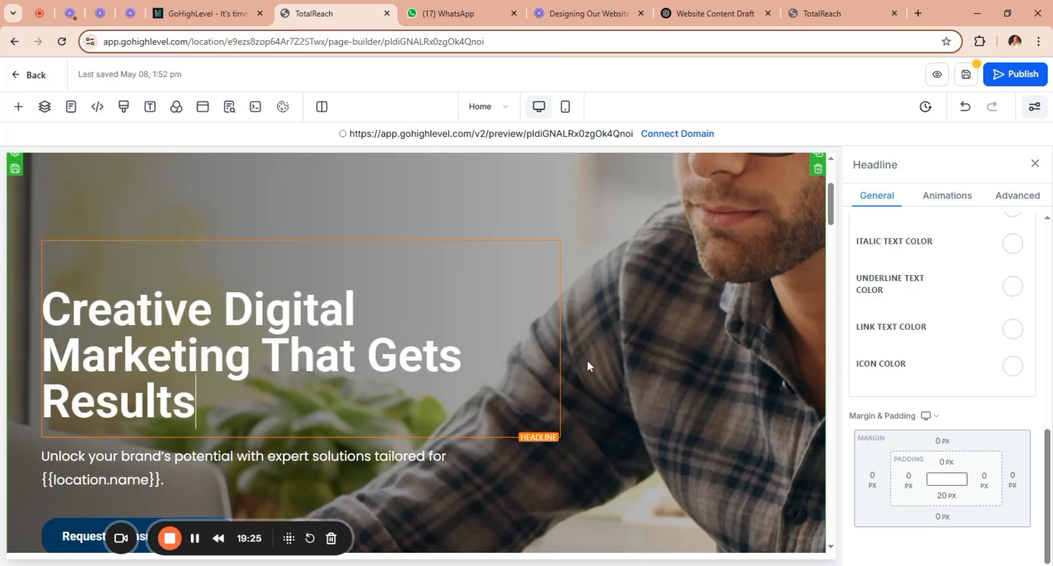
click(706, 364)
Replace the hero paragraph with the draft's subheadline in ChatGPT that starts "At Baye Creative, we help businesses grow".
drag(833, 212, 834, 230)
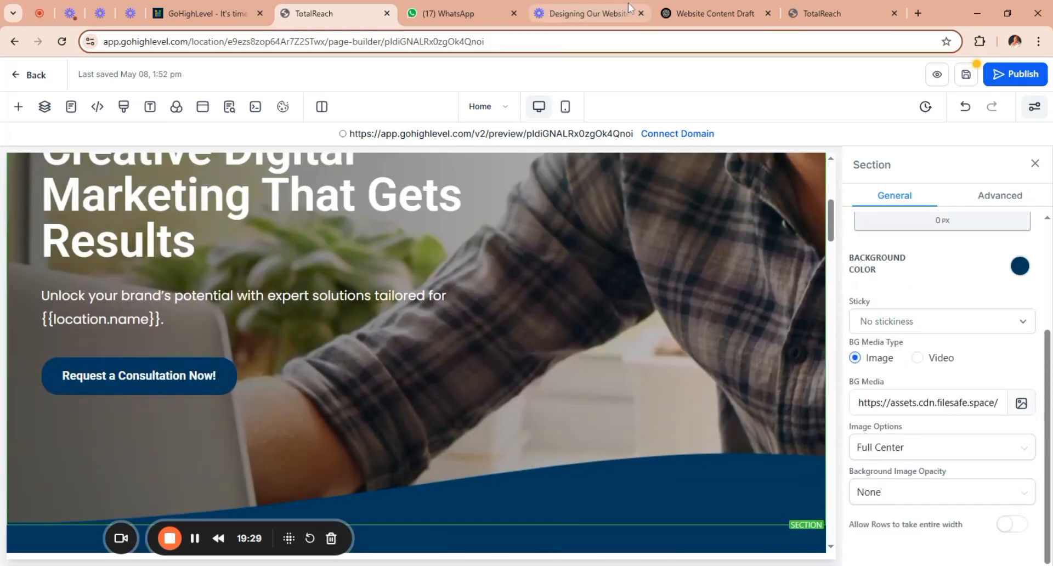
click(699, 6)
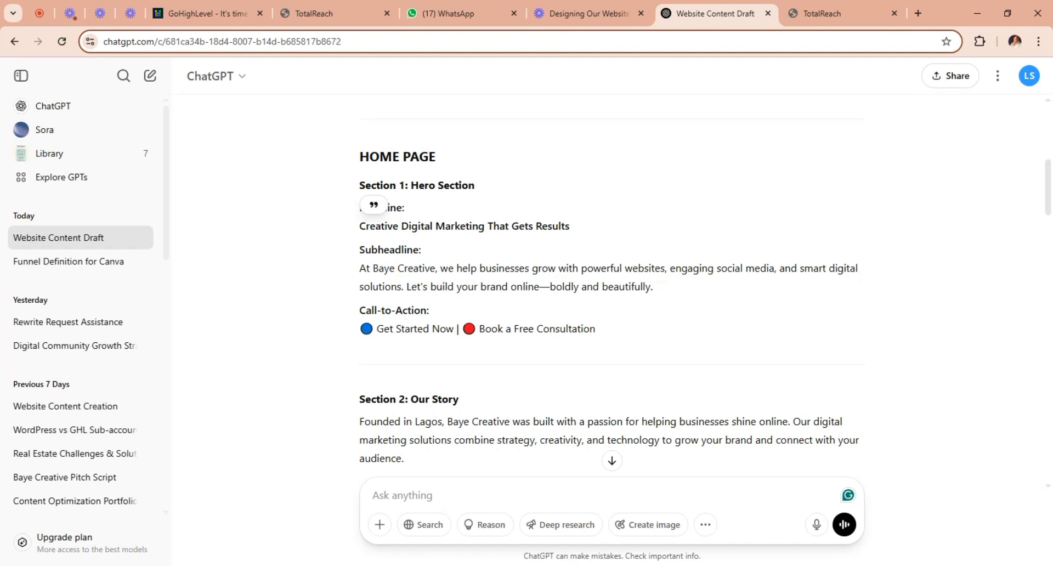
drag(360, 268, 665, 292)
key(ctrl+c)
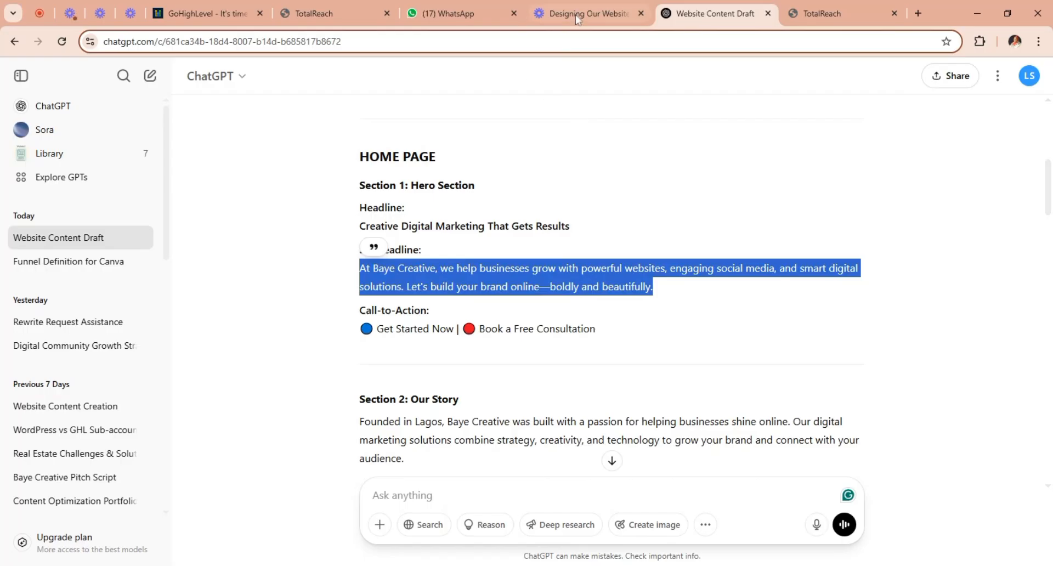
click(332, 20)
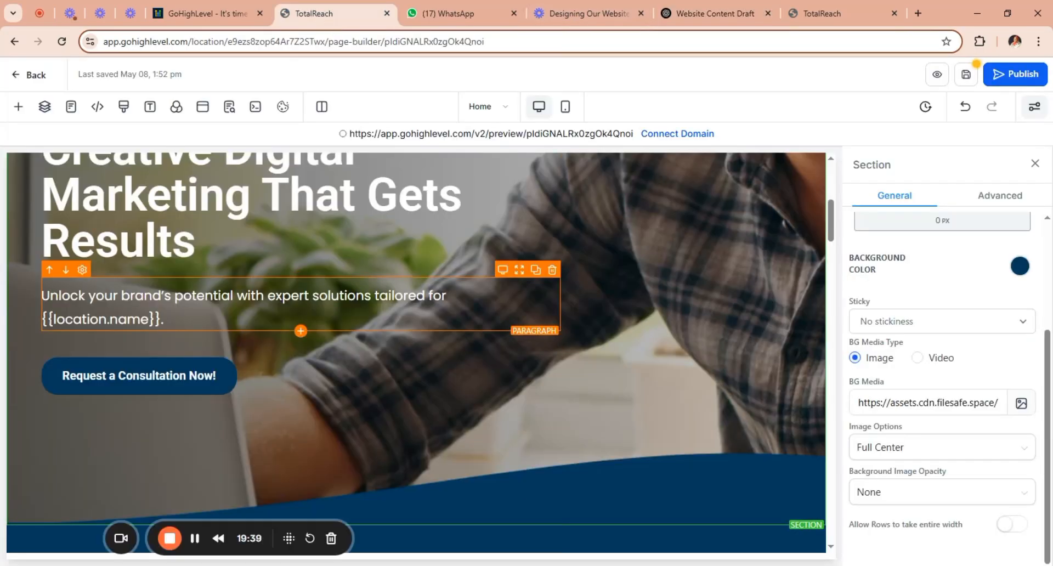
drag(164, 320, 41, 295)
key(ctrl+v)
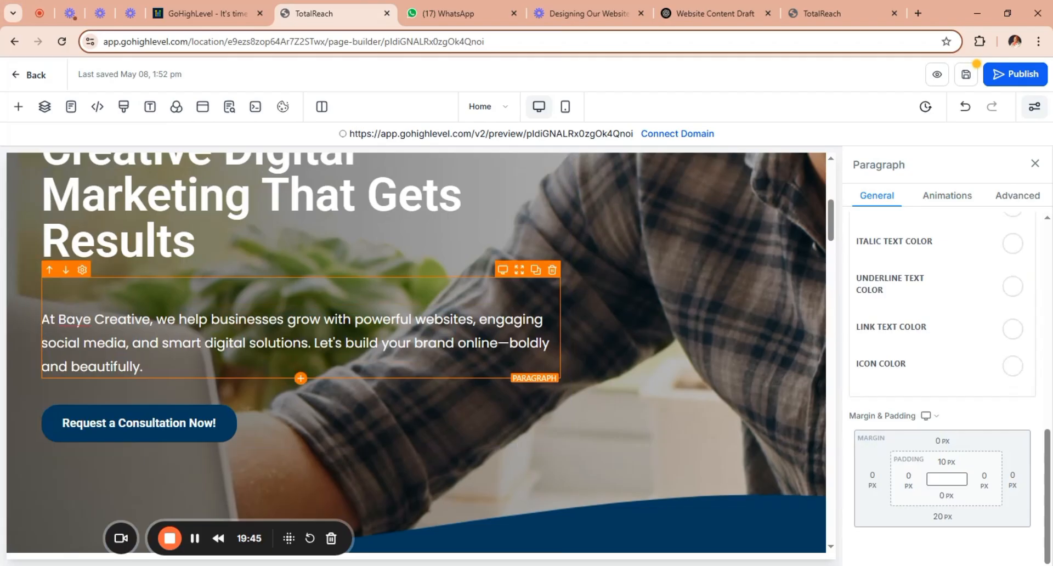
Remove the blank line above the hero paragraph and link the hero's consultation button to the website's Calendar Page.
key(BackSpace)
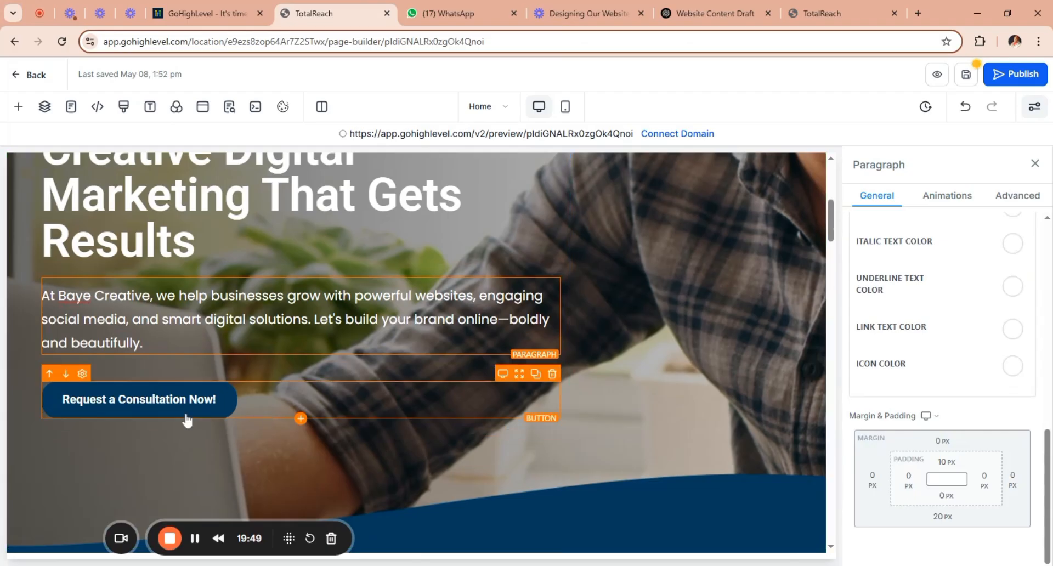
click(242, 406)
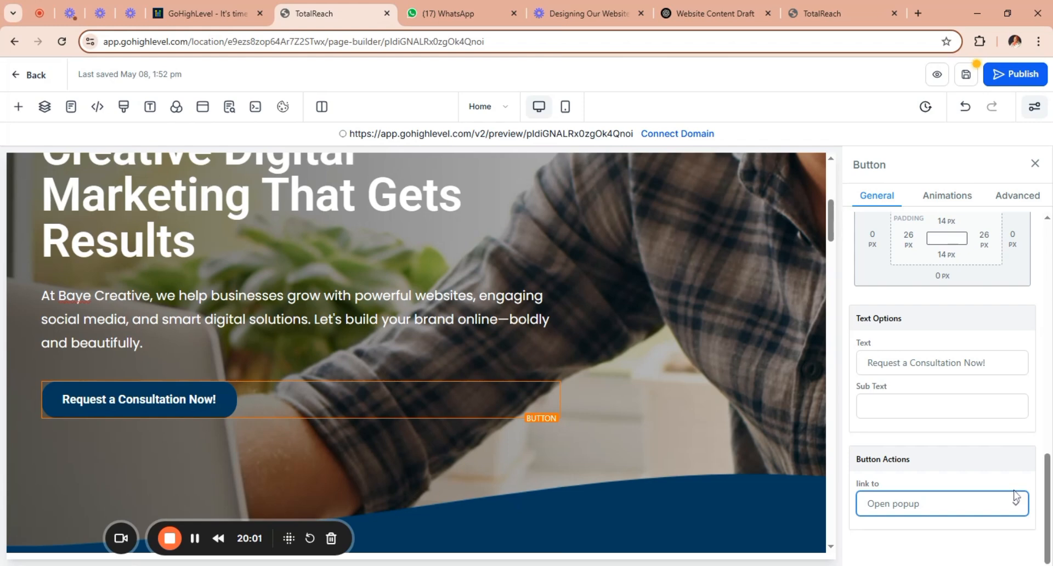
click(953, 242)
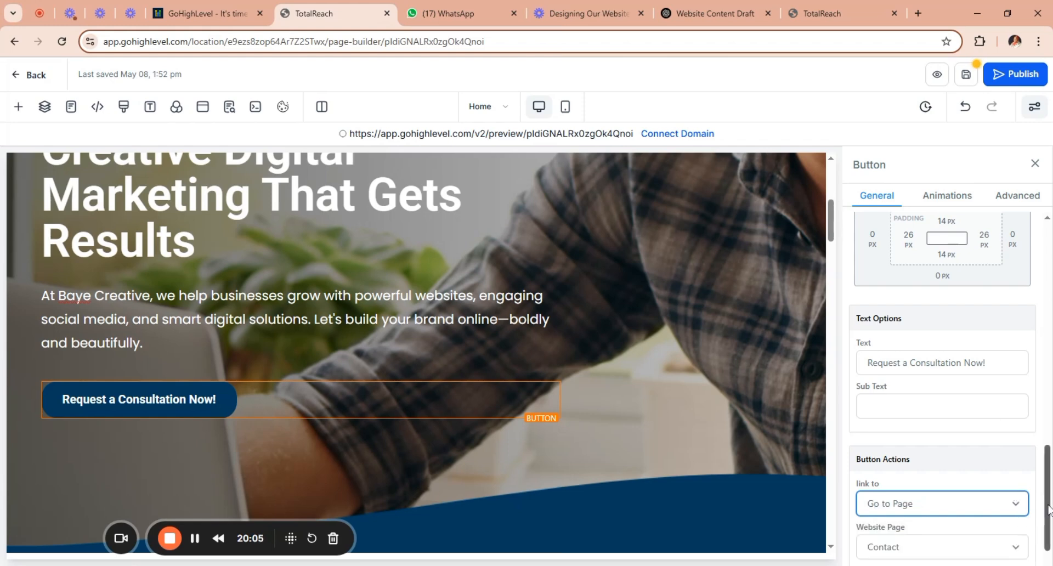
drag(1048, 508, 1049, 543)
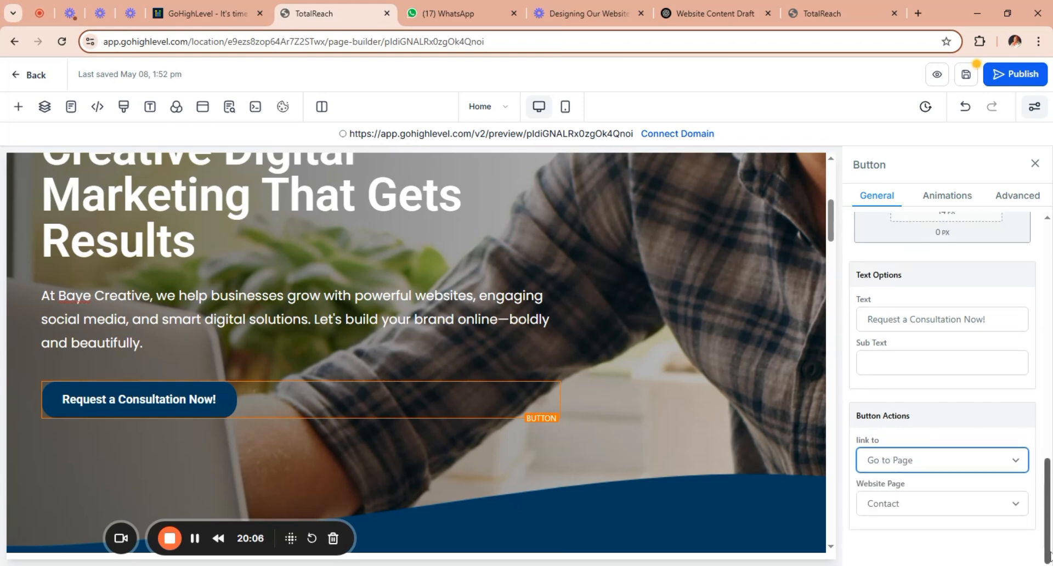
click(1017, 508)
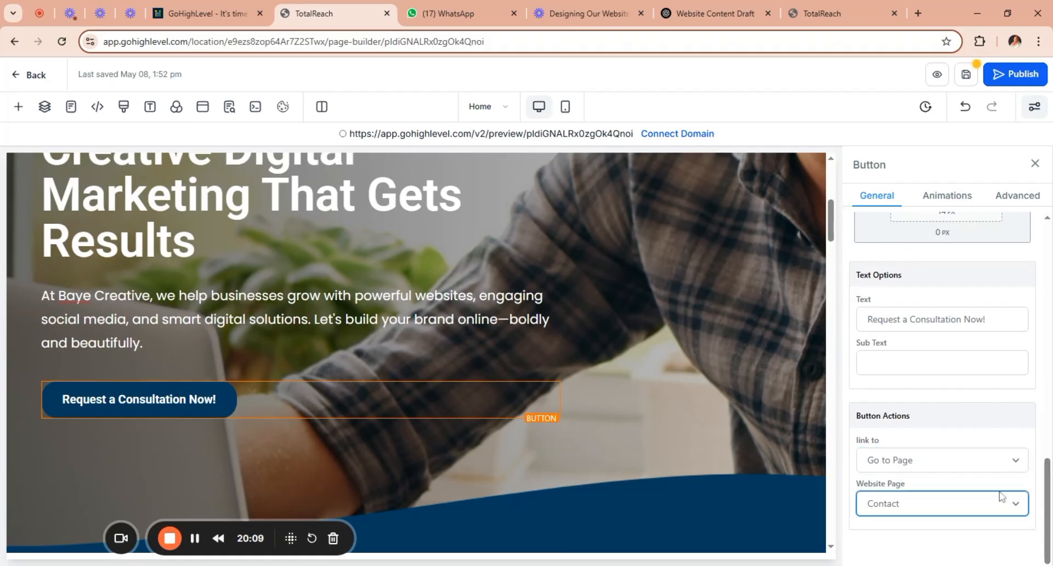
click(927, 561)
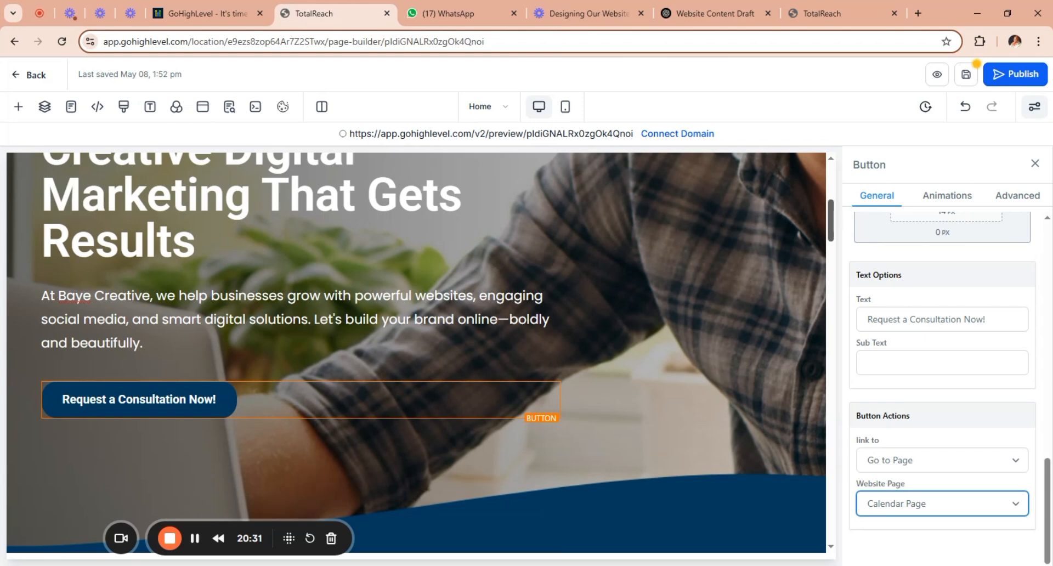
mouse_move(832, 234)
mouse_down()
mouse_move(832, 249)
mouse_move(830, 215)
mouse_move(829, 247)
mouse_up()
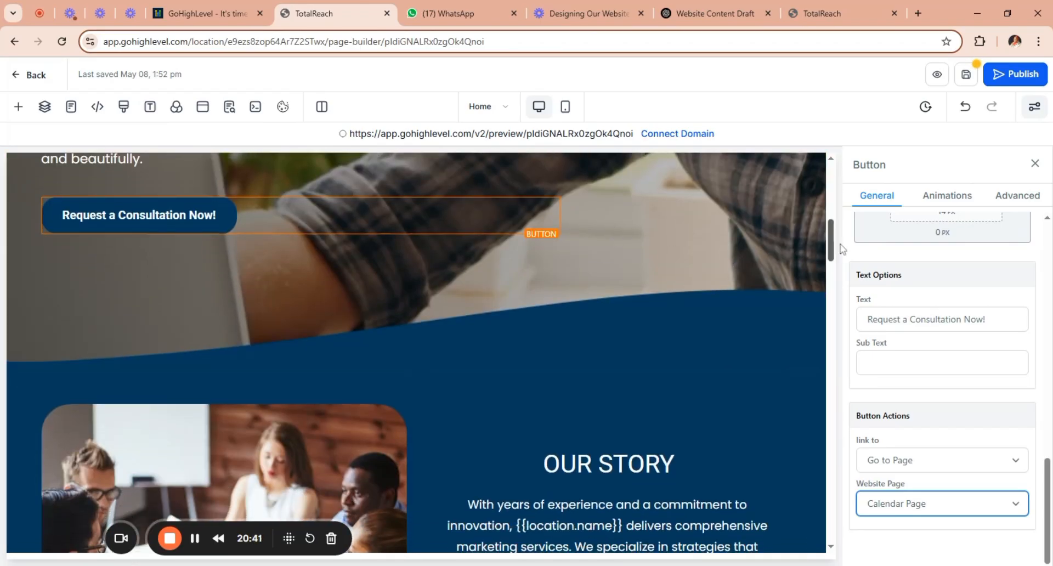
drag(833, 249, 835, 272)
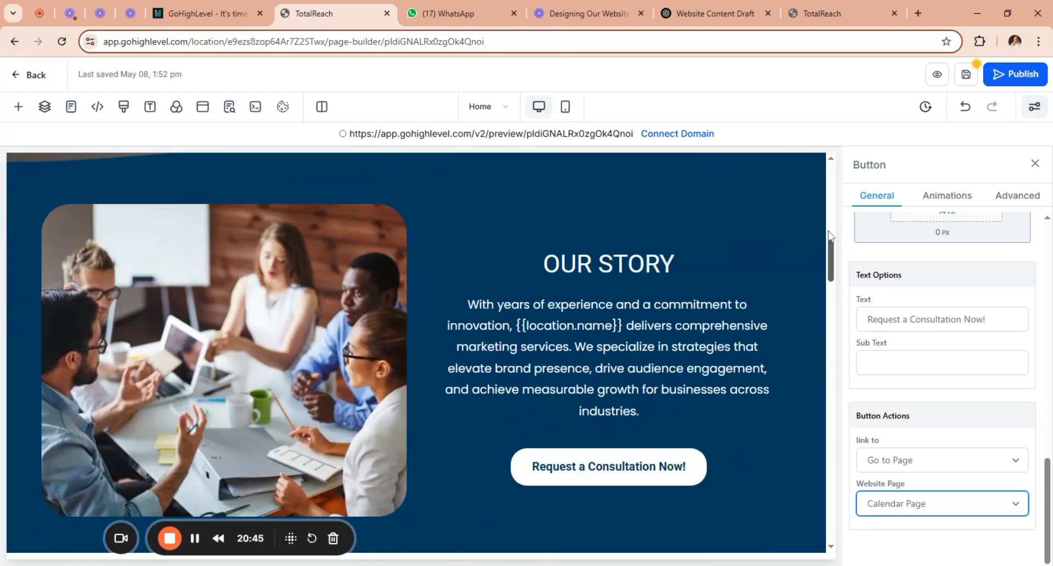
drag(834, 234, 831, 198)
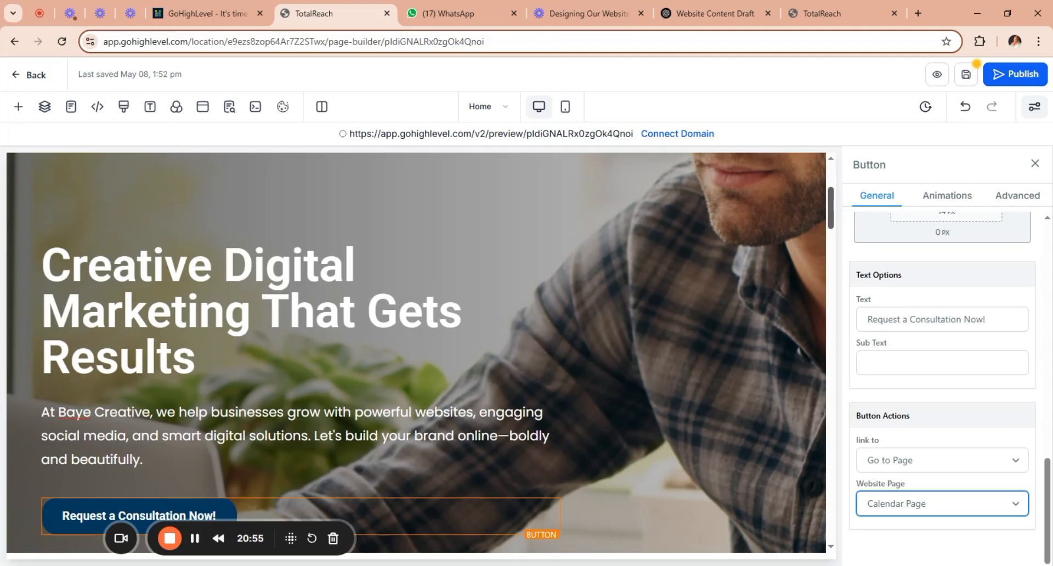
mouse_move(833, 210)
mouse_down()
mouse_move(824, 362)
mouse_move(829, 209)
mouse_up()
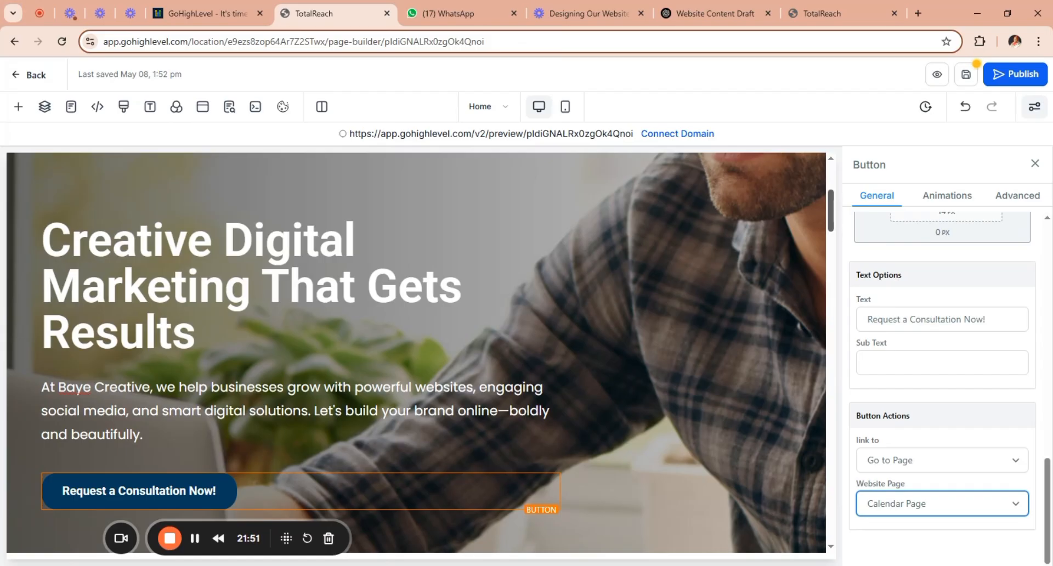
Replace the Our Story paragraph with the ChatGPT draft's Section 2 text that starts "Founded in Lagos, Baye Creative was built".
drag(832, 209, 832, 239)
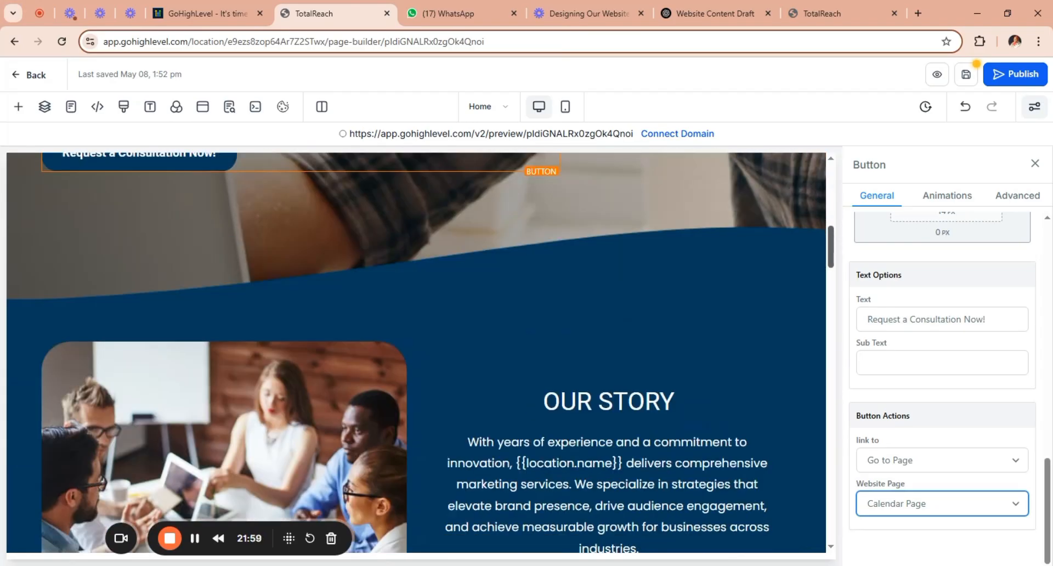
drag(833, 236, 832, 248)
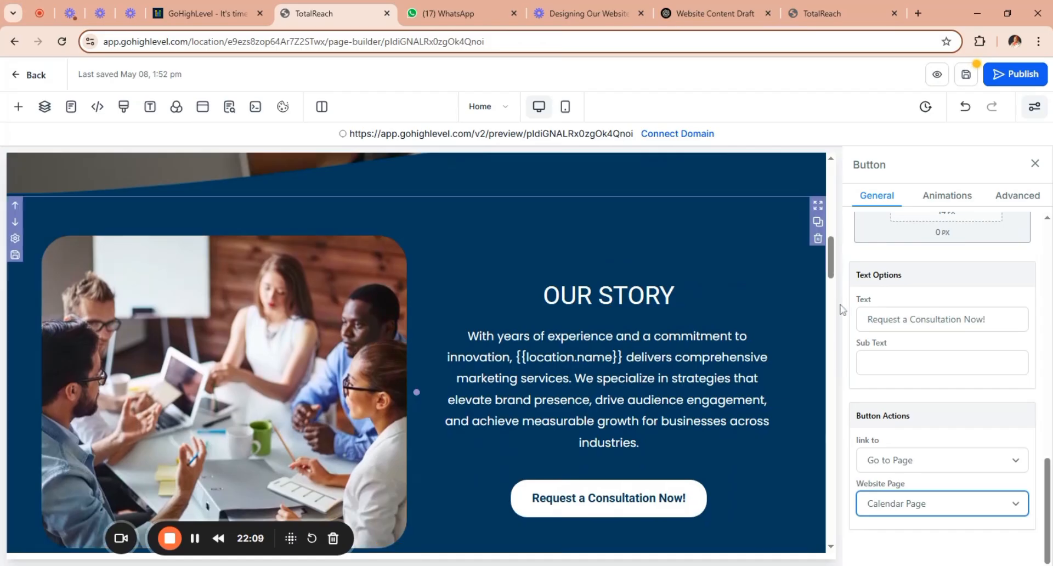
mouse_move(831, 263)
mouse_down()
mouse_move(832, 274)
mouse_move(833, 253)
mouse_move(838, 274)
mouse_up()
click(669, 285)
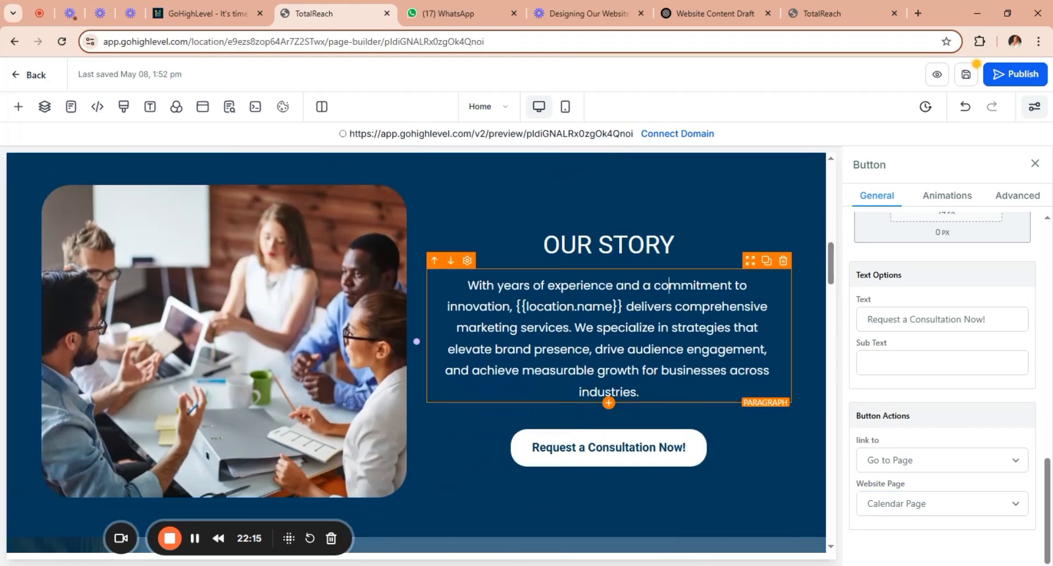
click(688, 17)
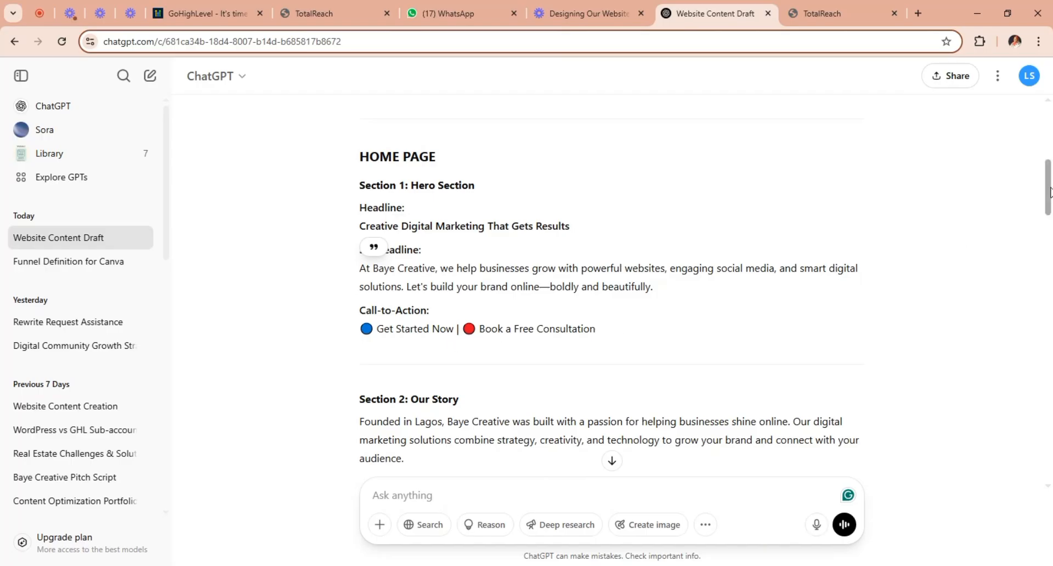
scroll(1050, 210, down, 2)
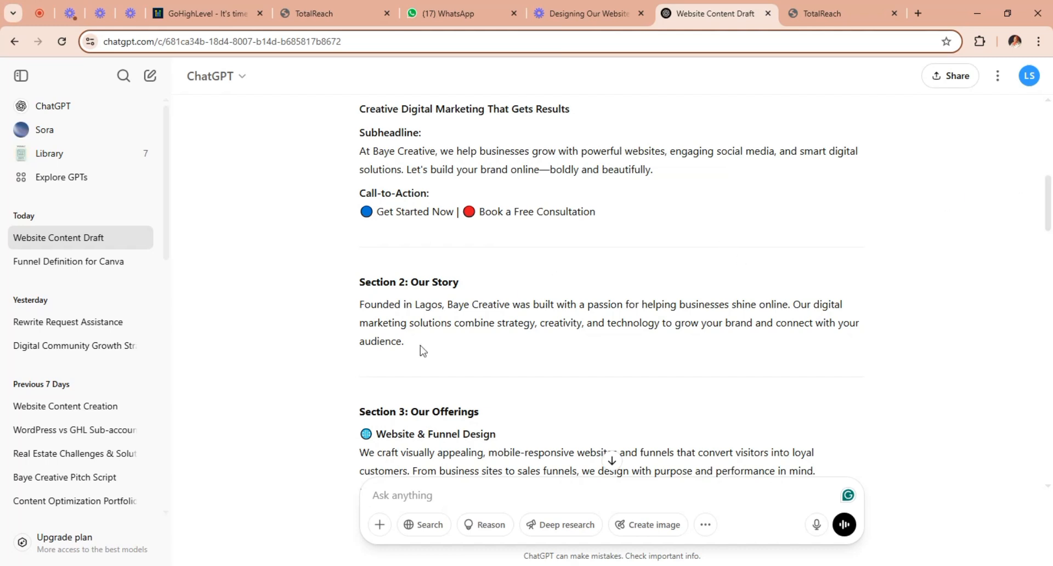
drag(412, 348, 351, 318)
key(ctrl+c)
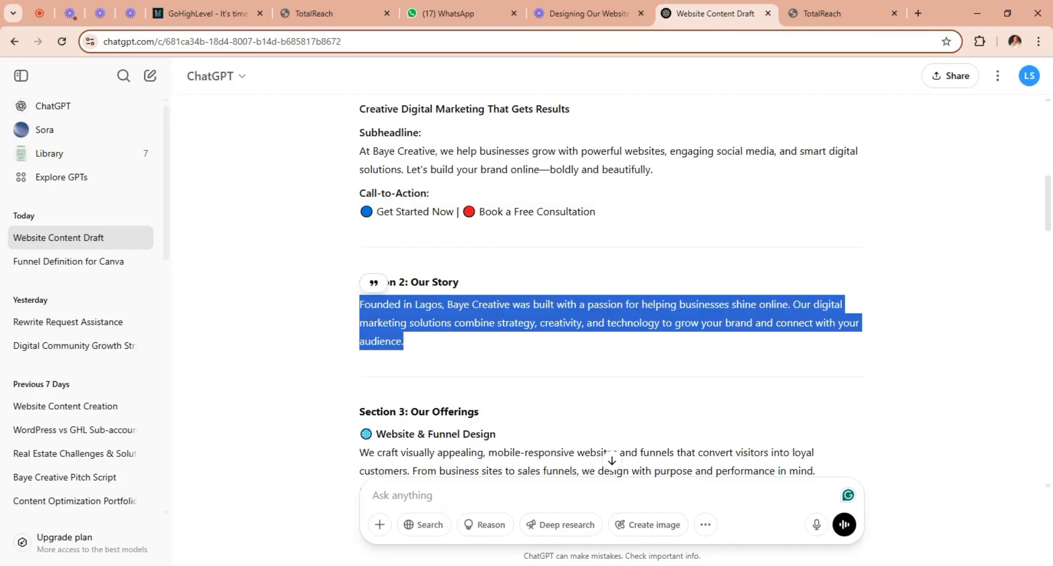
click(331, 8)
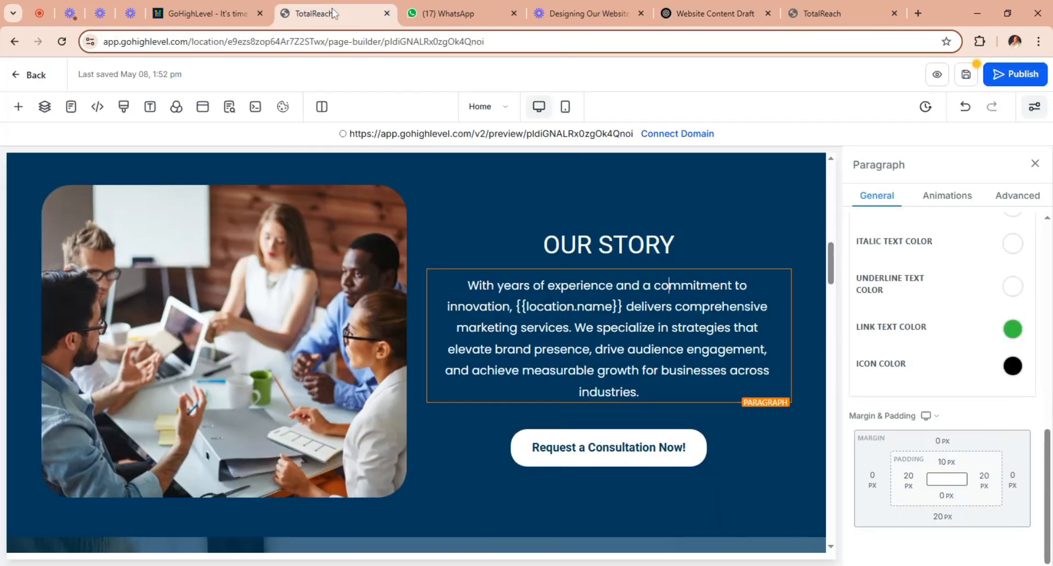
drag(641, 391, 466, 284)
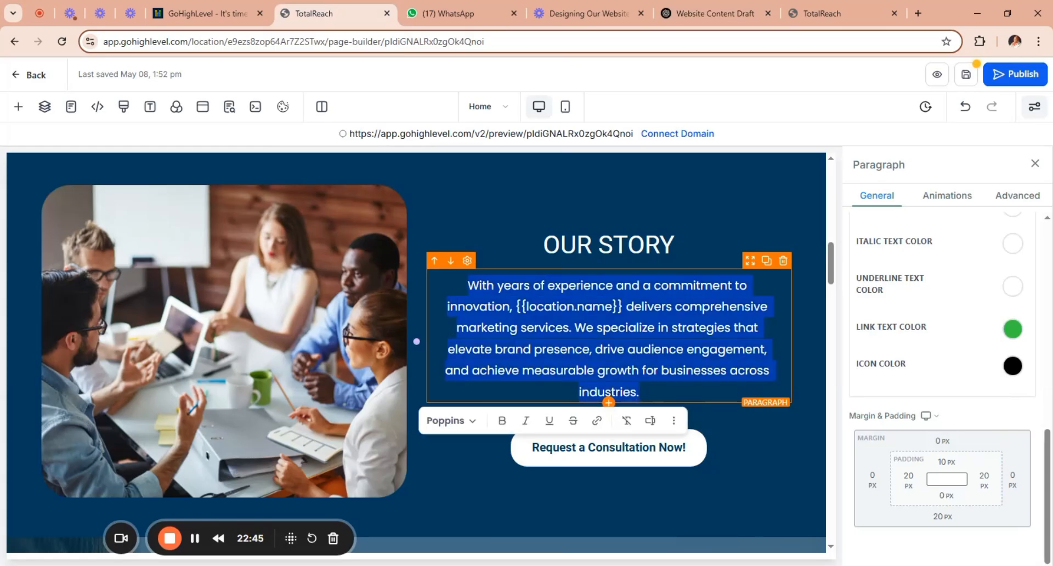
key(ctrl+v)
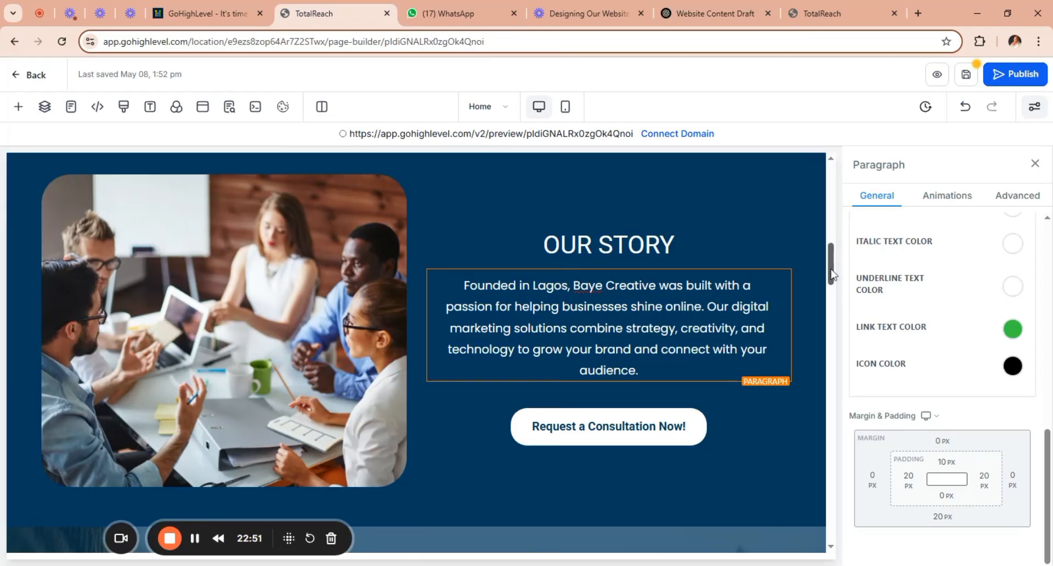
Set the Our Story section's "Request a Consultation Now!" button to go to the website's Calendar Page.
scroll(833, 278, down, 2)
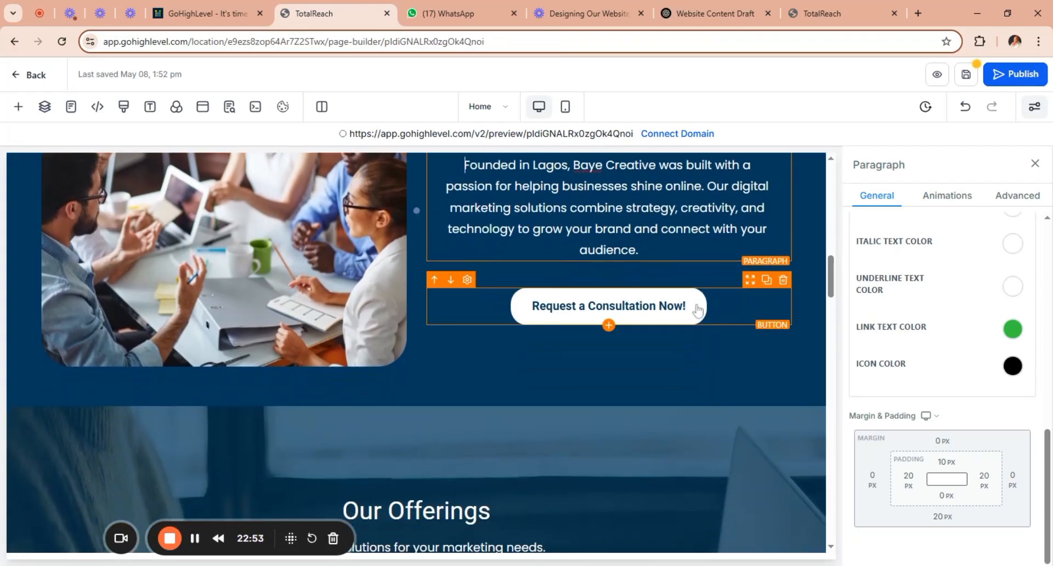
click(717, 310)
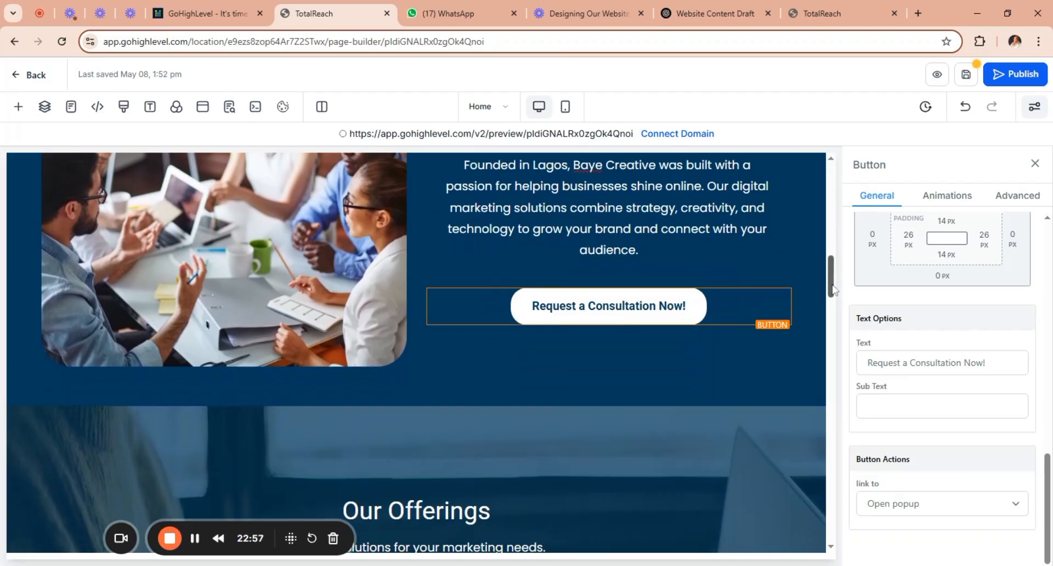
mouse_move(833, 272)
mouse_down()
mouse_move(832, 290)
mouse_move(835, 281)
mouse_up()
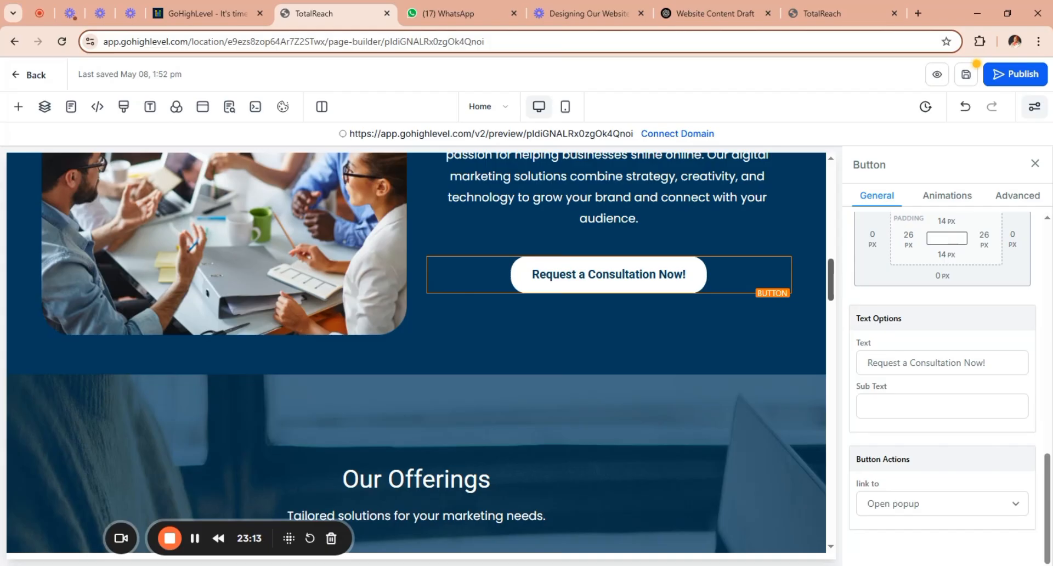
drag(832, 277, 834, 287)
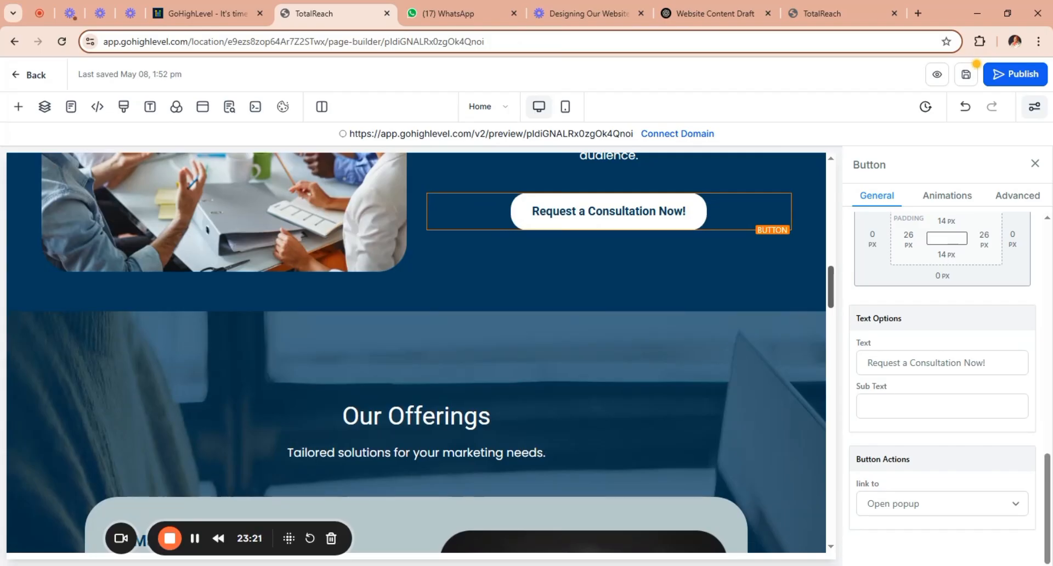
drag(834, 286, 759, 286)
scroll(759, 292, down, 4)
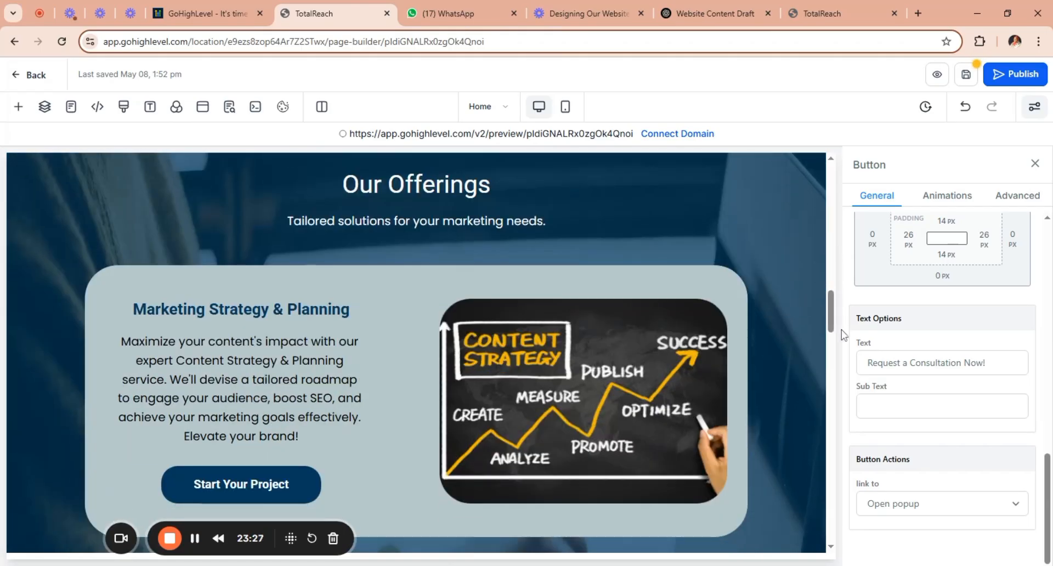
drag(833, 323, 834, 287)
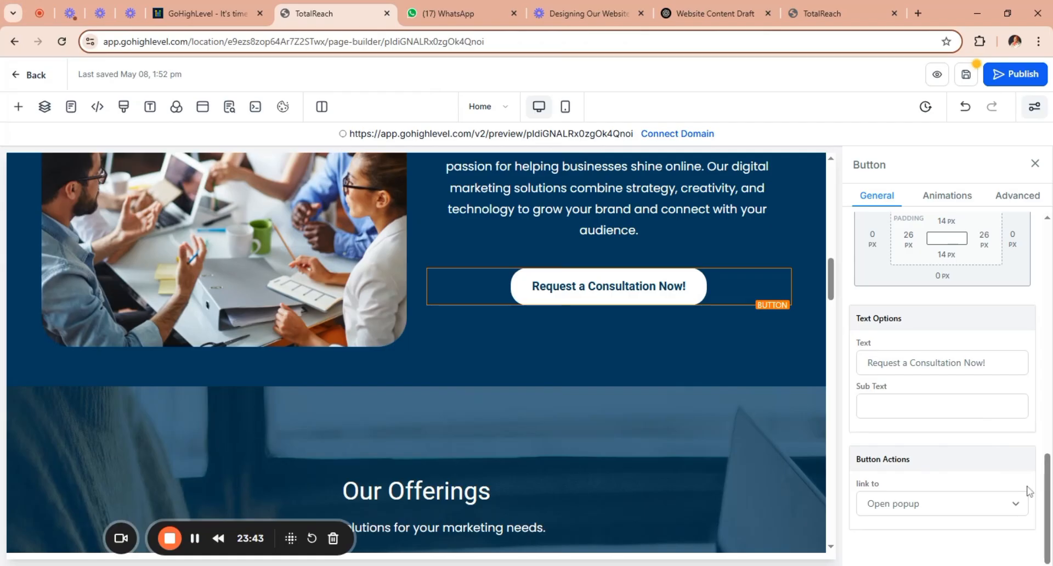
click(1016, 504)
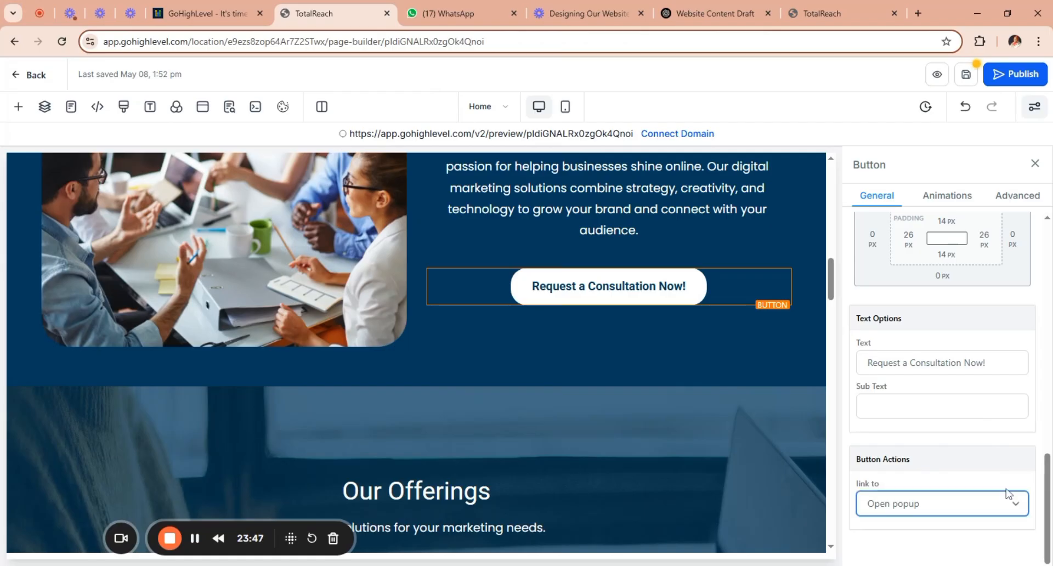
click(975, 462)
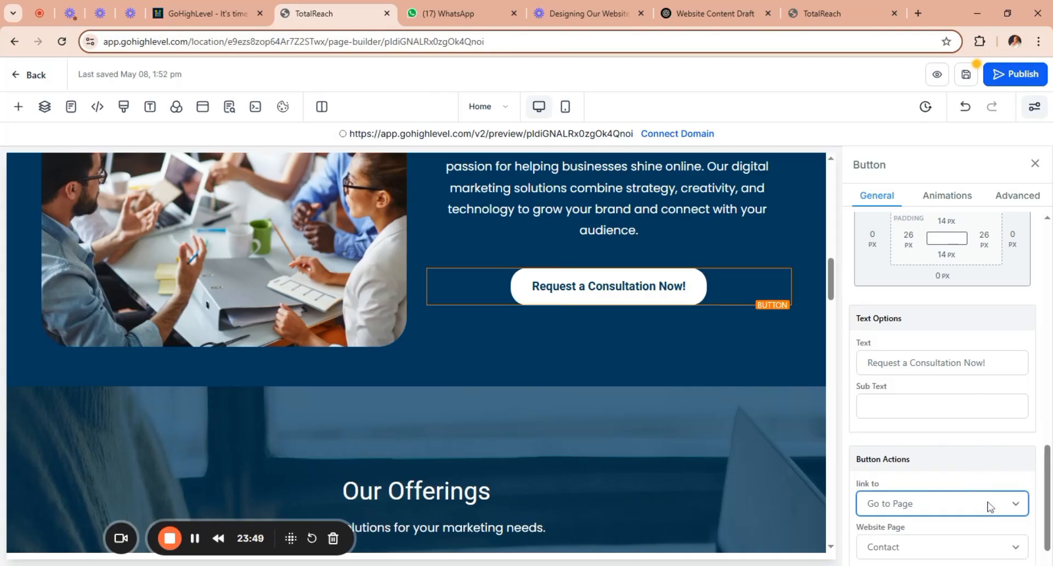
click(1018, 548)
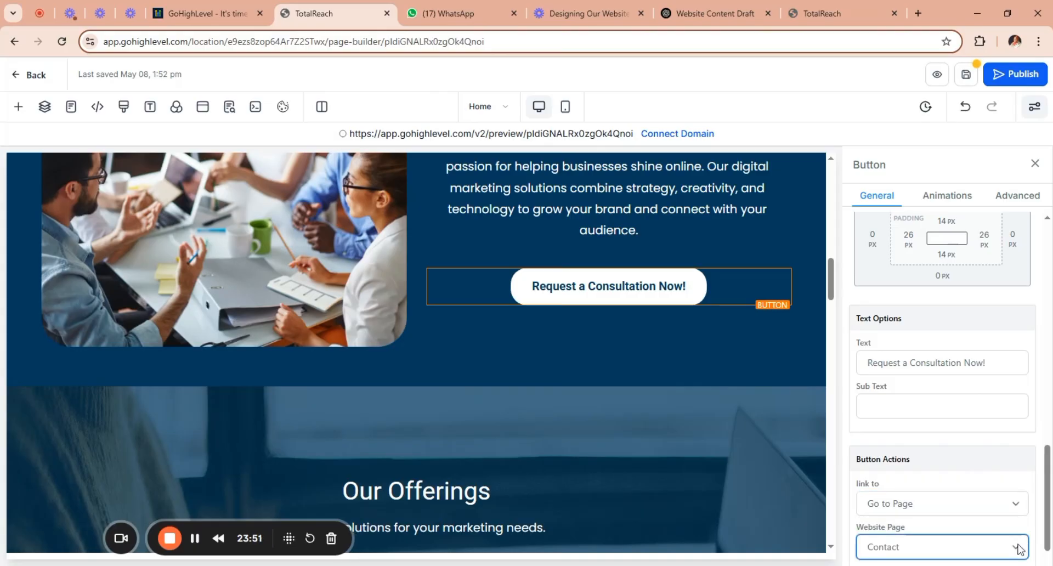
click(982, 527)
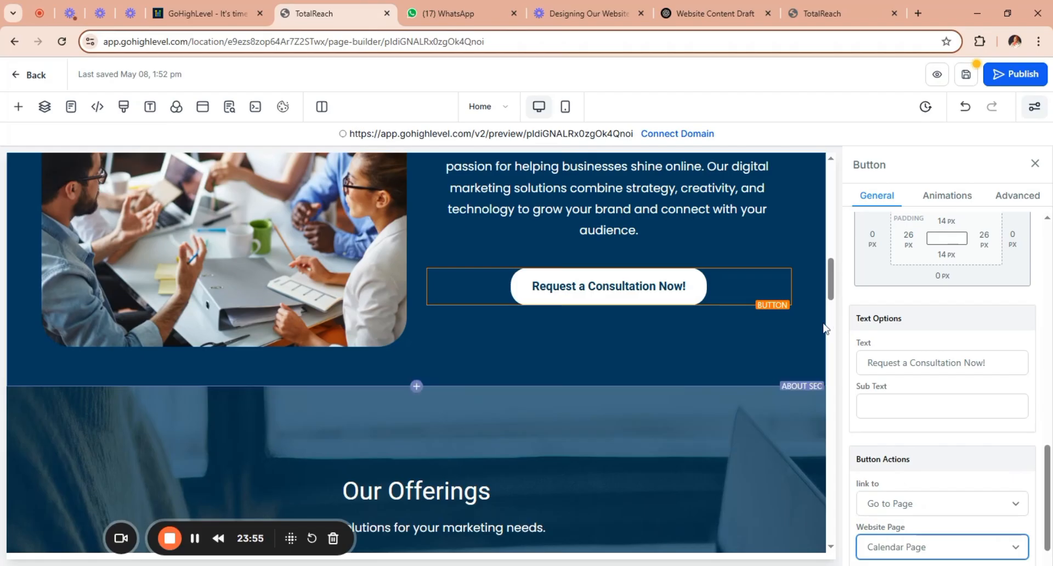
Switch to the ChatGPT draft and copy Section 3's "Website & Funnel Design" title together with its description.
scroll(834, 304, down, 1)
scroll(833, 304, down, 4)
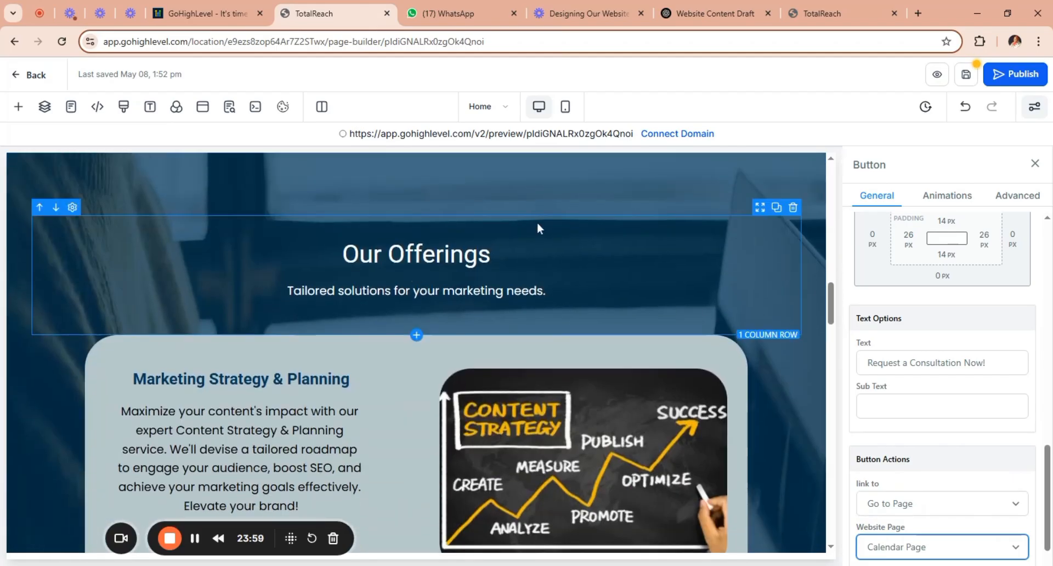
click(528, 291)
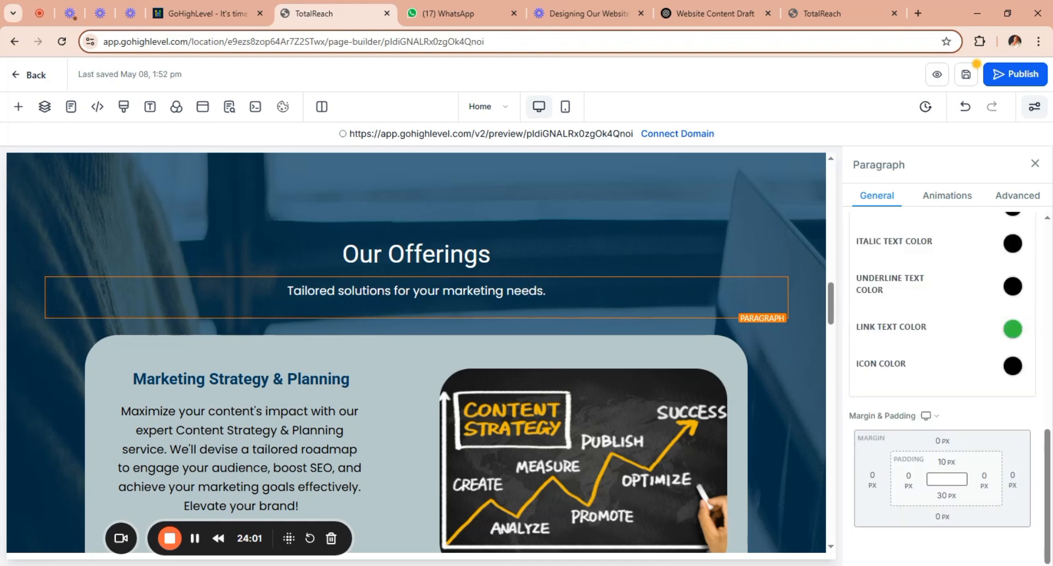
click(706, 15)
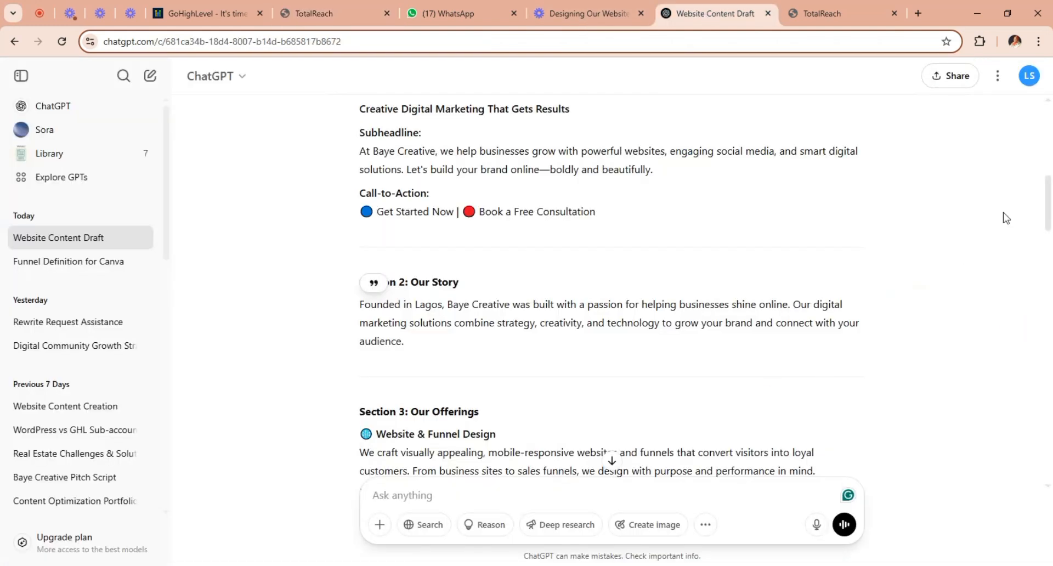
scroll(1050, 205, down, 4)
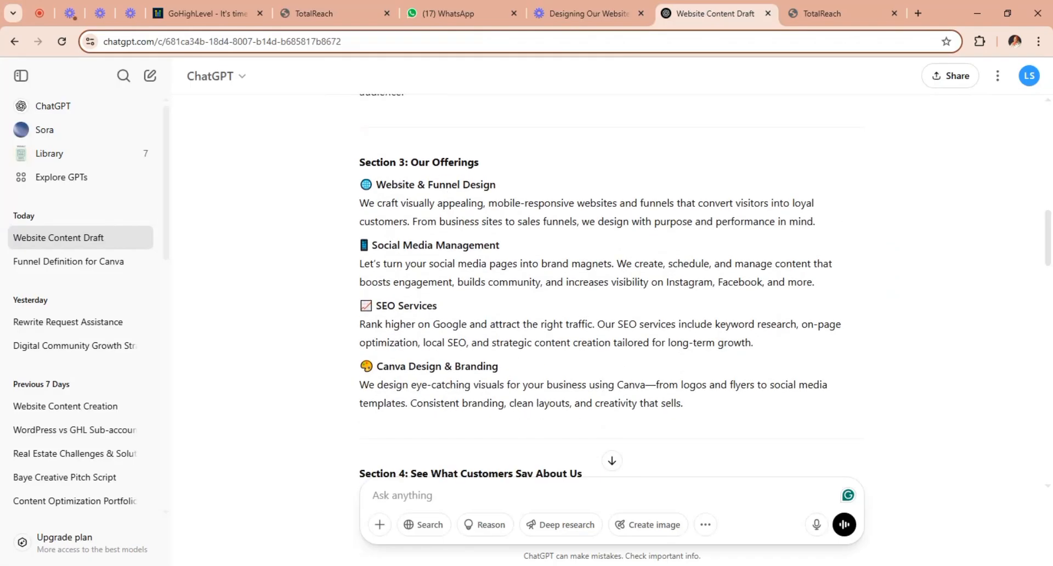
drag(377, 184, 554, 240)
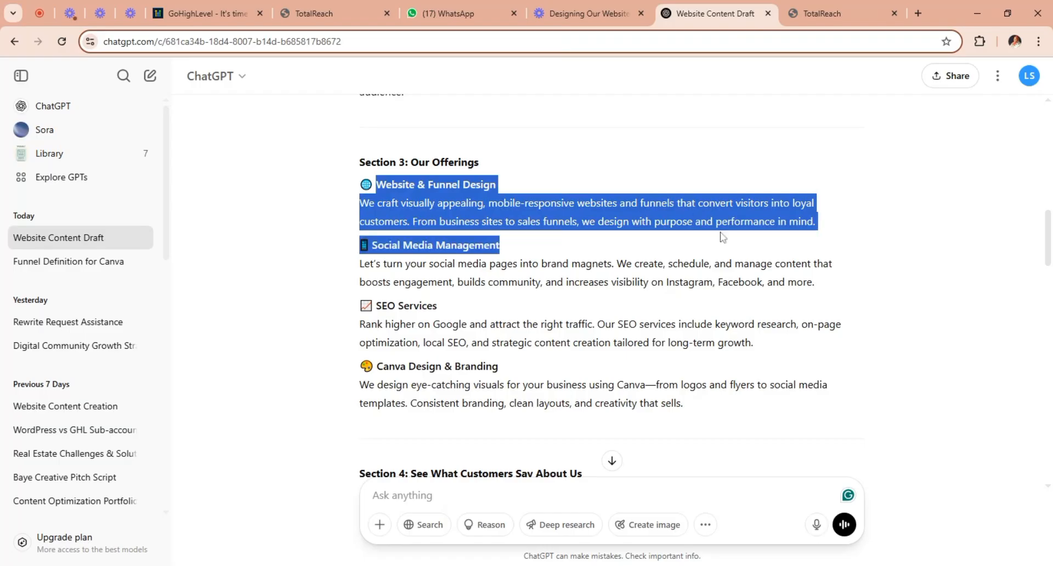
drag(722, 237, 834, 227)
key(ctrl+c)
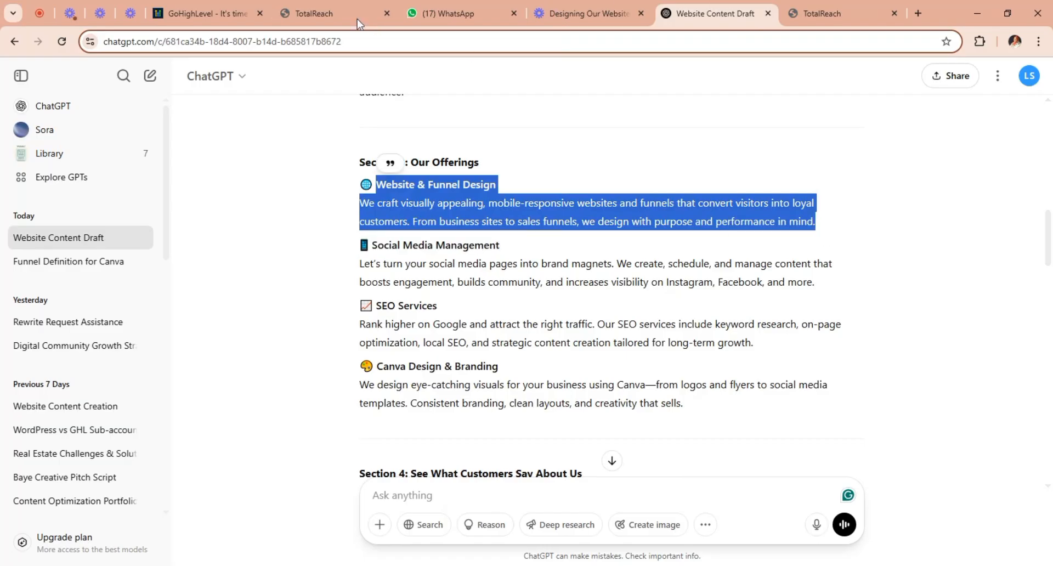
Return to the GoHighLevel page builder and look through the service cards in the Our Offerings section.
click(344, 12)
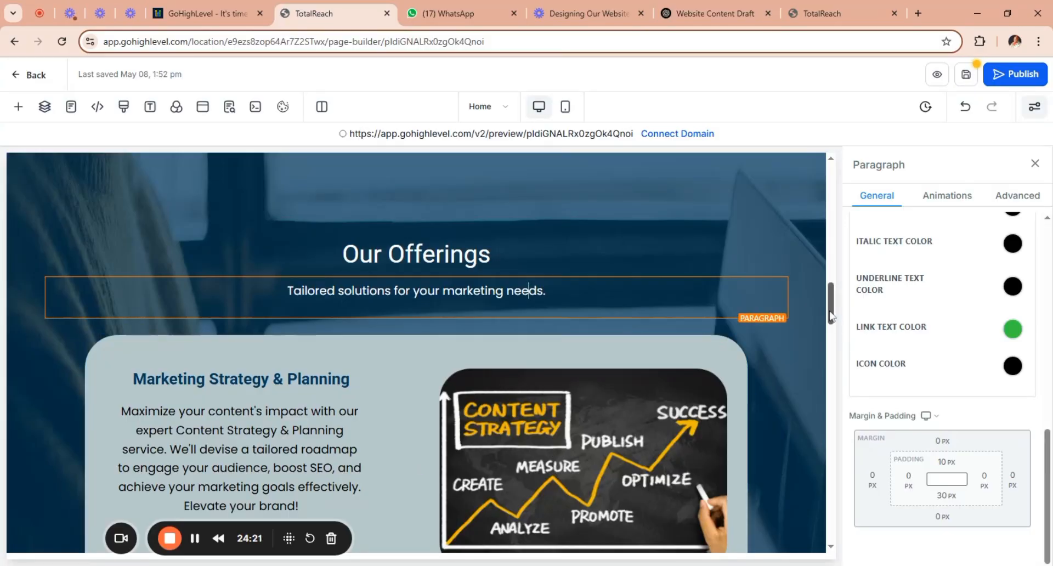
scroll(845, 336, down, 1)
scroll(847, 339, down, 10)
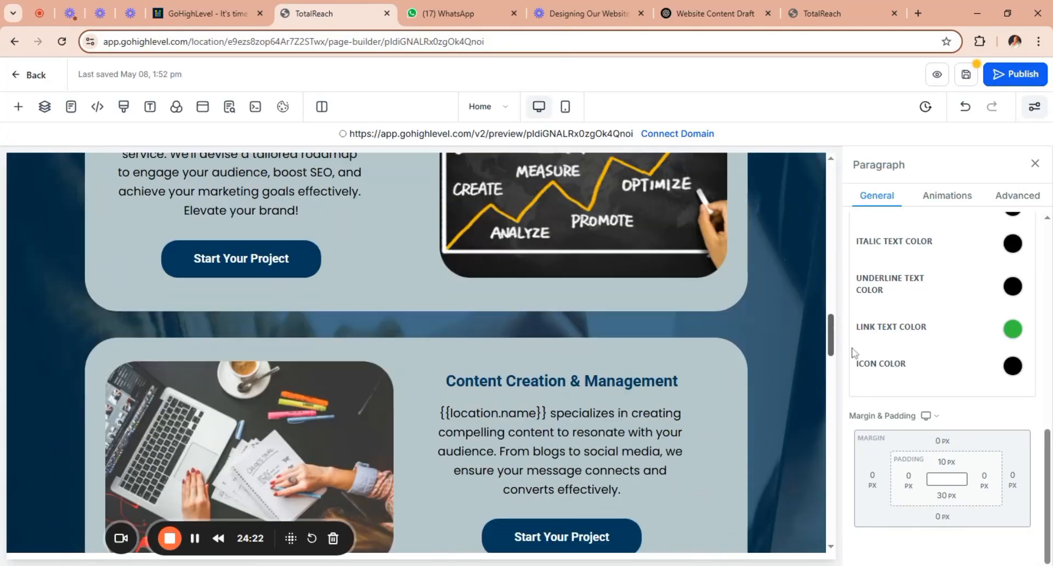
scroll(859, 369, down, 9)
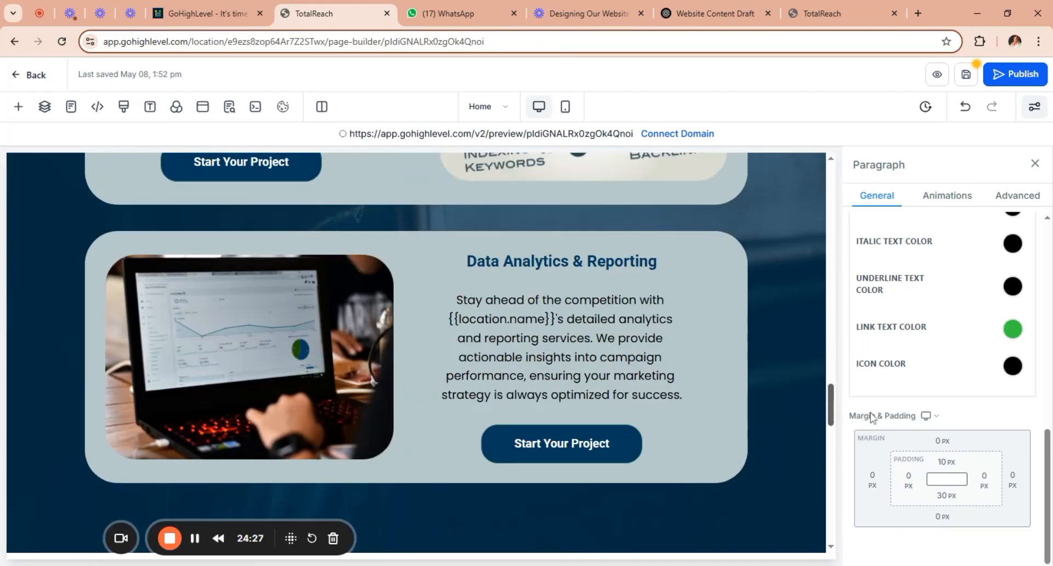
scroll(875, 406, up, 3)
scroll(875, 406, down, 1)
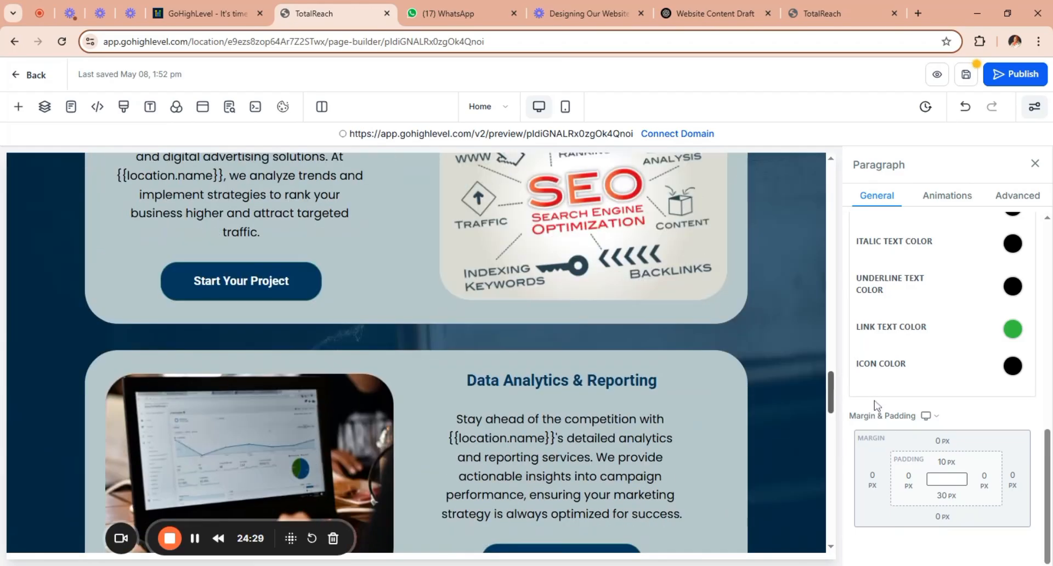
scroll(876, 406, down, 4)
scroll(884, 445, down, 3)
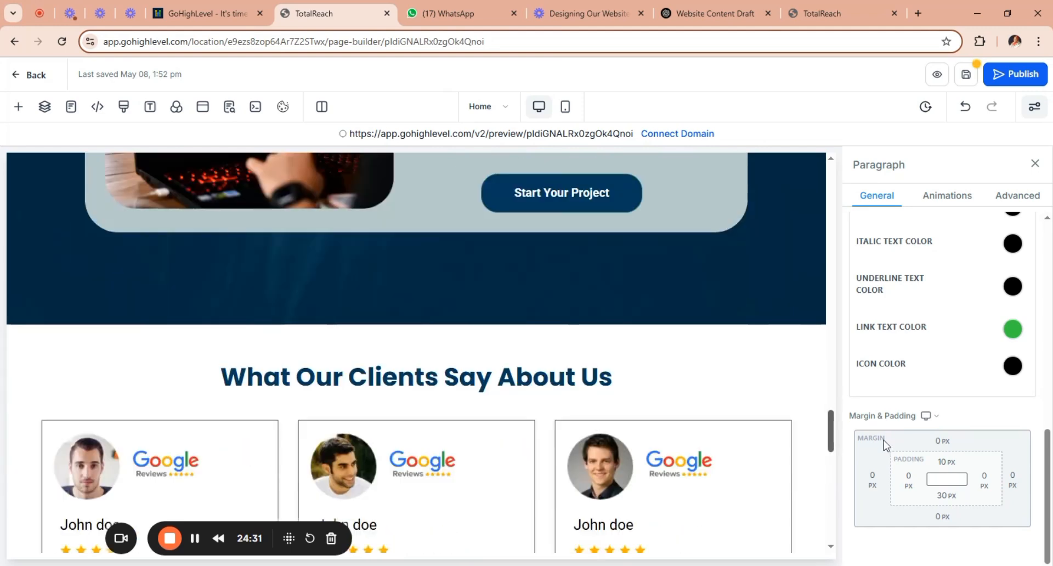
scroll(889, 394, up, 15)
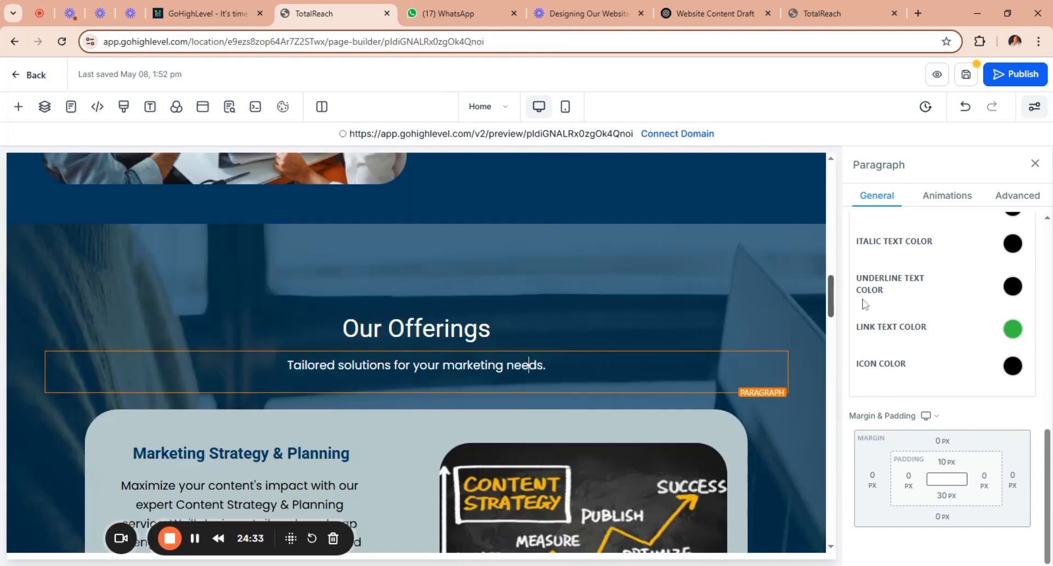
scroll(865, 299, up, 4)
scroll(869, 324, down, 7)
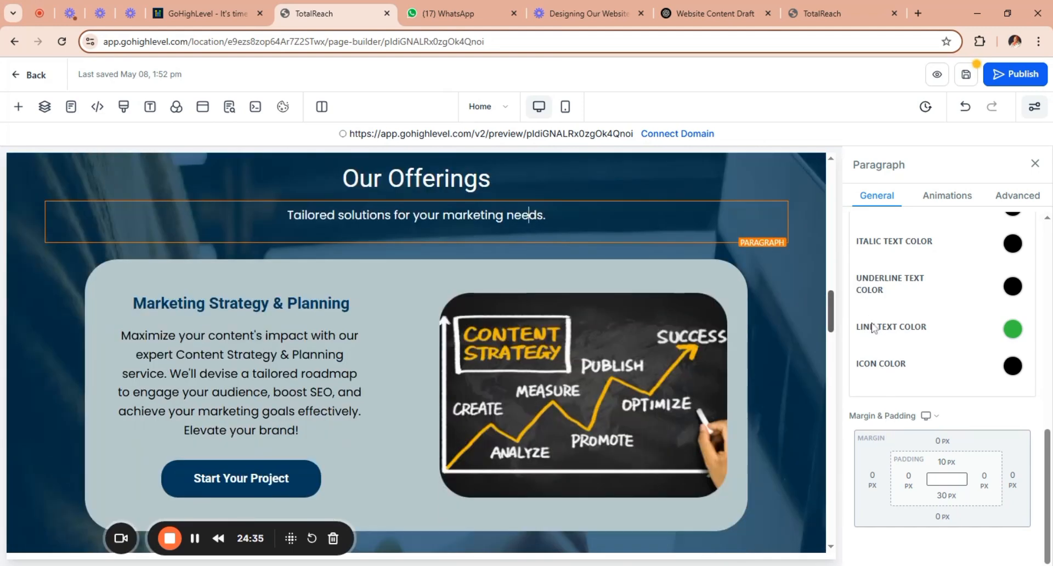
scroll(872, 328, down, 1)
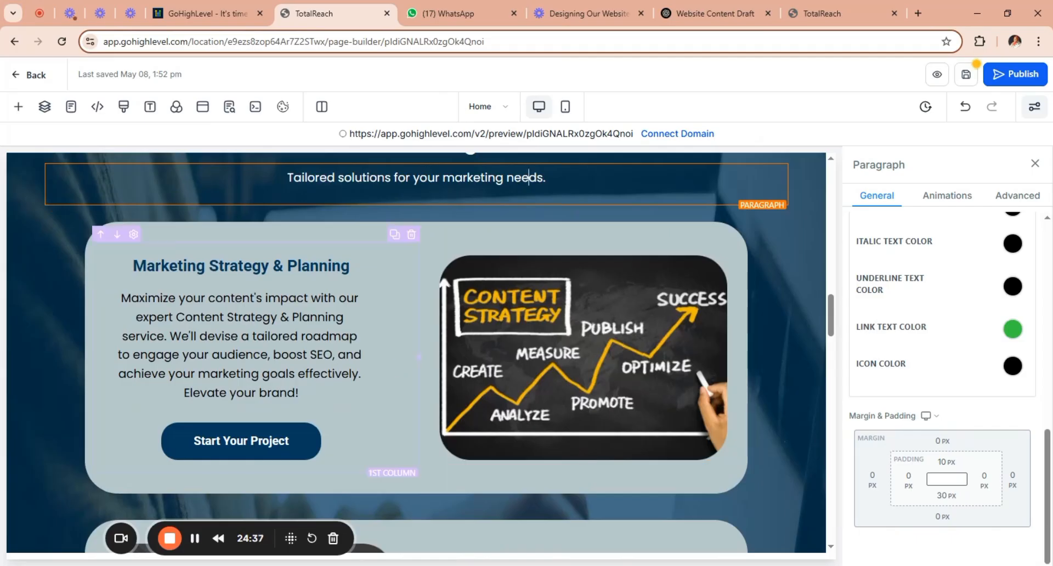
Replace the Marketing Strategy & Planning card's paragraph with the copied Website & Funnel Design text and remove its blank lines.
drag(299, 393, 120, 298)
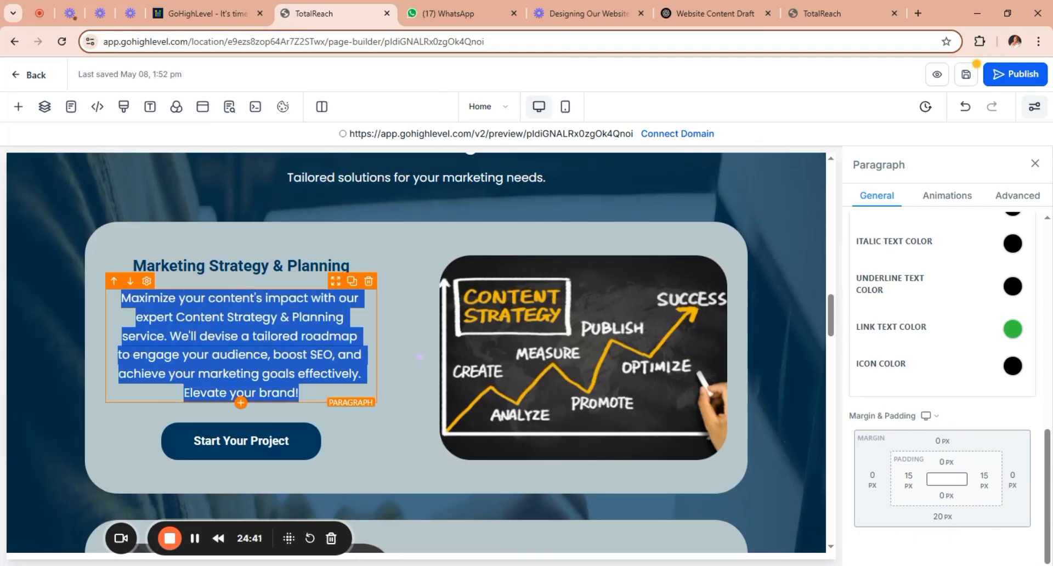
key(ctrl+v)
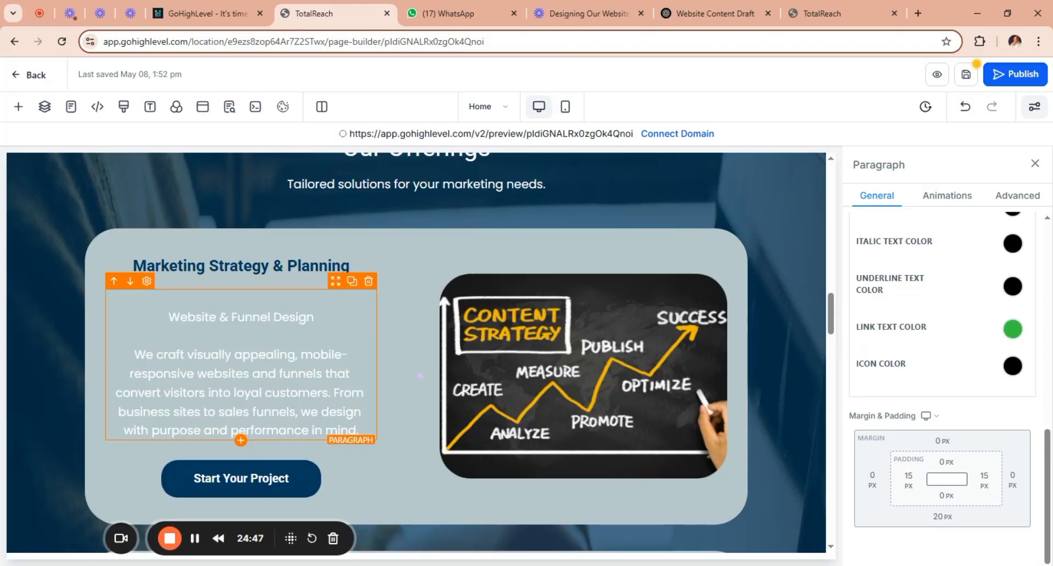
key(BackSpace)
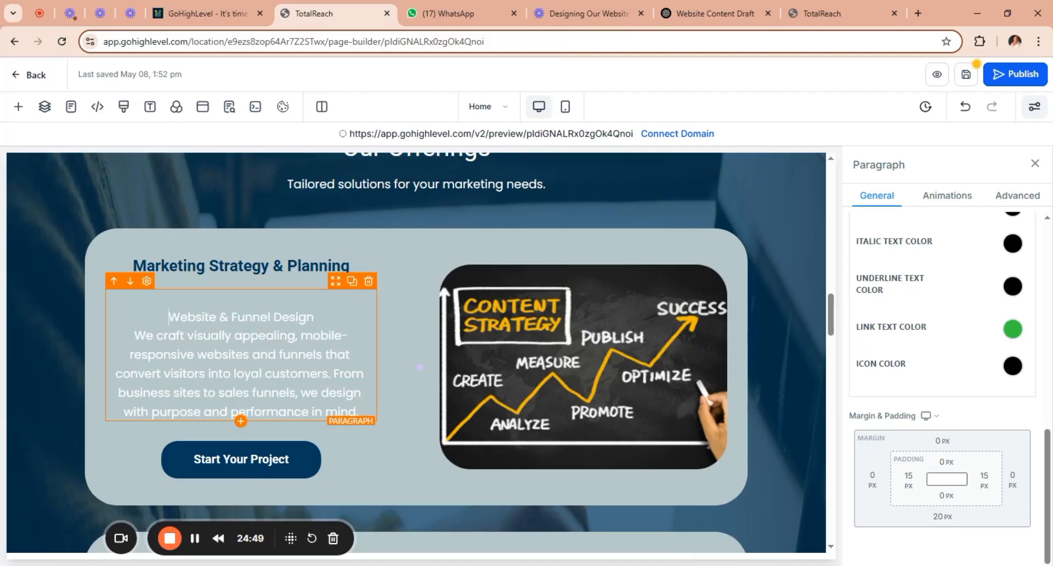
key(BackSpace)
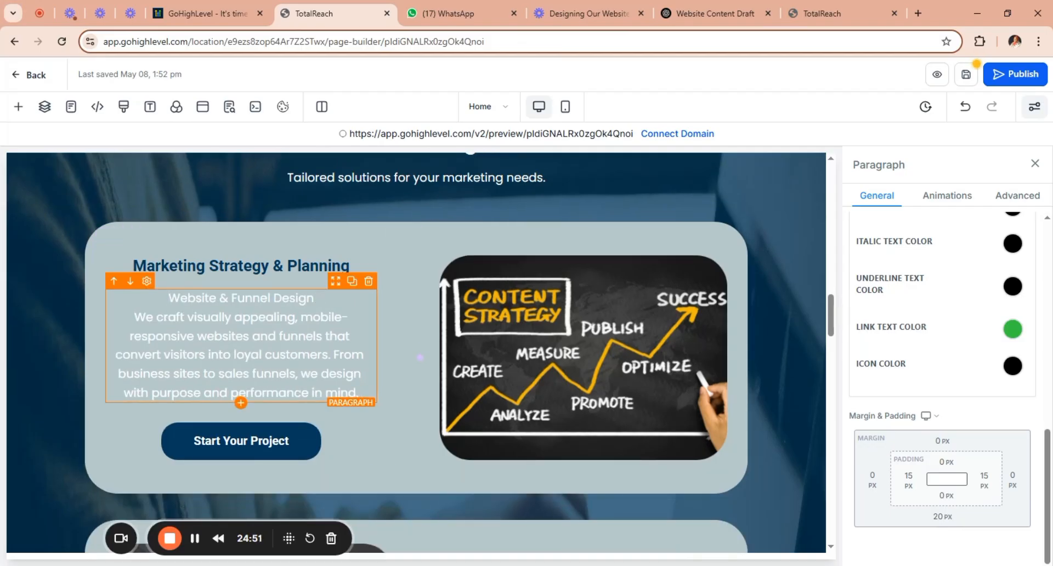
Move the "Website & Funnel Design" title out of the paragraph into the card's heading, replacing "Marketing Strategy & Planning".
drag(315, 299, 168, 299)
key(ctrl+c)
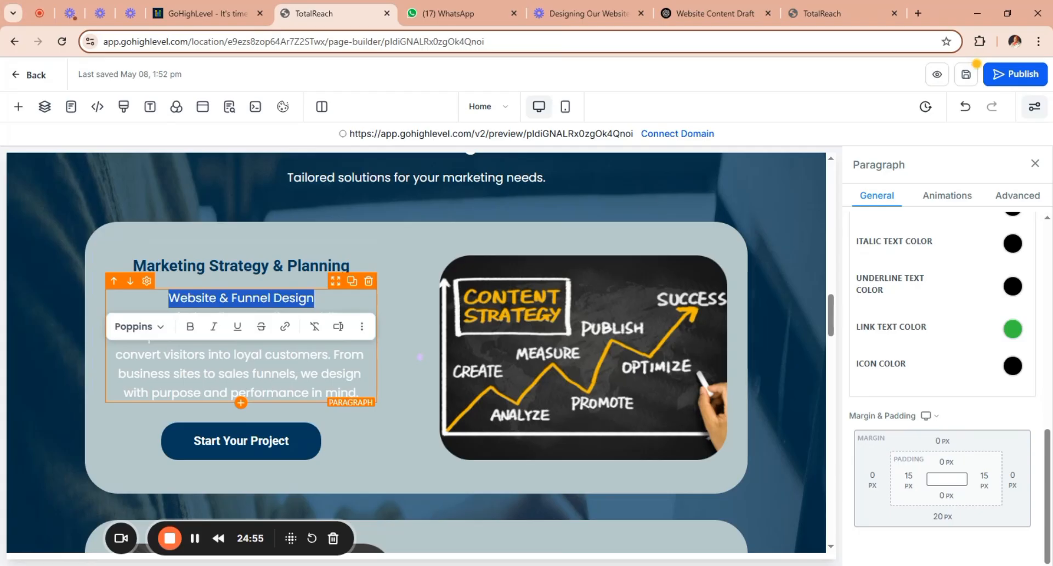
key(BackSpace)
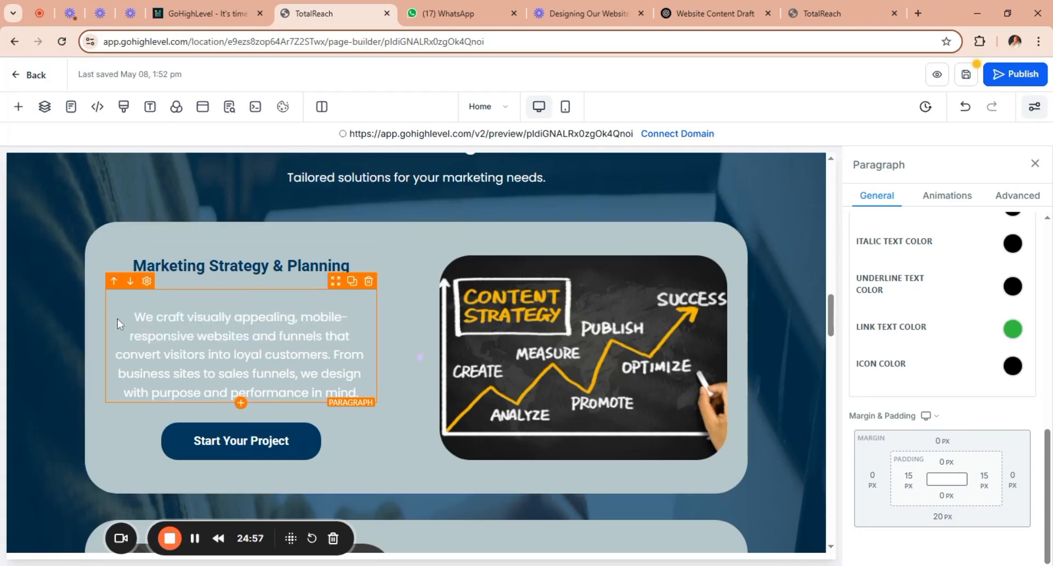
key(BackSpace)
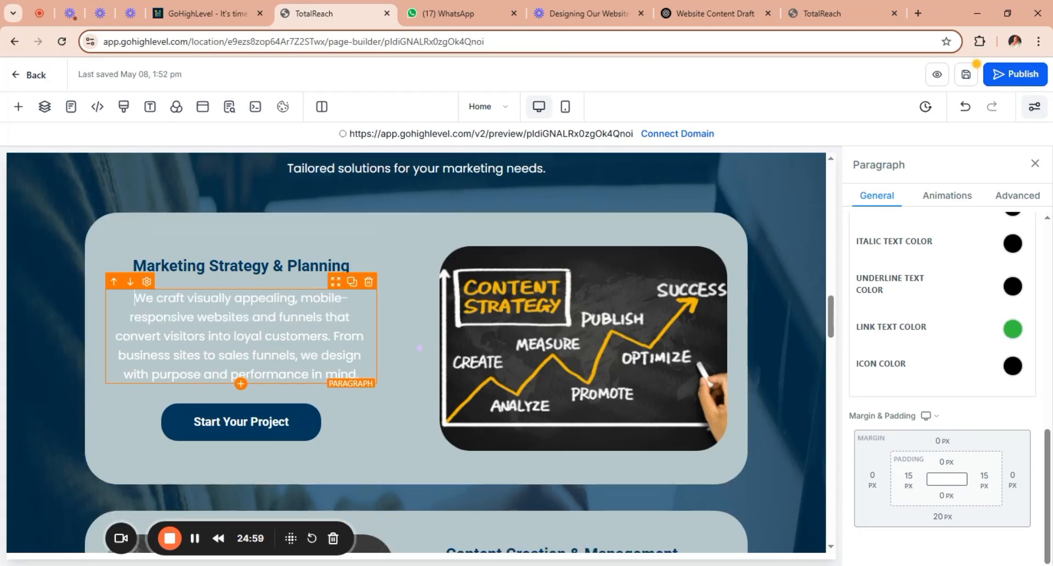
click(329, 267)
drag(349, 266, 133, 267)
key(ctrl+v)
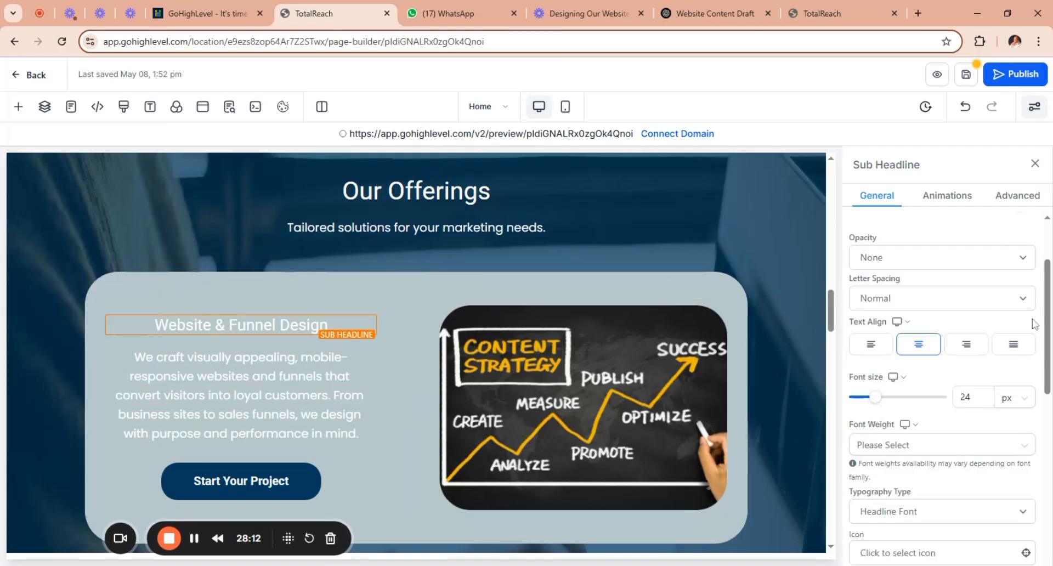
Set the text color of the "Website & Funnel Design" heading to dark navy blue.
scroll(1048, 316, down, 3)
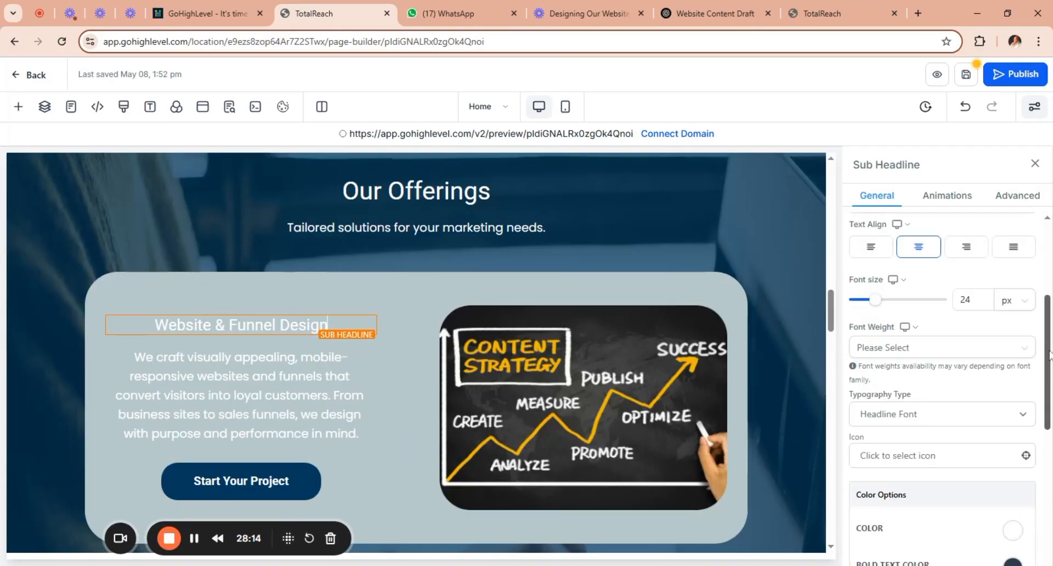
scroll(939, 384, down, 2)
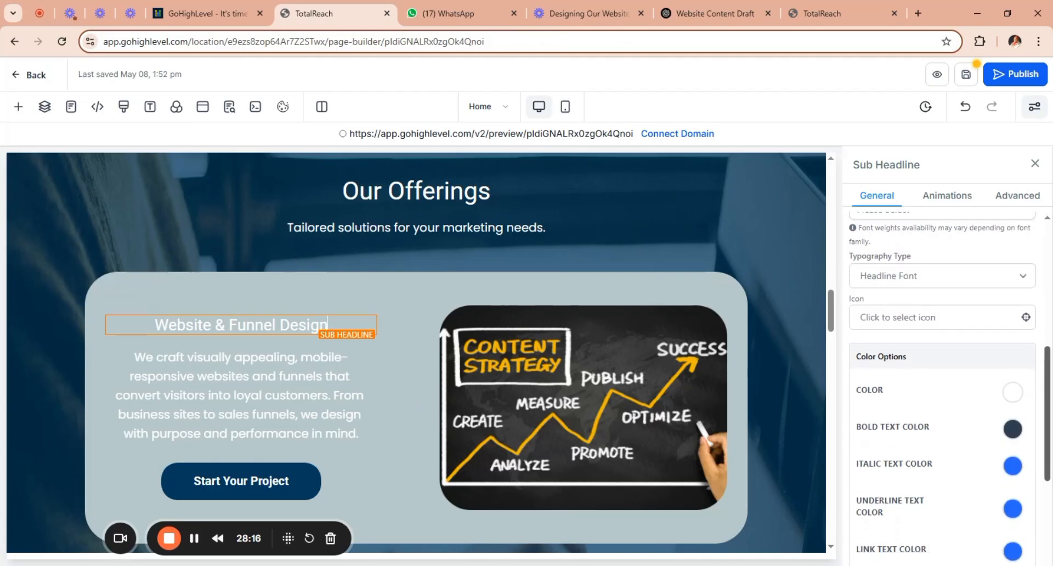
scroll(931, 442, up, 5)
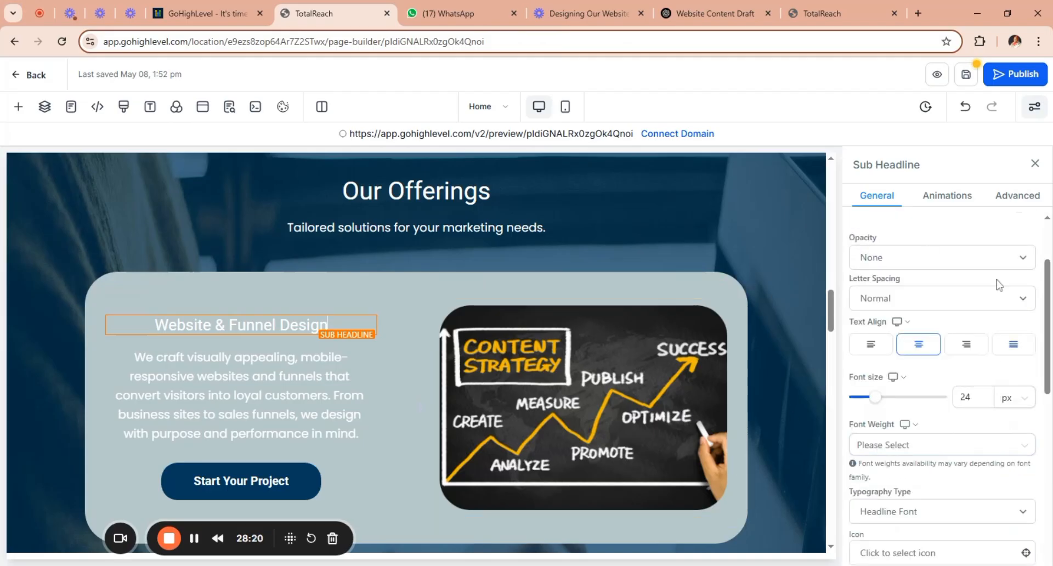
drag(1050, 324, 1049, 292)
scroll(1048, 296, down, 6)
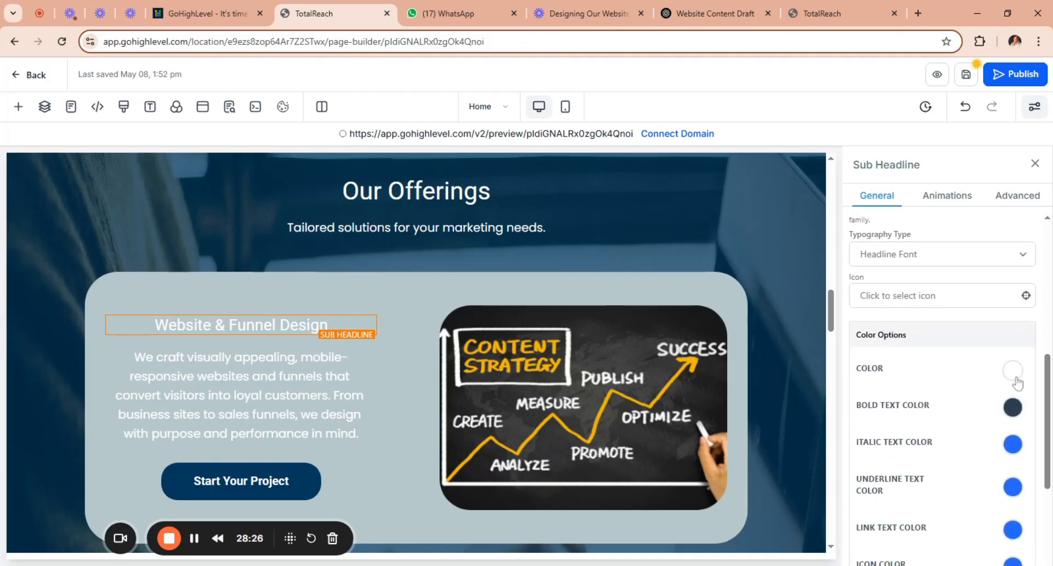
click(1015, 379)
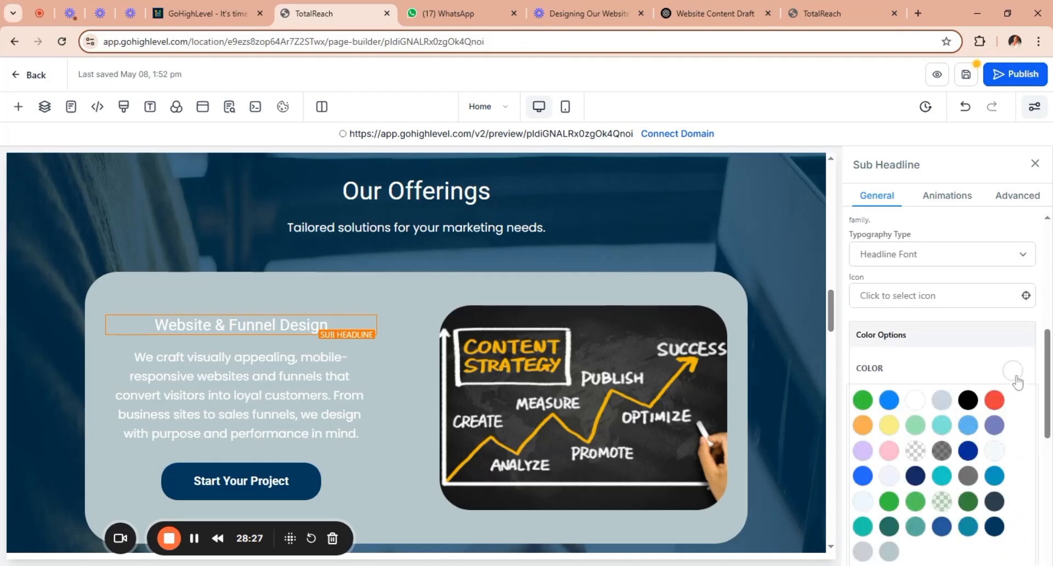
click(996, 527)
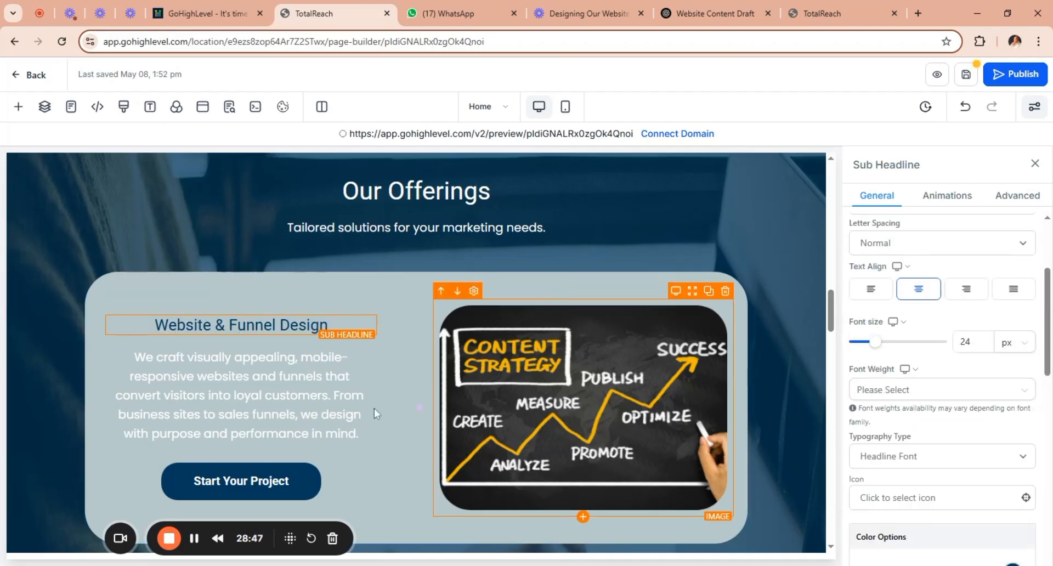
Set the text color of the Website & Funnel Design card's description paragraph to black.
click(356, 417)
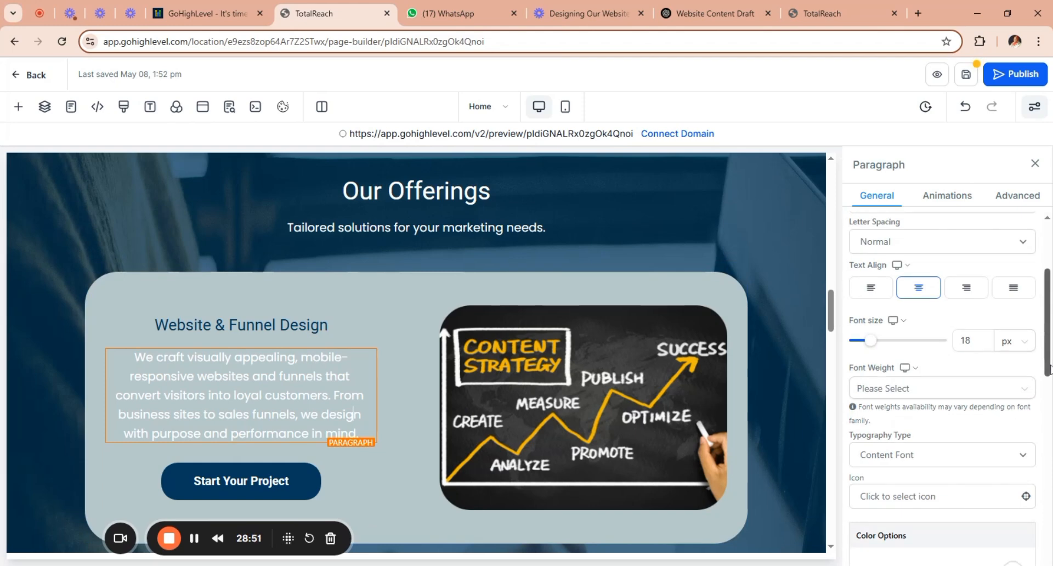
scroll(1050, 394, down, 4)
scroll(1050, 417, down, 3)
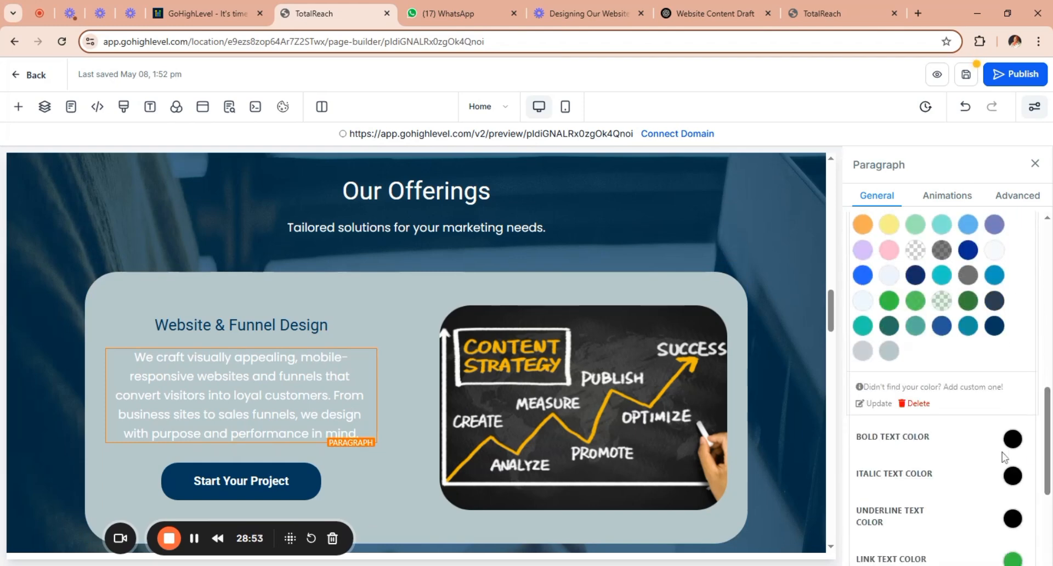
drag(1050, 434, 1050, 381)
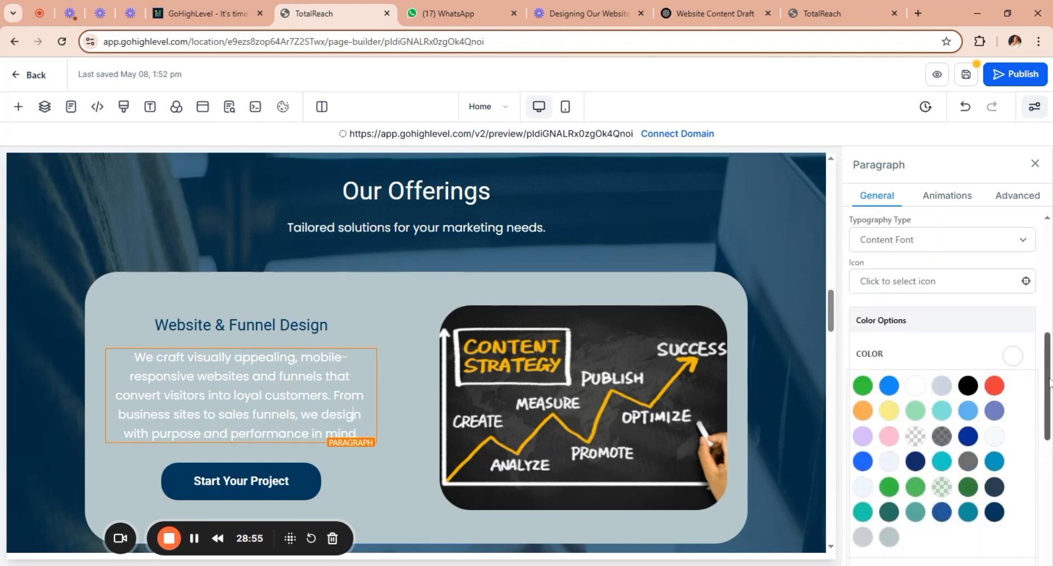
click(1013, 356)
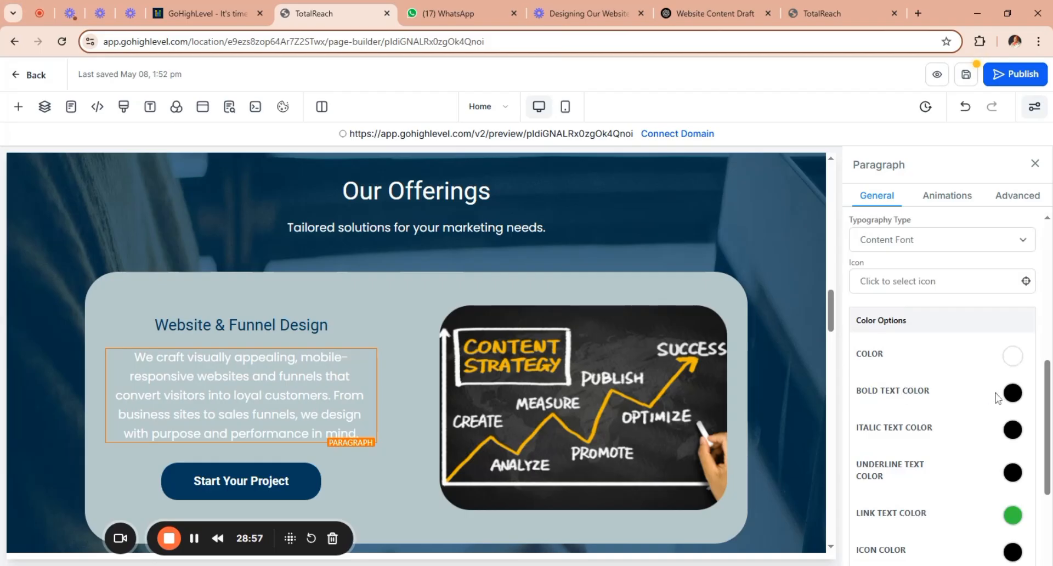
click(1012, 356)
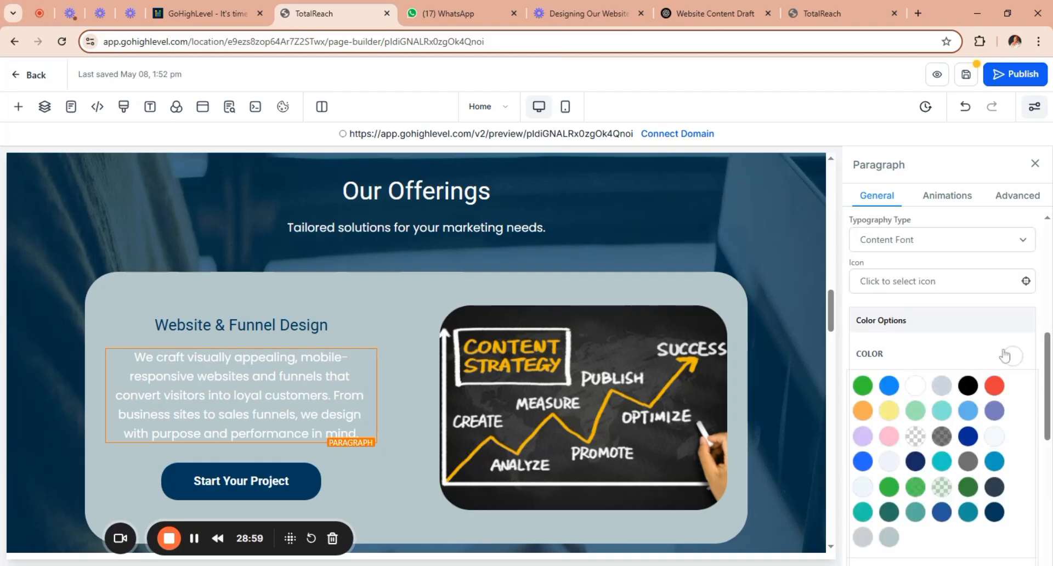
click(968, 386)
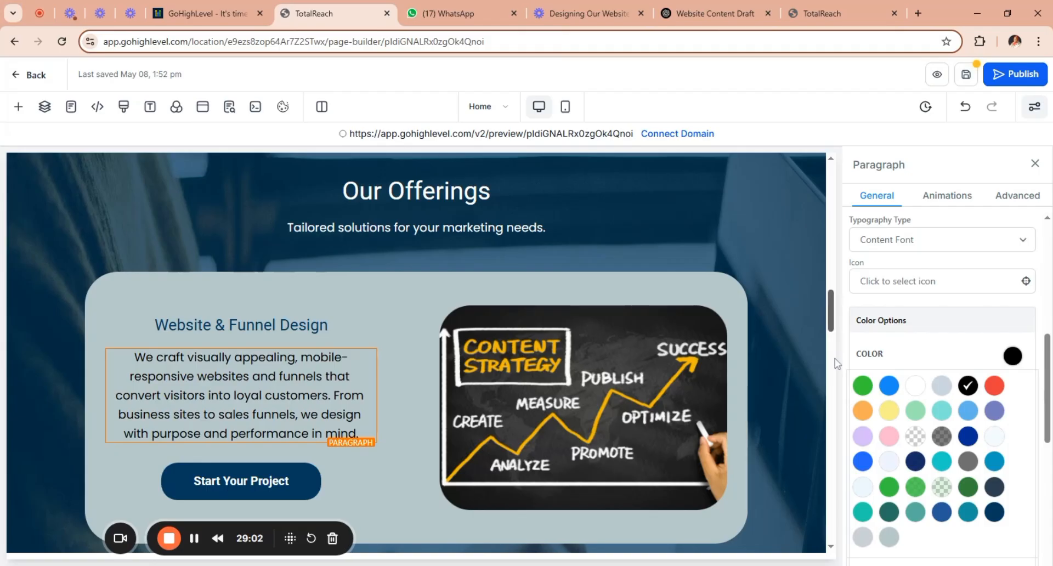
scroll(833, 358, down, 10)
drag(833, 359, 845, 304)
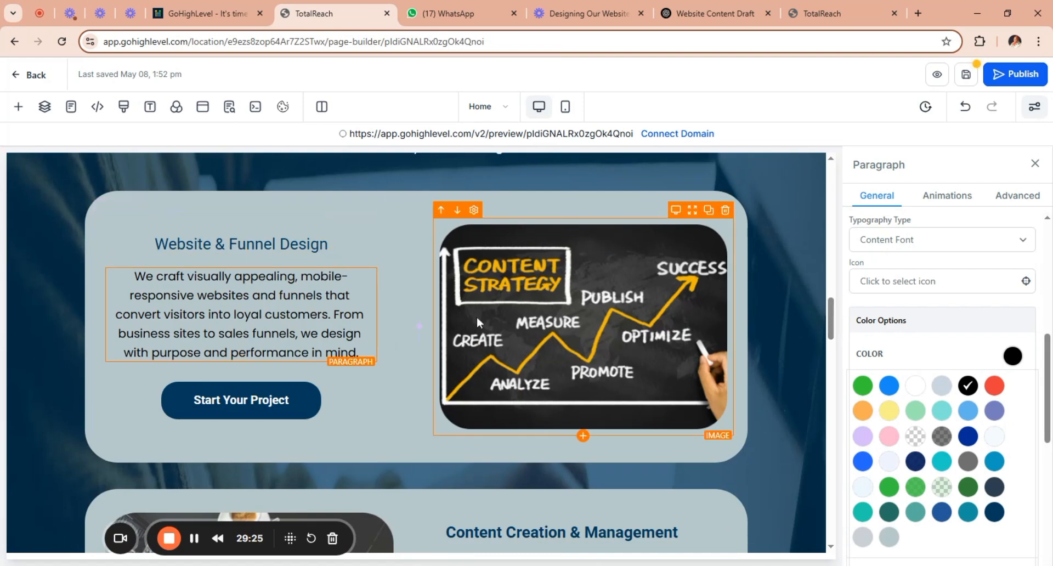
Open media storage for the Website & Funnel Design card's image and search Unsplash for "website".
click(569, 334)
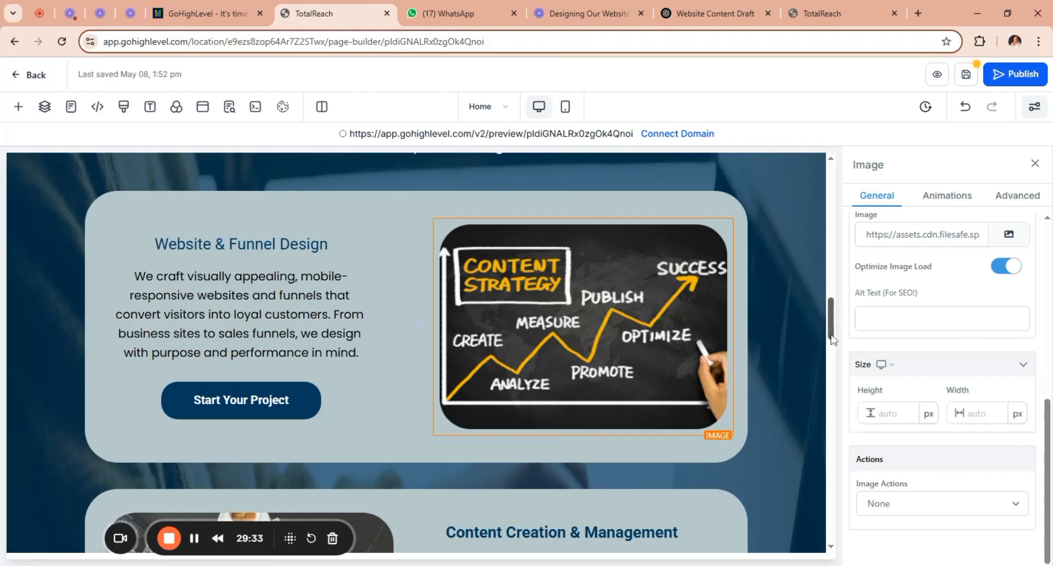
drag(833, 338, 841, 319)
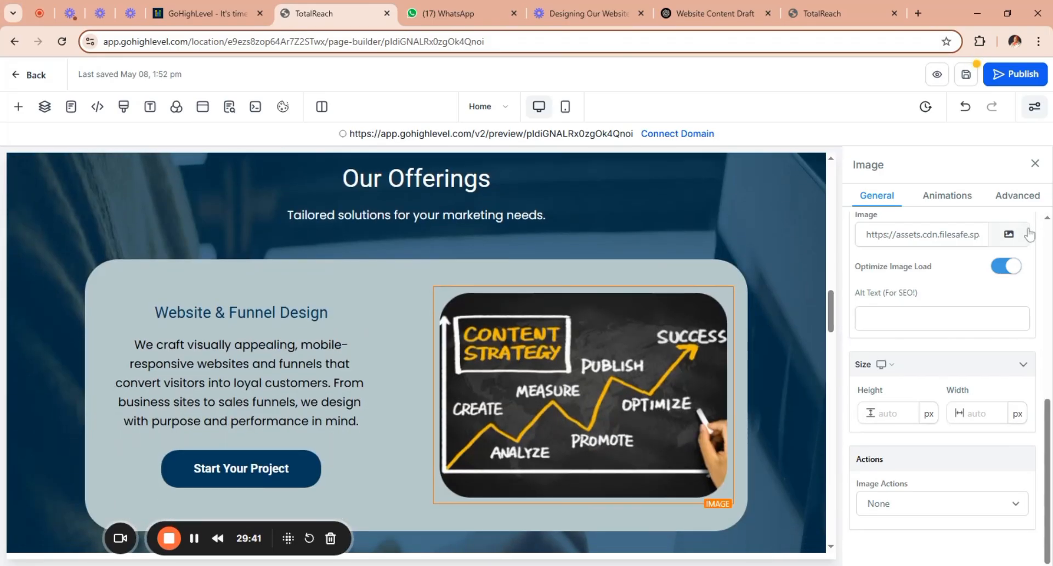
click(1009, 234)
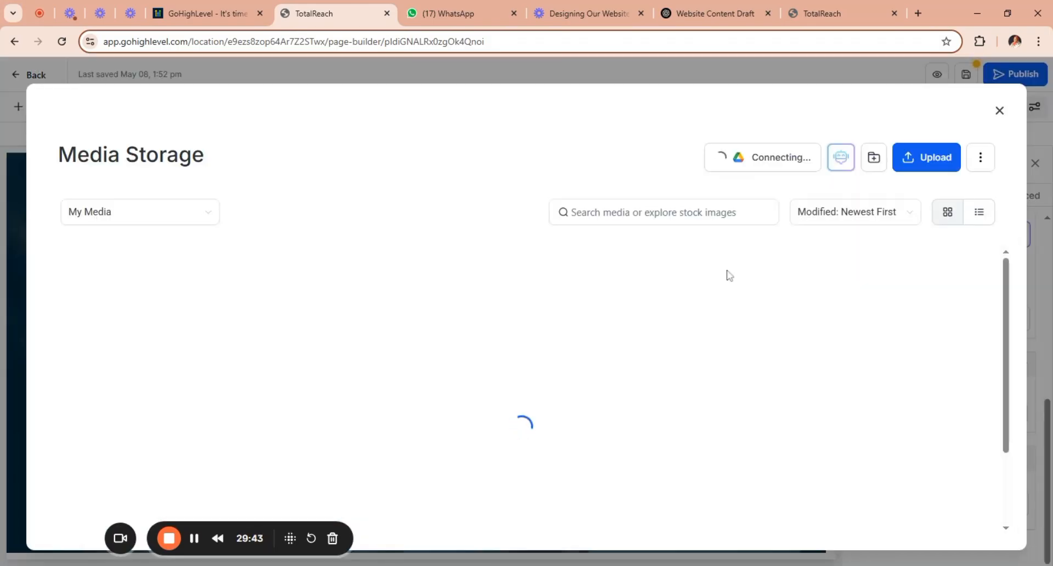
click(209, 217)
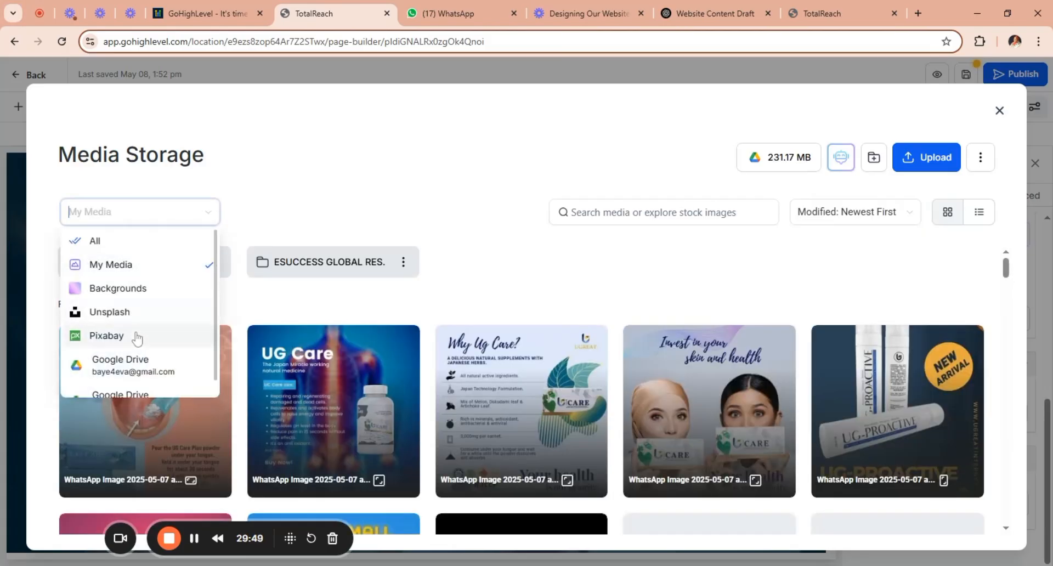
click(151, 314)
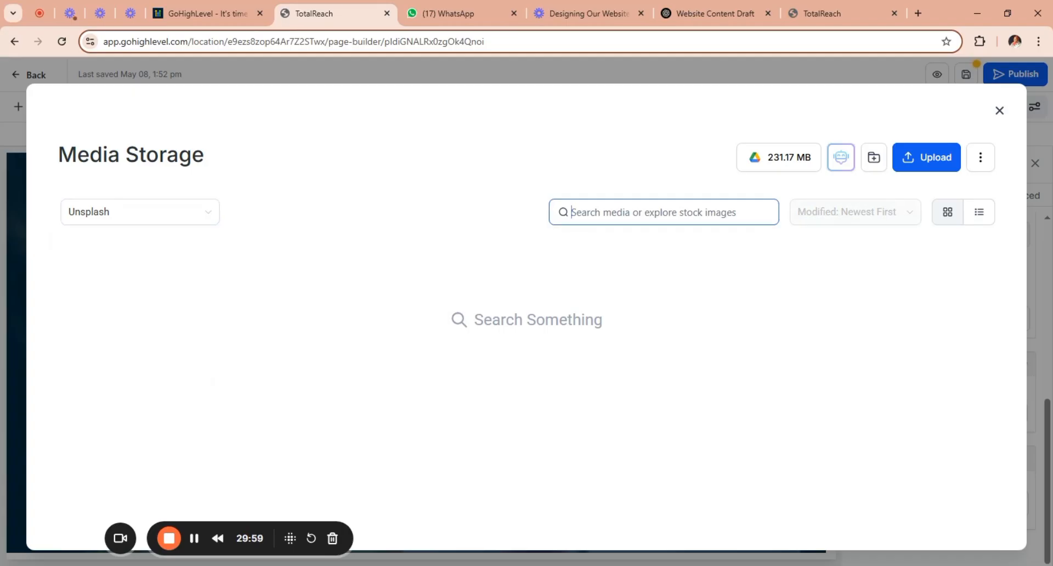
text(we)
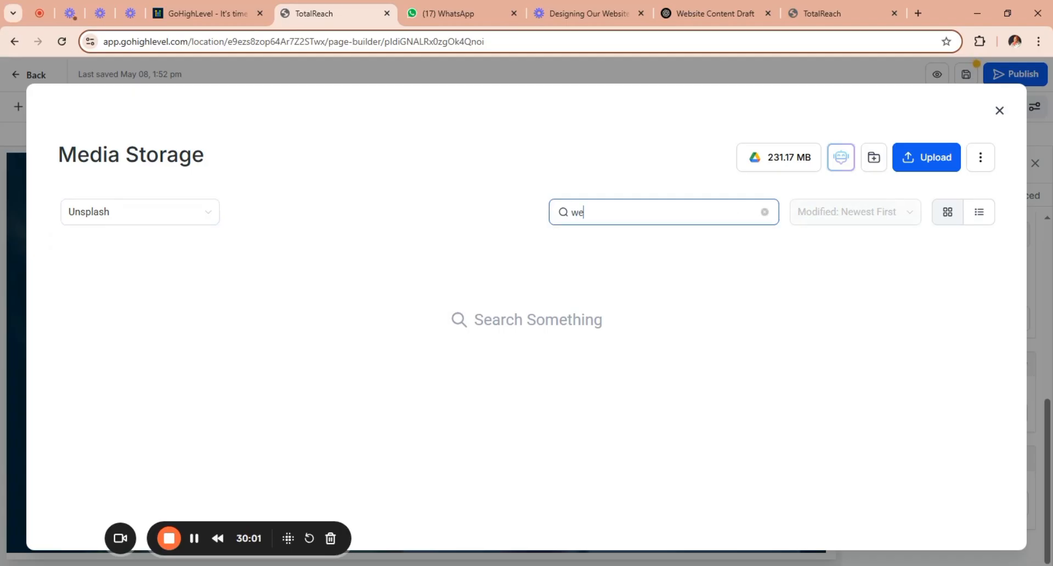
text(bsite)
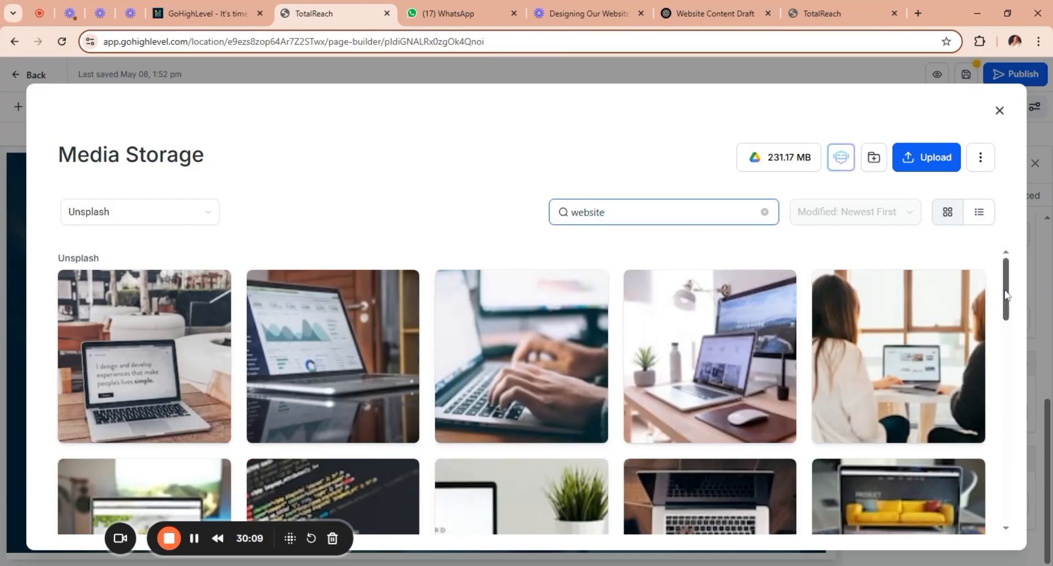
Replace the Website & Funnel Design card's image with the Unsplash laptop photo reading "I design and develop experiences that make people's lives simple.".
drag(1008, 301, 1016, 341)
drag(1020, 356, 1026, 423)
scroll(1024, 422, down, 4)
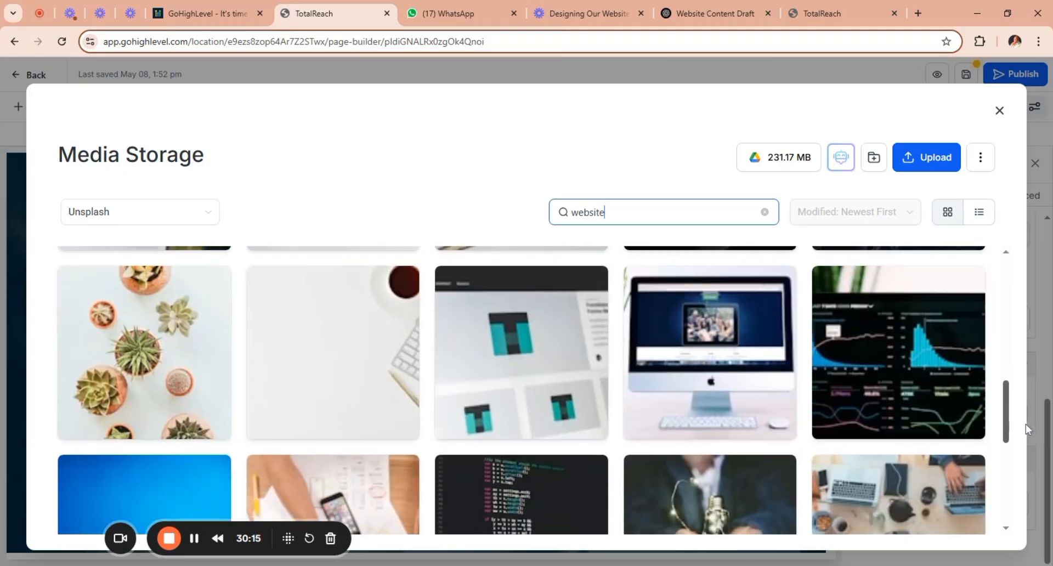
scroll(1029, 460, down, 3)
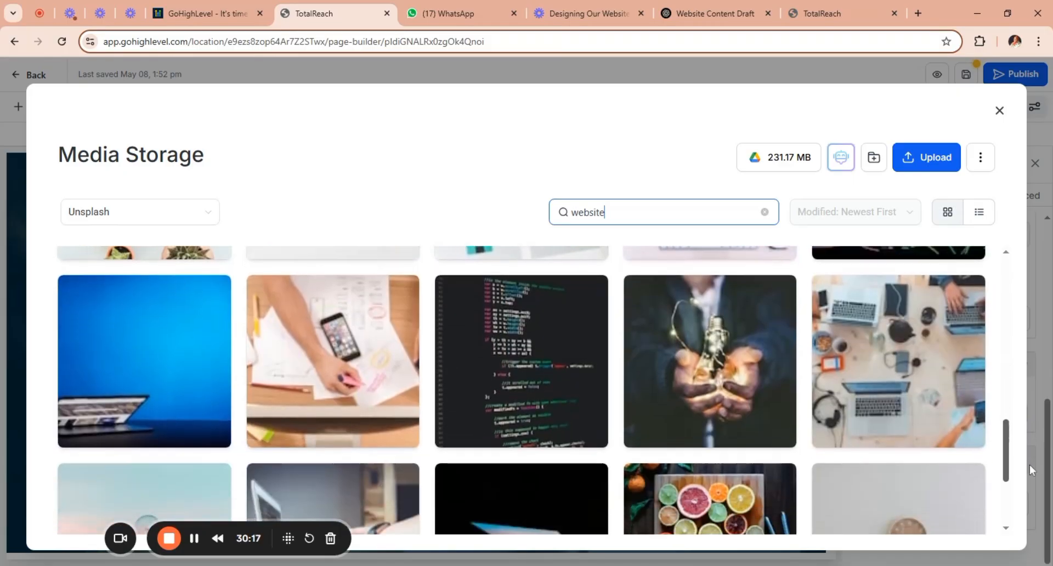
drag(1032, 490, 1034, 522)
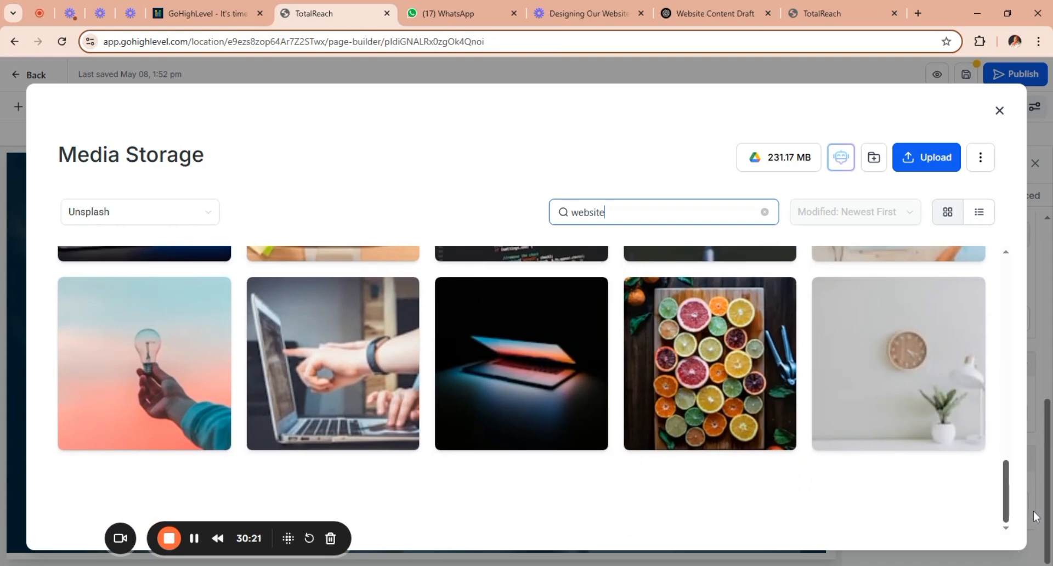
scroll(1031, 477, up, 5)
scroll(1019, 423, up, 5)
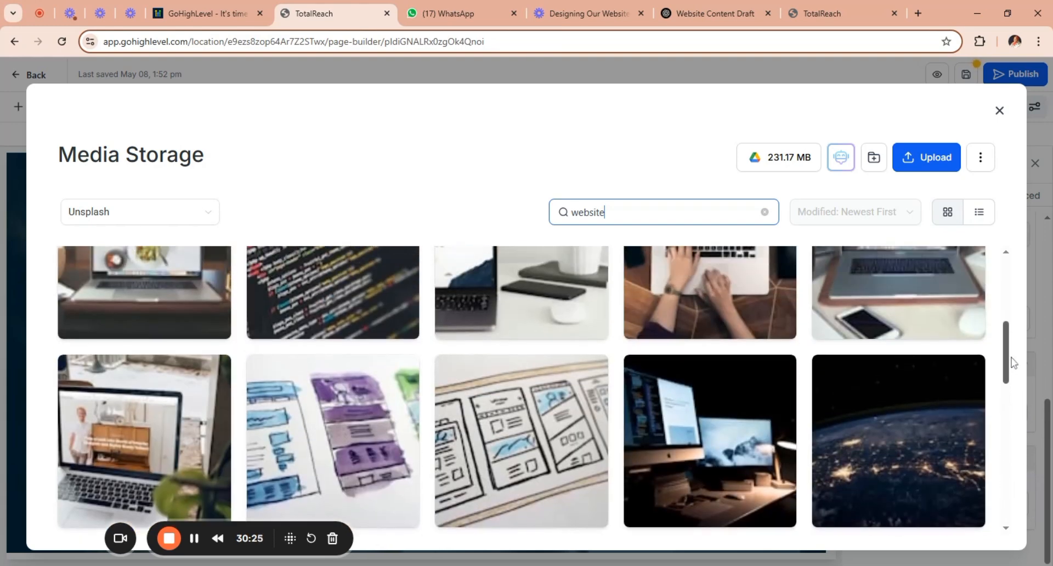
scroll(1013, 354, up, 3)
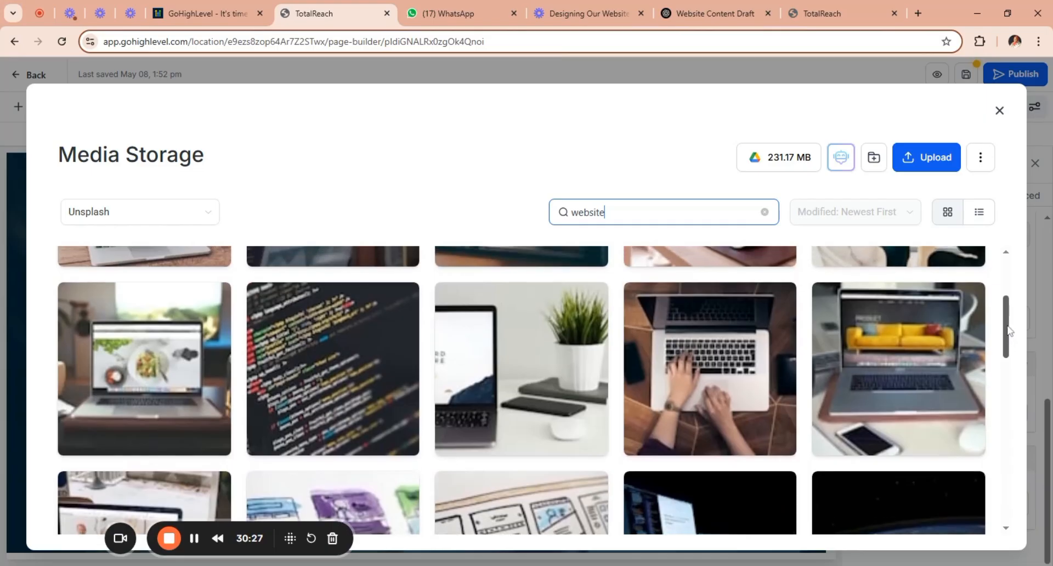
scroll(1009, 335, up, 2)
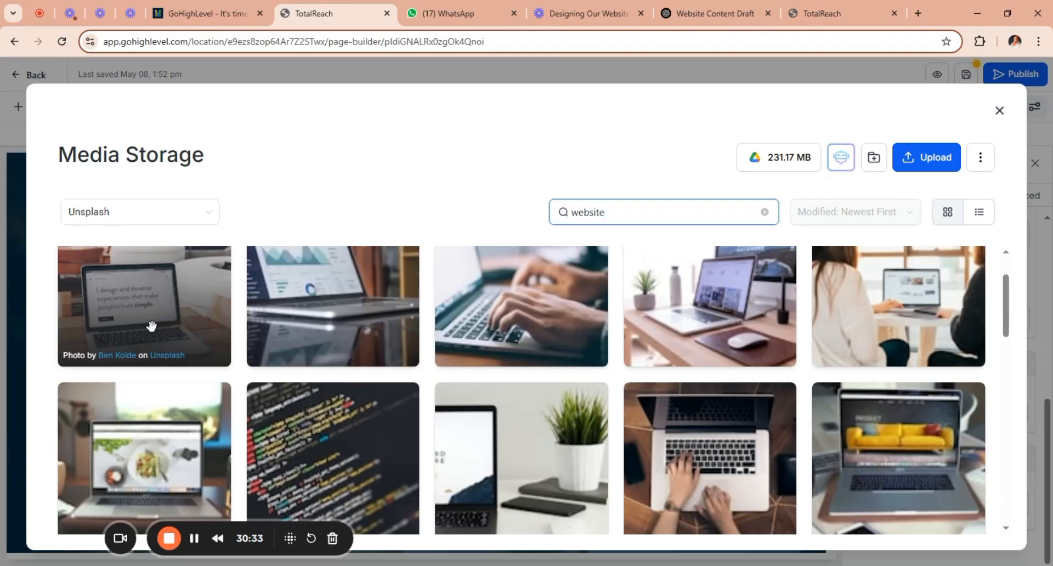
click(176, 312)
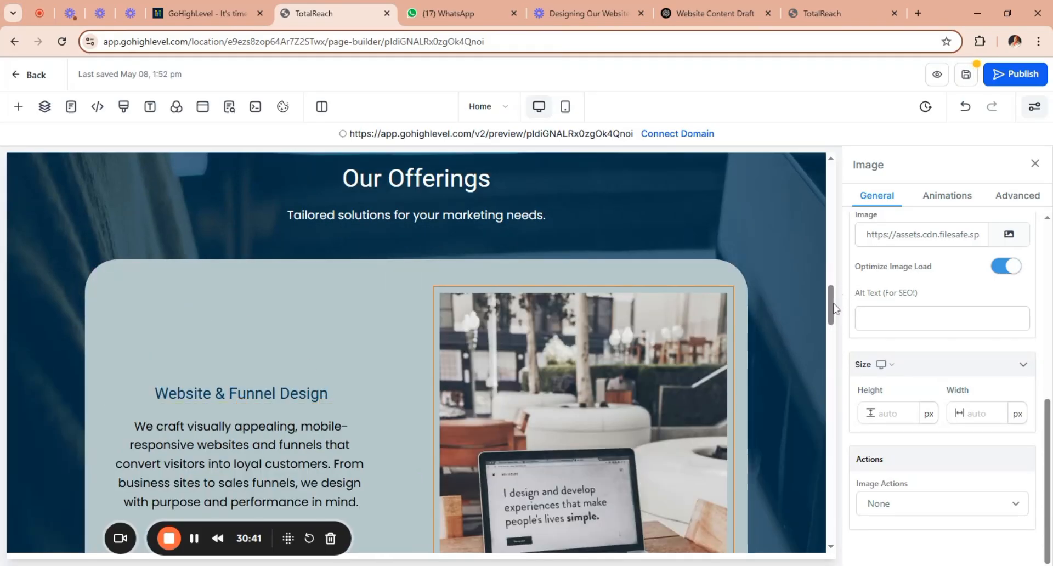
Try sizing the Website & Funnel Design card's laptop image at 200 px wide and 200 px high.
drag(834, 310, 842, 334)
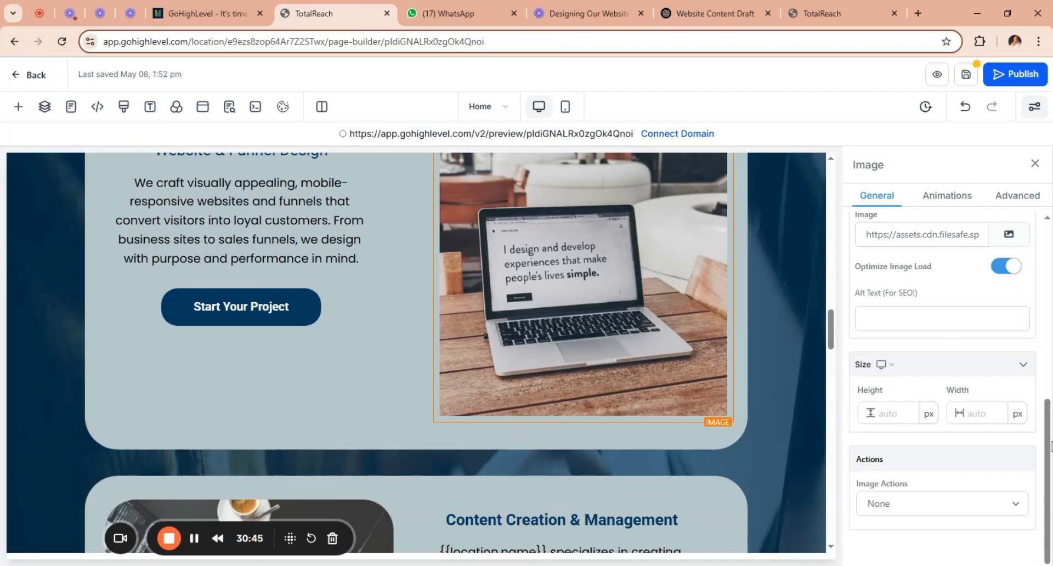
click(979, 413)
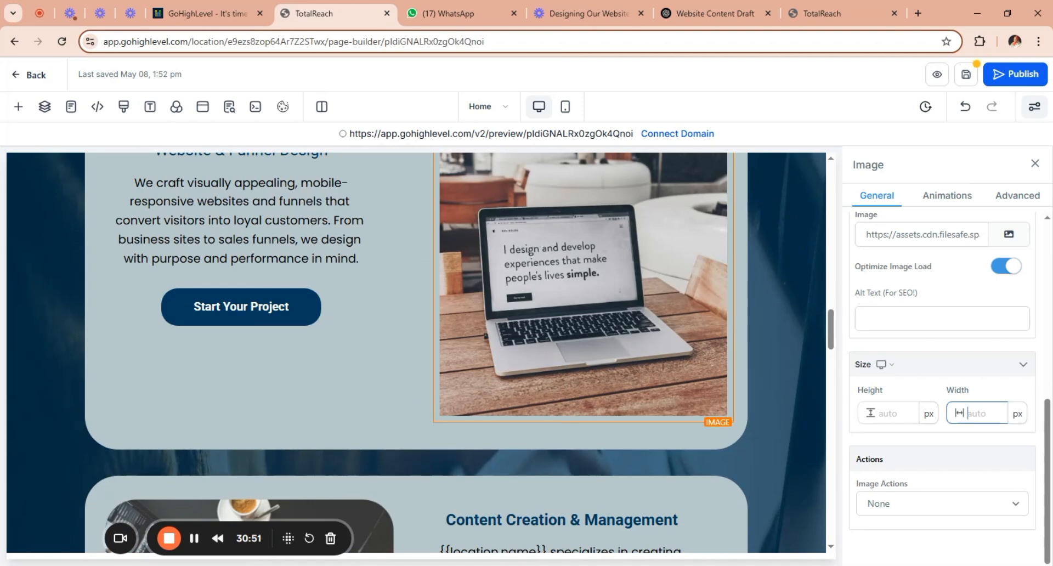
text(200)
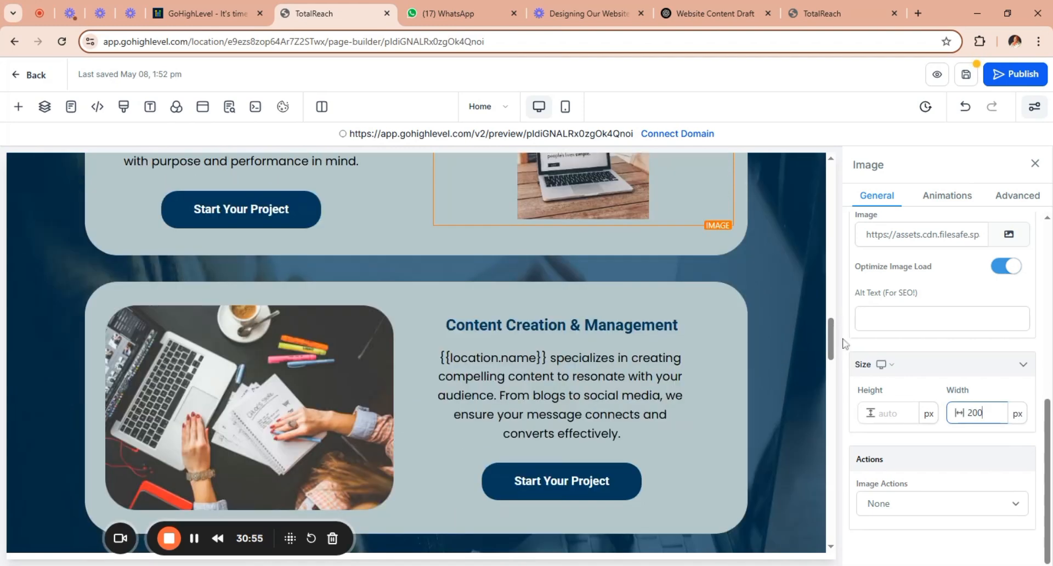
drag(834, 333, 832, 295)
click(894, 413)
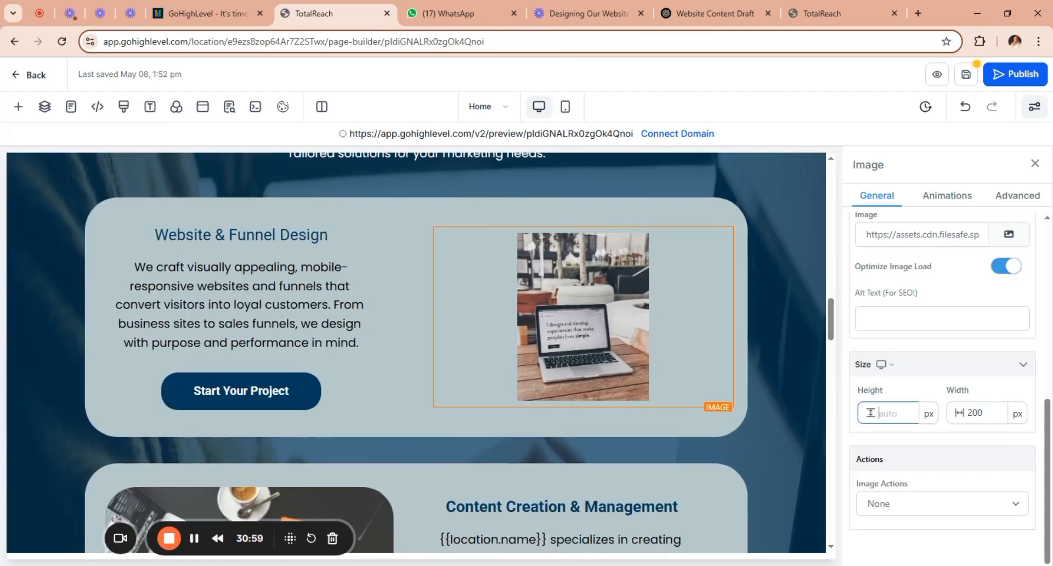
text(200)
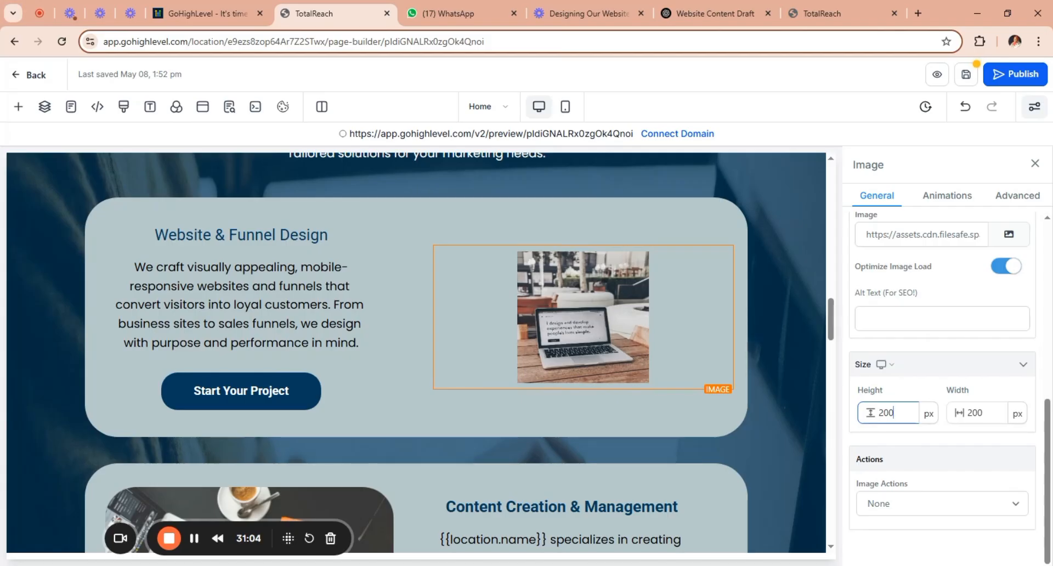
Set the laptop image's width to 400 px and its height to 300 px.
key(Tab)
text(300)
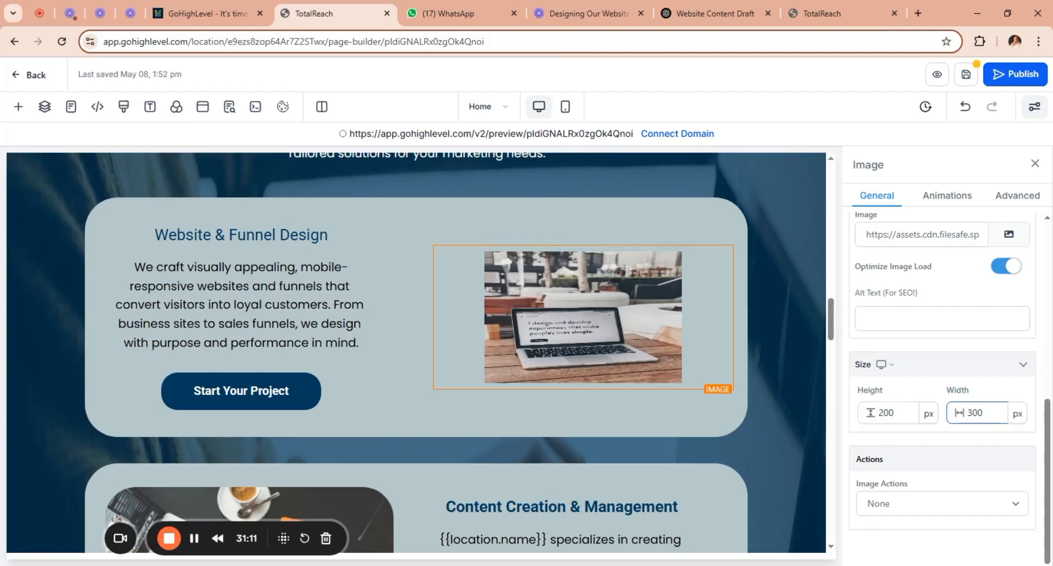
key(BackSpace)
key(BackSpace)
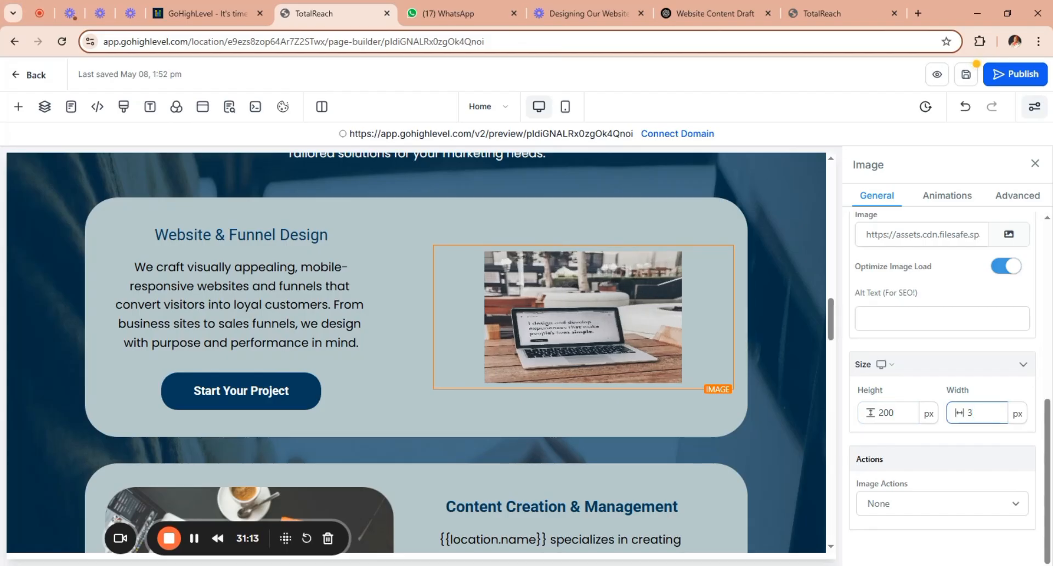
key(BackSpace)
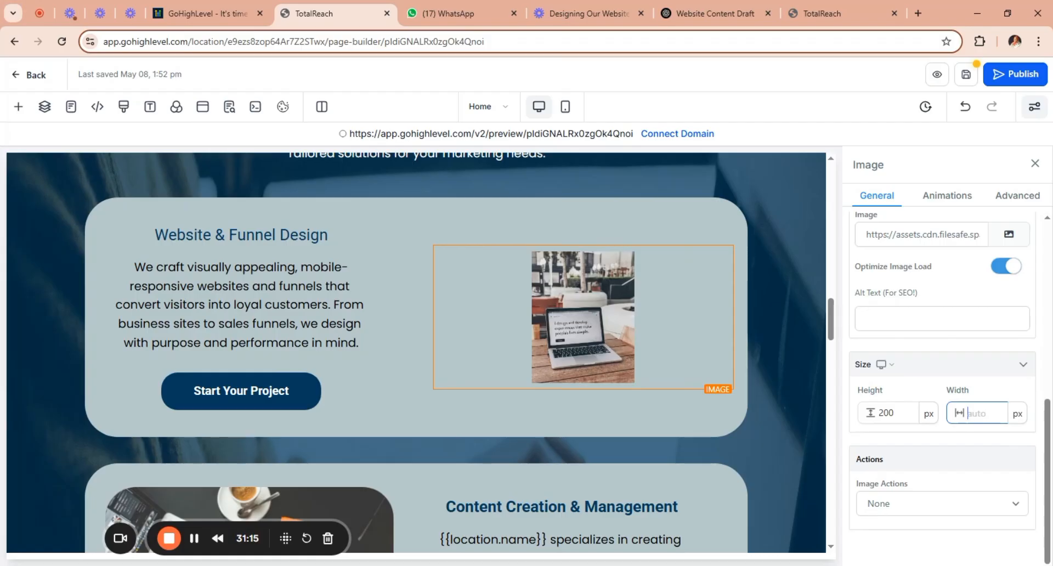
text(400)
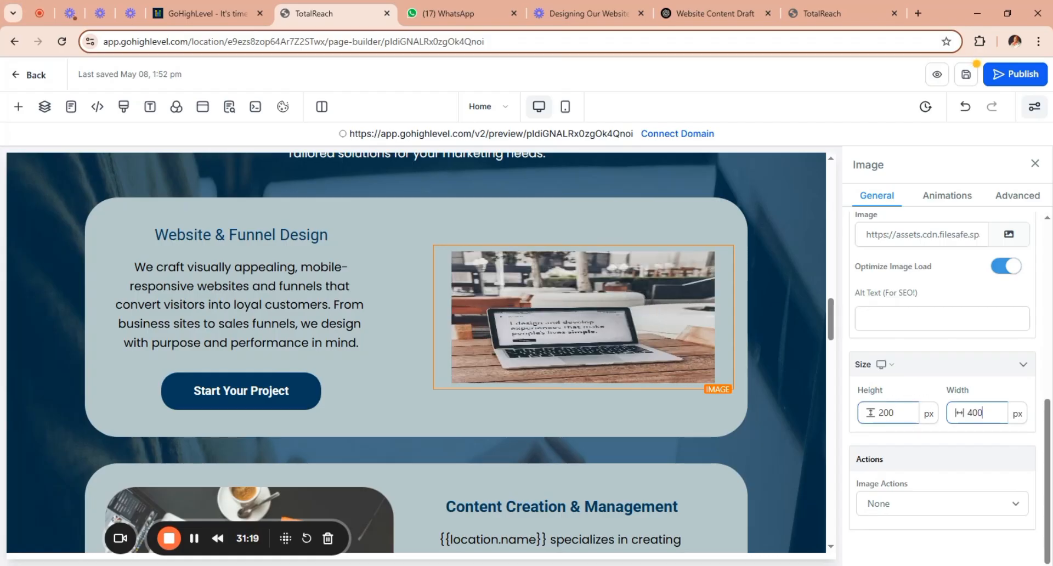
drag(898, 413, 877, 413)
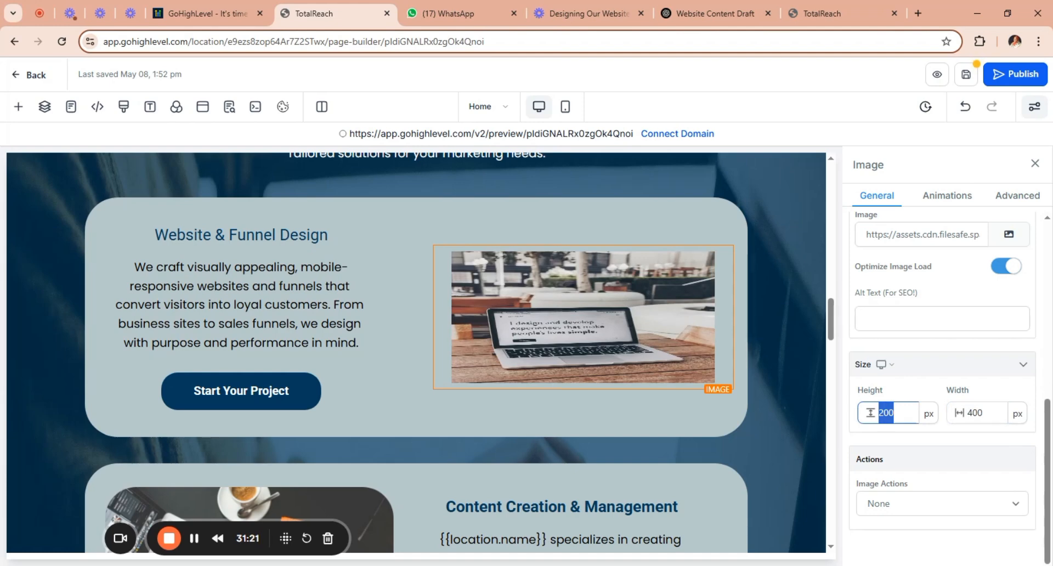
text(300)
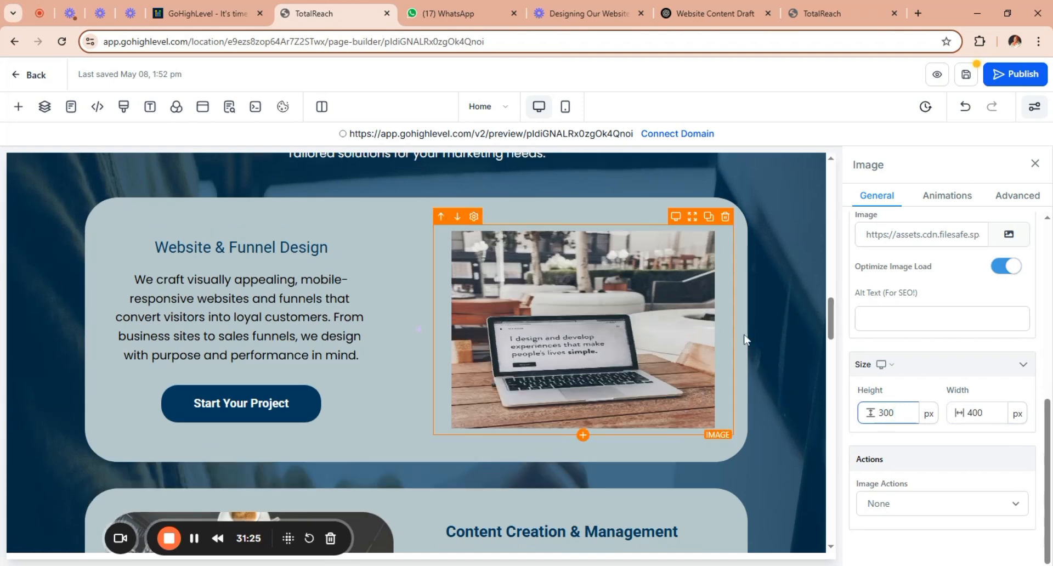
Review the Content Creation & Management card and check the Our Offerings text in the ChatGPT draft, returning to the page builder.
mouse_move(834, 320)
mouse_down()
mouse_move(843, 355)
mouse_move(846, 324)
mouse_up()
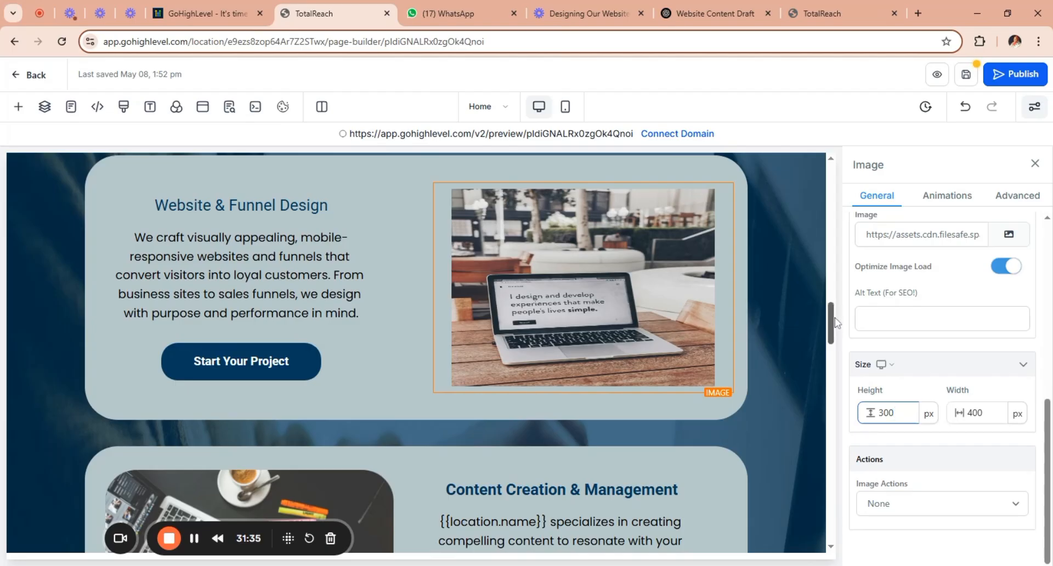
scroll(835, 332, down, 3)
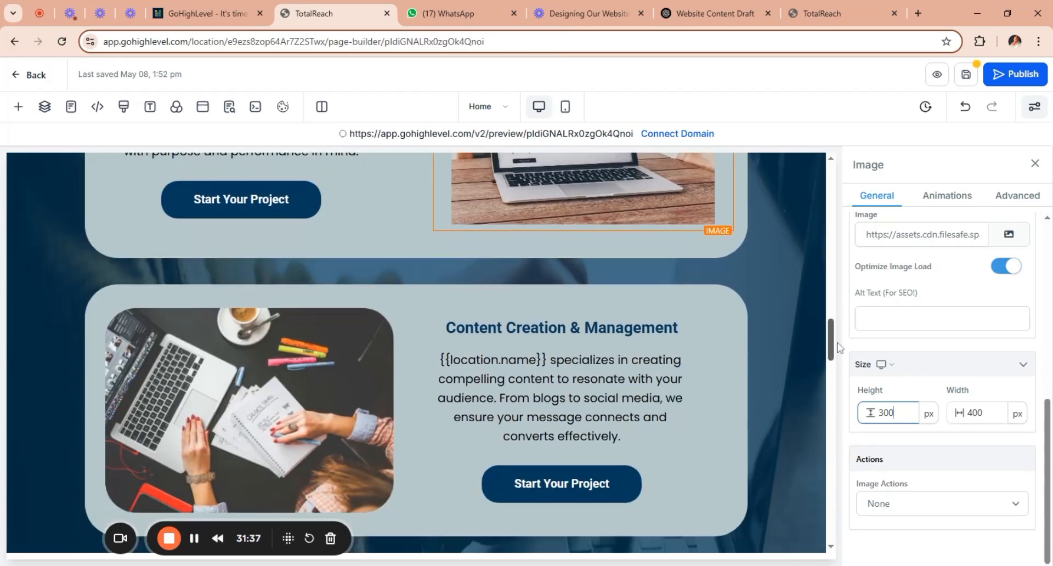
scroll(835, 333, up, 3)
scroll(842, 329, down, 3)
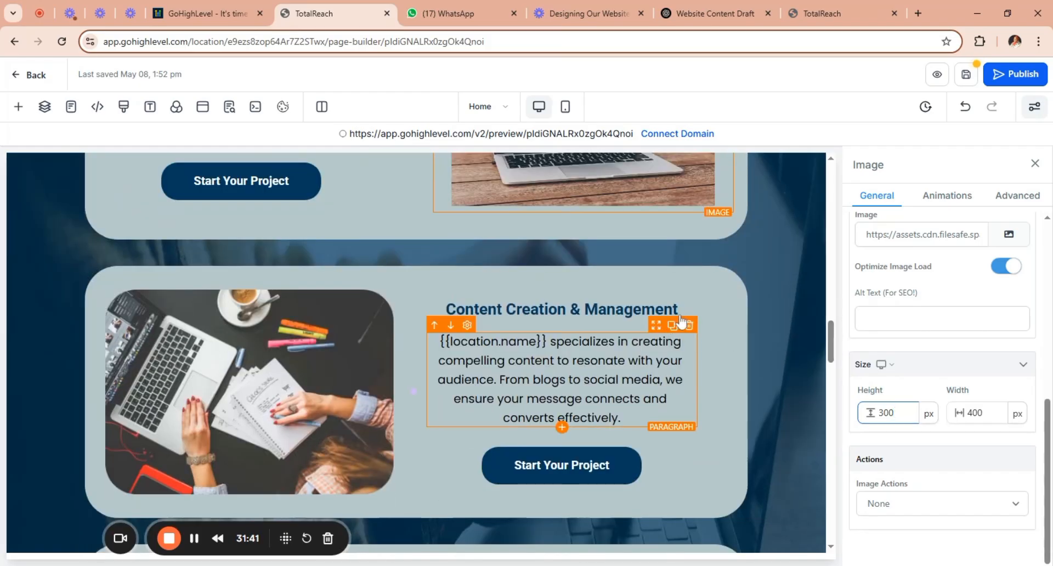
click(560, 309)
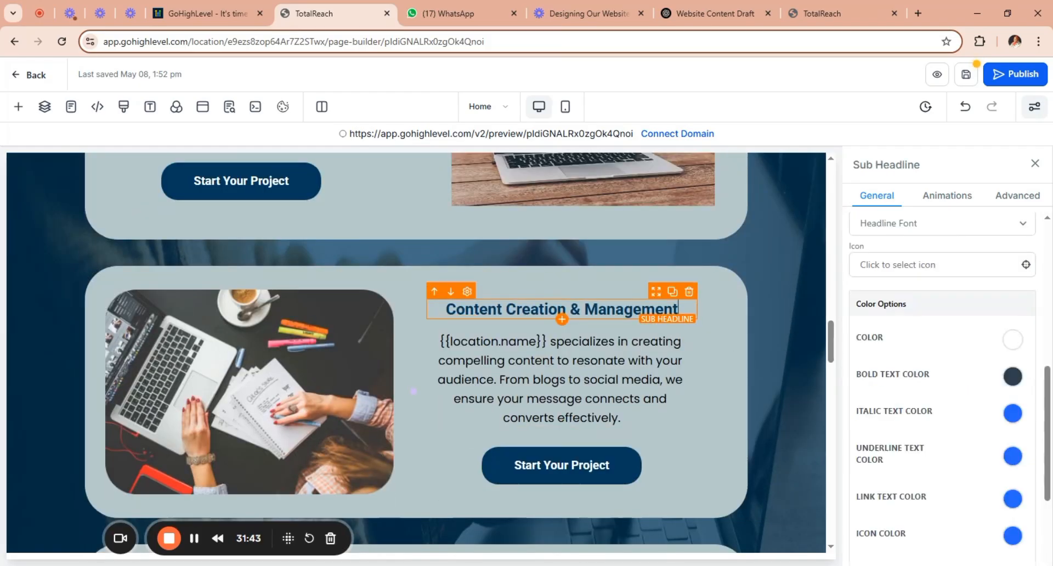
click(717, 12)
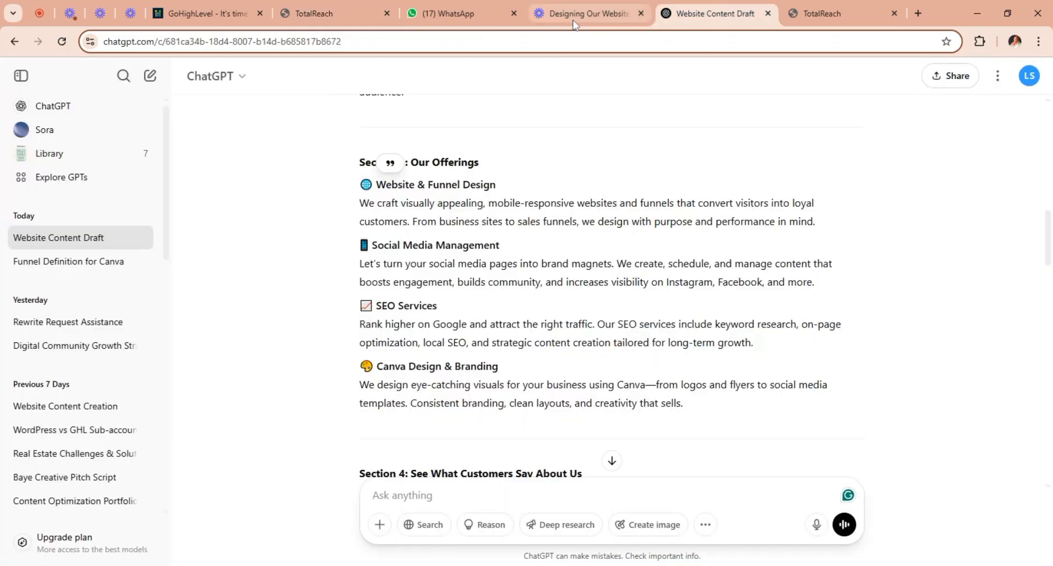
click(346, 14)
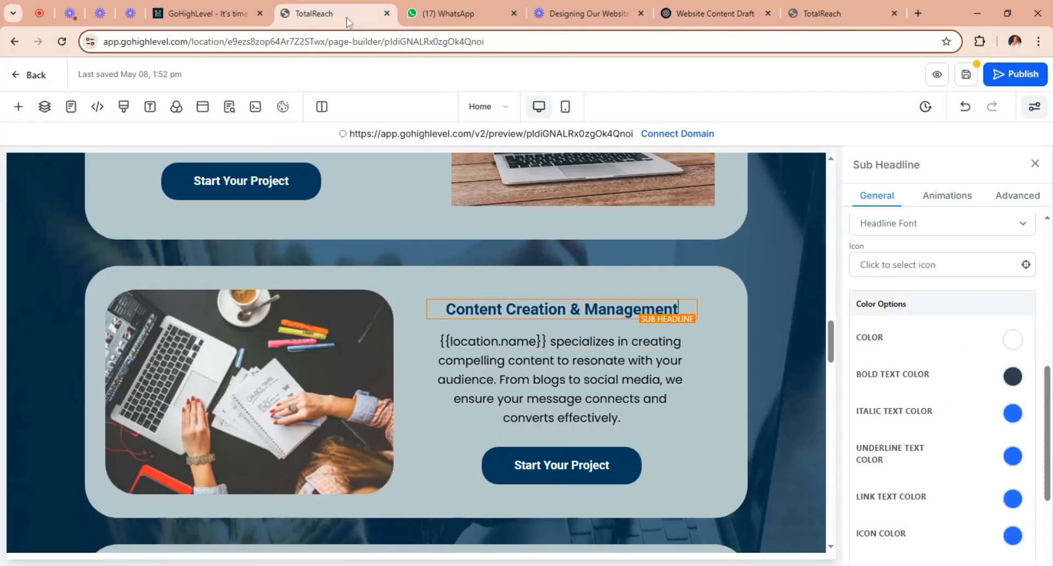
Link the Website & Funnel Design card's Start Your Project button to the website's Calendar Page.
click(328, 182)
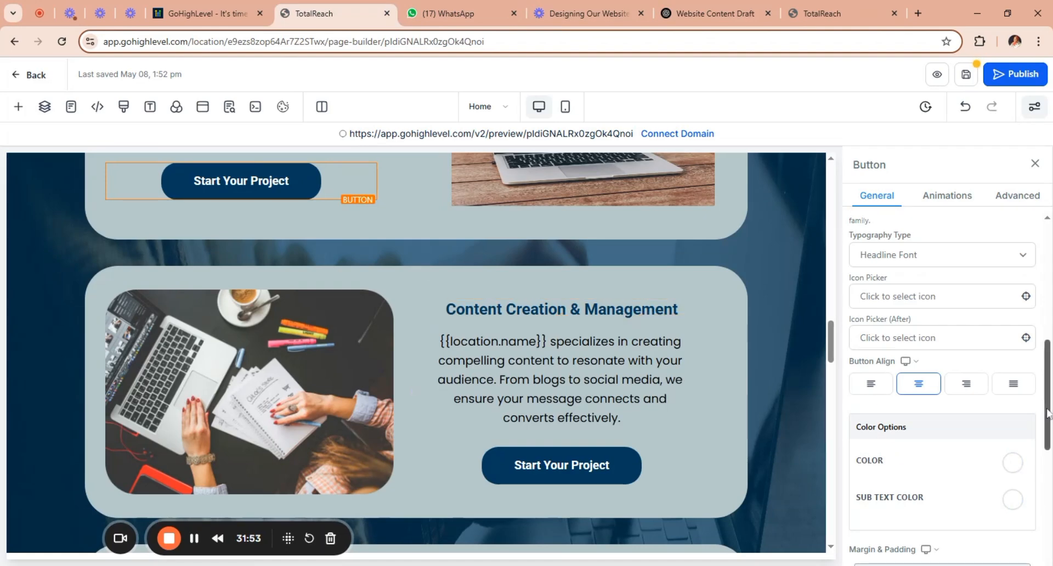
scroll(1041, 415, down, 4)
scroll(1041, 415, down, 3)
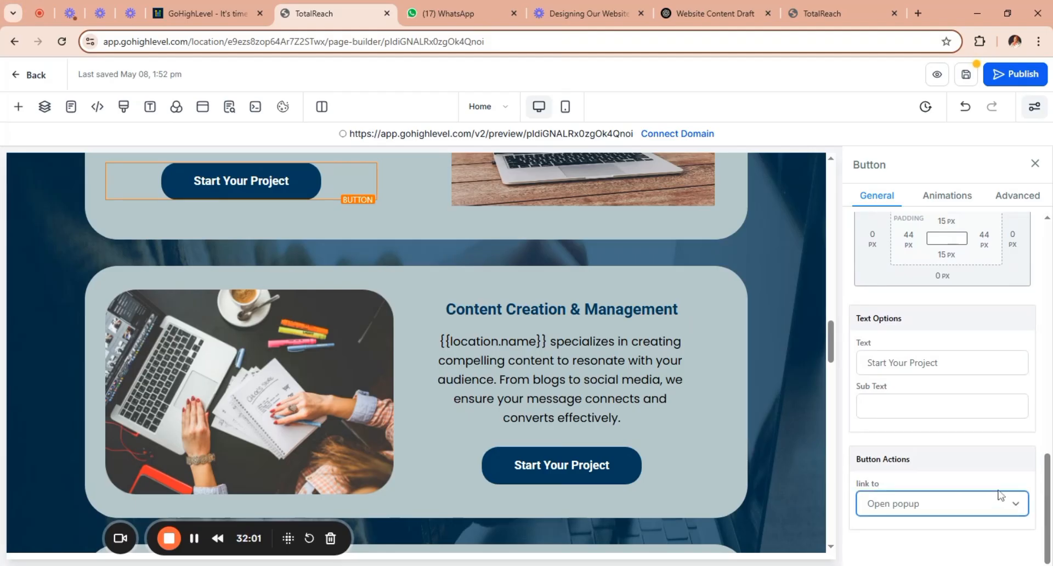
click(962, 388)
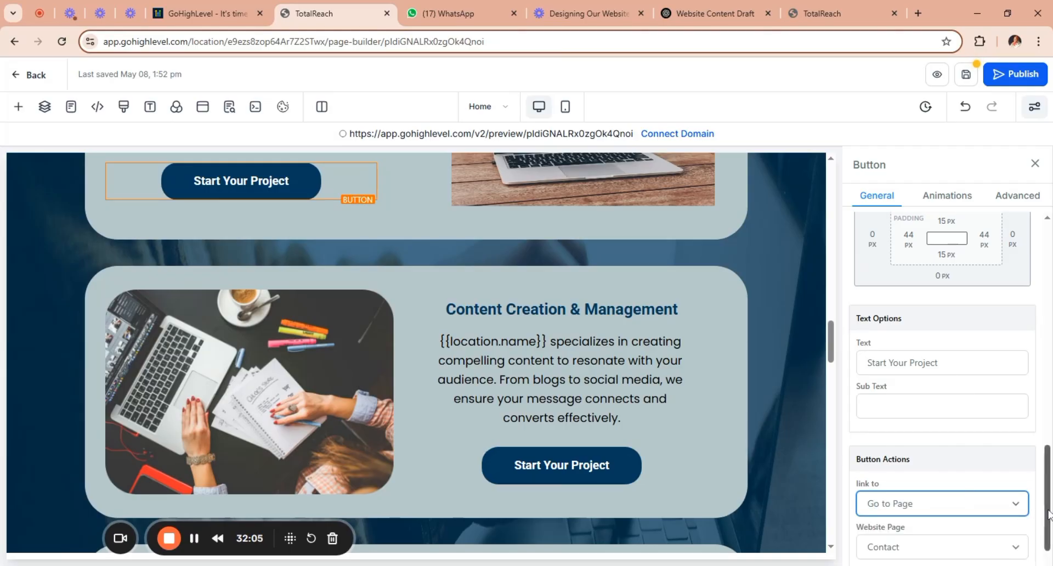
drag(1048, 510, 1049, 554)
click(1006, 509)
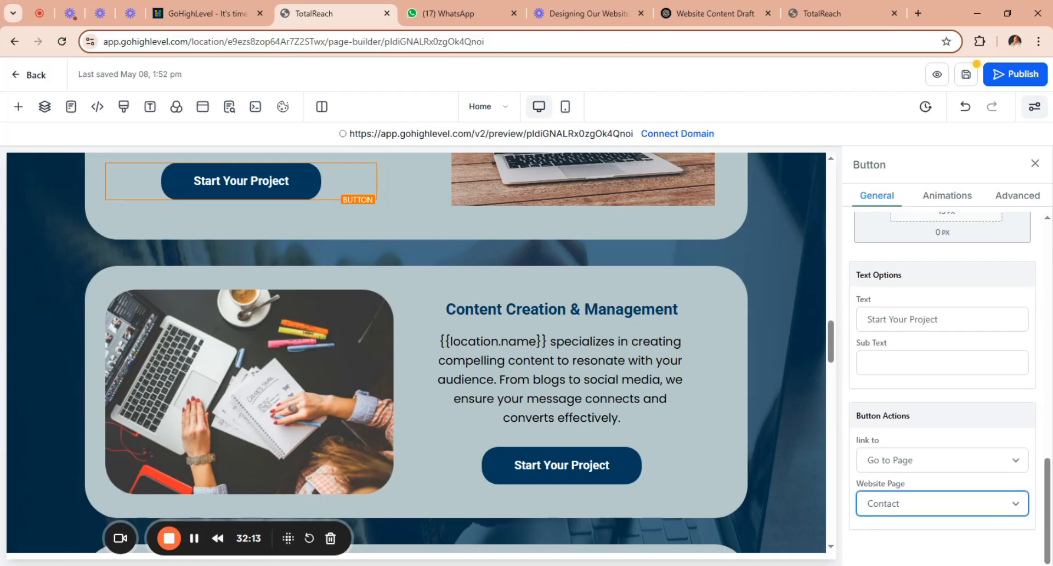
click(957, 464)
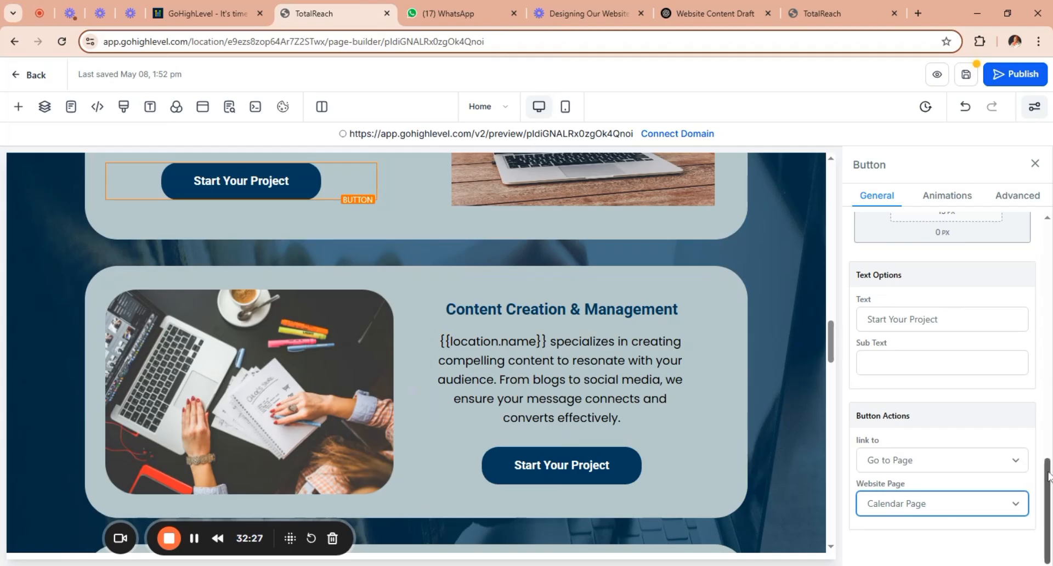
Change the Website & Funnel Design card's Start Your Project button action to Website URL.
scroll(1048, 503, up, 5)
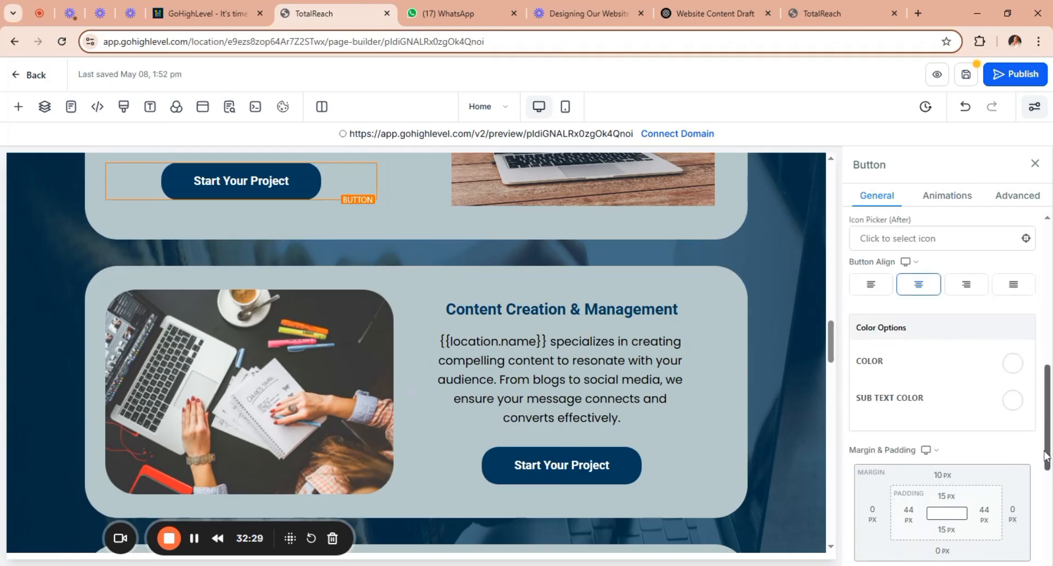
scroll(1049, 450, down, 2)
scroll(1048, 496, down, 4)
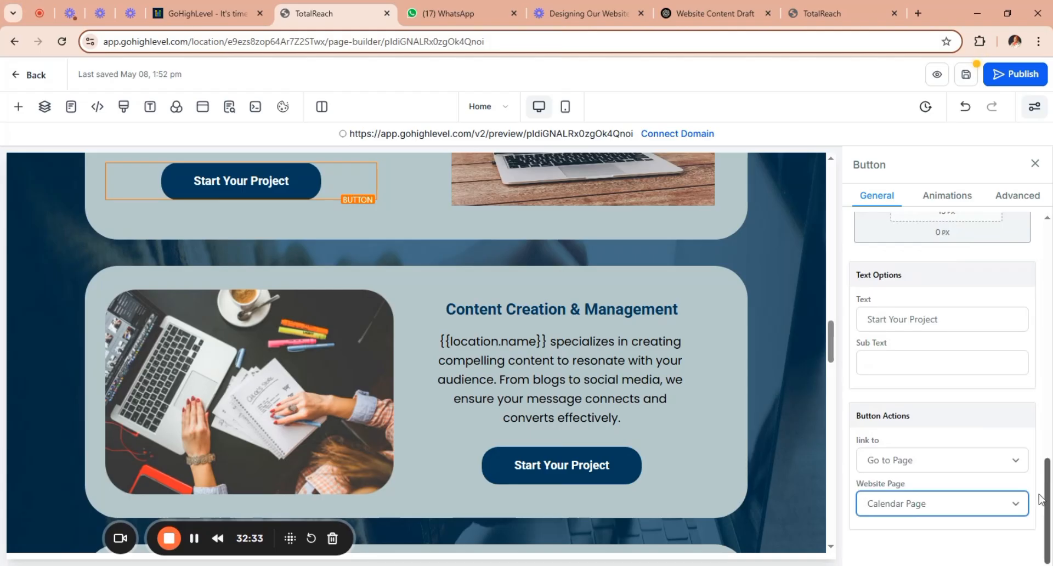
click(1012, 463)
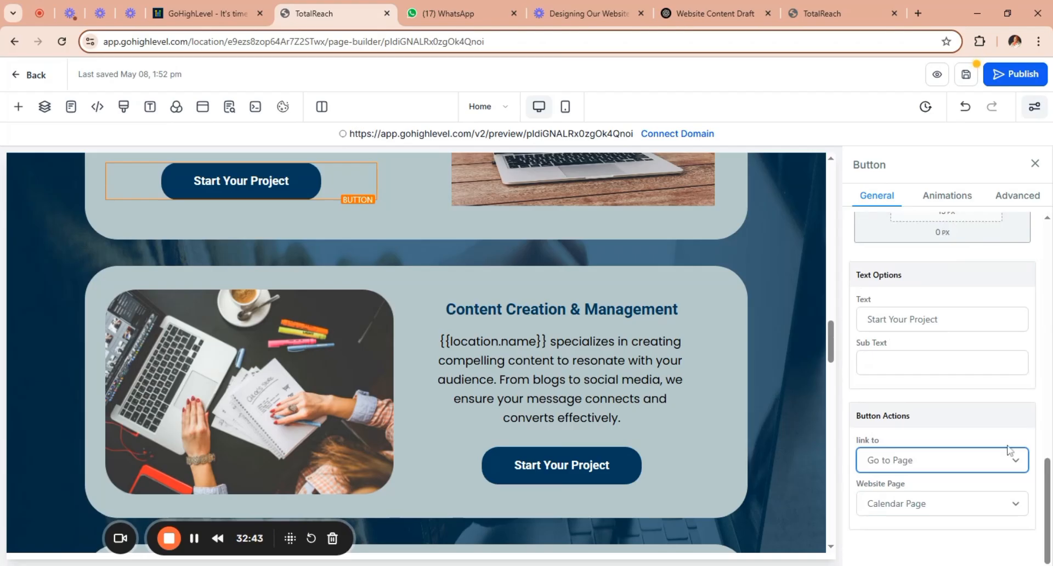
click(929, 418)
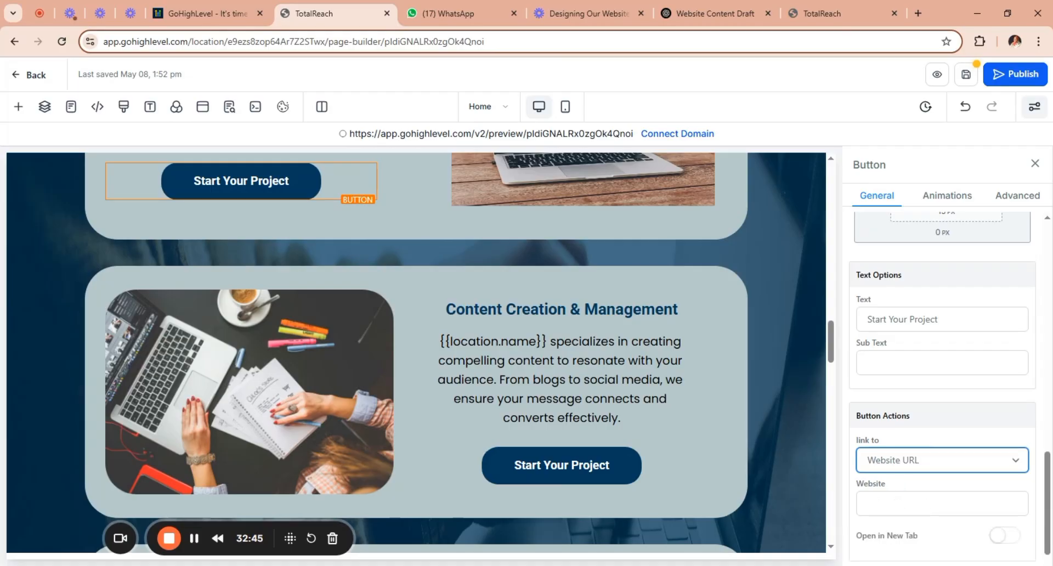
click(898, 503)
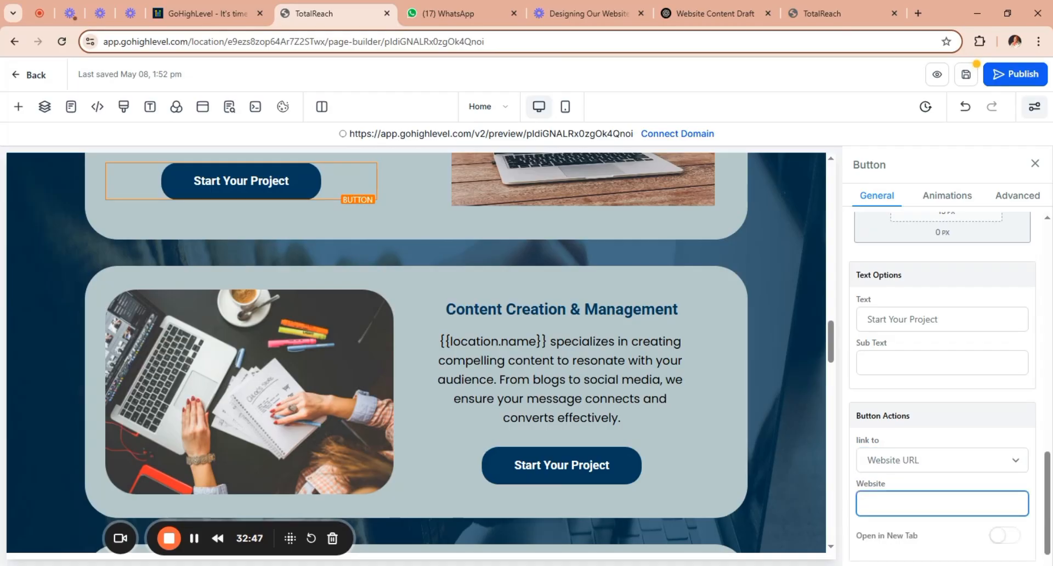
Set the button's website address to htpps://wa.me/ followed by the WhatsApp phone number, and make the link open in a new tab.
key(ctrl+v)
text(h)
text(tpps)
text(/w)
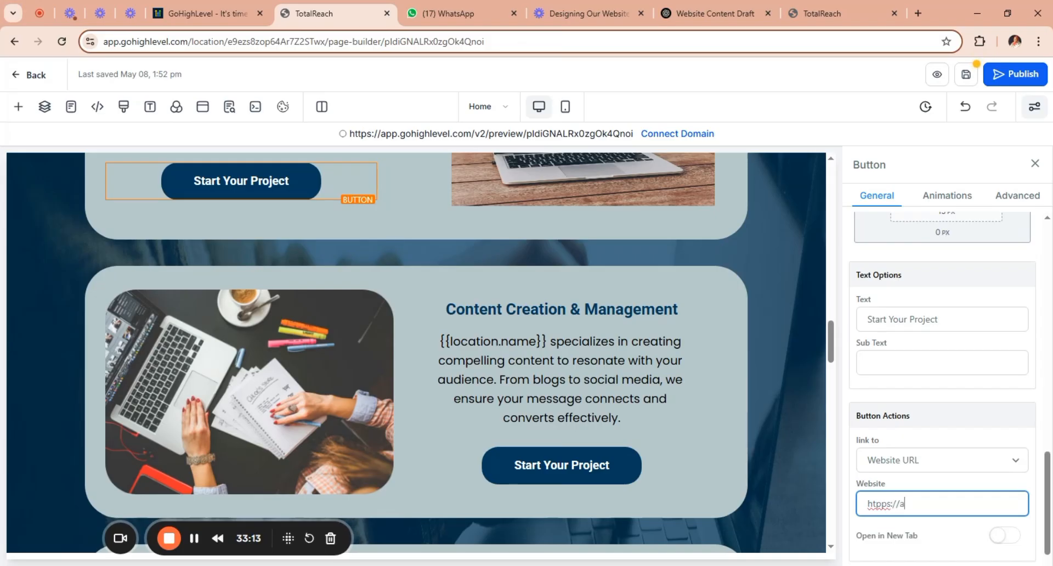
text(a)
key(BackSpace)
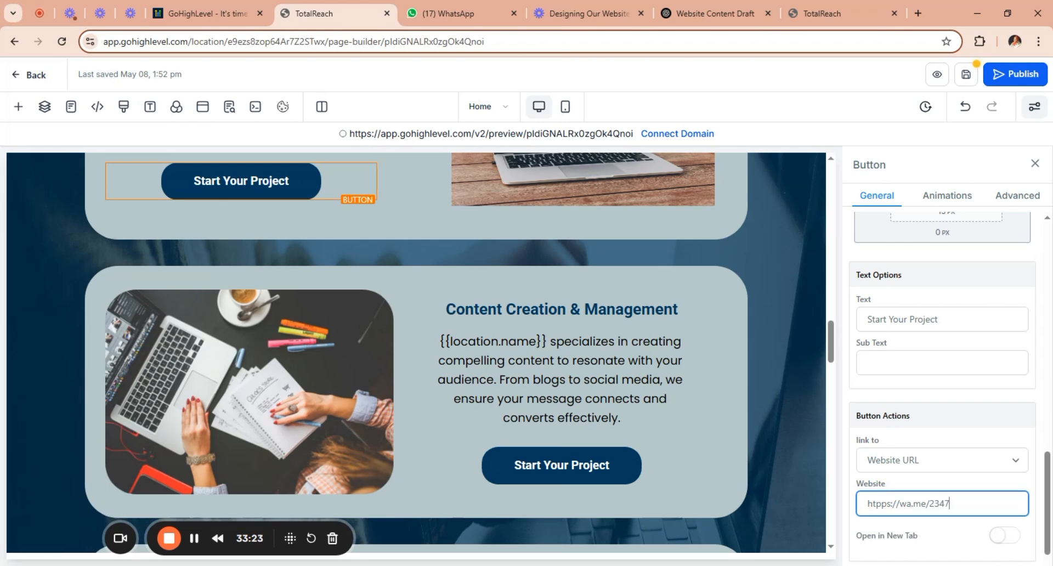
click(997, 539)
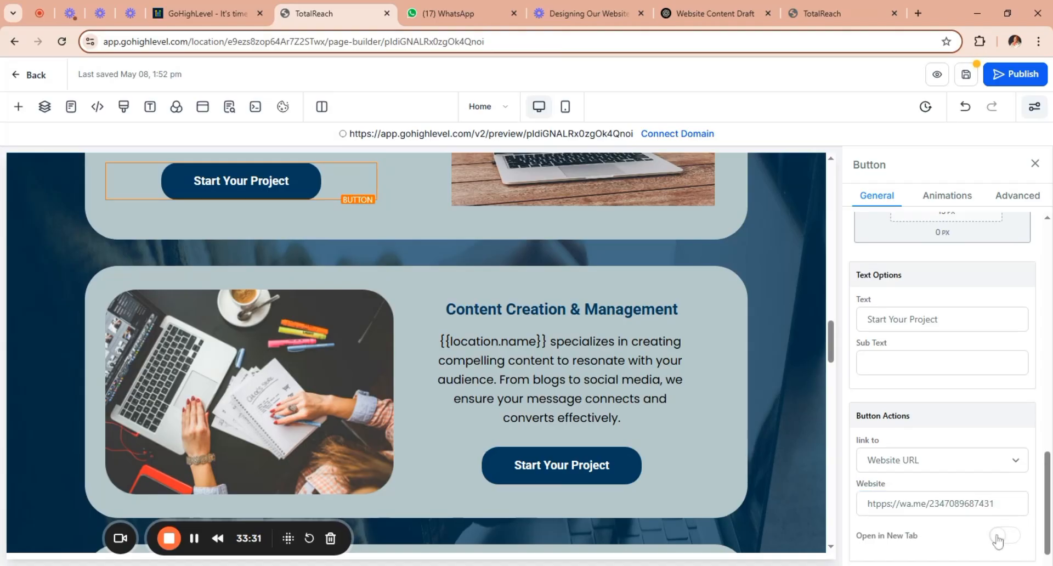
click(997, 539)
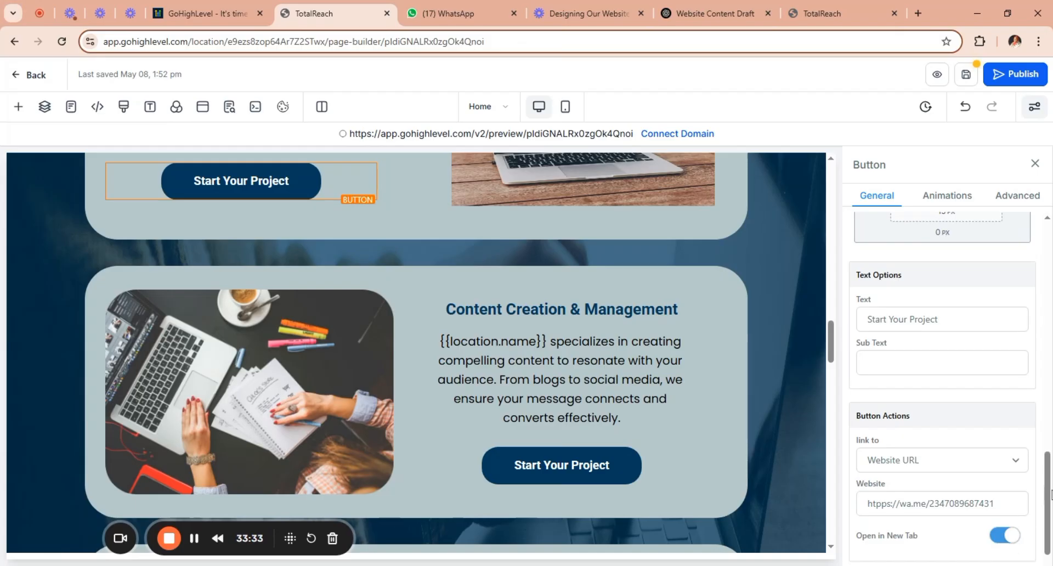
scroll(1017, 543, down, 1)
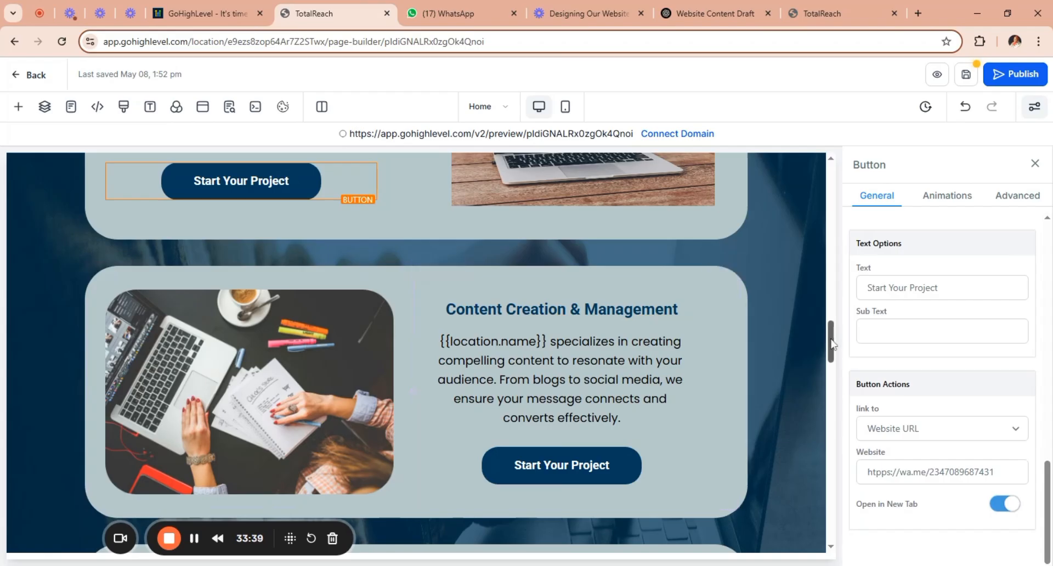
mouse_move(831, 341)
mouse_down()
mouse_move(835, 269)
mouse_move(837, 347)
mouse_move(849, 345)
mouse_up()
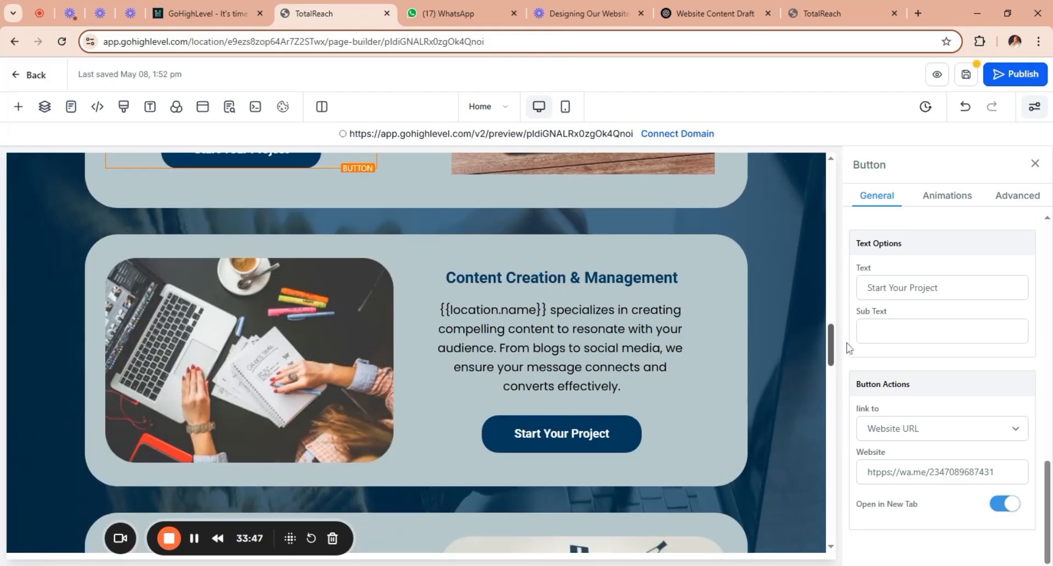
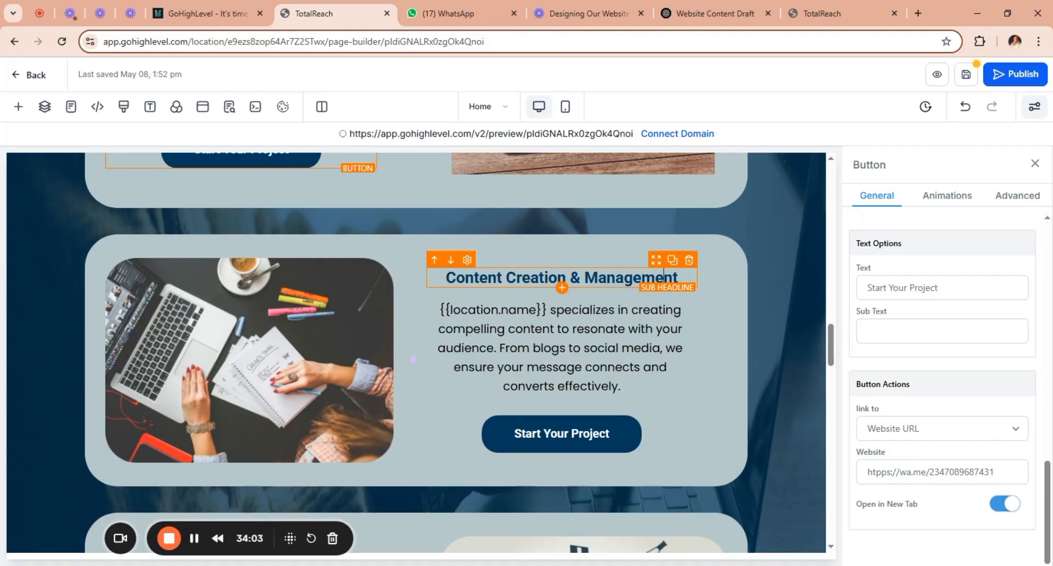
Copy the Social Media Management heading from Our Offerings in the ChatGPT draft and return to the page builder.
click(663, 272)
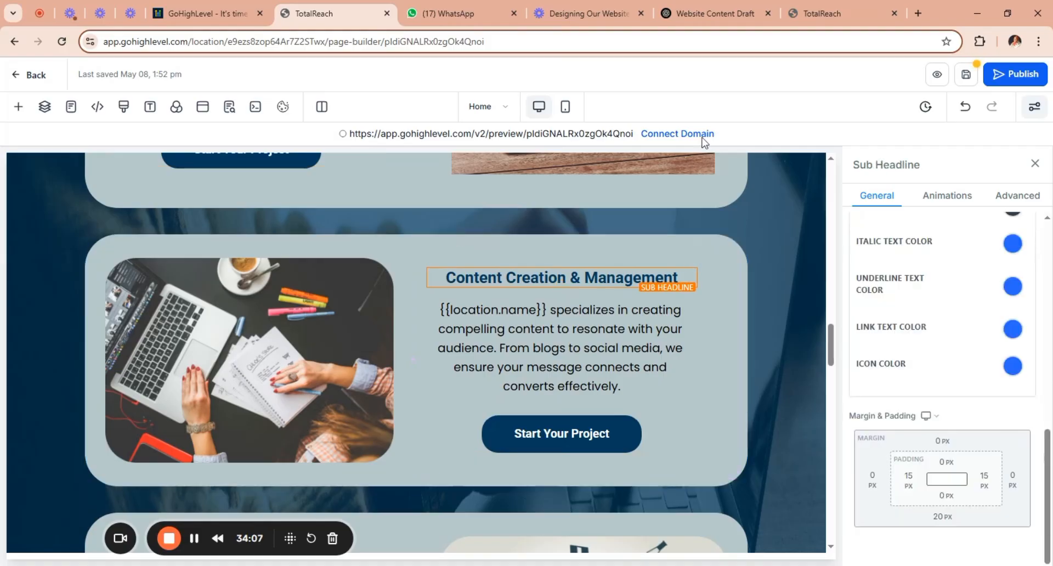
click(708, 15)
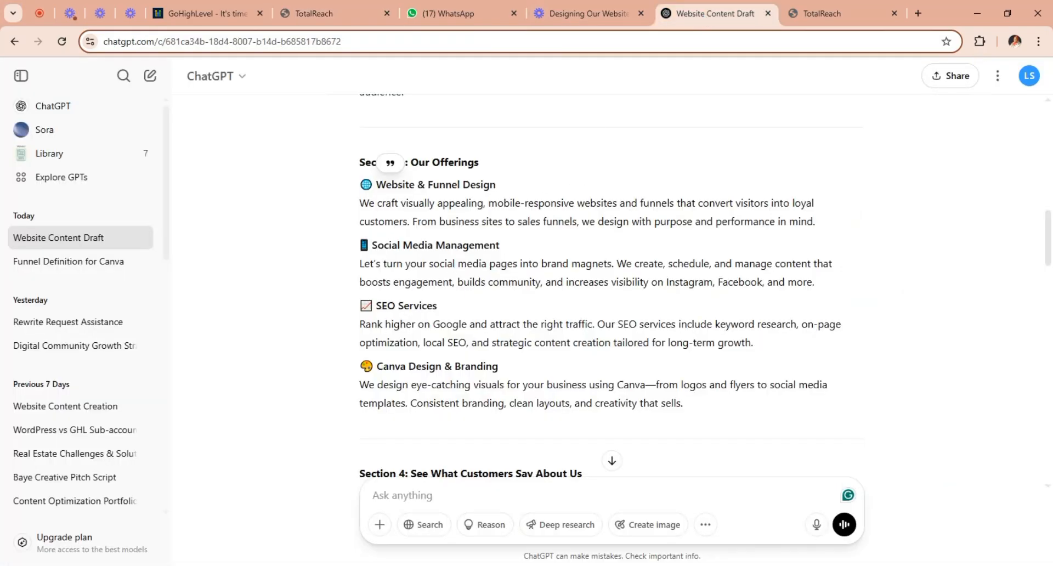
drag(360, 264, 767, 282)
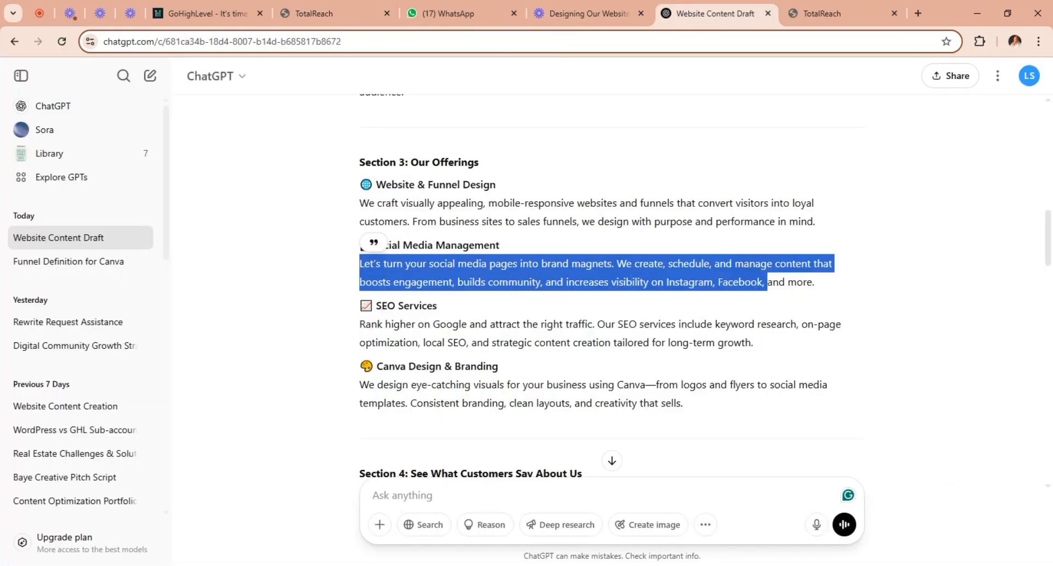
drag(506, 247, 369, 245)
key(ctrl+c)
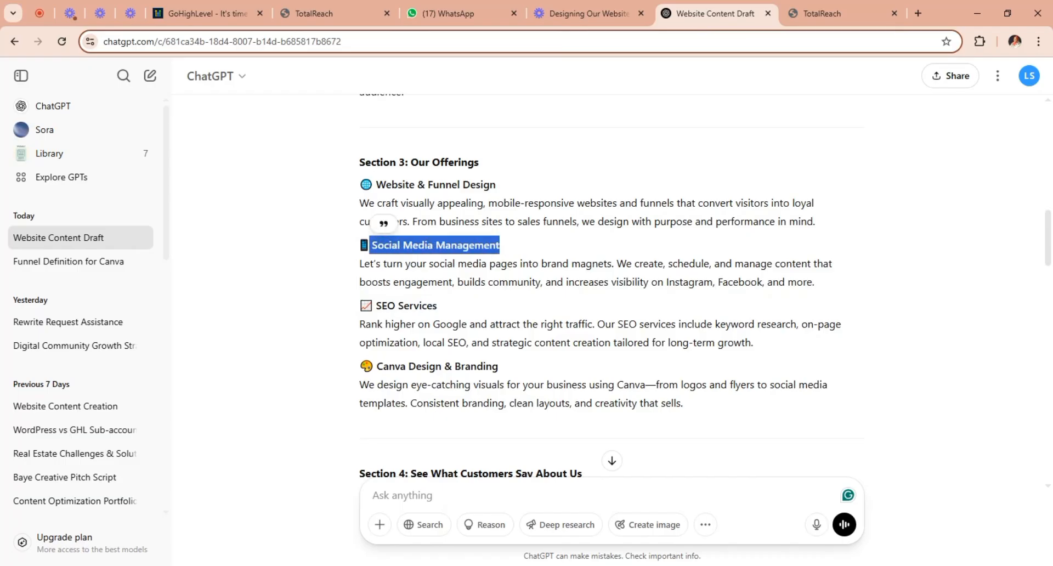
click(345, 13)
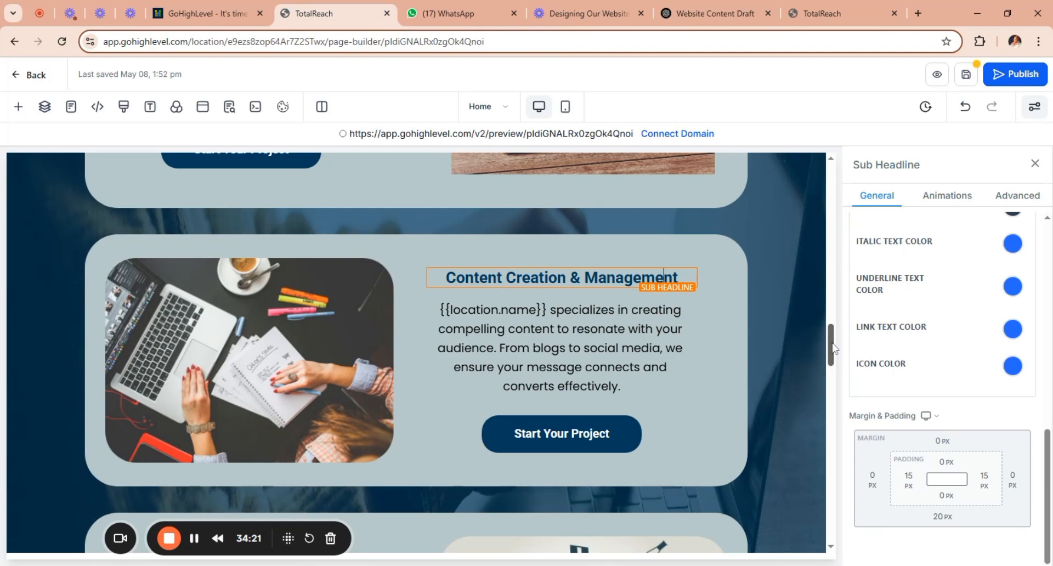
Replace the Content Creation & Management card's heading with "Social Media Management" and remove the blank line above it.
mouse_move(831, 345)
mouse_down()
mouse_move(833, 328)
mouse_move(855, 411)
mouse_move(854, 340)
mouse_move(844, 335)
mouse_up()
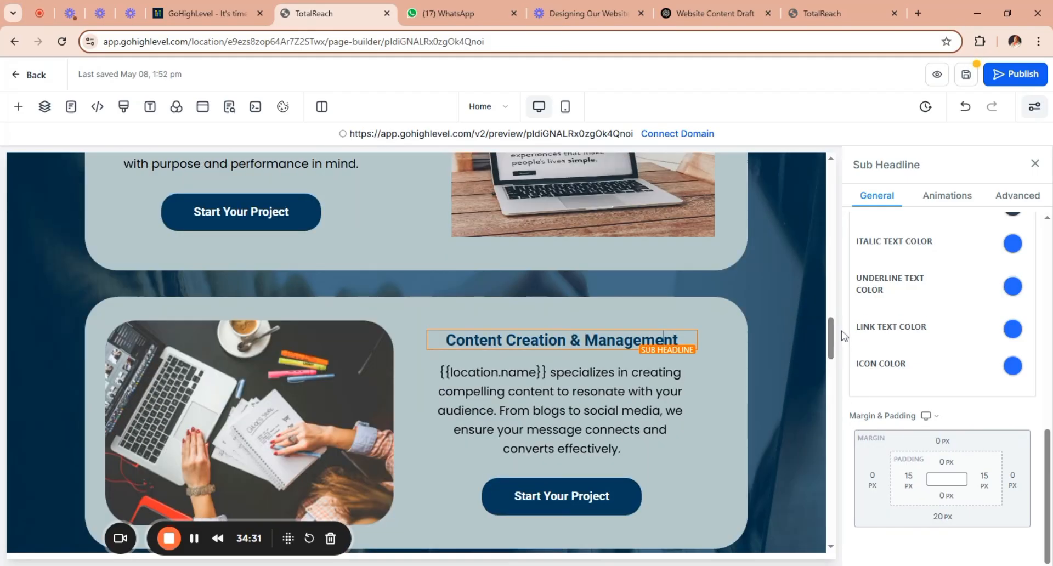
drag(679, 340, 446, 340)
click(567, 340)
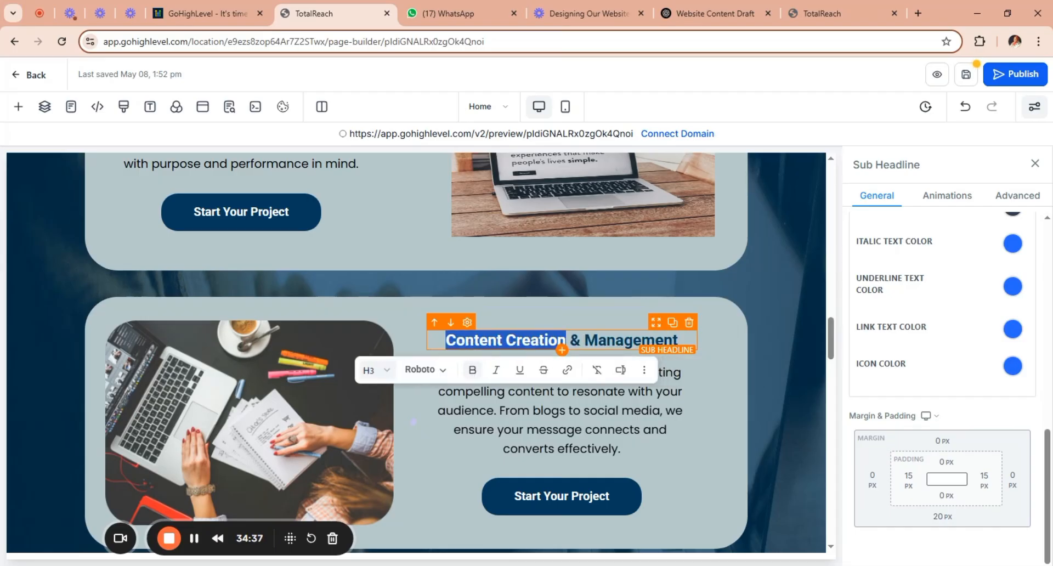
key(ctrl+v)
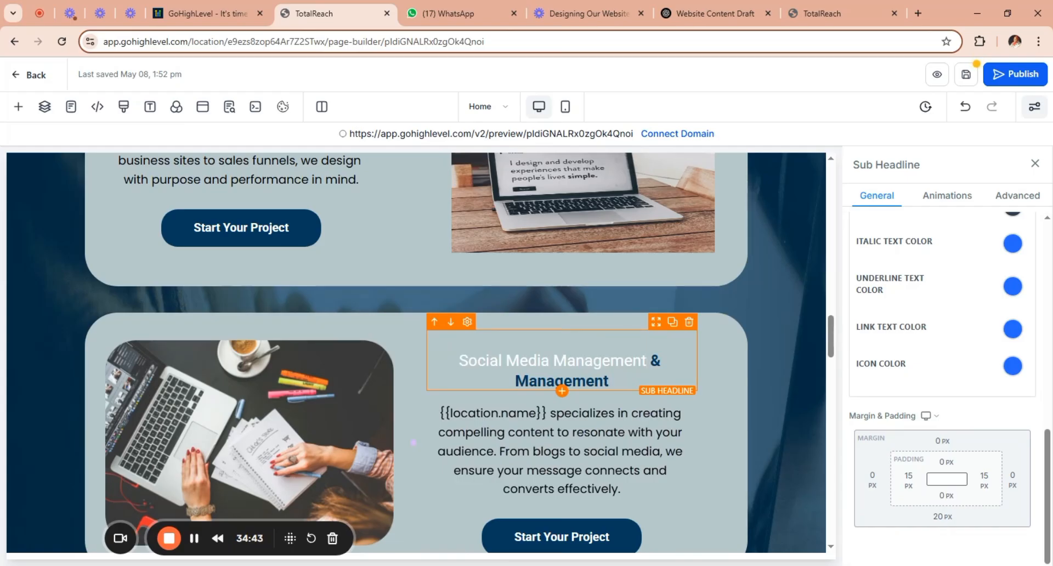
drag(608, 381, 647, 361)
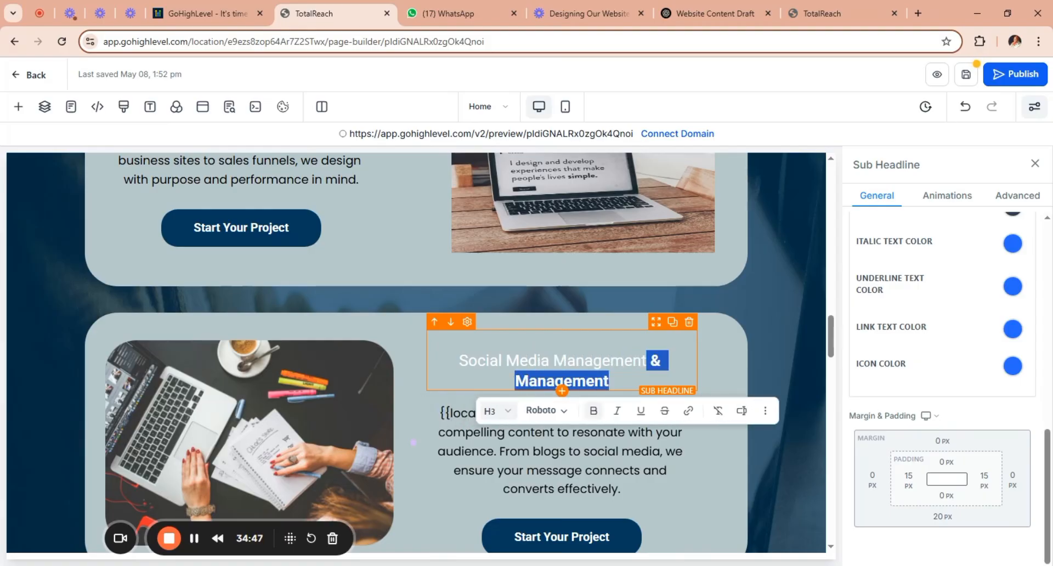
key(BackSpace)
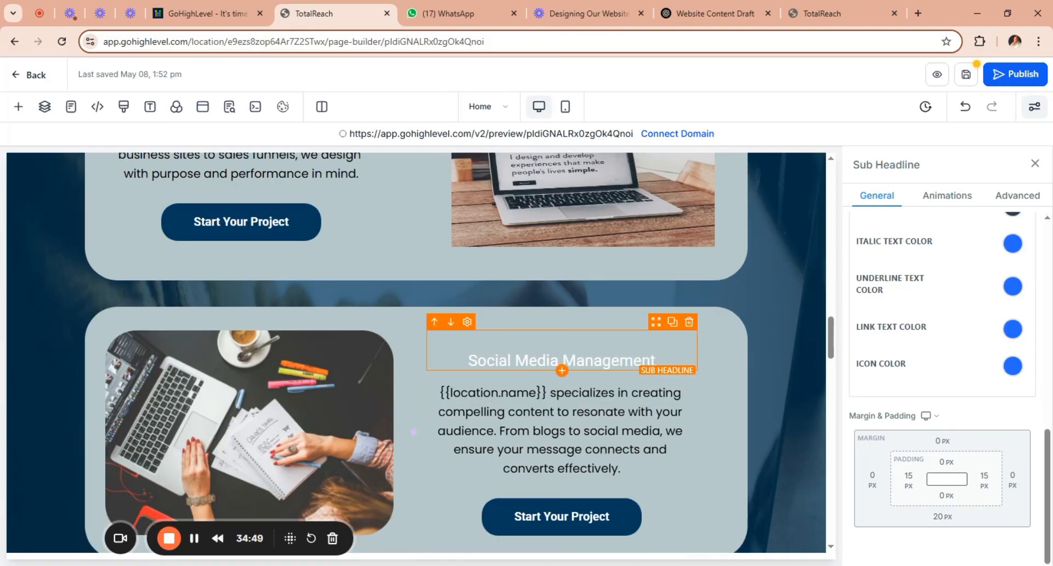
key(BackSpace)
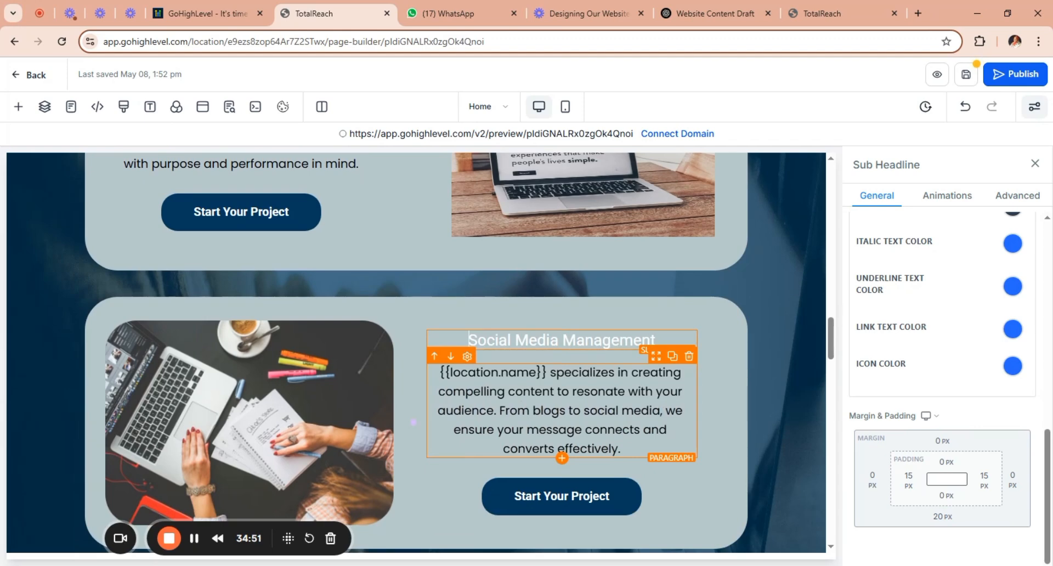
Replace the card's {{location.name}} paragraph with the Social Media Management description from the ChatGPT draft.
drag(621, 448, 430, 368)
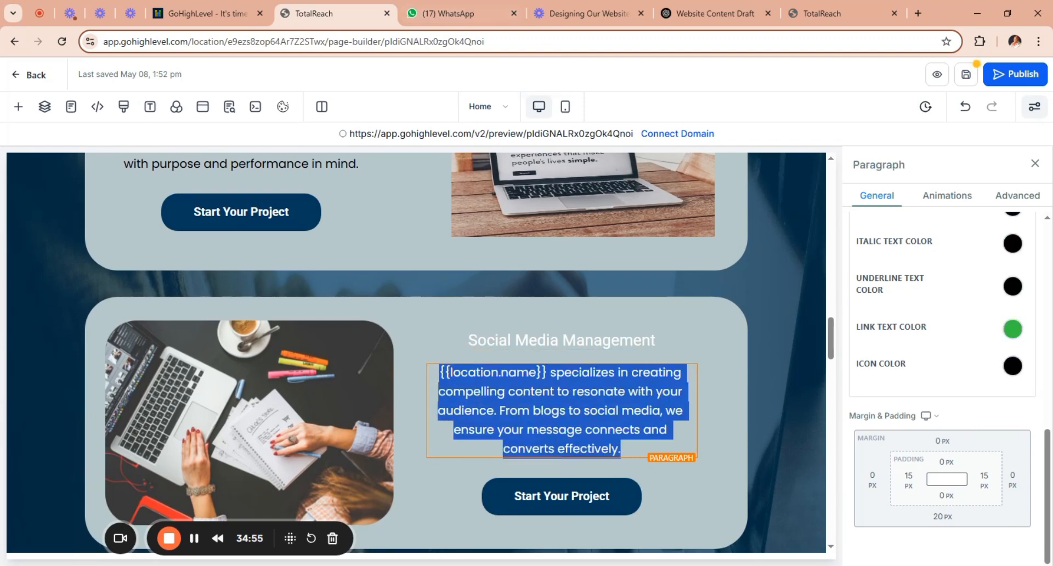
click(713, 13)
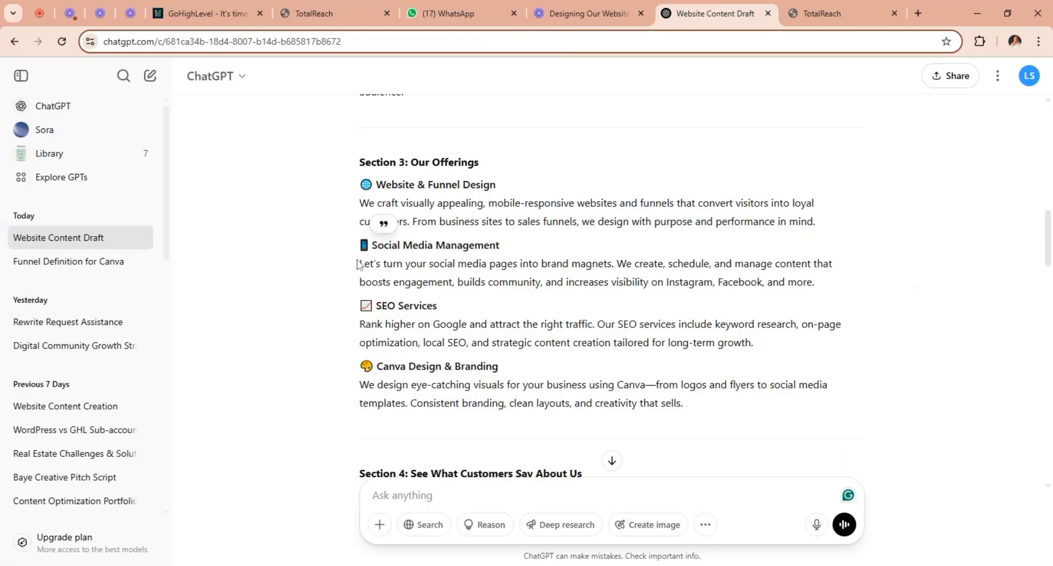
drag(364, 264, 711, 264)
drag(838, 278, 842, 281)
key(ctrl+c)
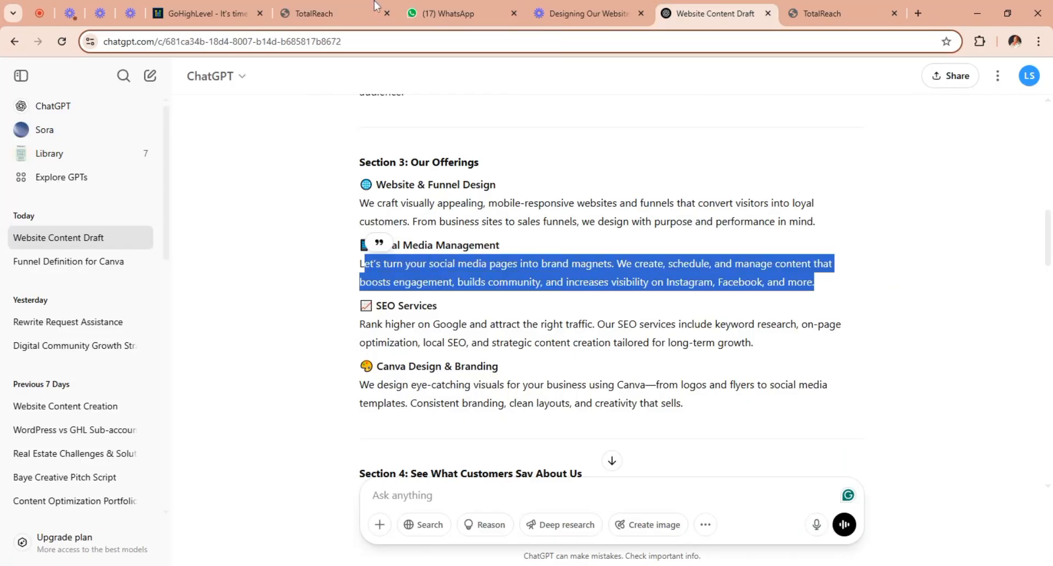
click(314, 13)
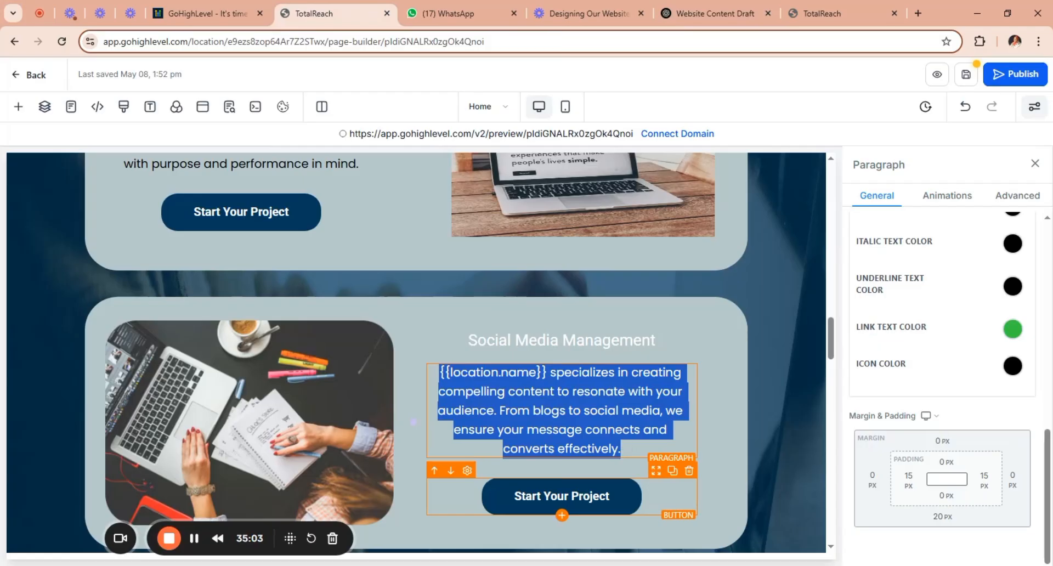
key(ctrl+v)
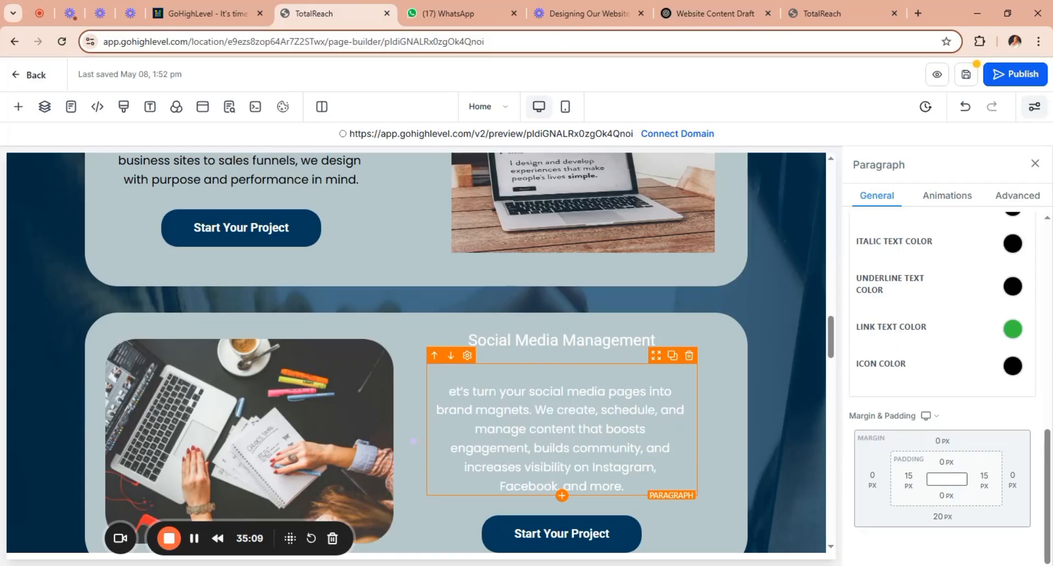
Recopy the full description starting "Let's turn your social media pages" from ChatGPT, overwrite the card's paragraph with it, and remove the leading blank line.
click(694, 17)
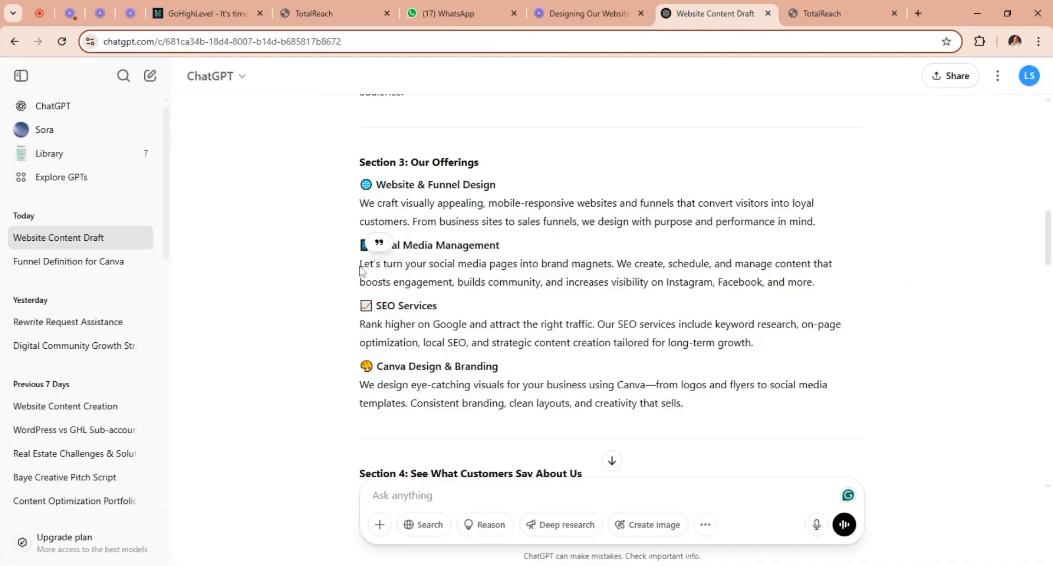
drag(360, 264, 849, 290)
key(ctrl+c)
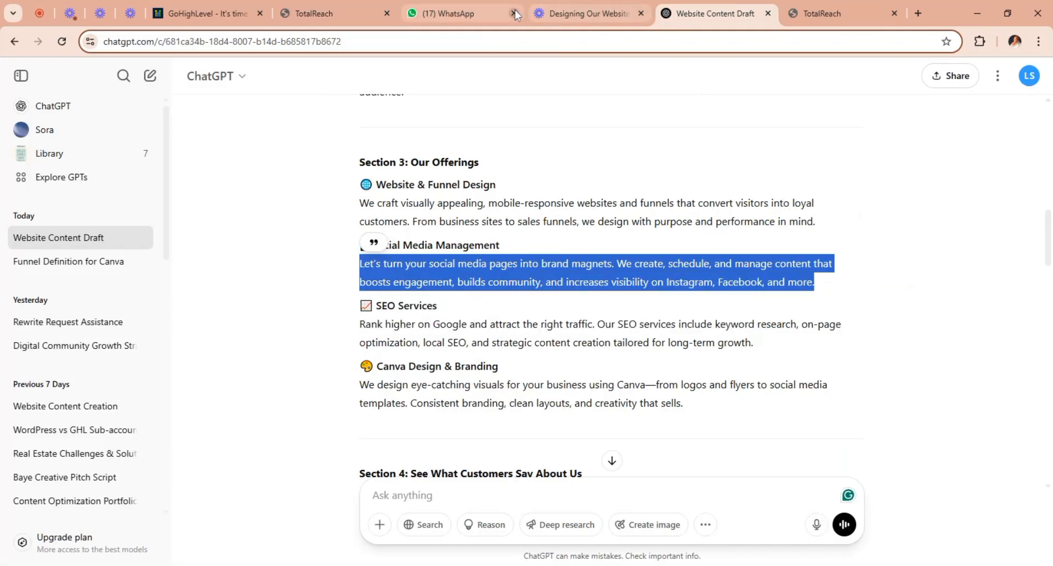
click(338, 6)
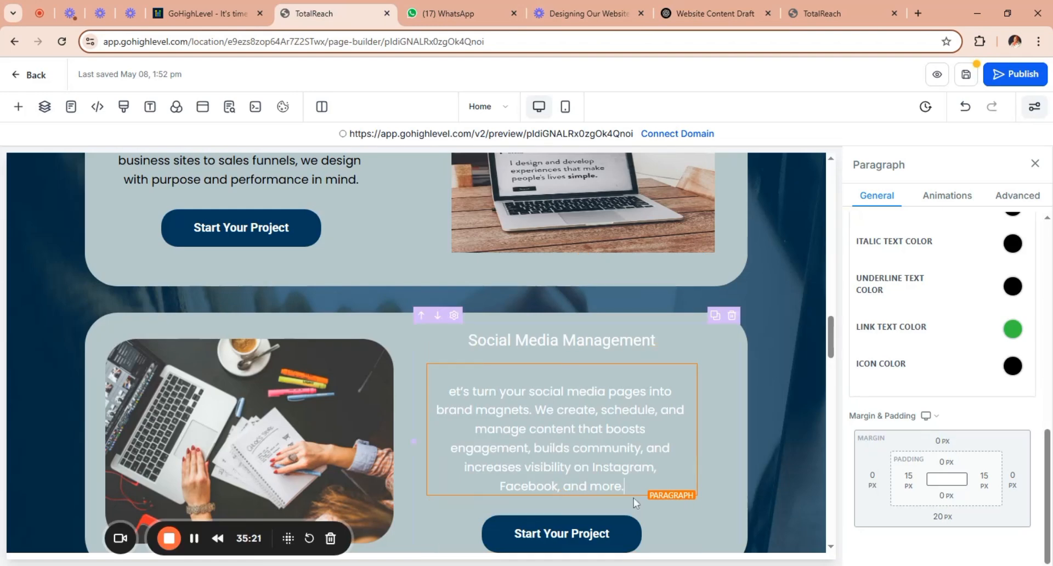
key(ctrl+a)
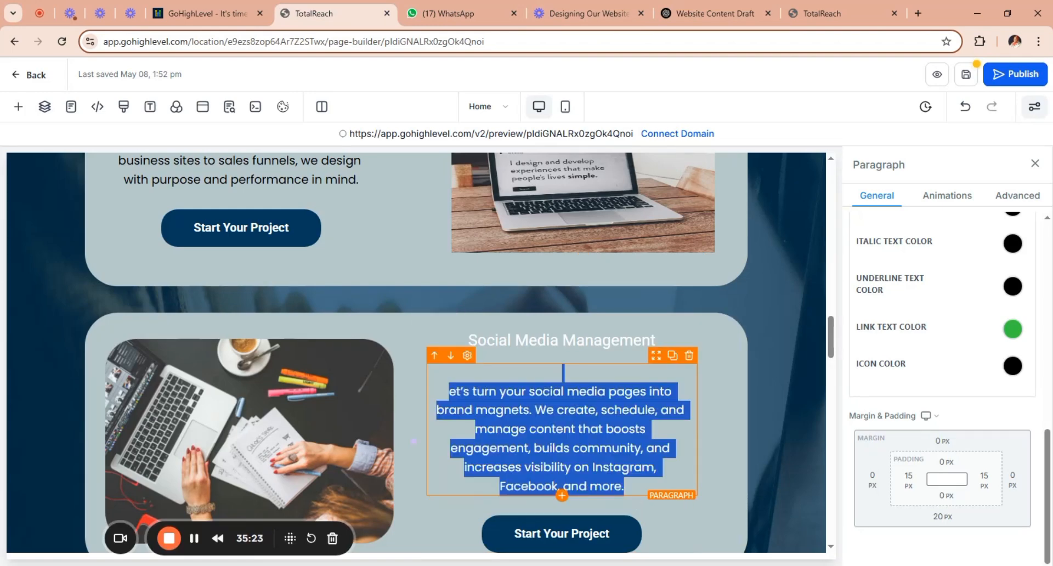
key(ctrl+v)
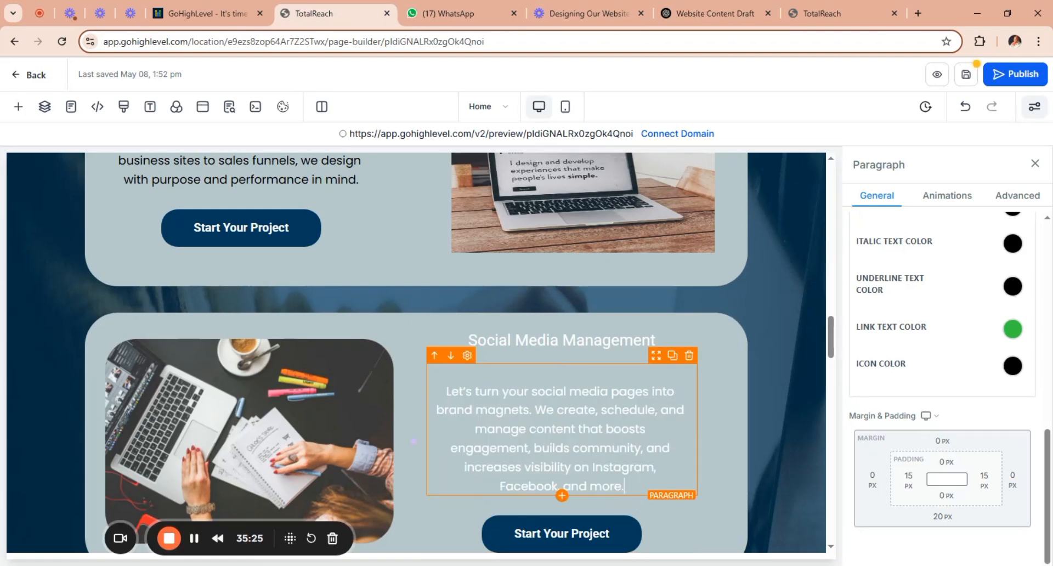
key(BackSpace)
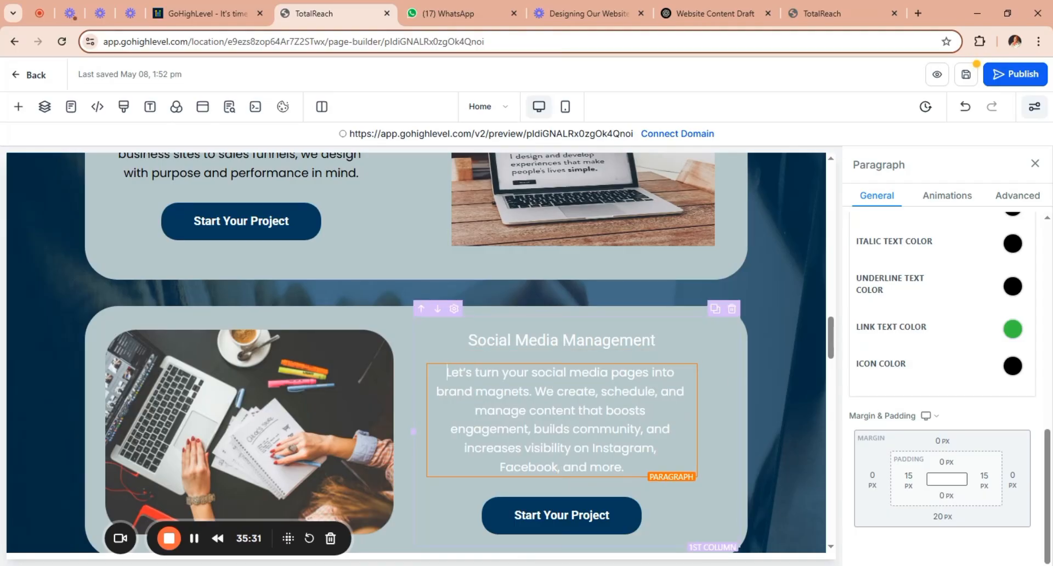
Set the Social Media Management heading's text color to dark navy and the paragraph below it to black.
click(641, 340)
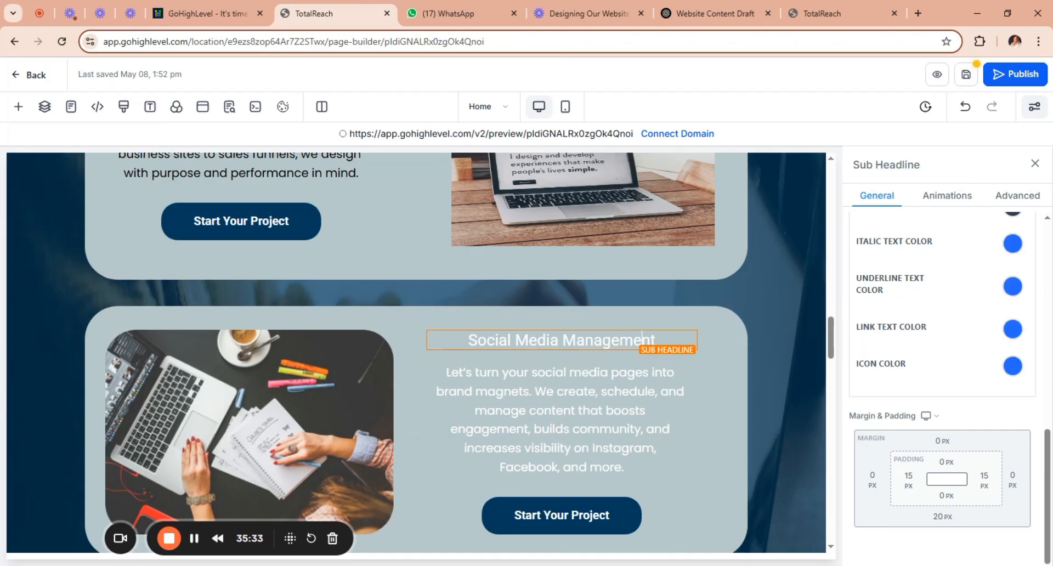
drag(1048, 471, 1048, 407)
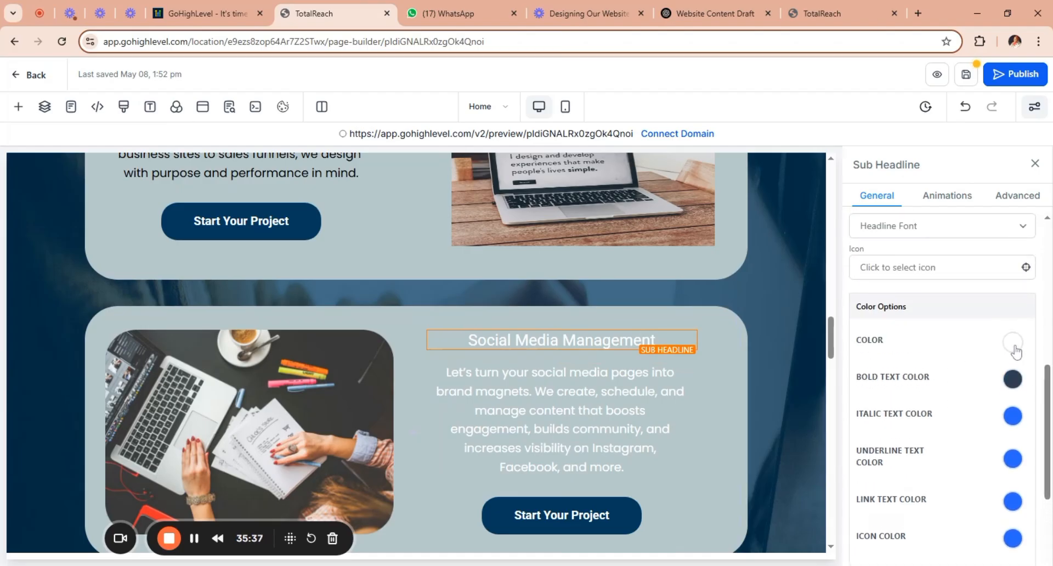
click(1014, 345)
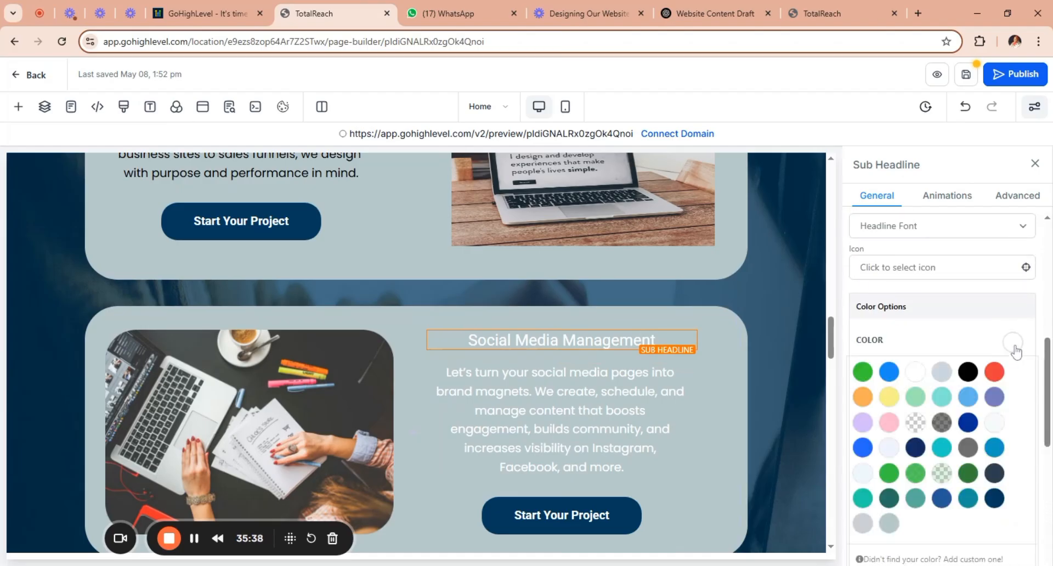
click(996, 500)
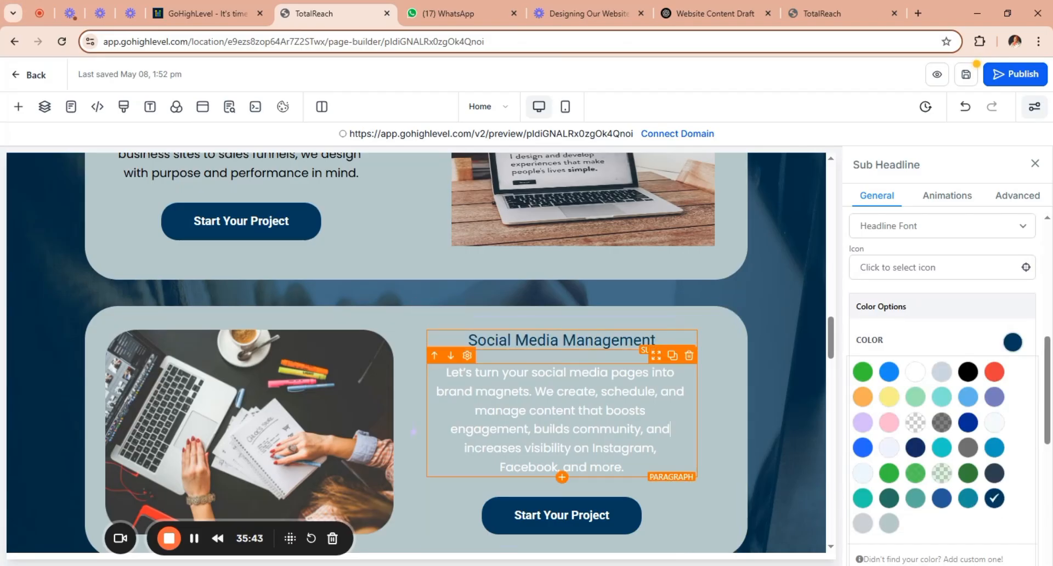
click(671, 429)
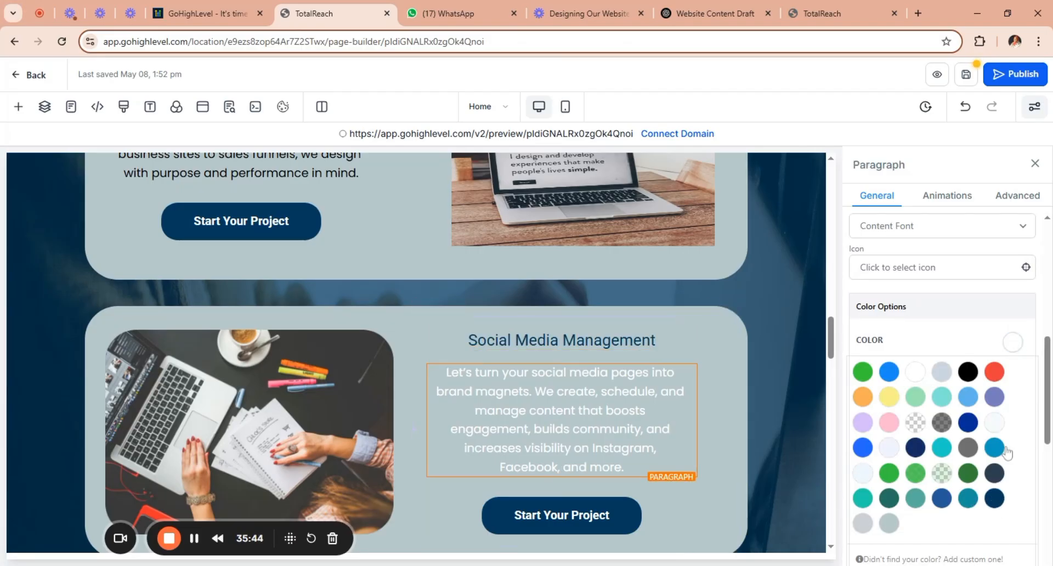
click(969, 372)
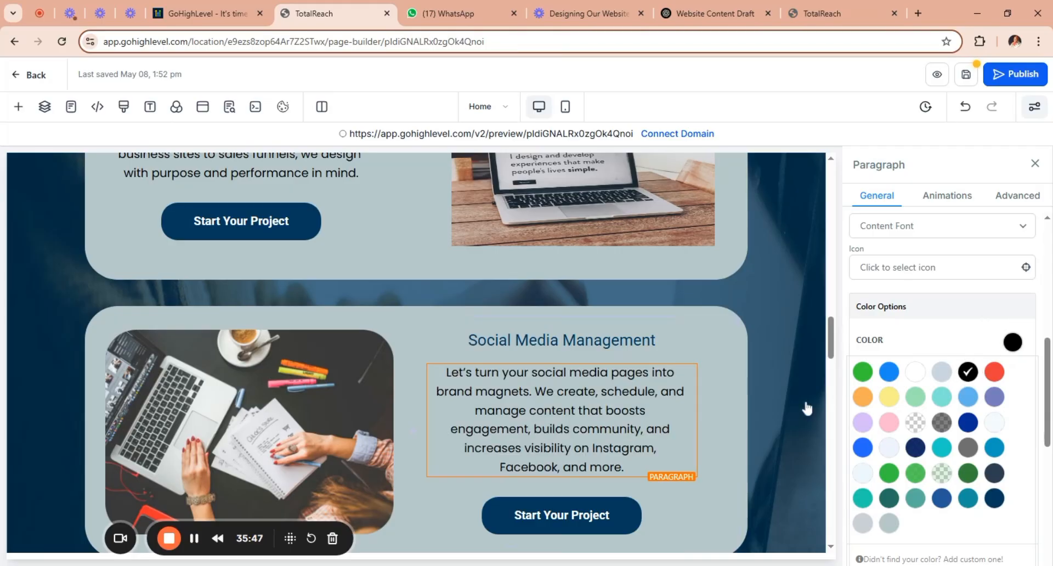
Change the link type of the Social Media Management card's Start Your Project button to Website URL.
drag(833, 345, 838, 371)
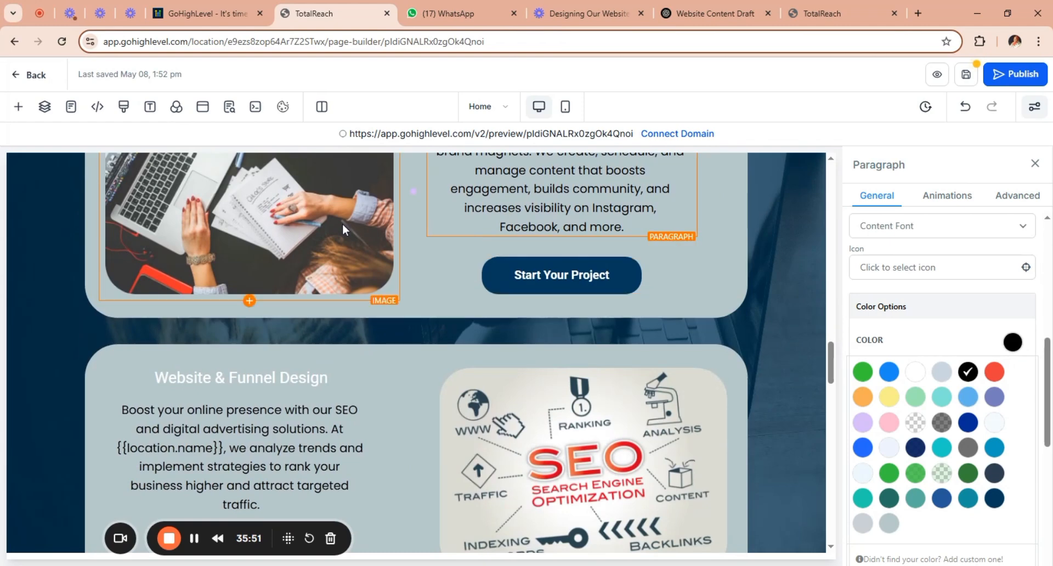
mouse_move(831, 362)
mouse_down()
mouse_move(833, 349)
mouse_move(843, 369)
mouse_up()
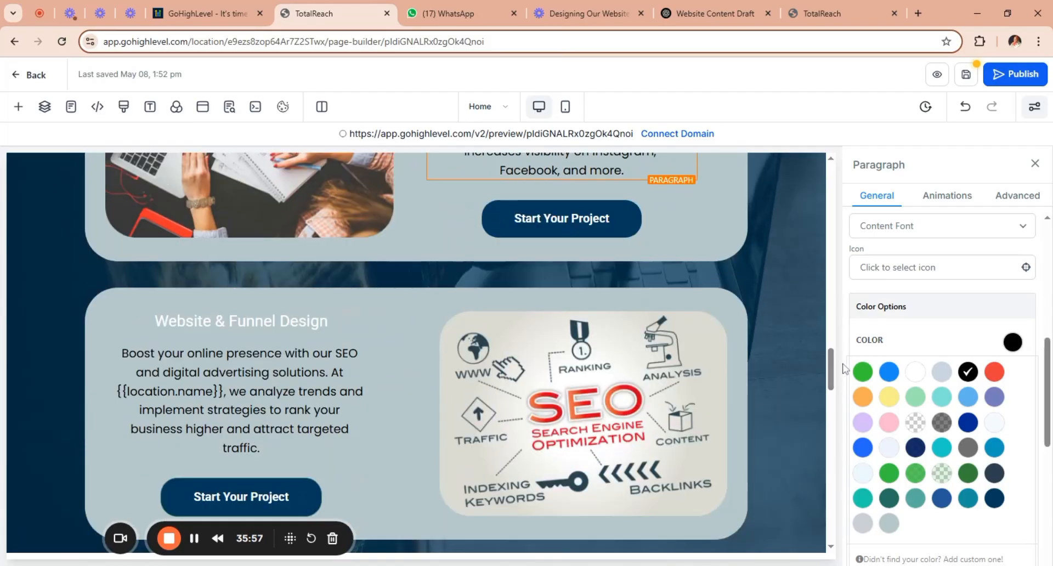
click(649, 223)
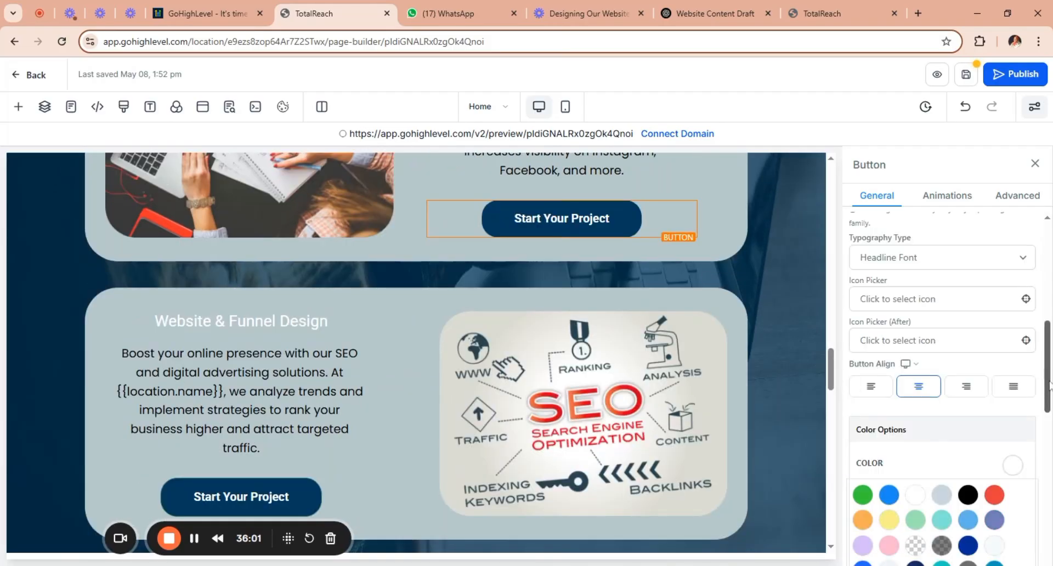
drag(1049, 384, 1049, 482)
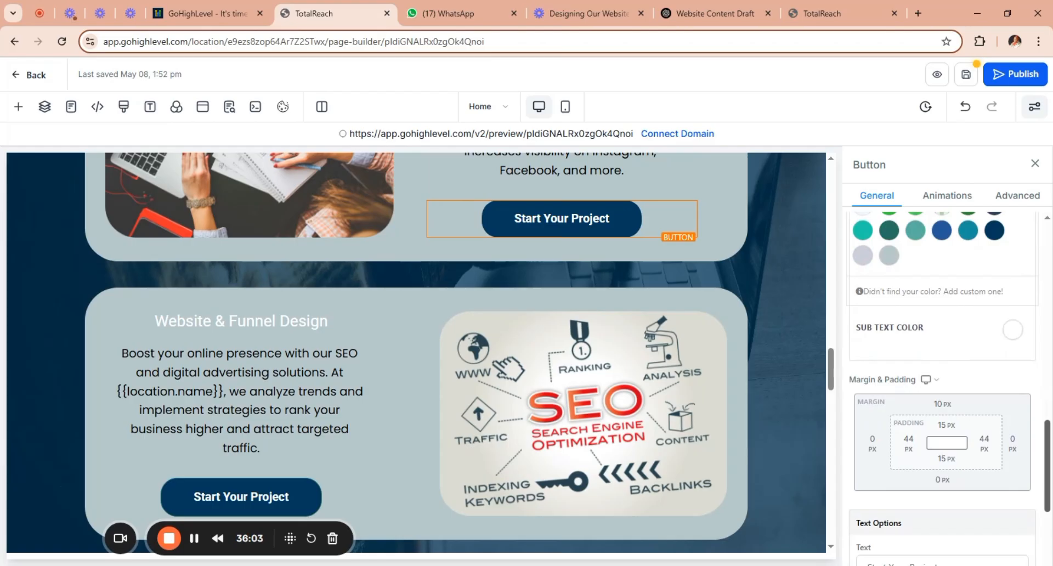
scroll(971, 477, down, 2)
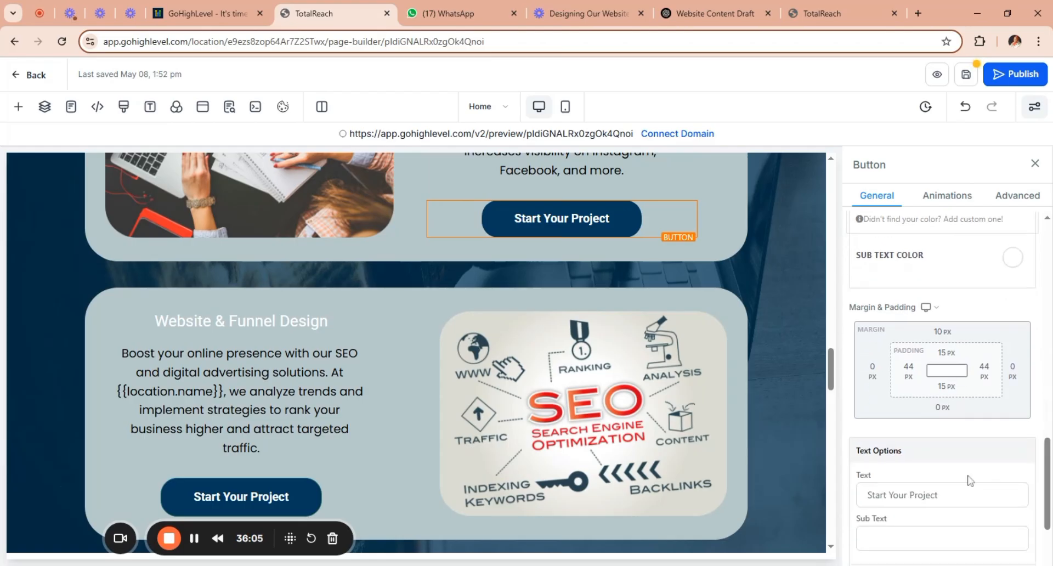
drag(1048, 463, 1047, 497)
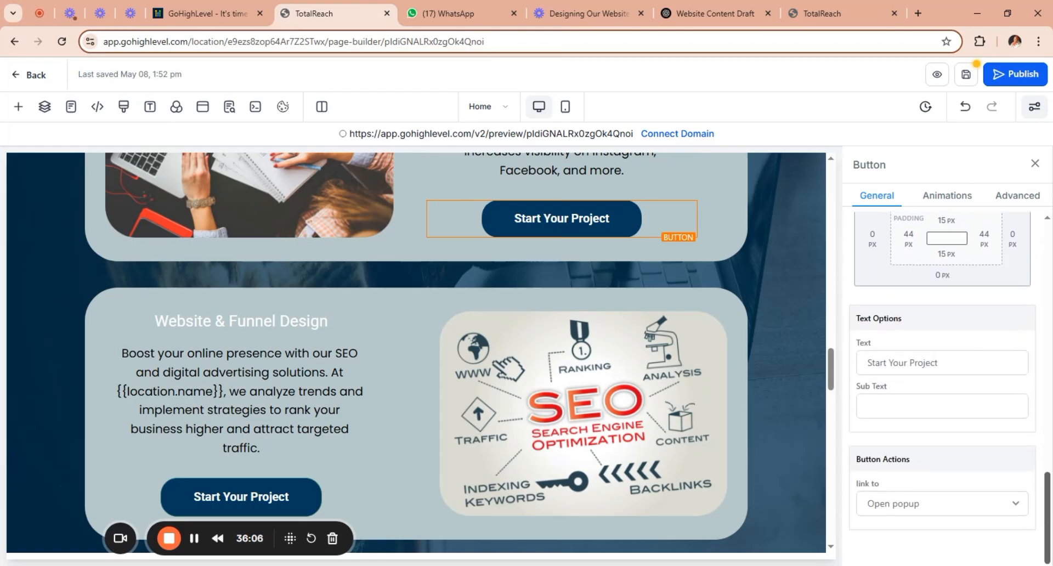
click(996, 505)
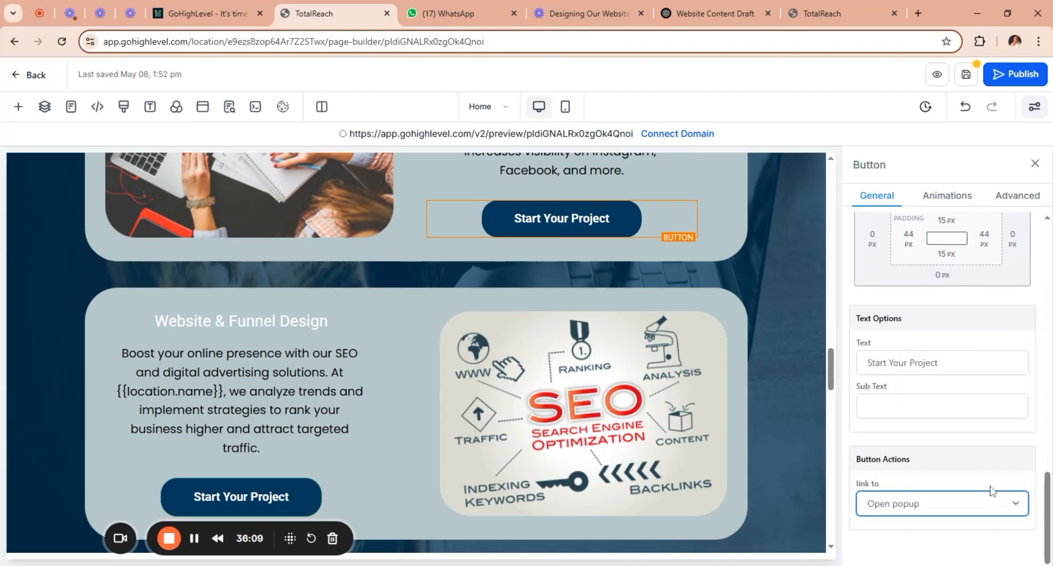
click(939, 345)
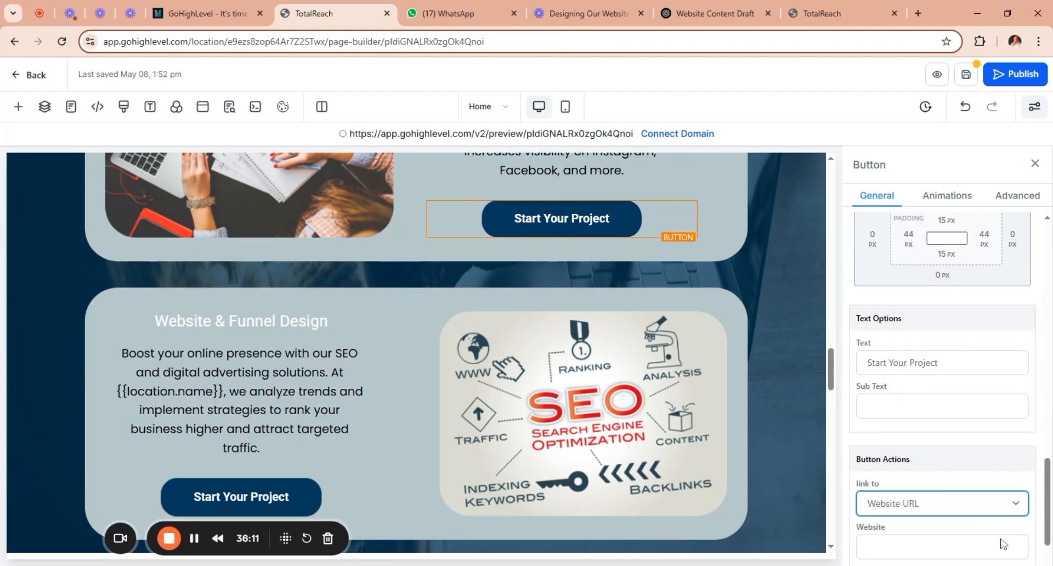
scroll(998, 510, down, 2)
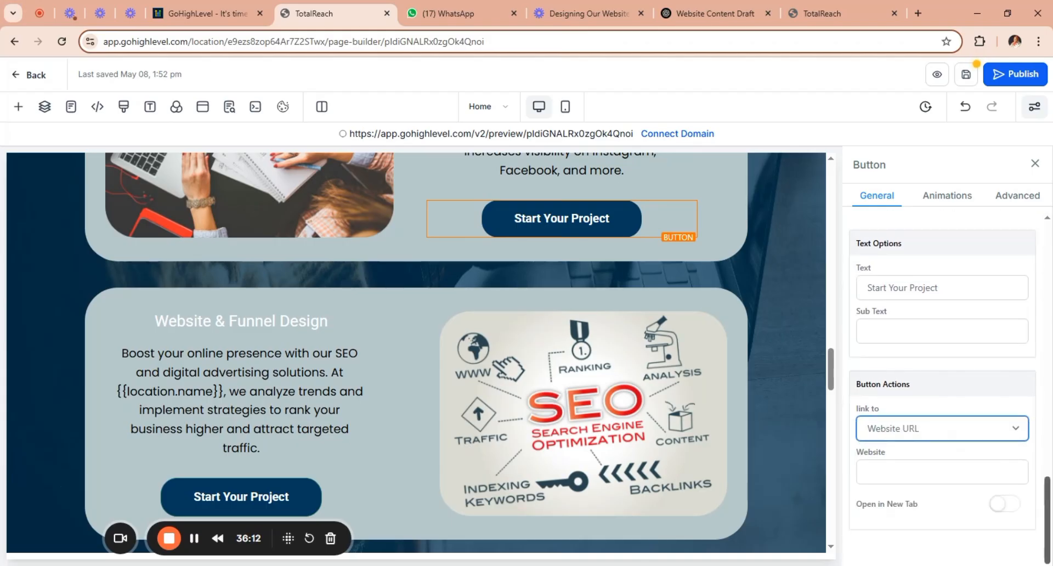
click(985, 477)
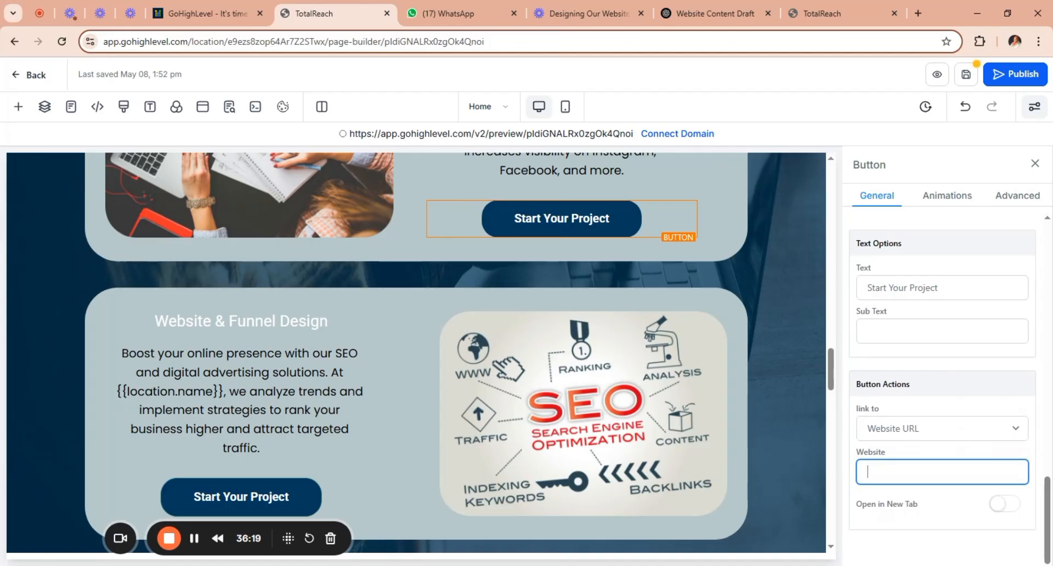
text(httpp)
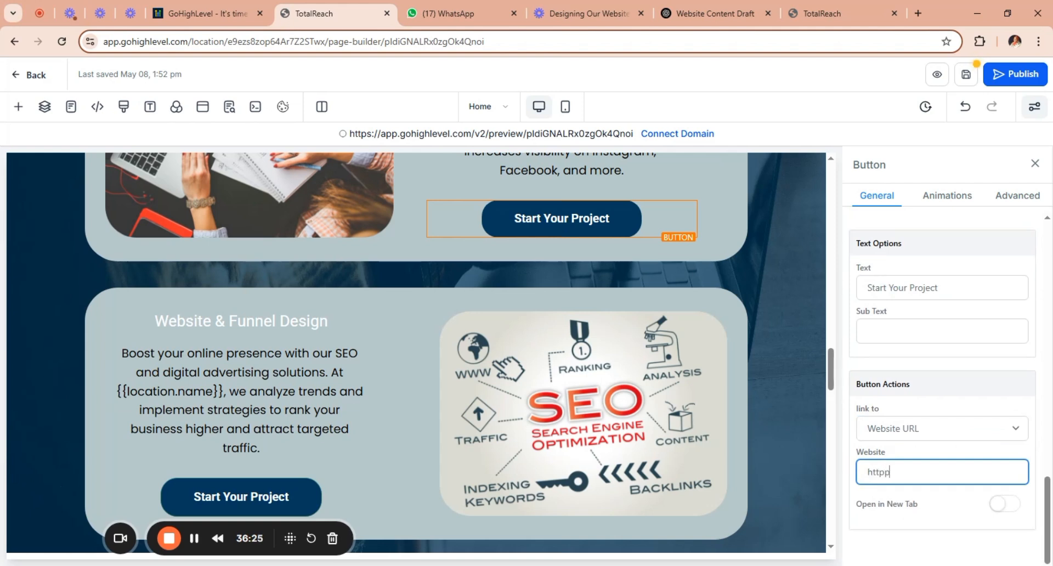
text(s:)
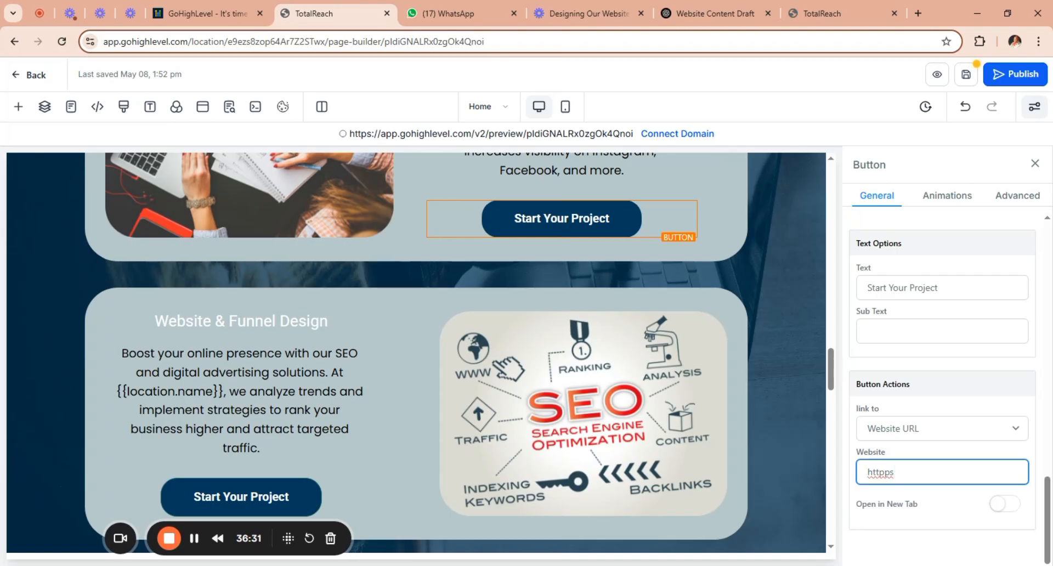
key(BackSpace)
key(BackSpace)
key(BackSpace)
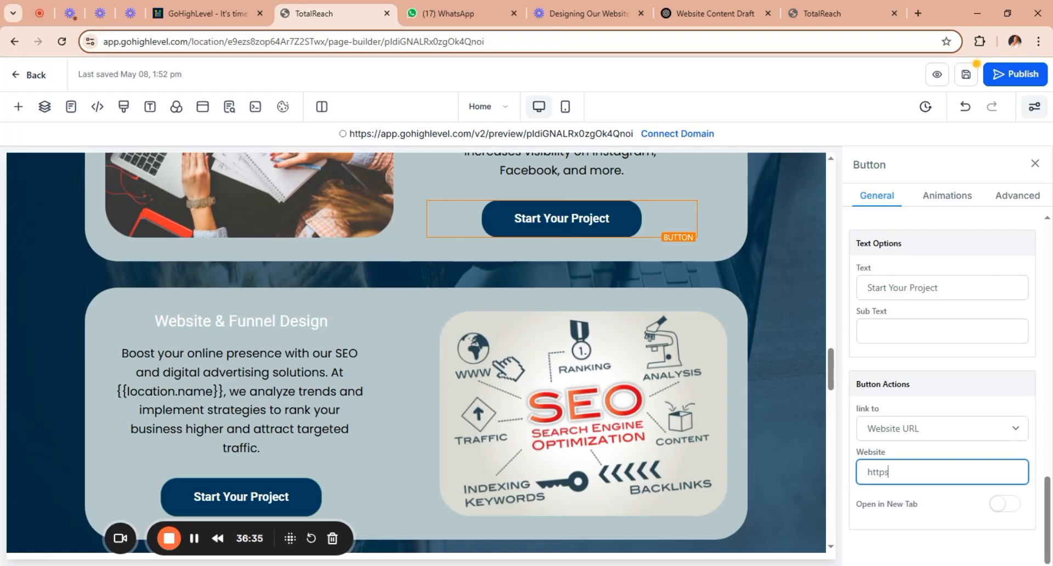
text(s:///)
key(BackSpace)
text(wa)
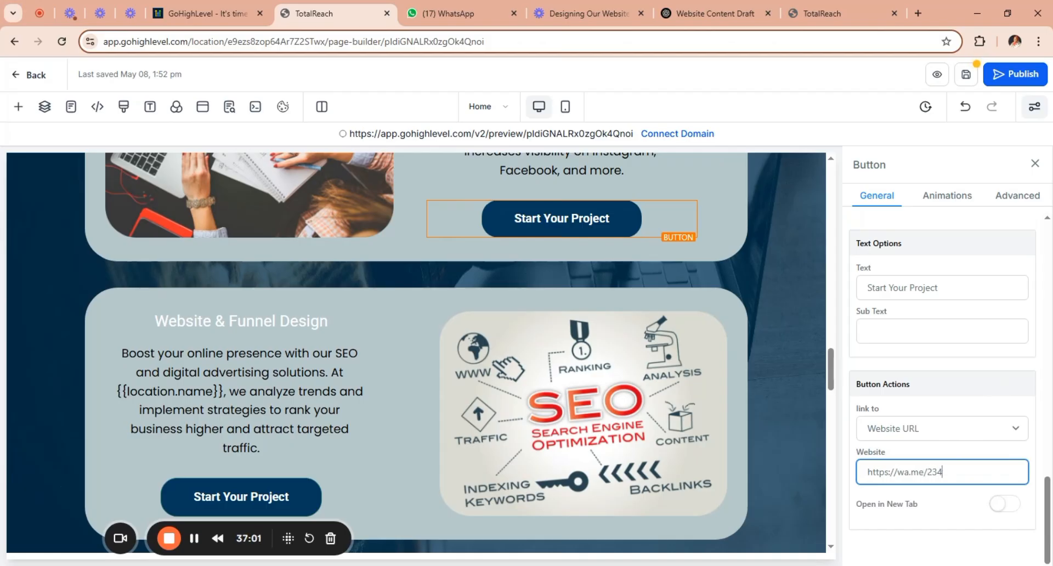
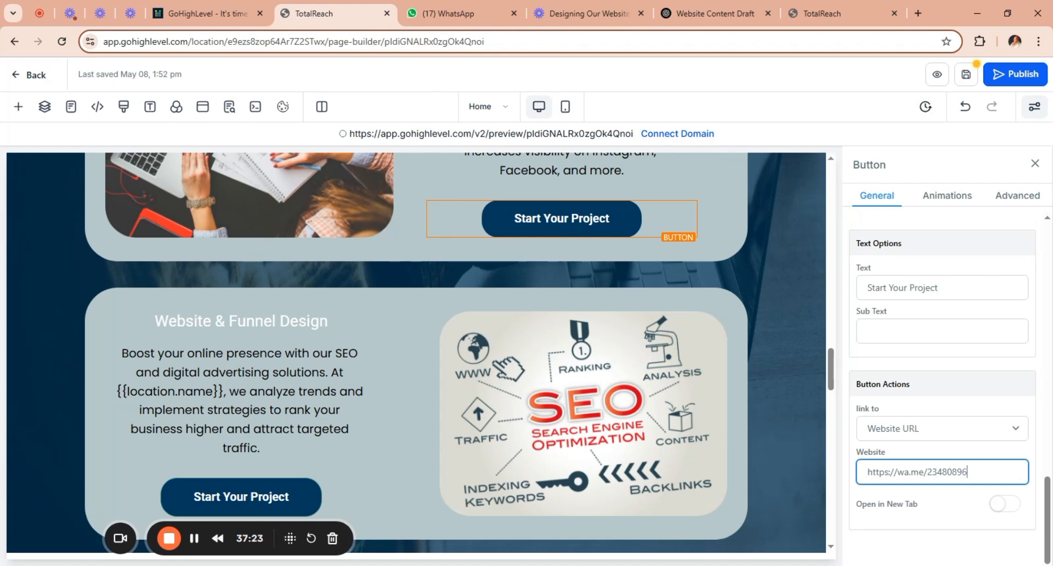
click(995, 506)
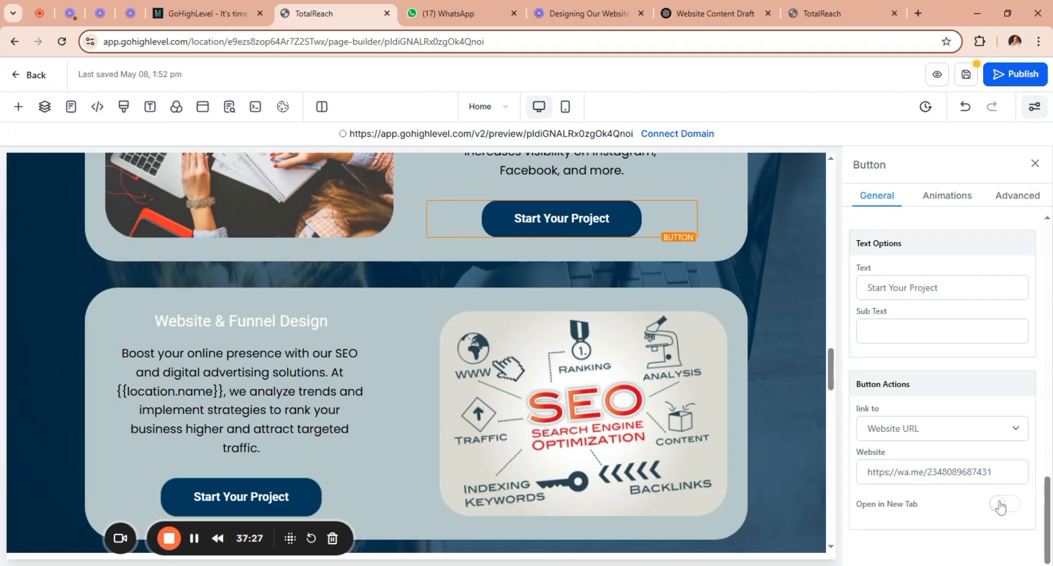
click(1005, 506)
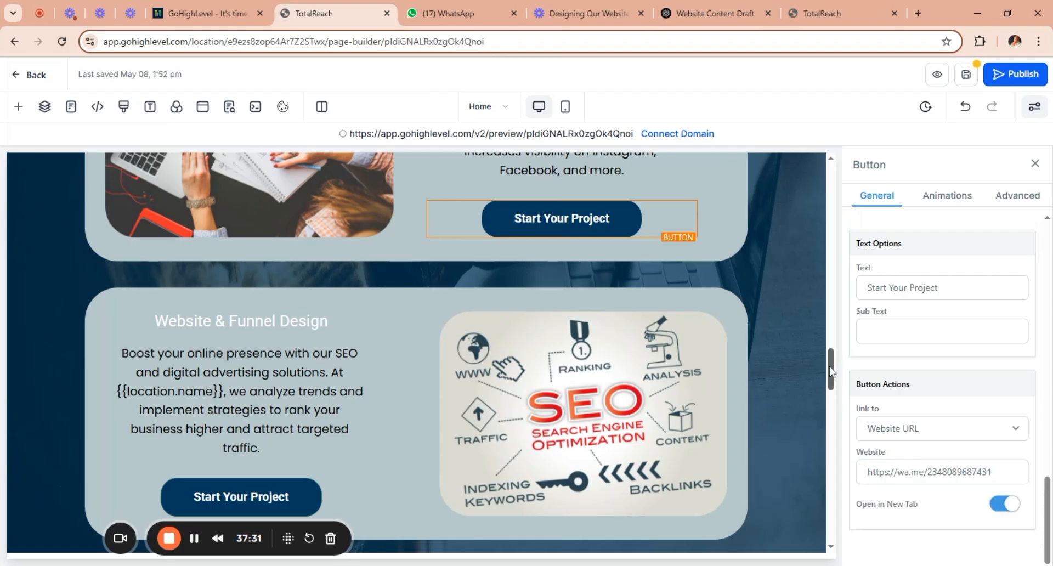
Copy the "SEO Services" heading from the Our Offerings section of the ChatGPT website draft.
drag(831, 372, 834, 391)
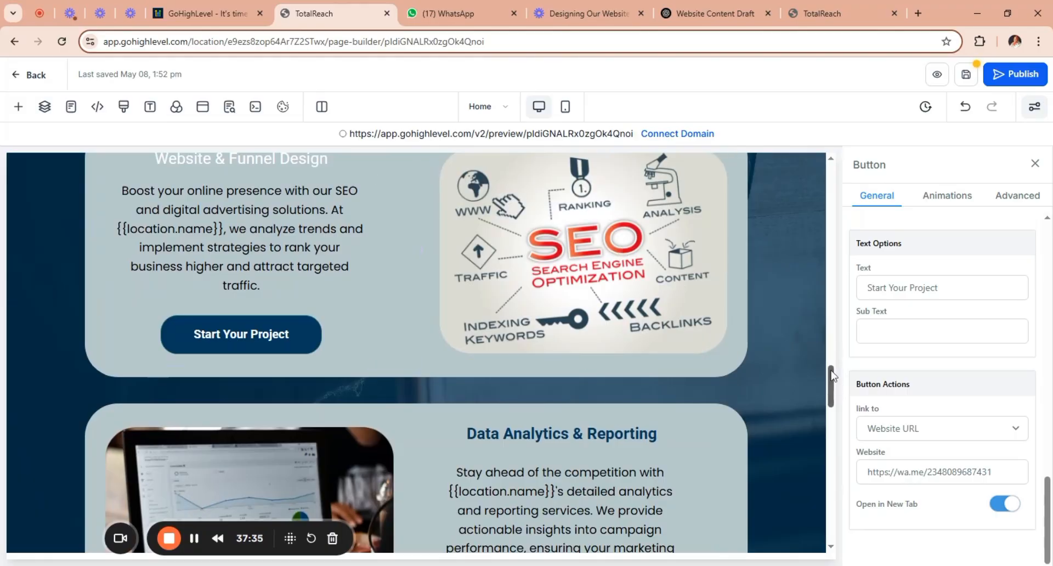
scroll(832, 375, up, 2)
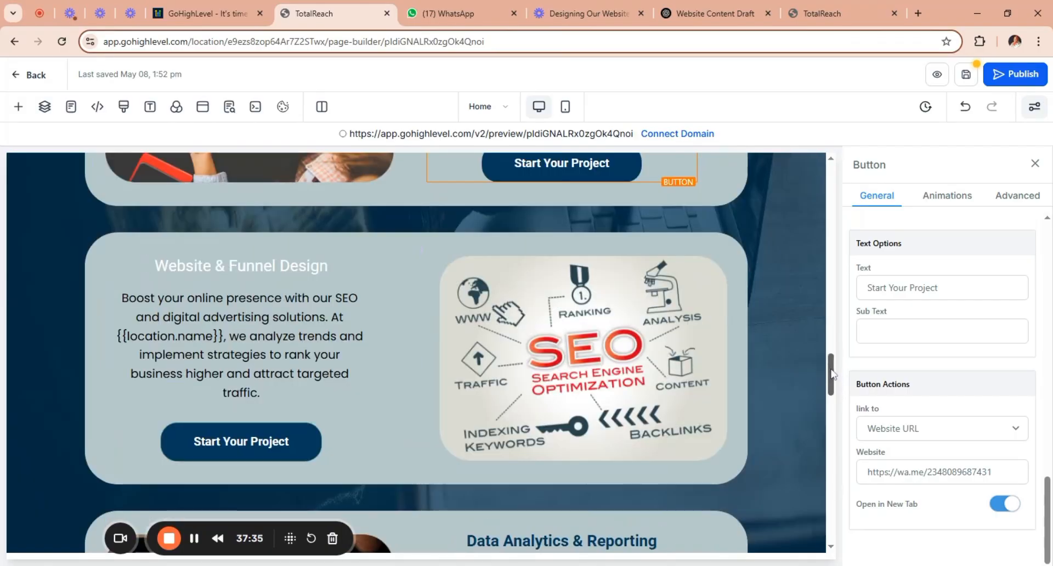
click(298, 266)
click(720, 14)
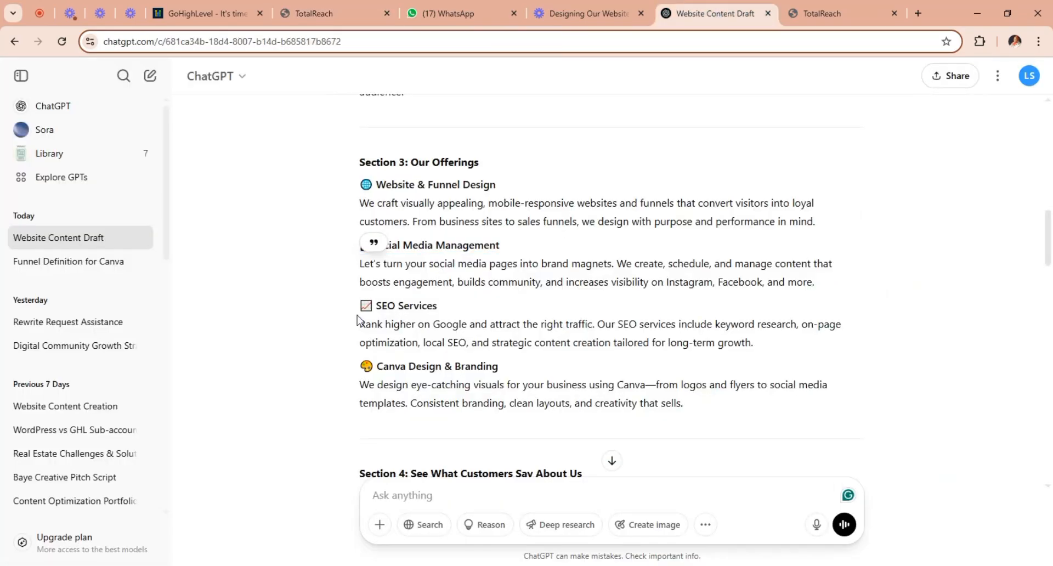
drag(365, 324, 498, 367)
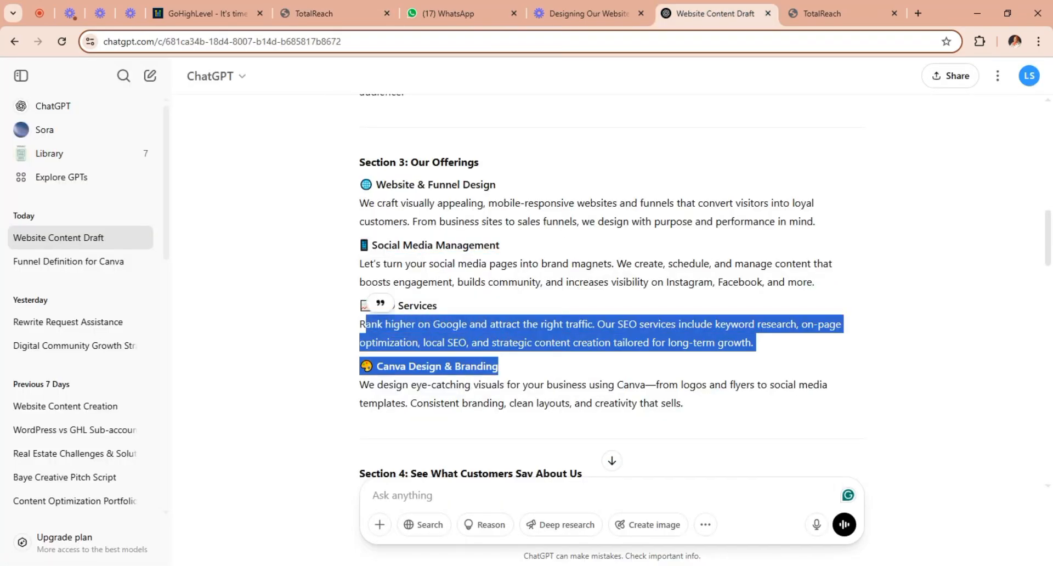
click(453, 305)
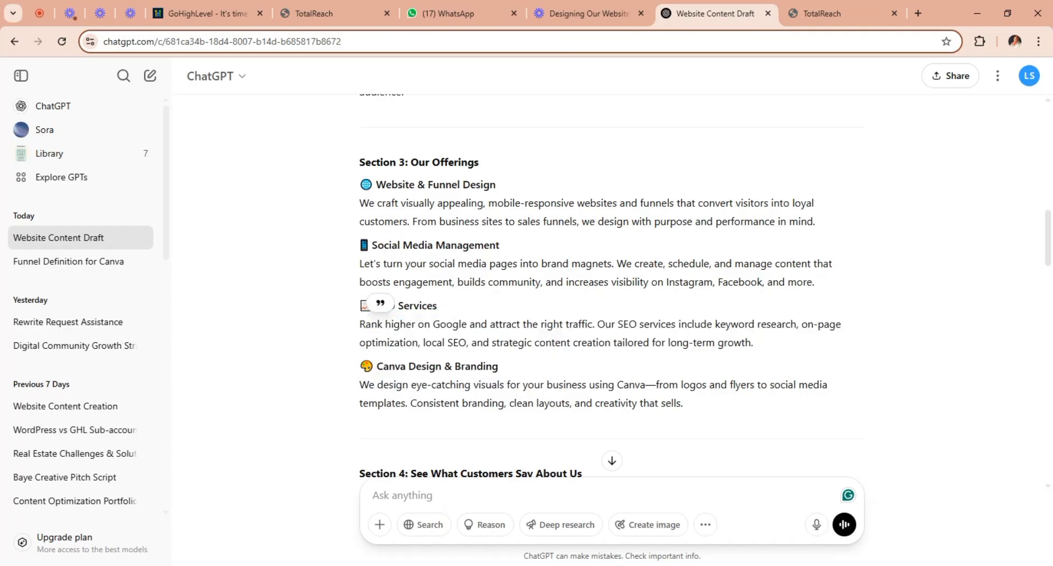
double_click(433, 305)
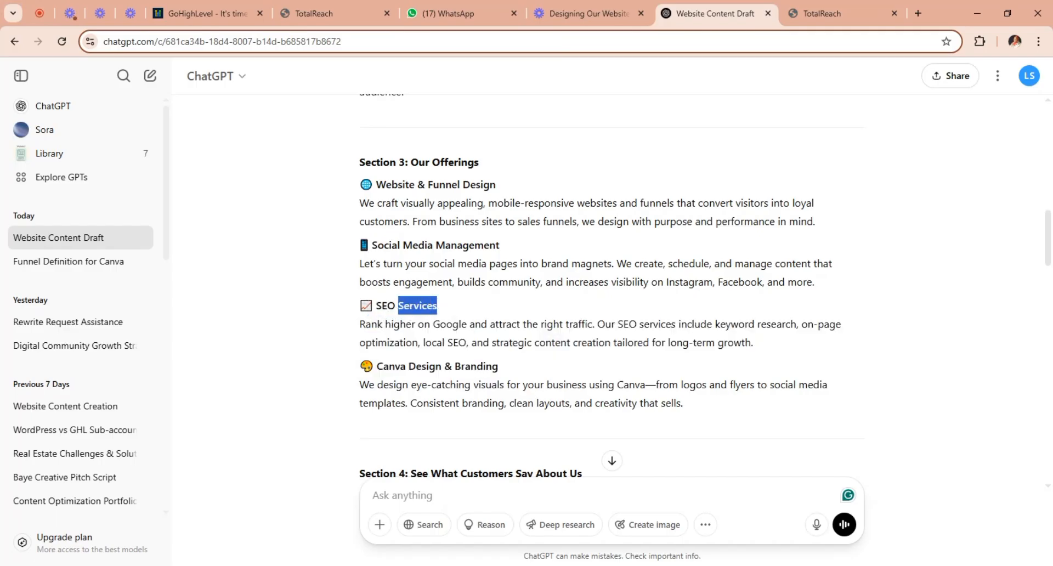
key(shift+Left)
key(shift+Left)
key(shift+Left)
key(shift+Left)
key(ctrl+c)
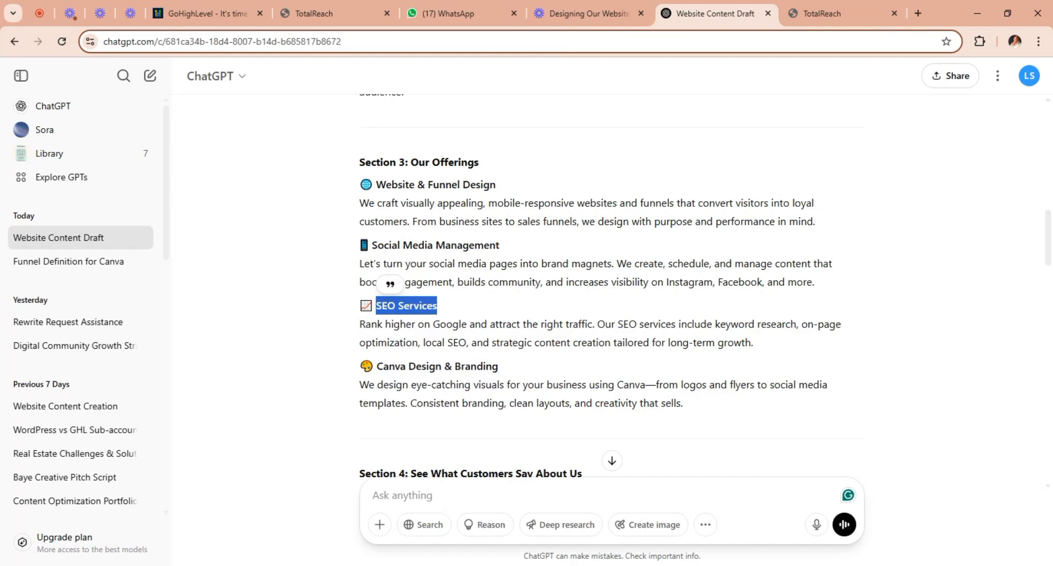
Back in the page builder, replace the SEO card's Website & Funnel Design heading with "SEO Services" and remove the blank line above it.
click(347, 12)
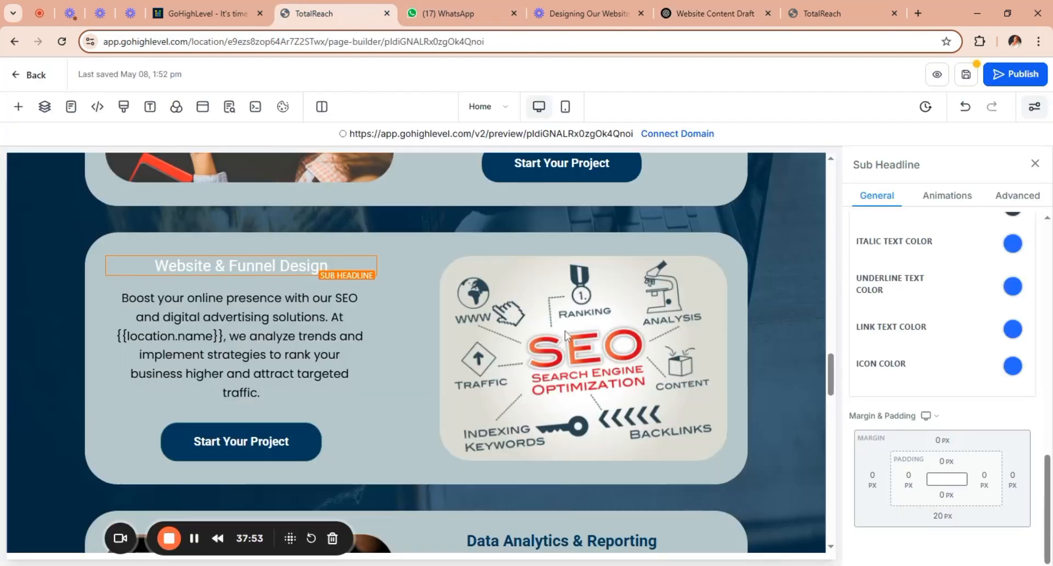
drag(329, 266, 154, 267)
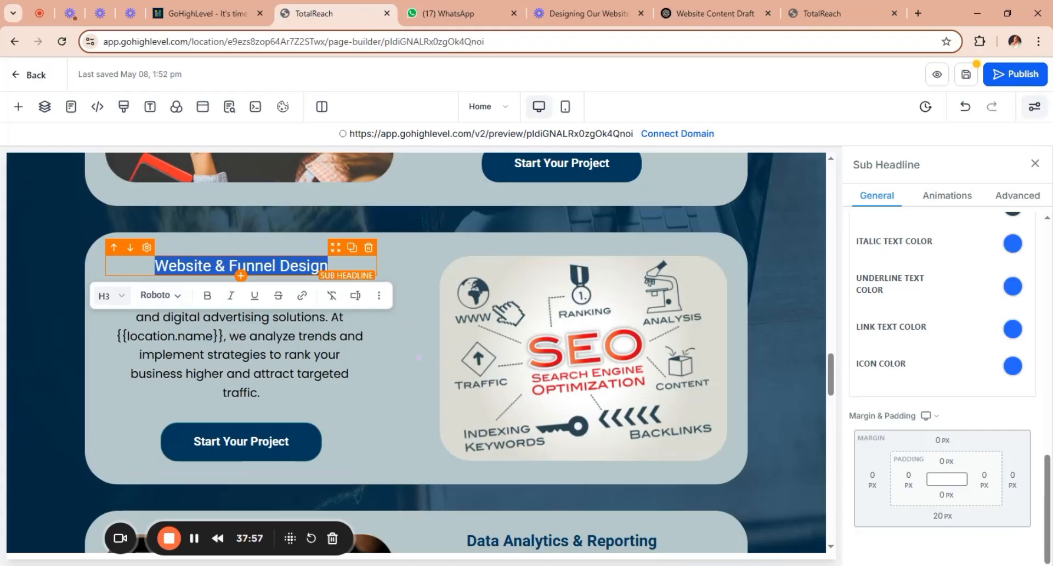
key(ctrl+v)
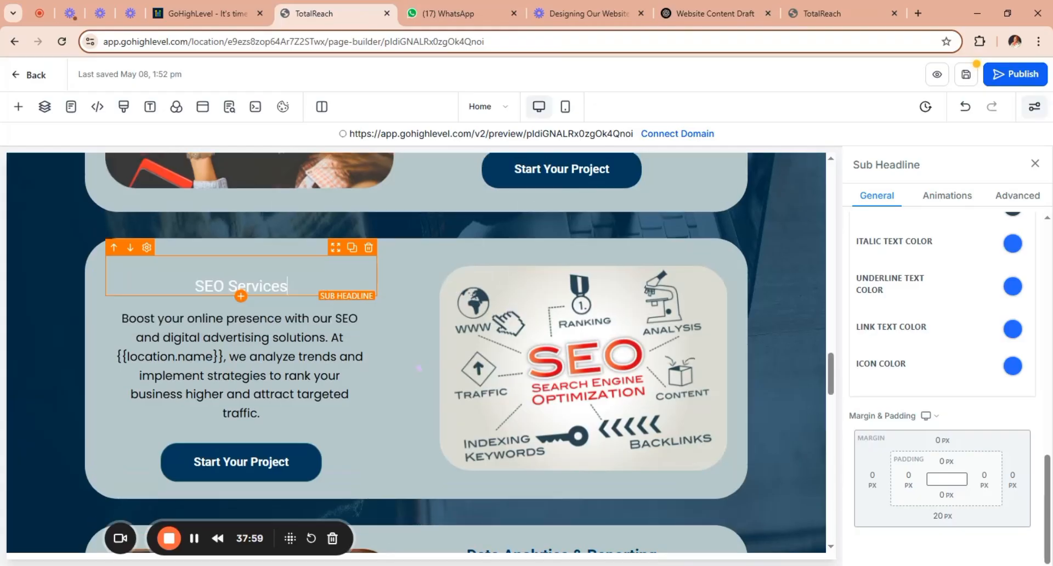
key(BackSpace)
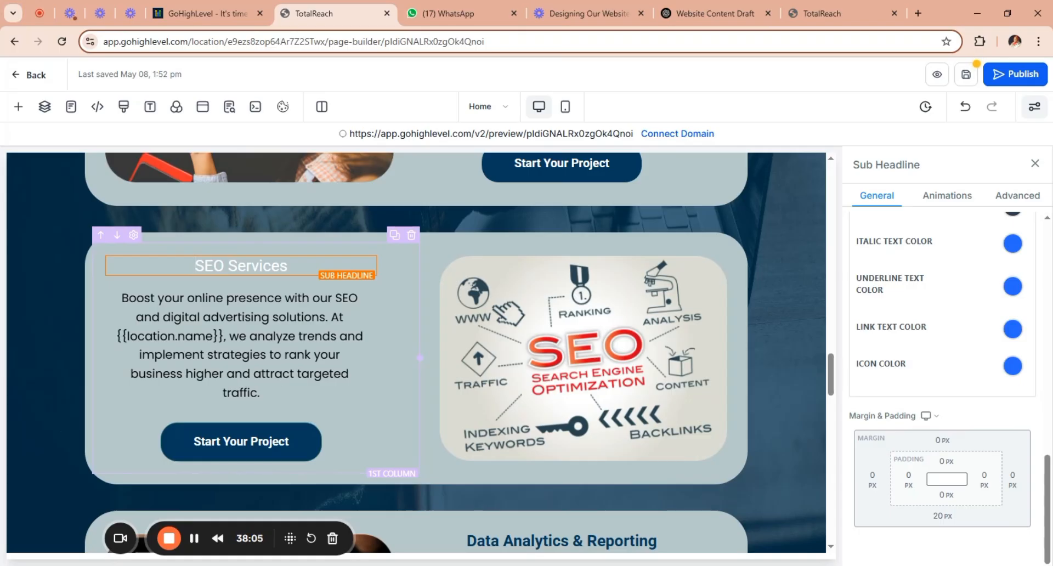
Replace the SEO card's {{location.name}} paragraph with the description starting "Rank higher on Google" from the ChatGPT draft.
click(248, 336)
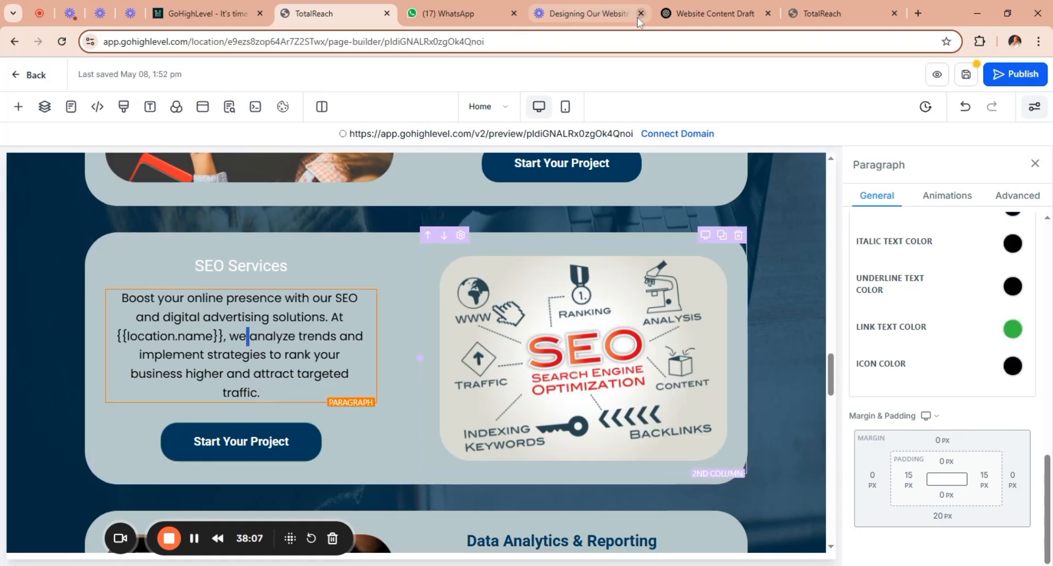
click(710, 13)
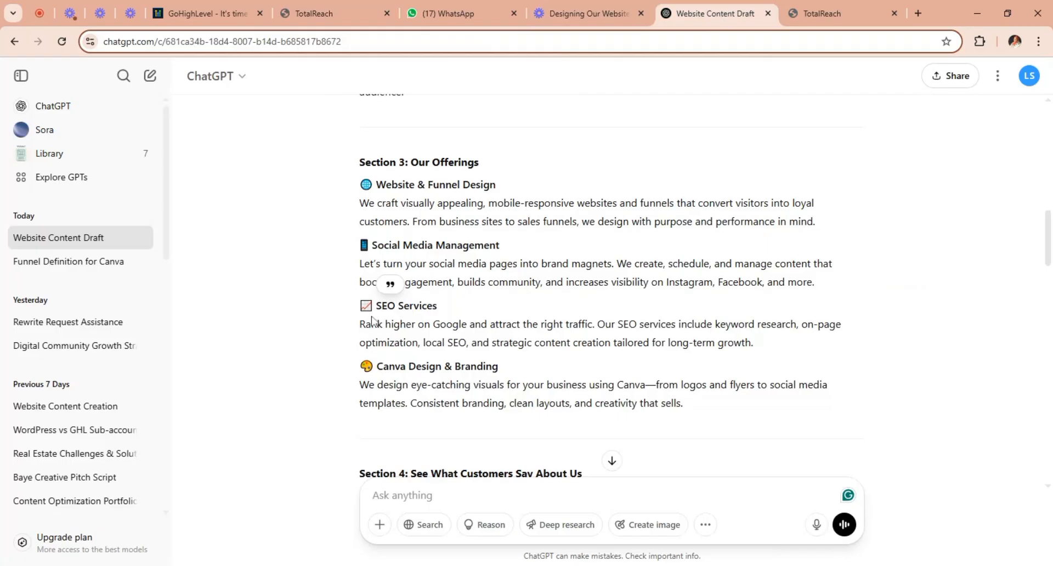
drag(360, 324, 756, 350)
key(ctrl+c)
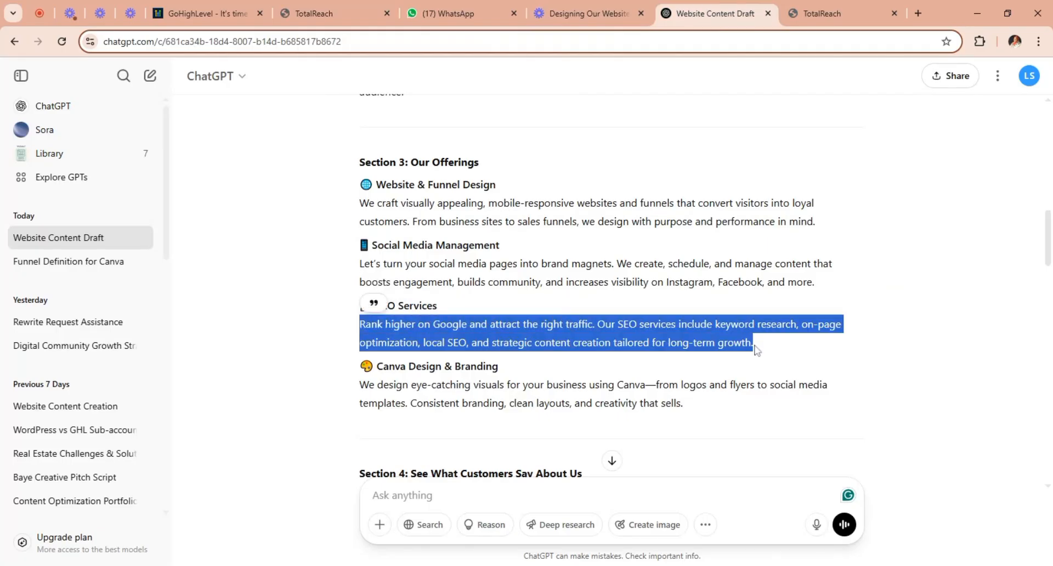
click(314, 13)
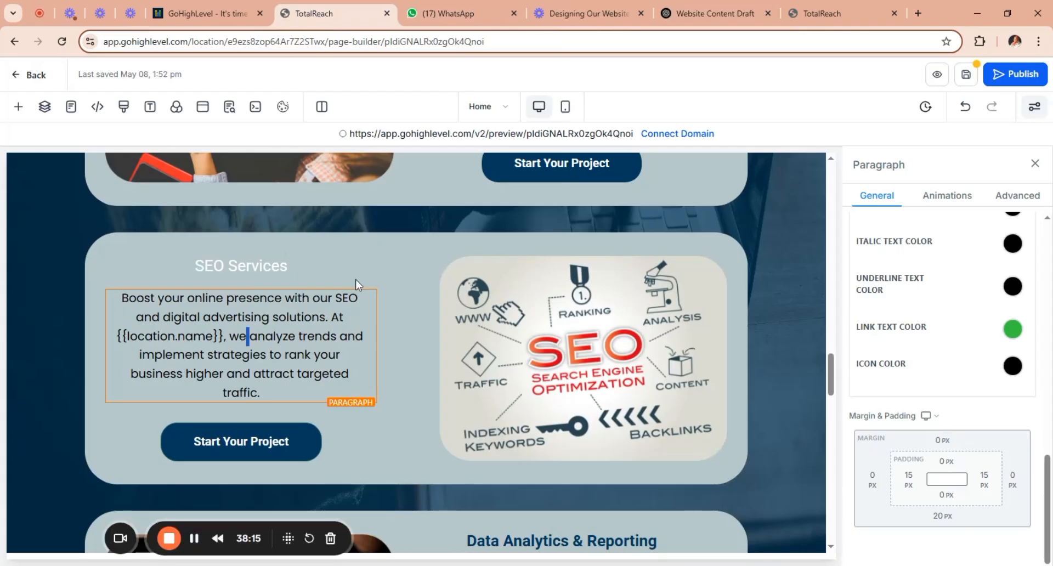
drag(263, 393, 113, 297)
key(ctrl+v)
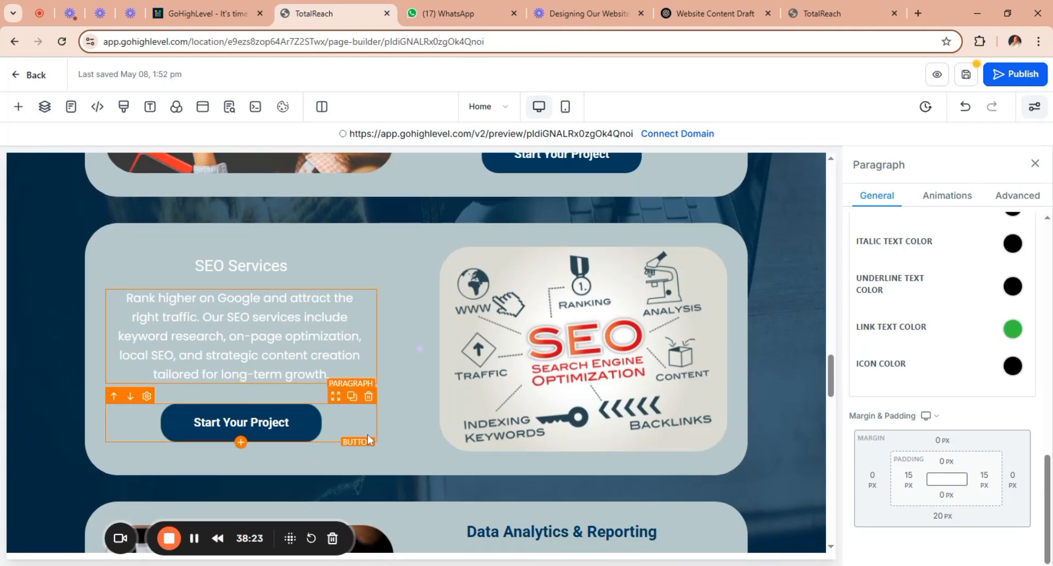
Set the SEO card's Start Your Project button to link to a Website URL.
click(280, 431)
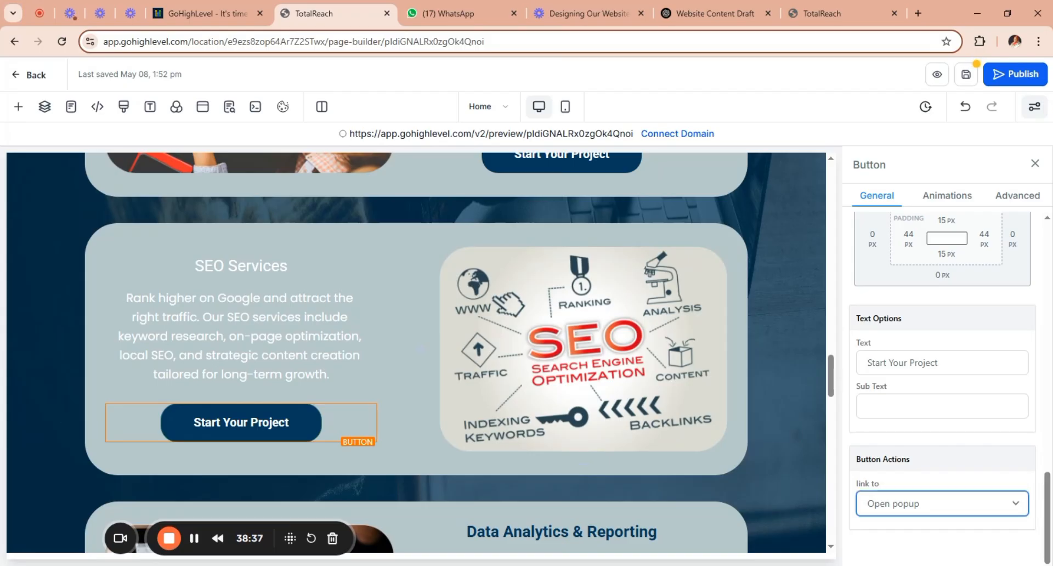
click(949, 362)
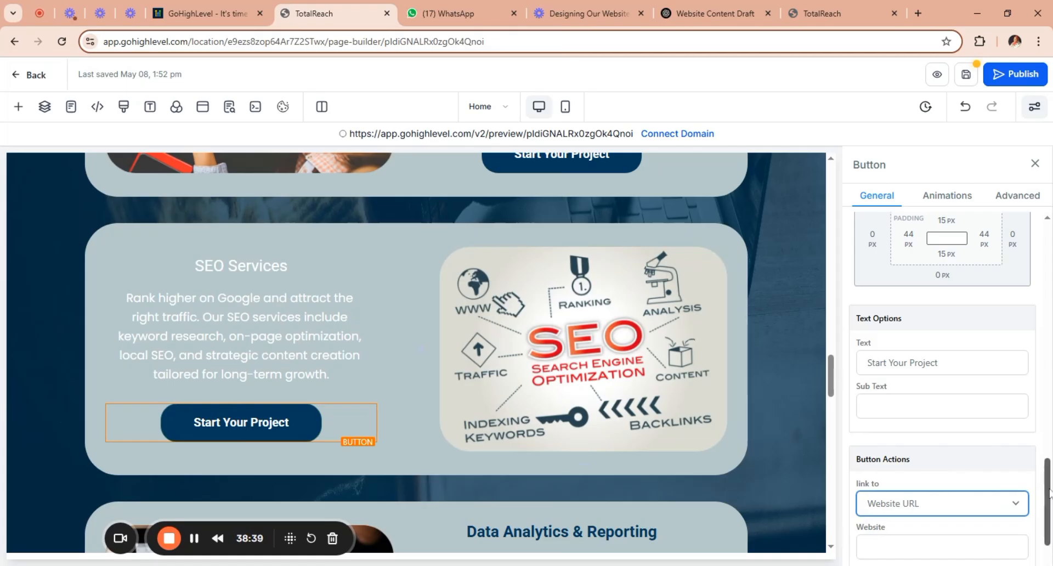
scroll(1049, 492, down, 2)
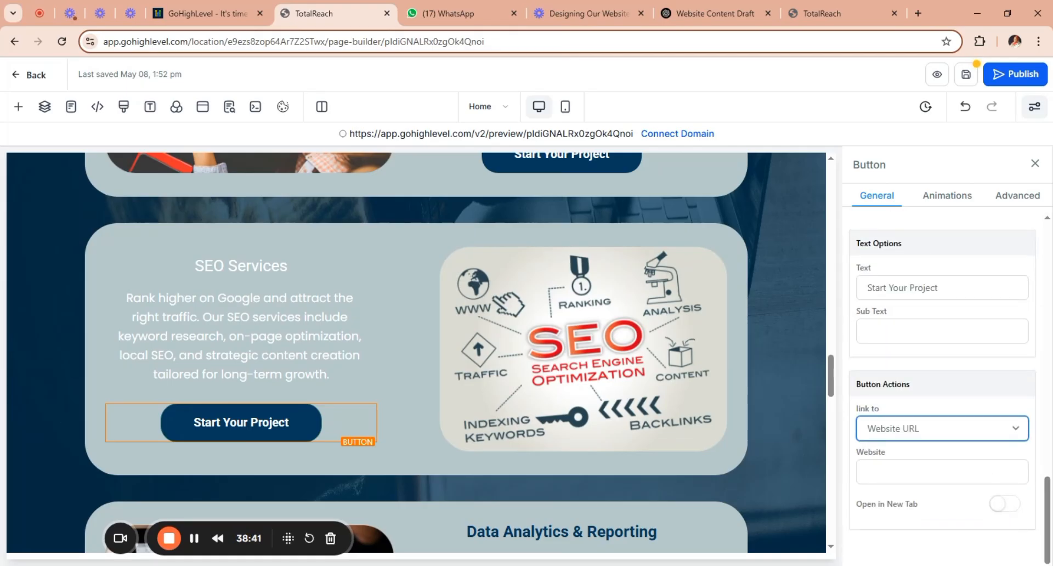
click(942, 472)
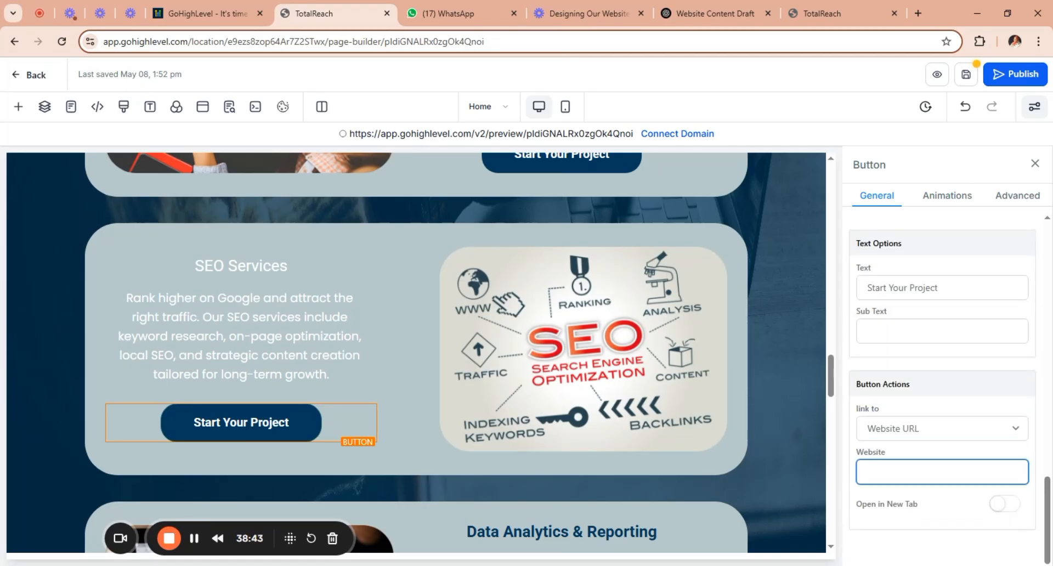
text(https://)
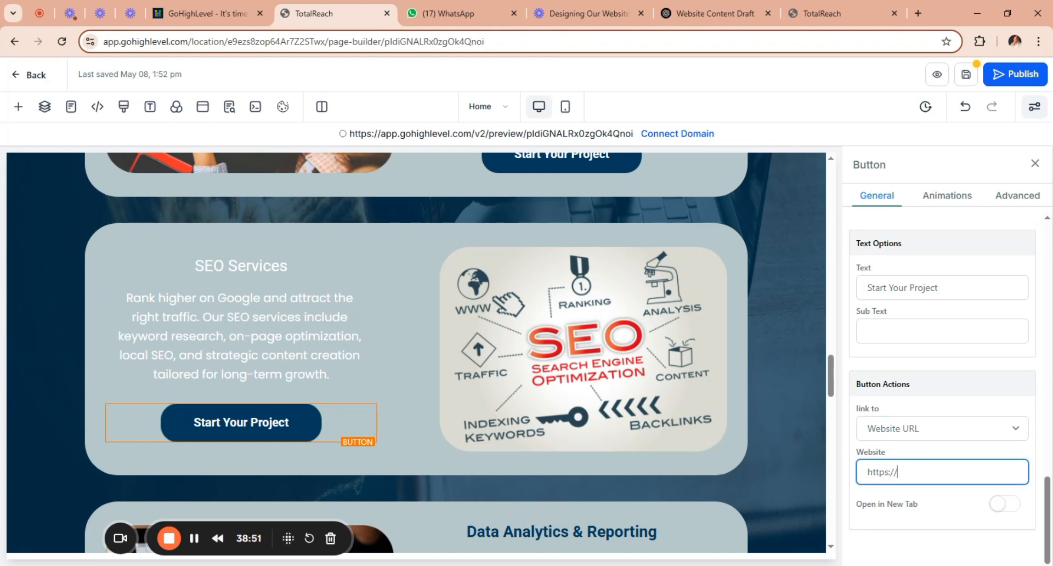
text(wa)
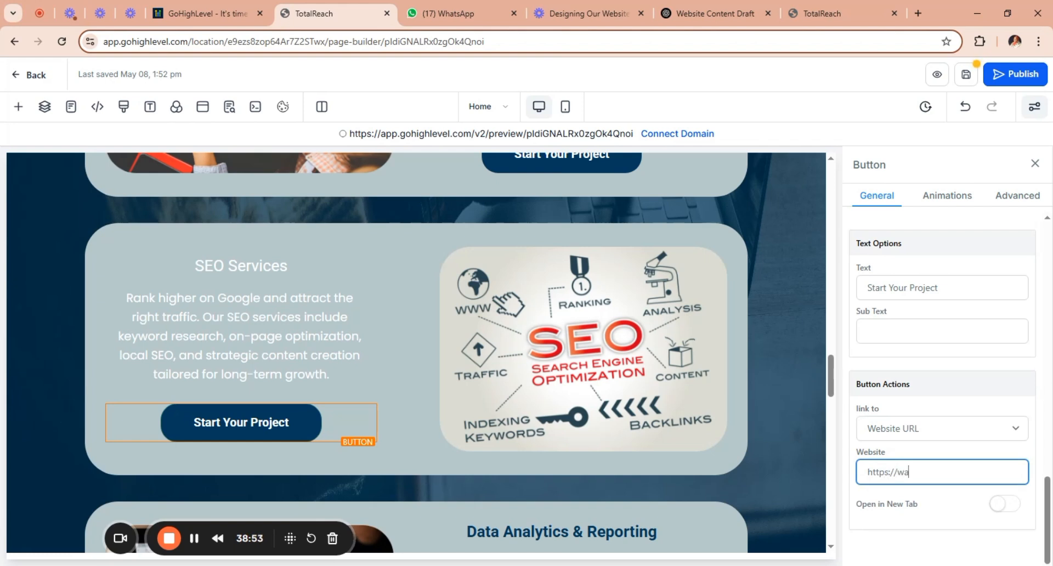
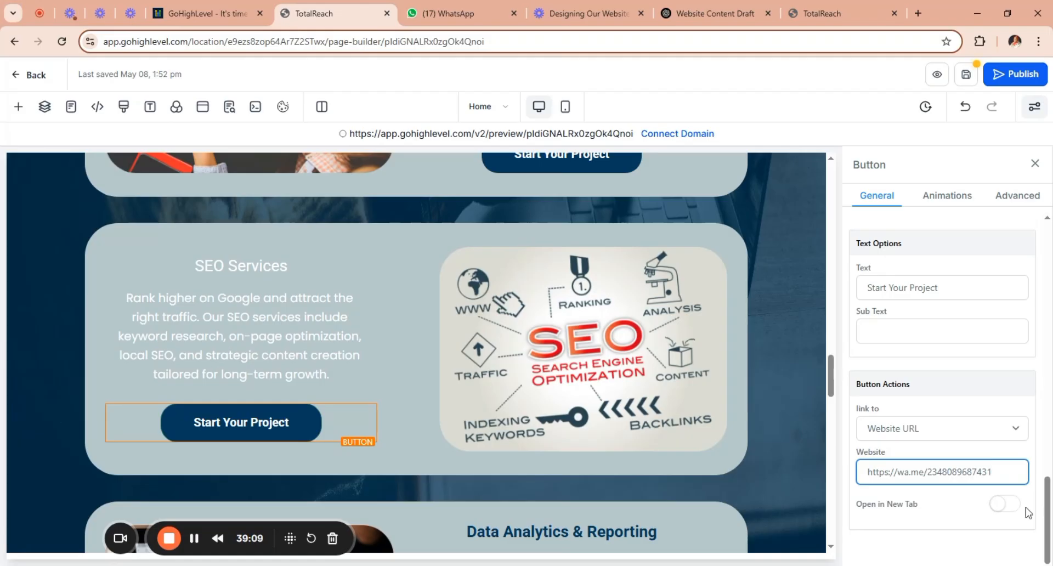
click(1003, 515)
click(1006, 504)
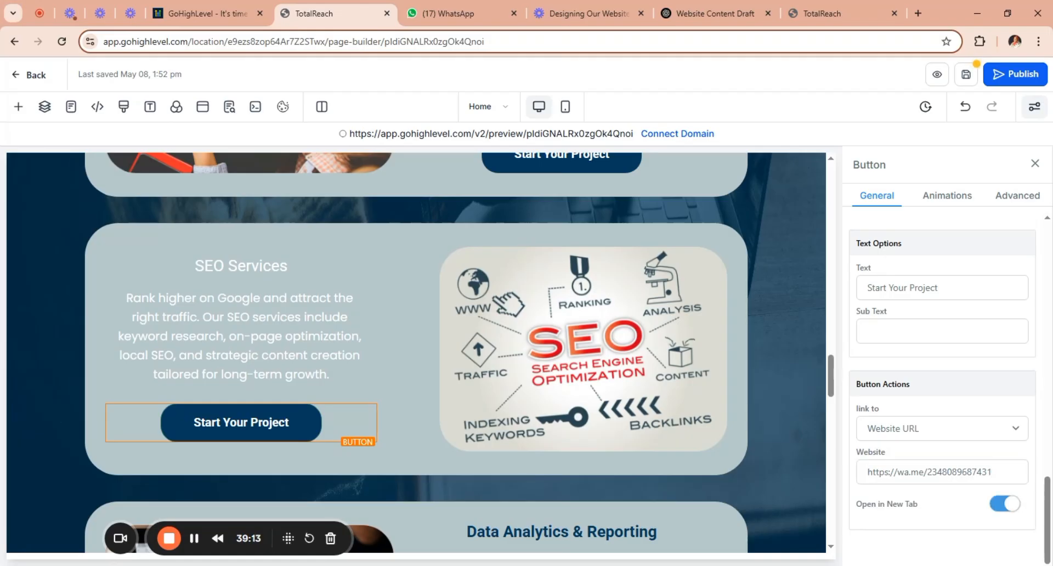
Replace the Data Analytics & Reporting card's heading with "Marketing Design".
drag(831, 371, 838, 413)
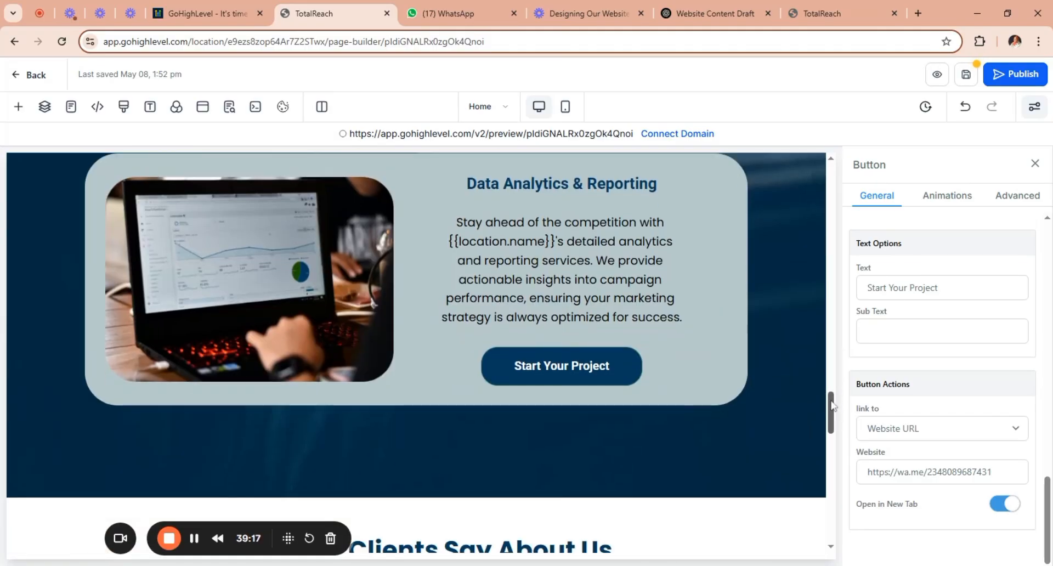
click(716, 12)
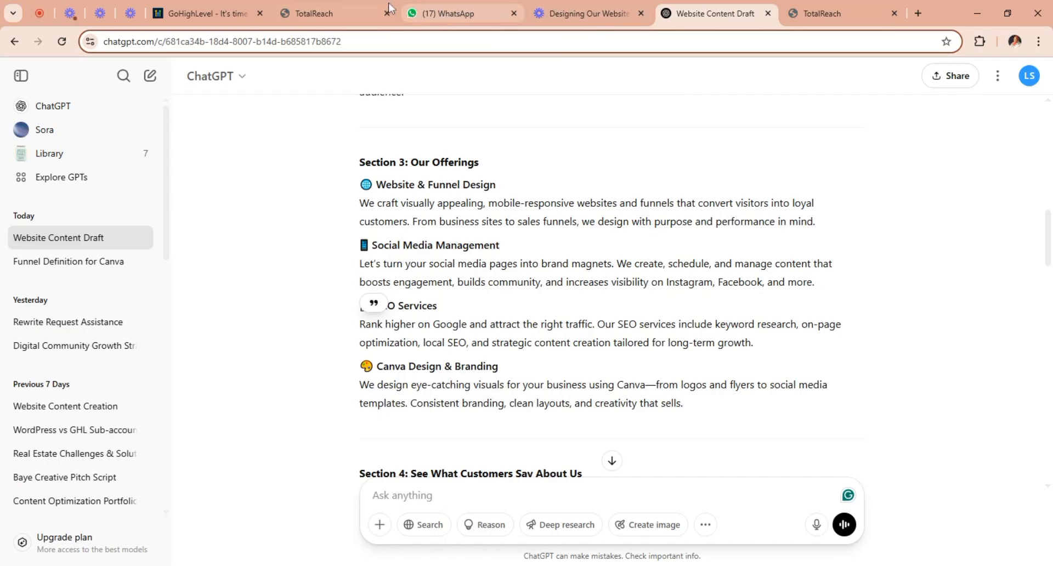
click(326, 12)
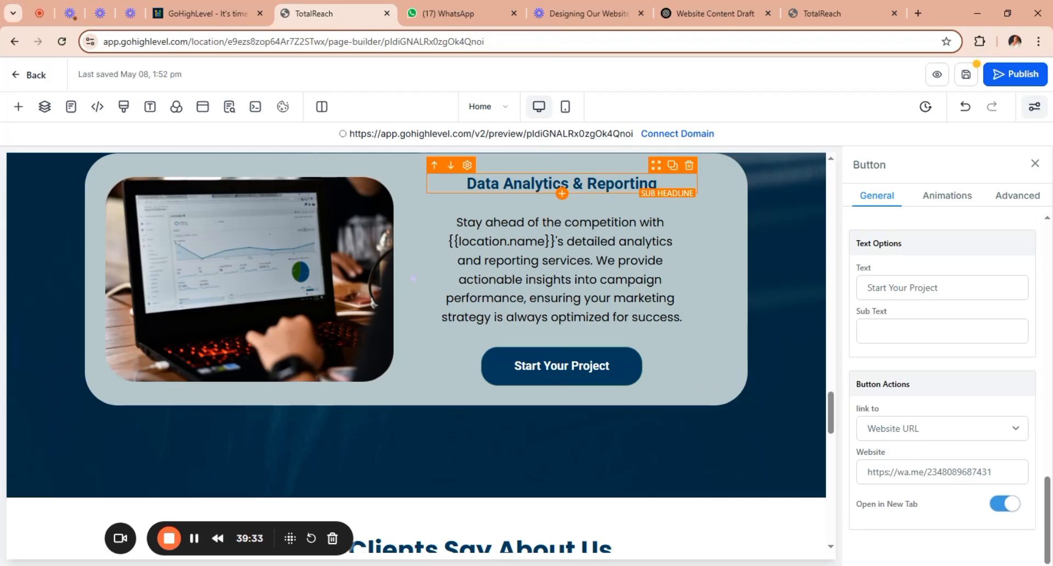
drag(657, 184, 466, 183)
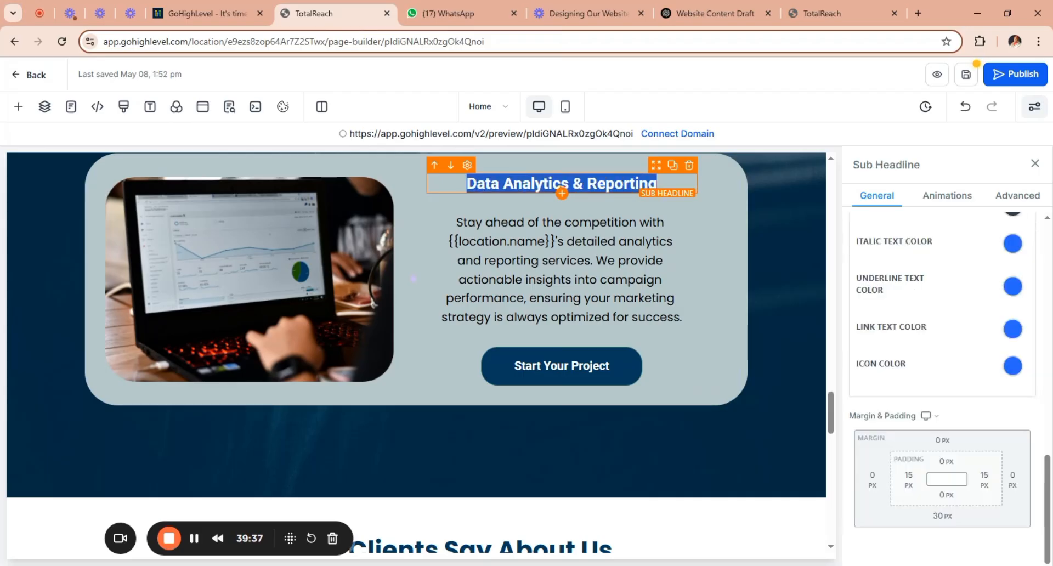
text(Mark)
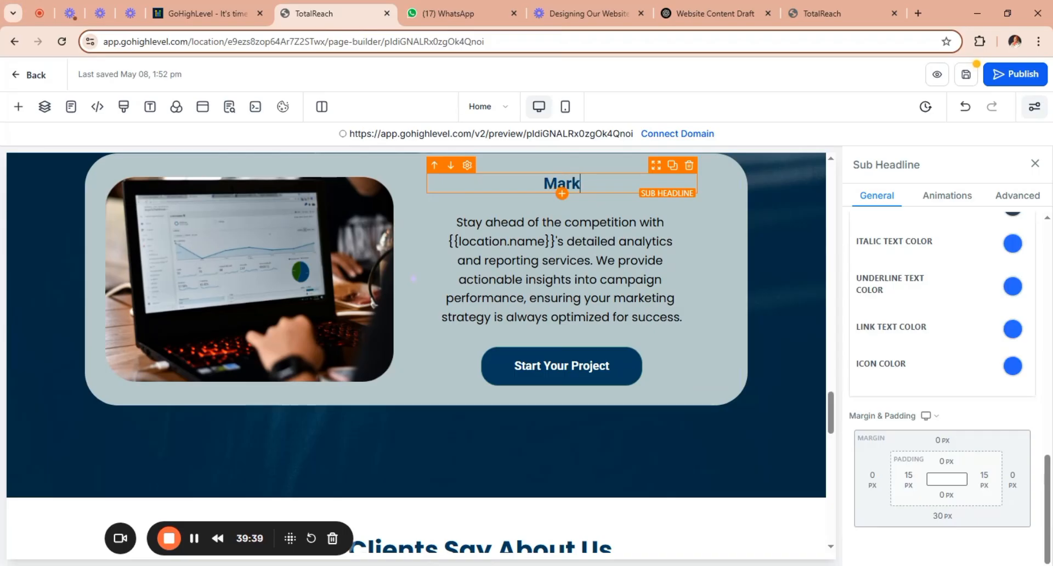
text(eting )
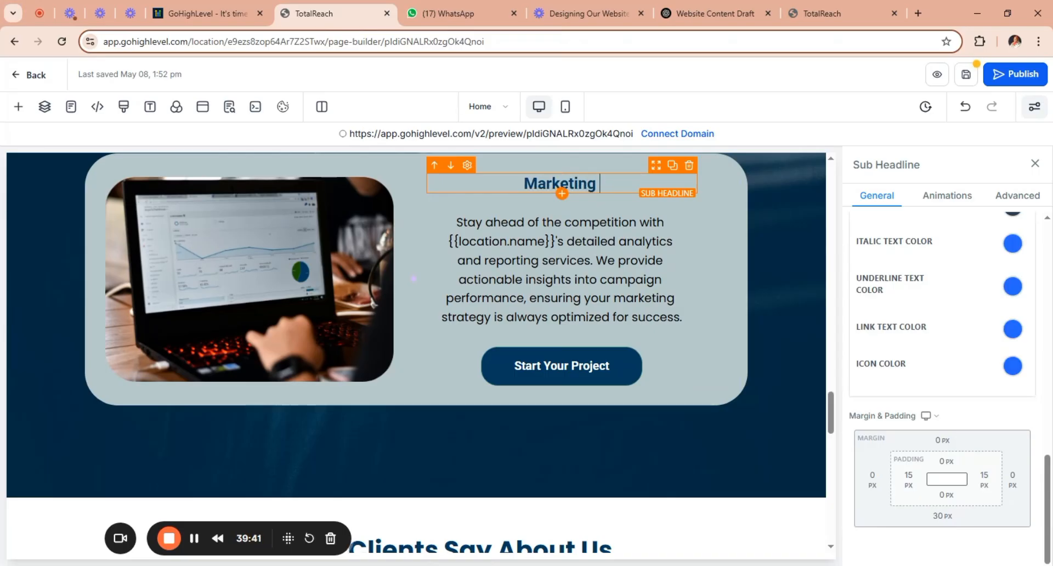
text(Design)
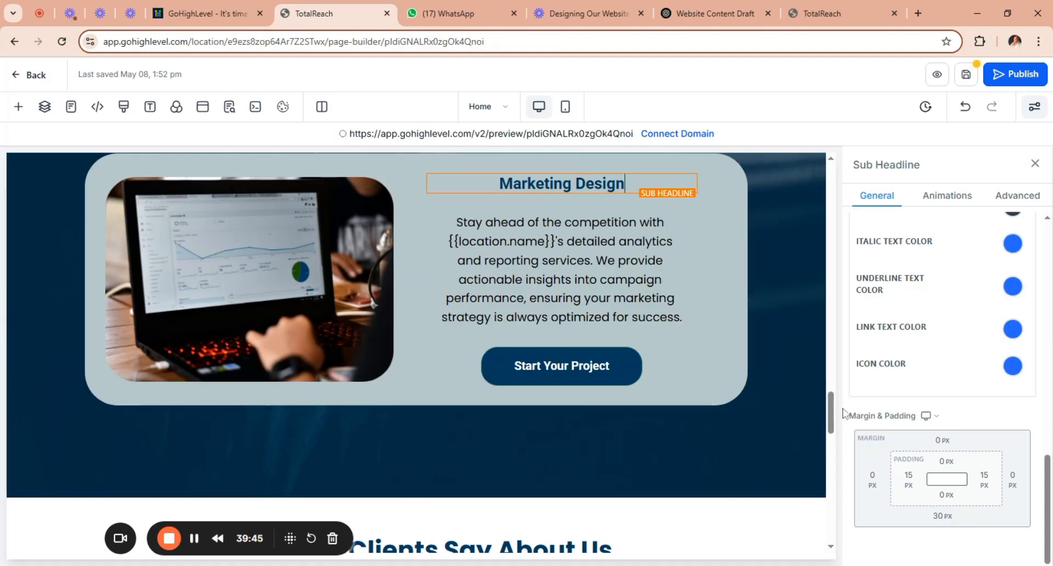
Copy the Canva Design & Branding description starting "We design eye-catching visuals" from the ChatGPT website draft.
drag(832, 412, 832, 393)
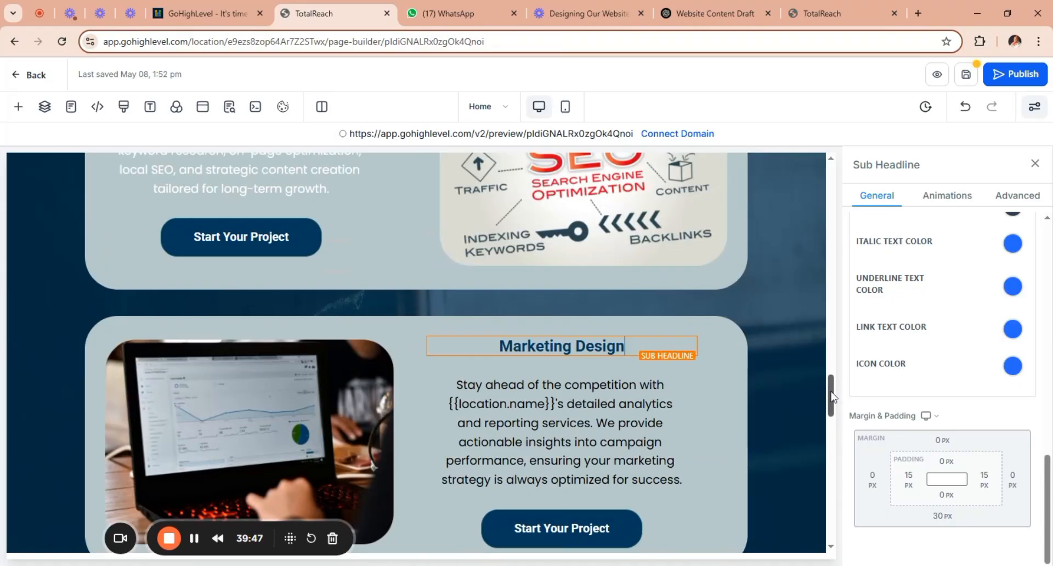
scroll(703, 367, down, 1)
click(591, 360)
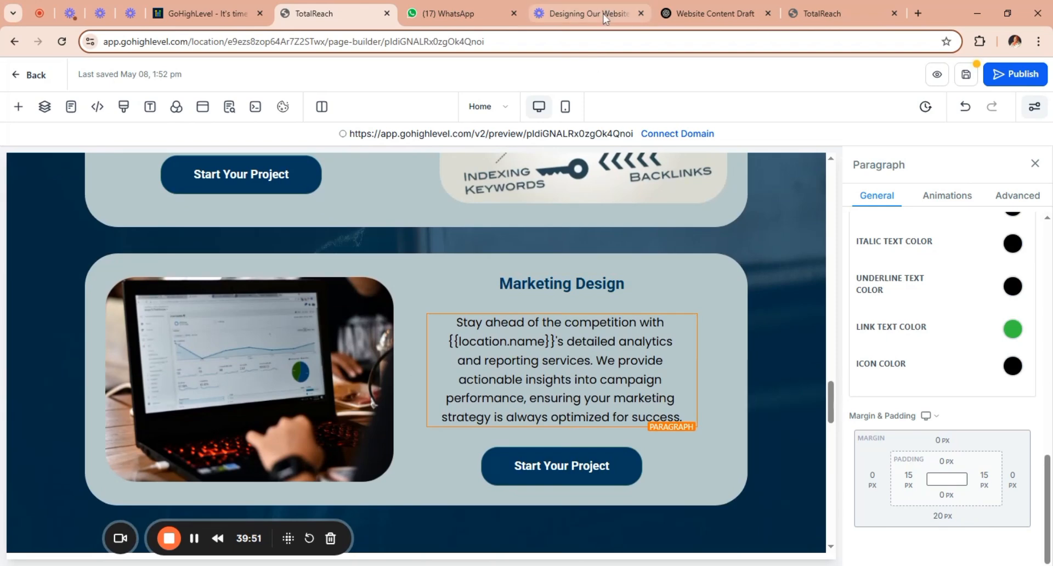
click(718, 12)
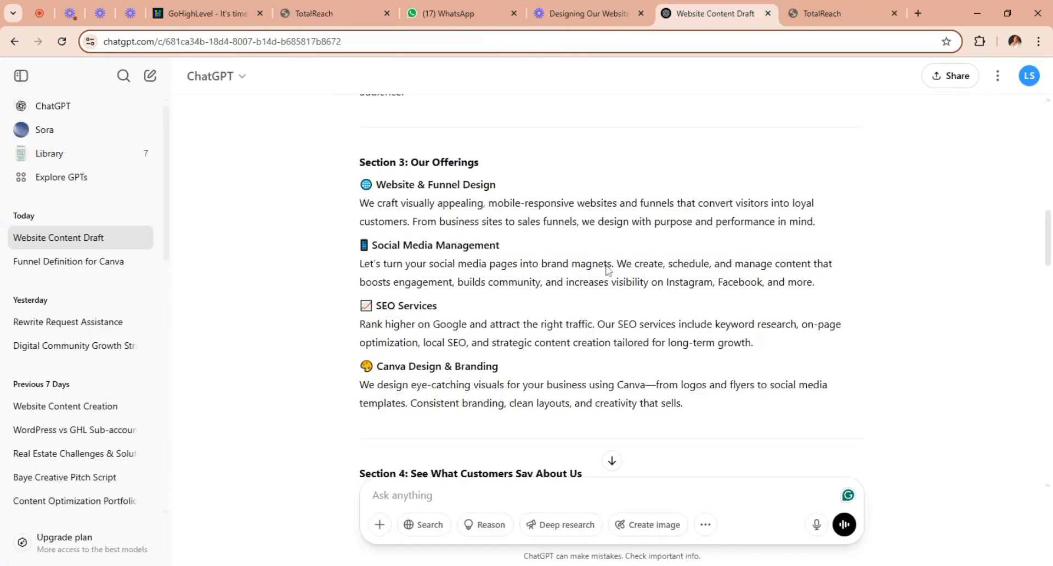
drag(686, 405, 338, 393)
key(ctrl+c)
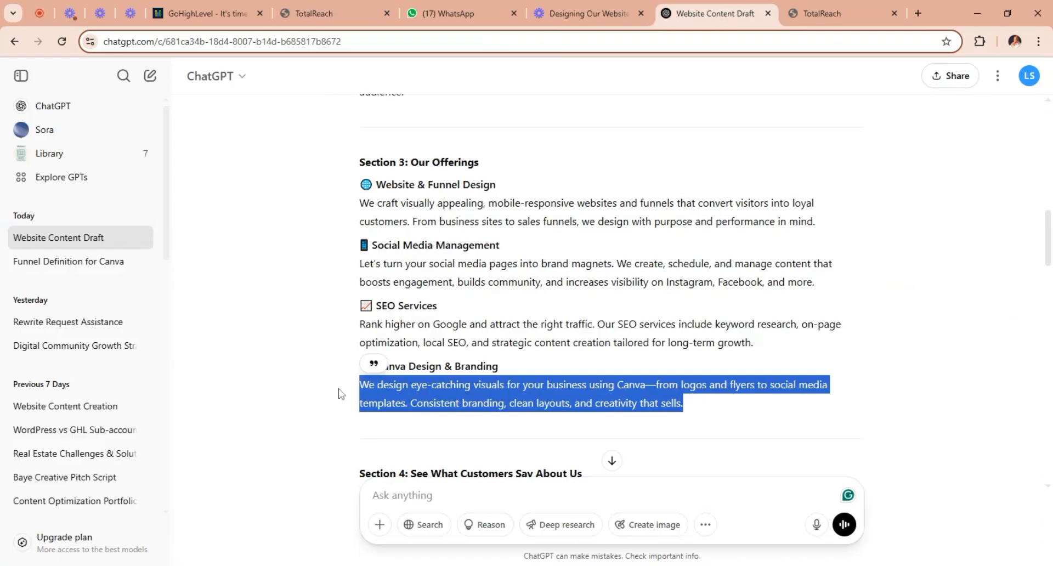
Back in the page builder, replace the Marketing Design card's {{location.name}} paragraph with the copied description and remove the blank line above it.
click(338, 15)
click(686, 418)
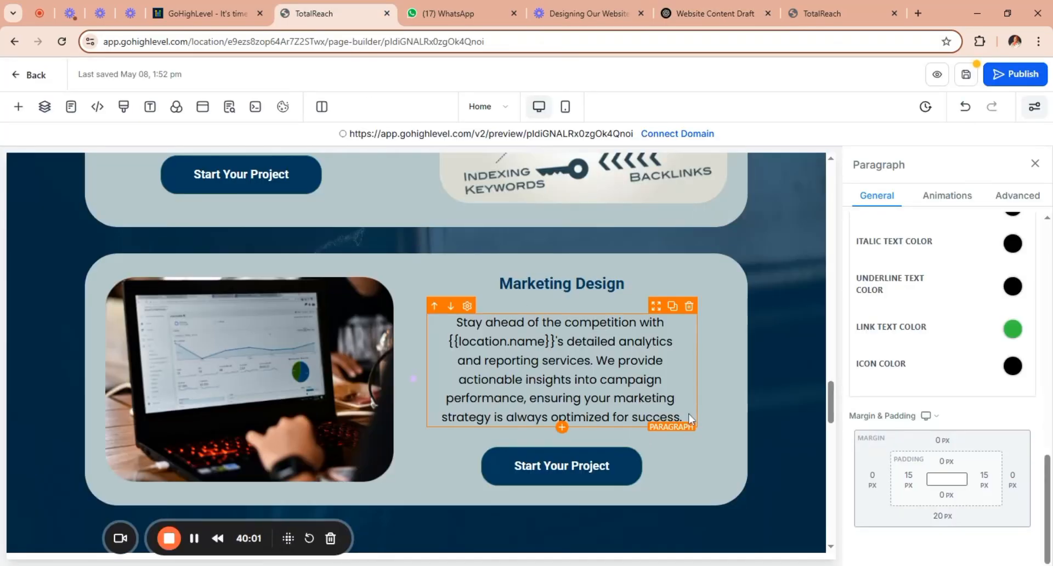
drag(687, 414, 455, 321)
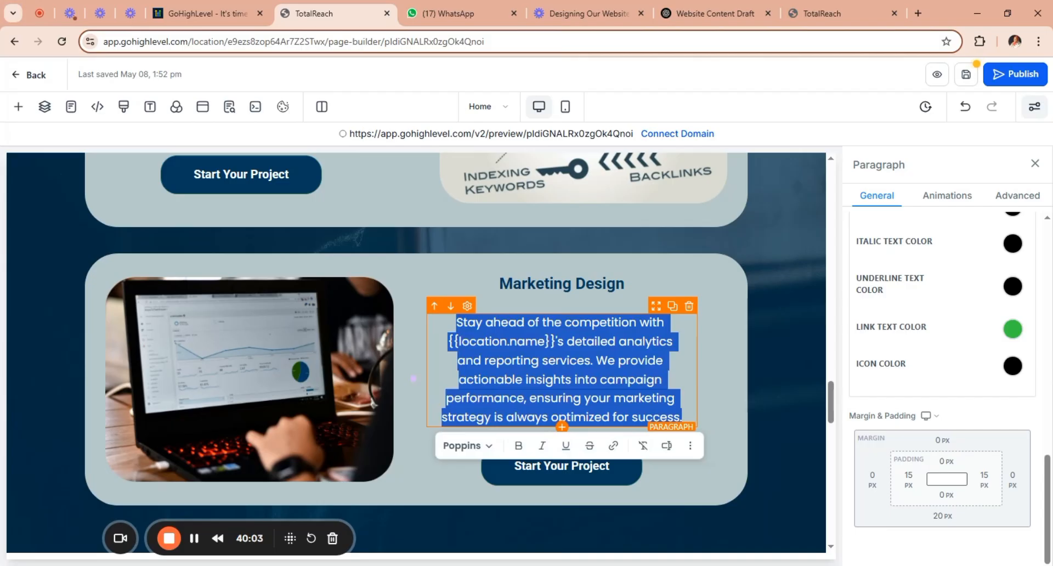
key(ctrl+v)
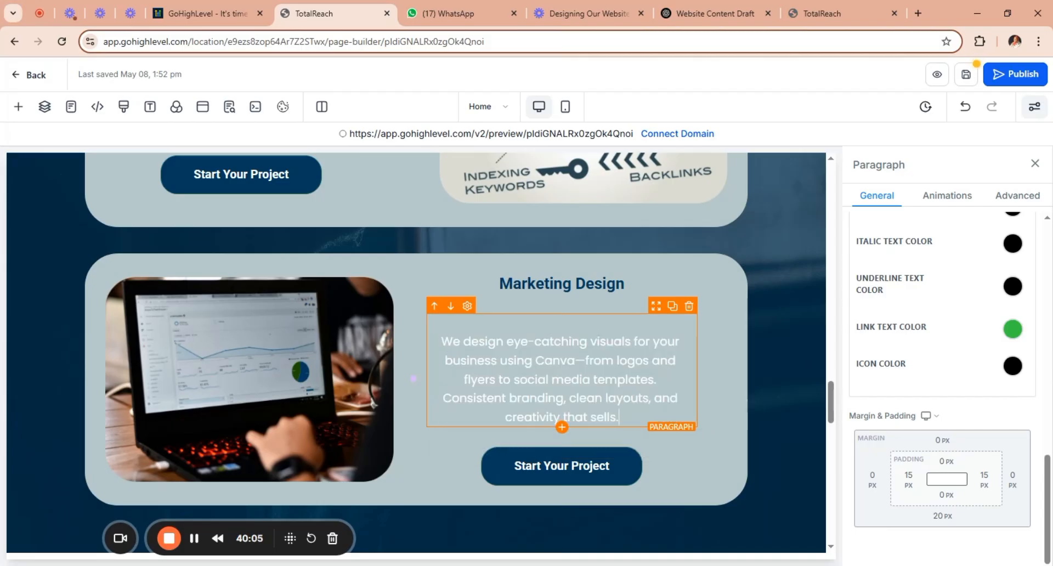
click(442, 342)
key(BackSpace)
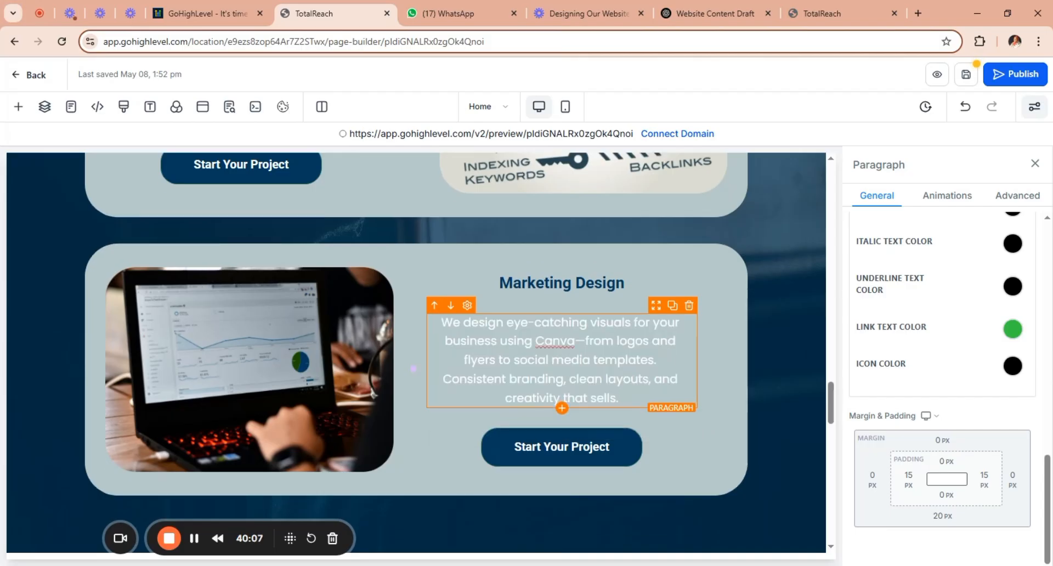
Change the text color of the Marketing Design card's paragraph to black.
click(686, 361)
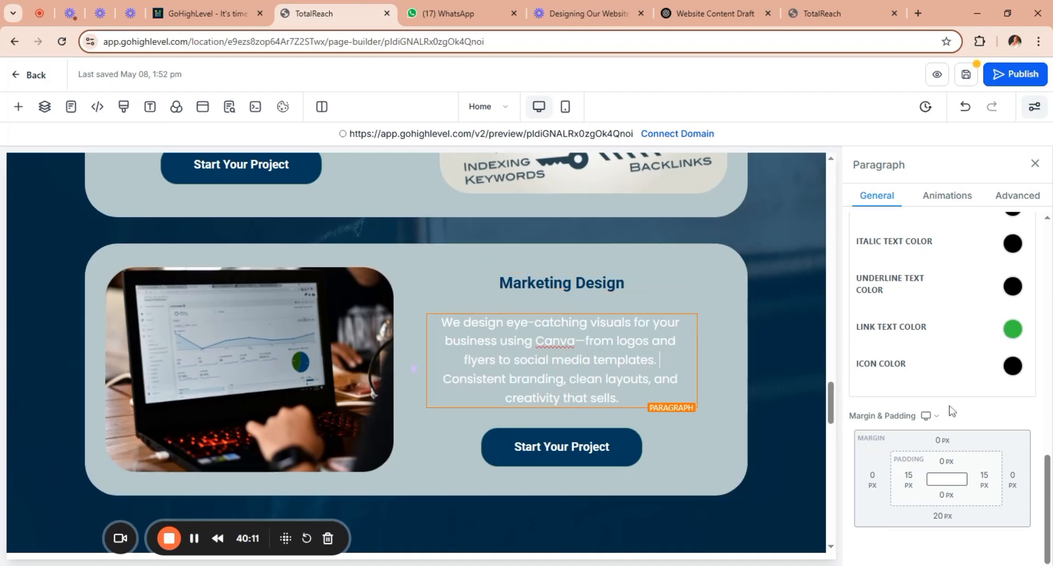
scroll(1049, 461, up, 2)
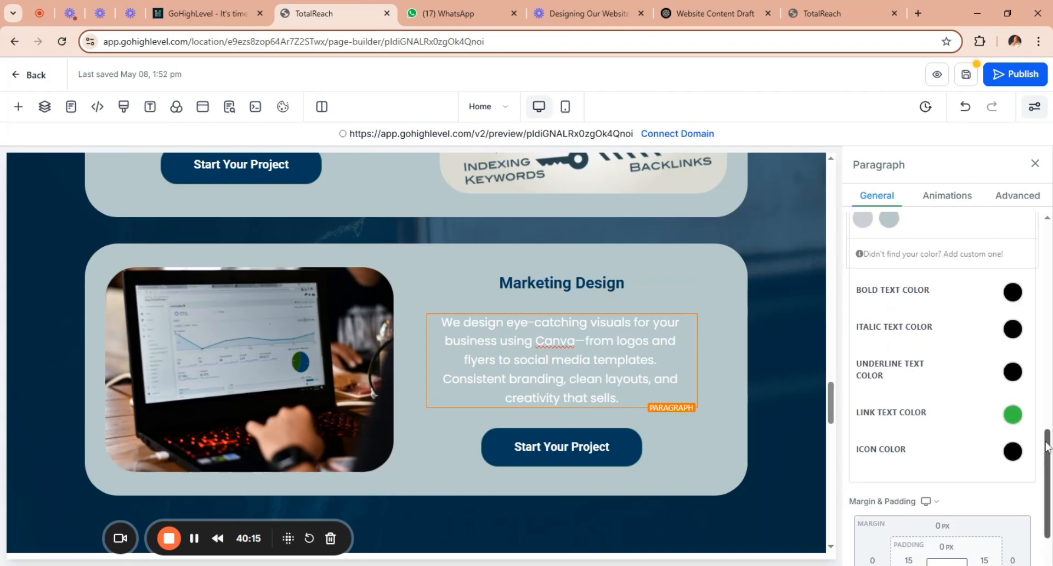
drag(1049, 439, 1050, 373)
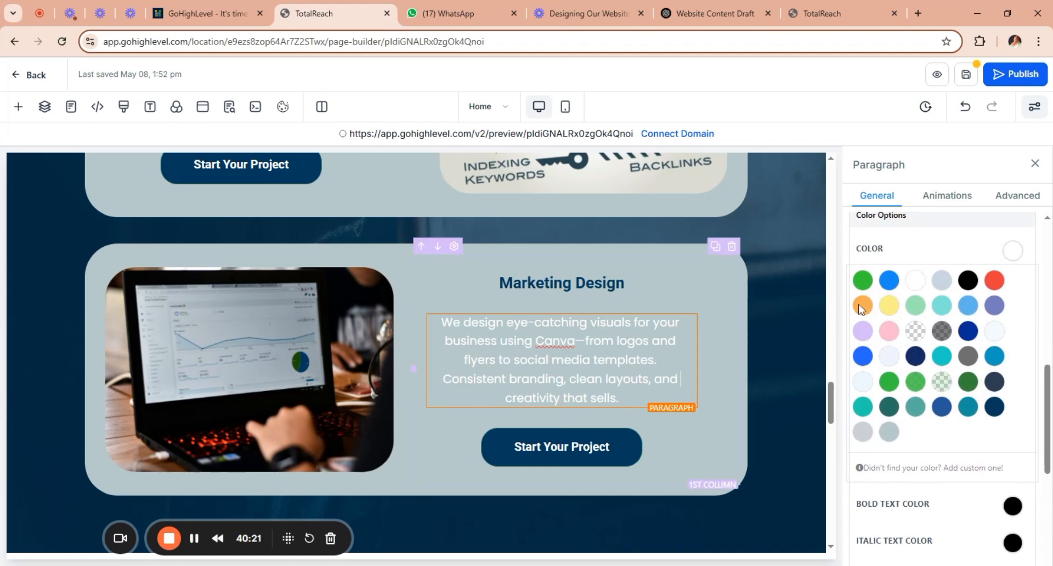
click(1012, 253)
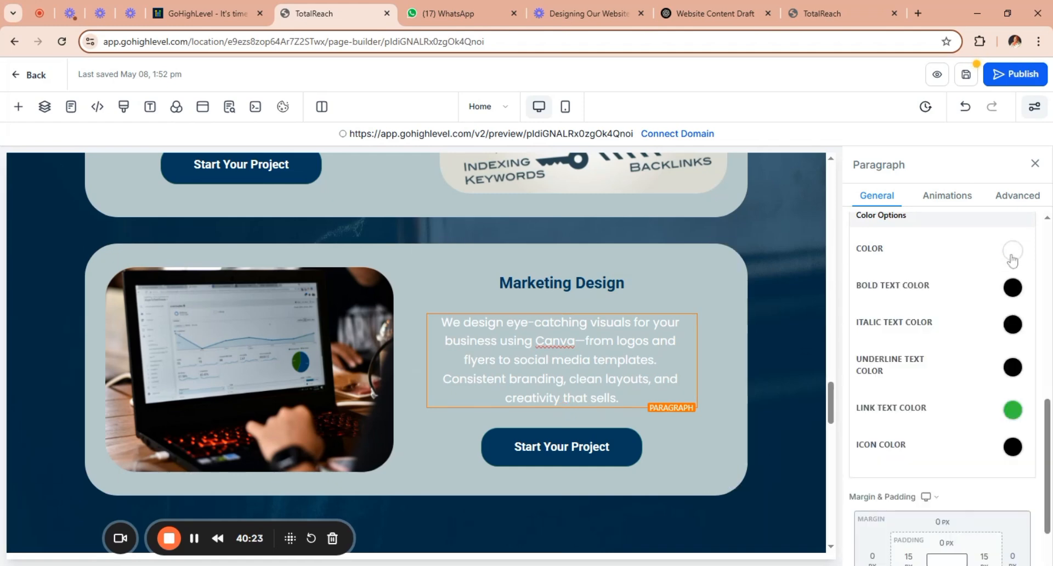
click(1012, 253)
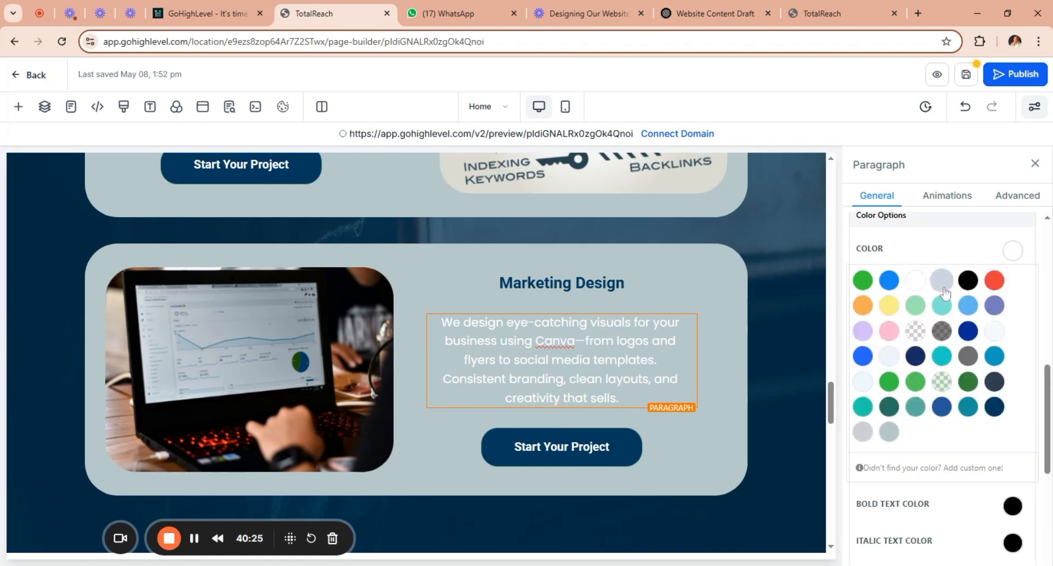
click(672, 370)
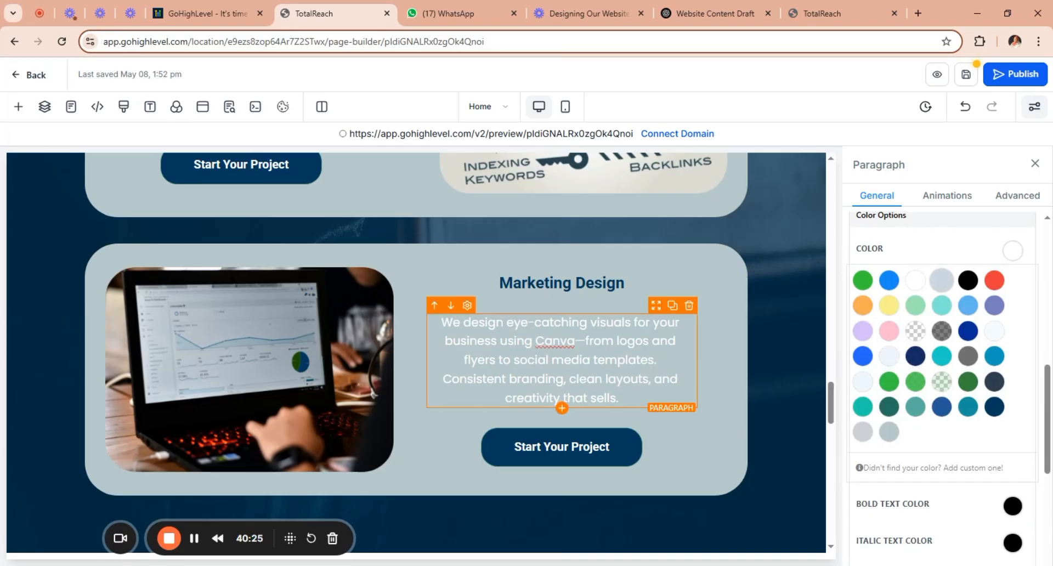
click(968, 280)
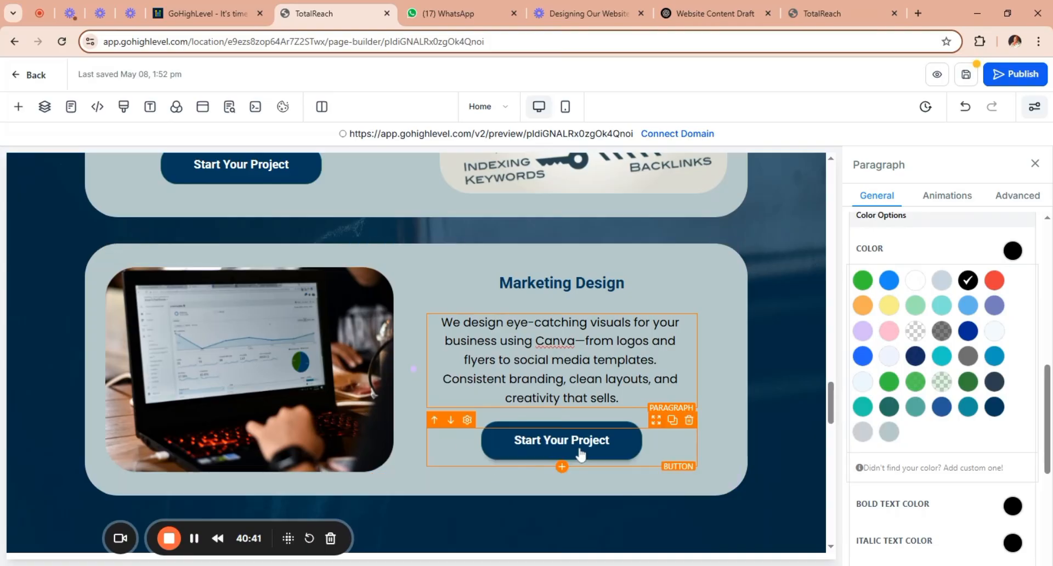
click(613, 447)
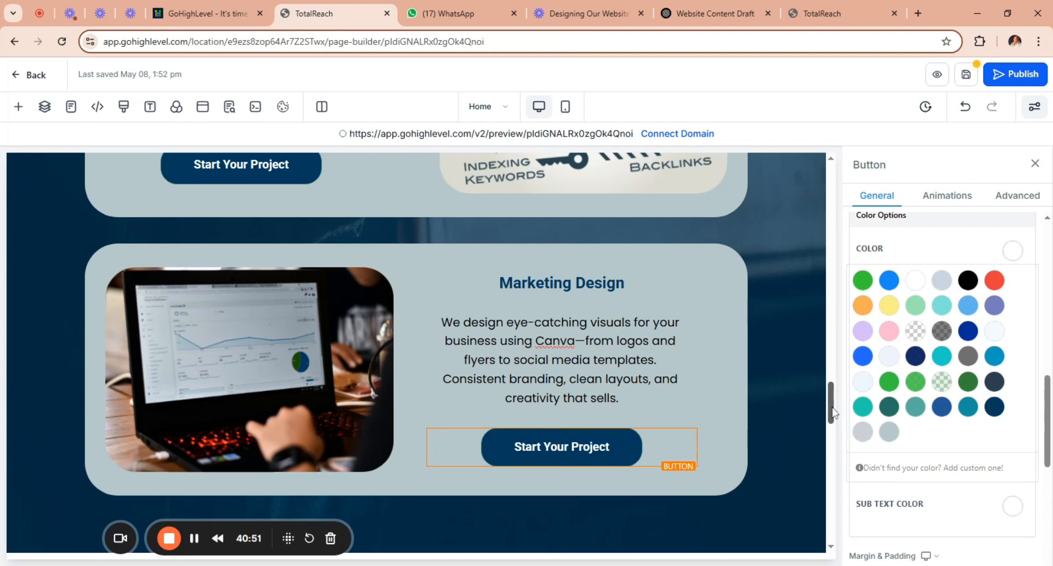
mouse_move(832, 414)
mouse_down()
mouse_move(832, 456)
mouse_move(839, 383)
mouse_move(843, 420)
mouse_up()
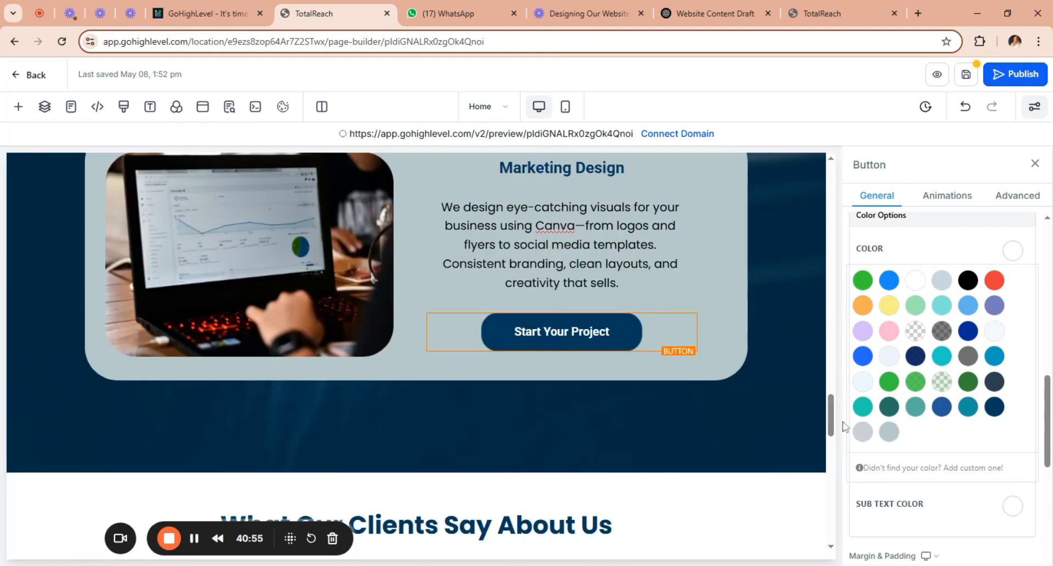
mouse_move(683, 344)
drag(1048, 421, 1048, 515)
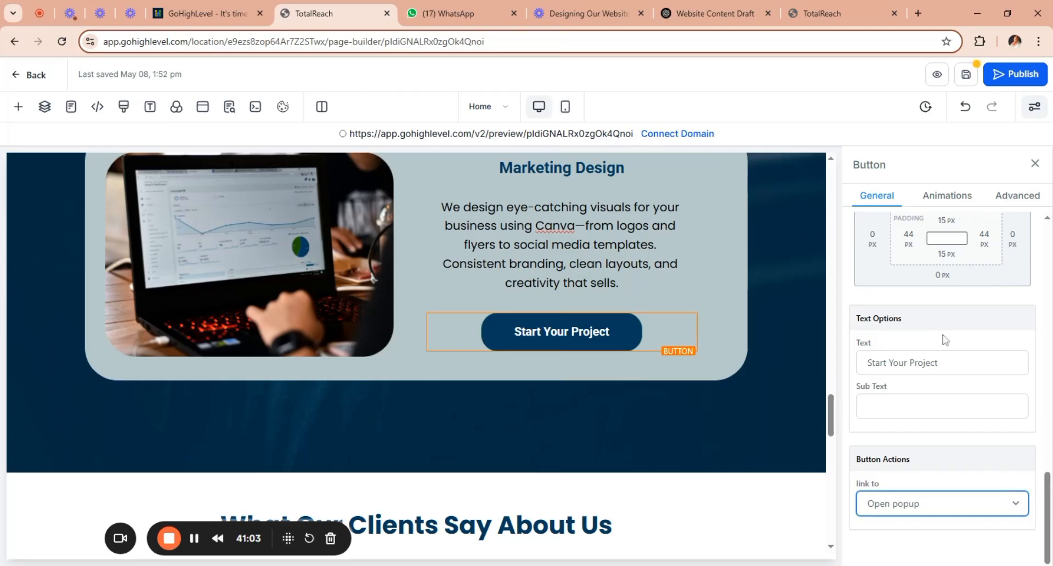
click(962, 422)
click(999, 538)
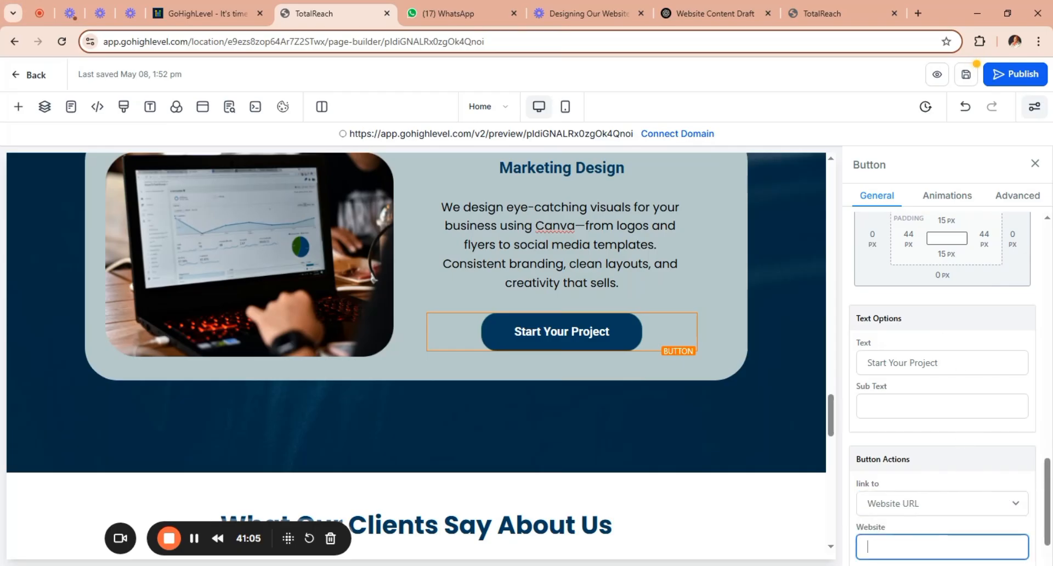
key(ctrl+v)
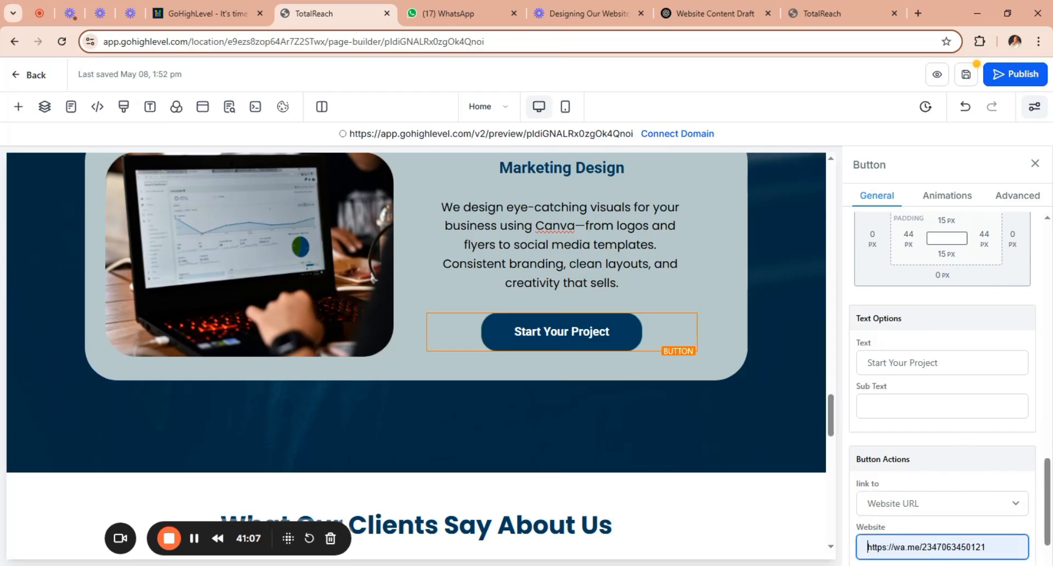
Make the Marketing Design card's Start Your Project button open its link in a new tab.
scroll(1008, 509, down, 2)
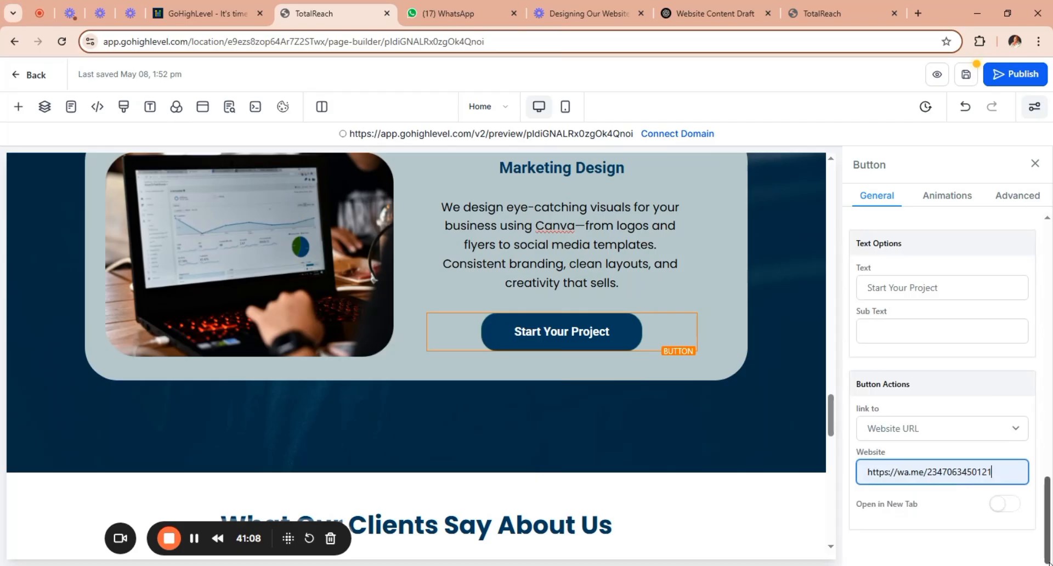
click(1007, 505)
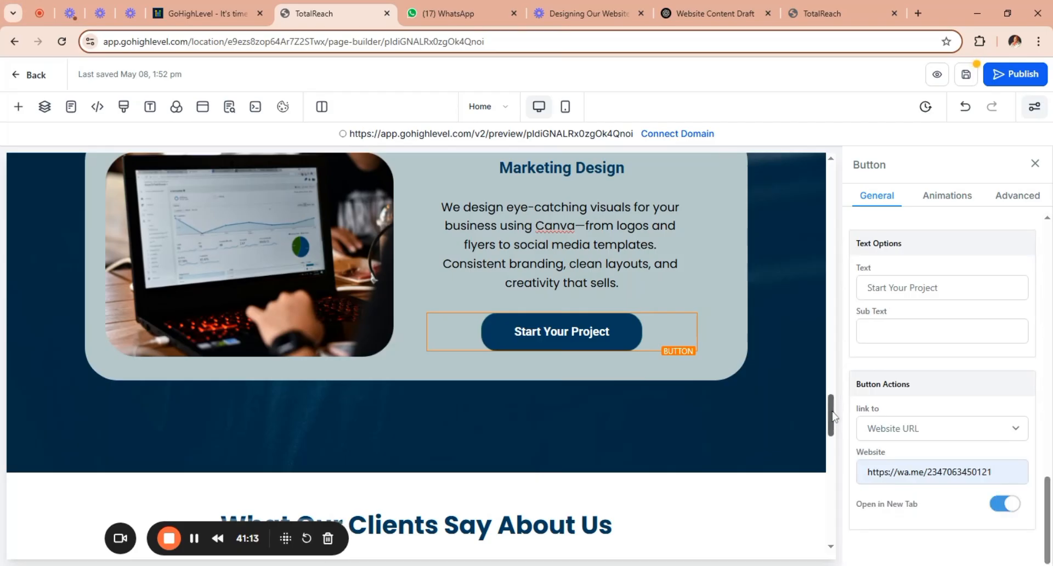
Copy the first customer testimonial, starting "Baye Creative helped revamp", from Section 4 of the ChatGPT website draft.
drag(833, 419, 838, 447)
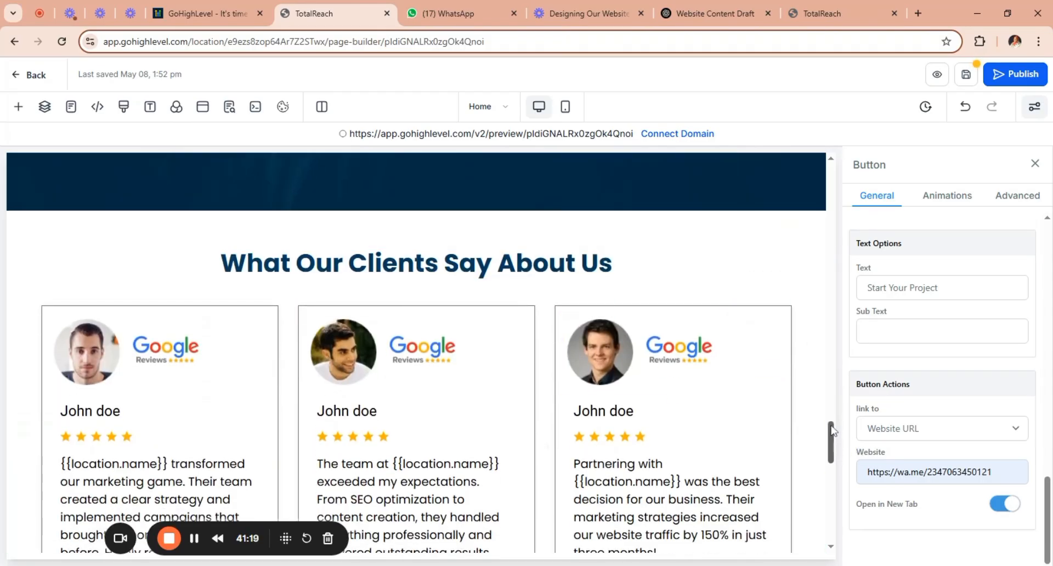
drag(833, 437, 833, 449)
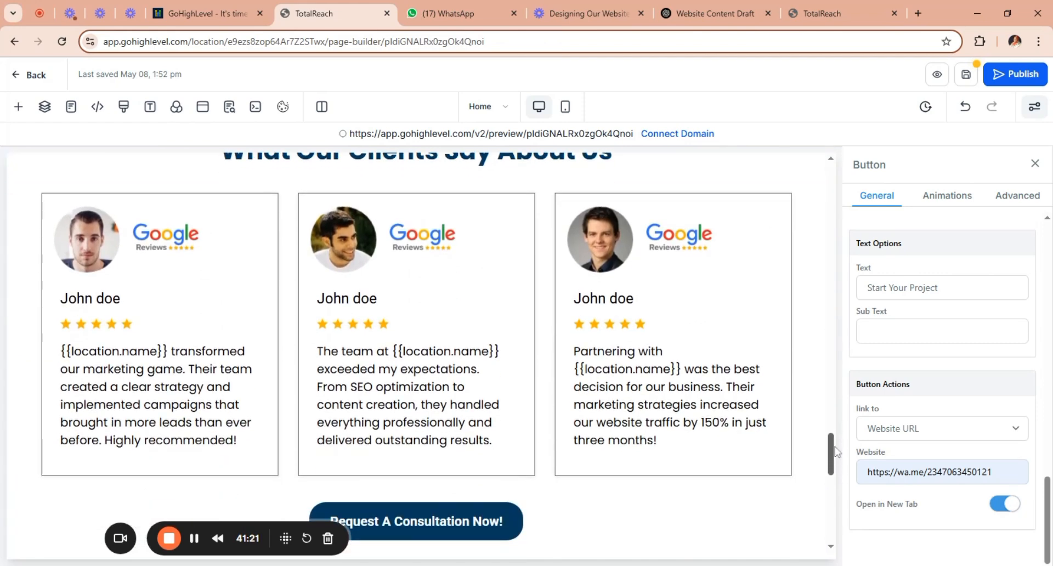
click(704, 15)
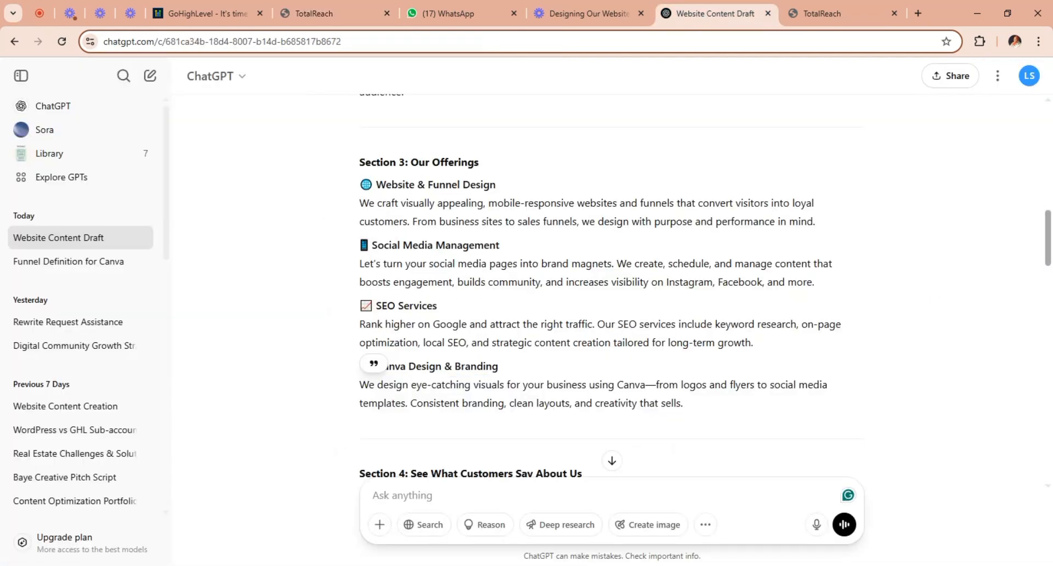
drag(1048, 241, 1049, 277)
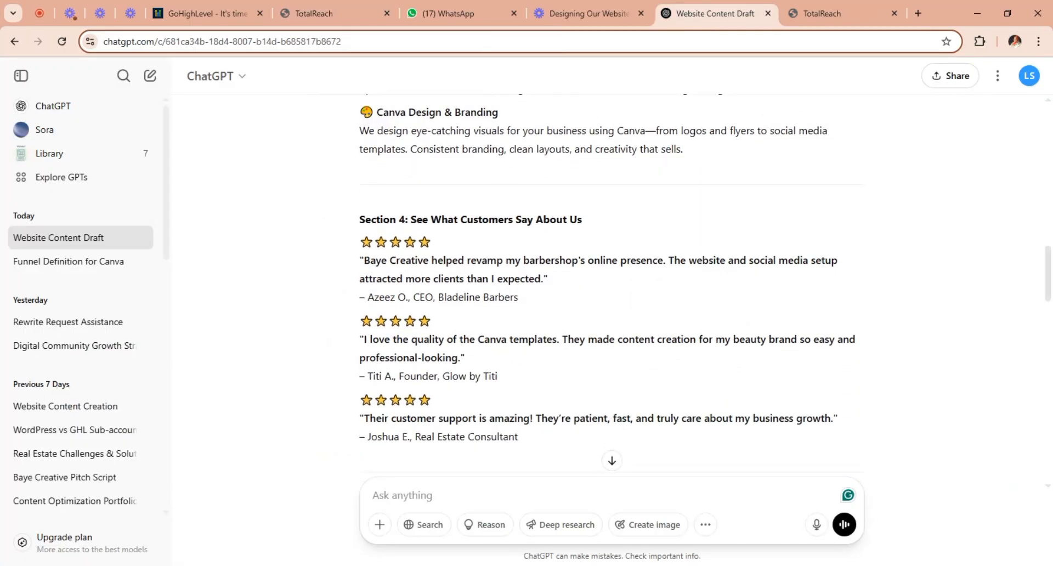
drag(366, 263, 567, 284)
key(ctrl+c)
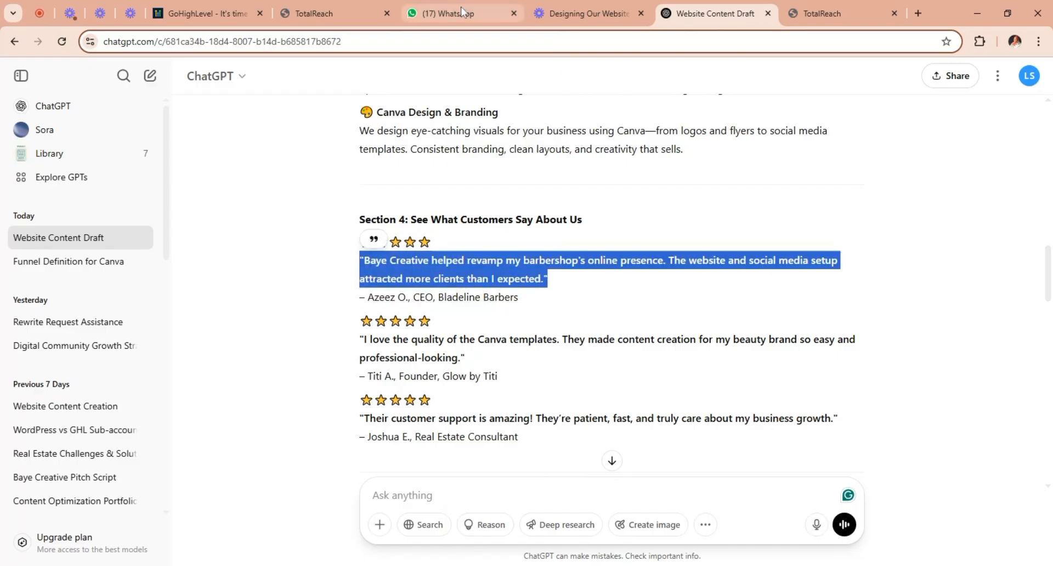
Back in the page builder, replace the first testimonial card's paragraph with the copied quote and remove the blank line above it.
click(329, 17)
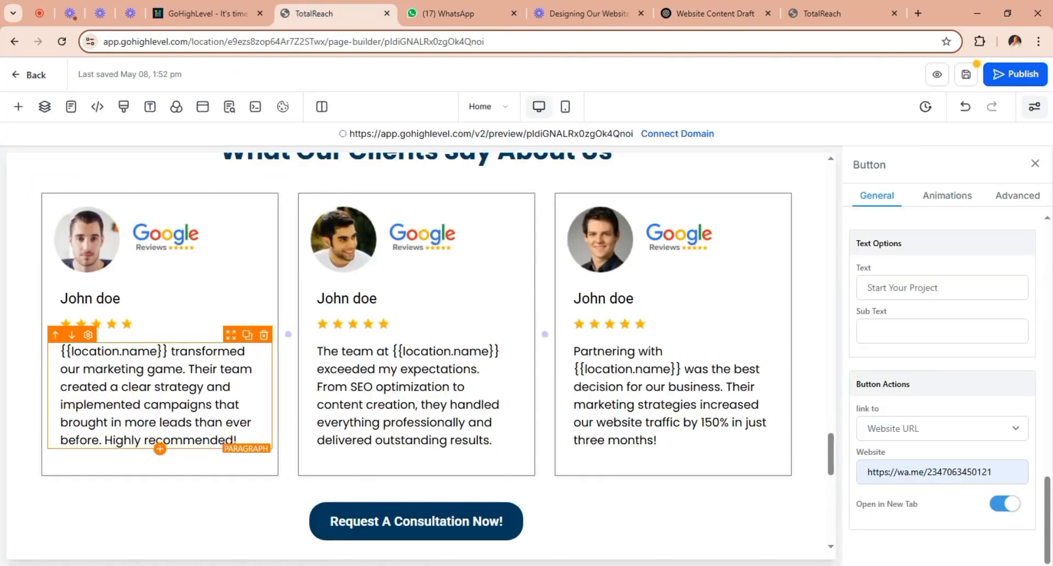
drag(237, 440, 60, 351)
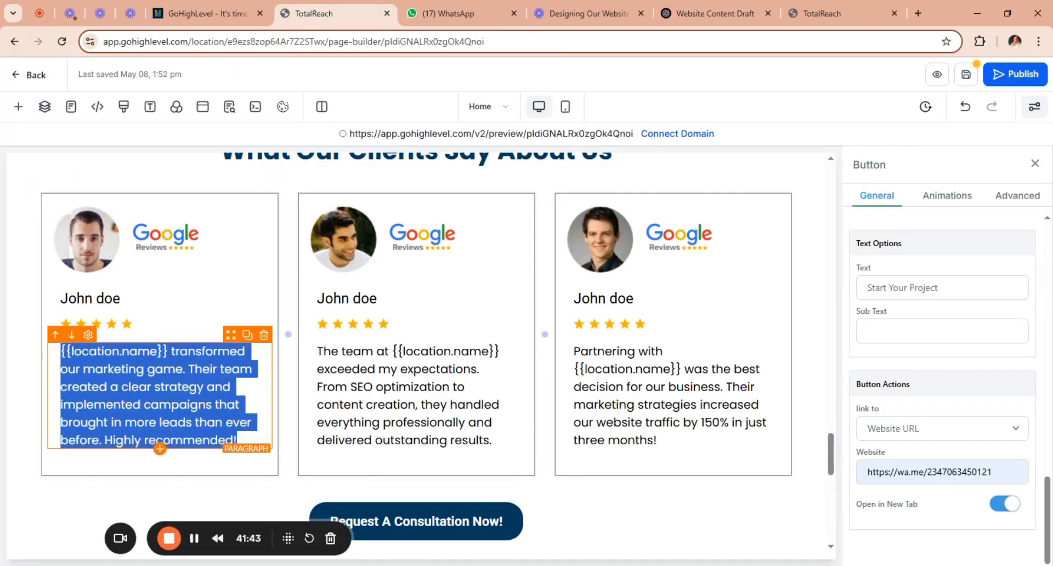
key(ctrl+v)
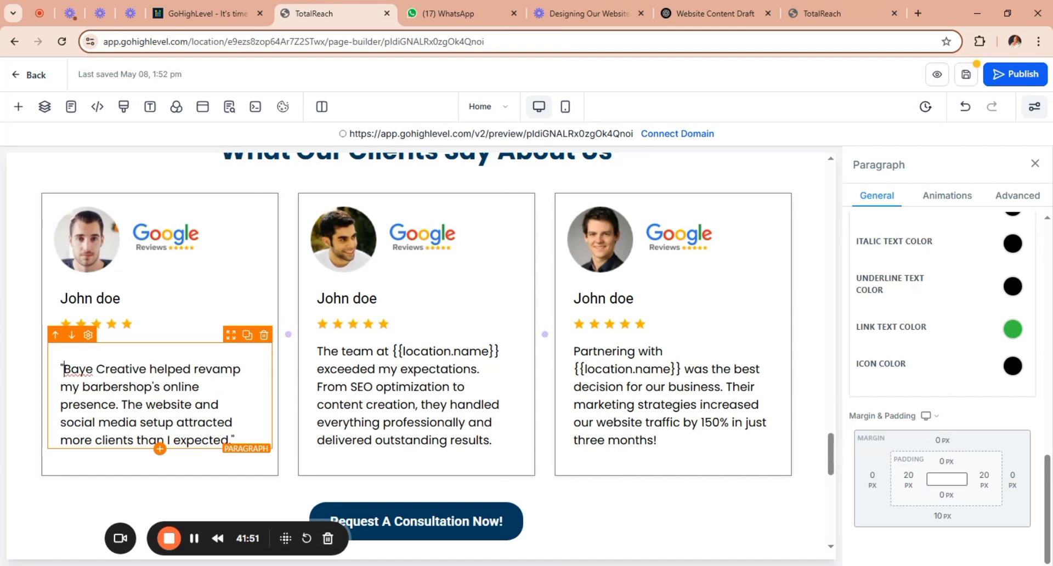
key(BackSpace)
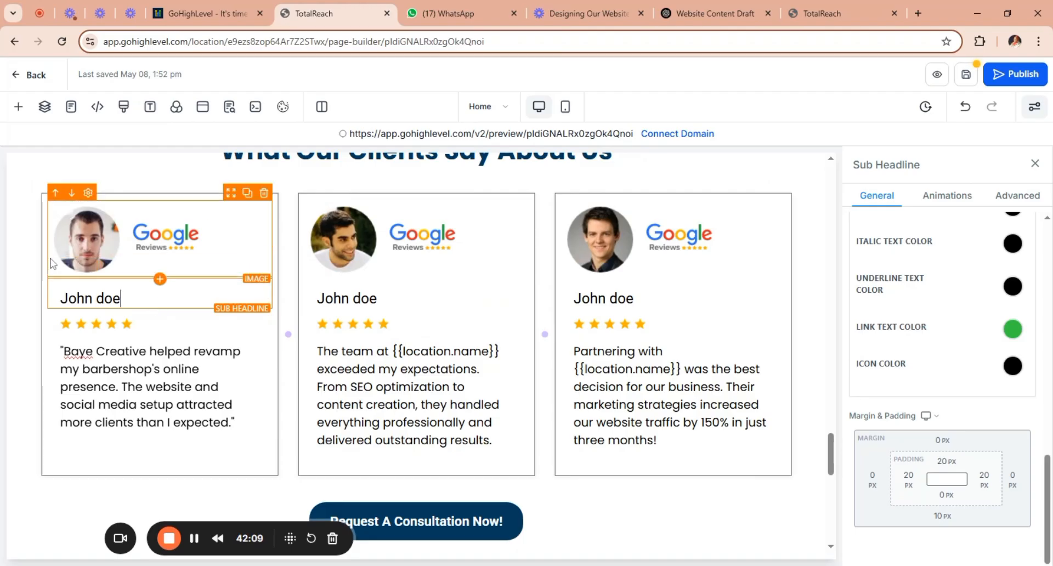
Open the media storage for the first testimonial card's image and set its source to Unsplash, ready for a search.
click(77, 256)
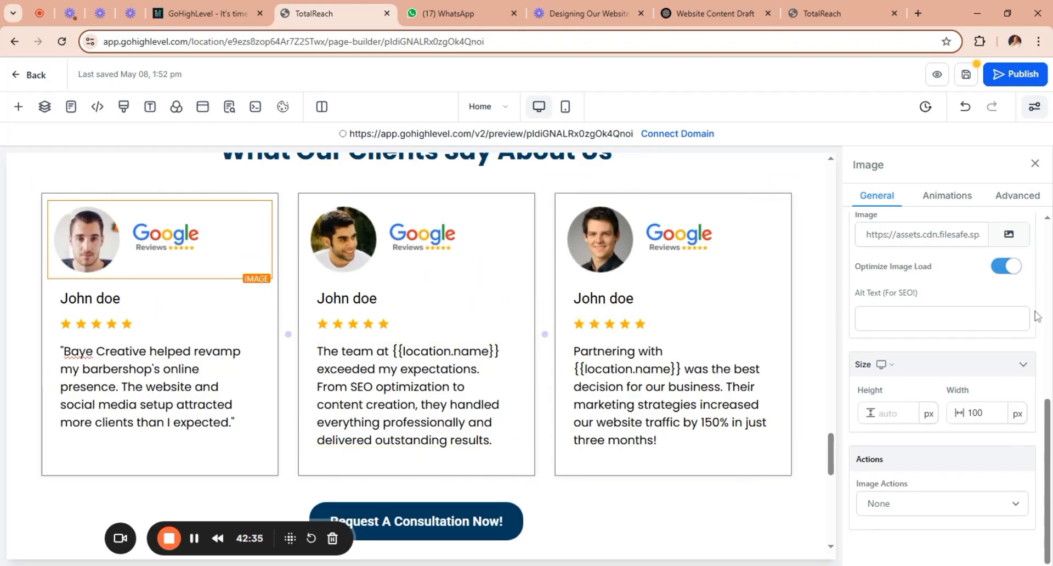
click(1009, 235)
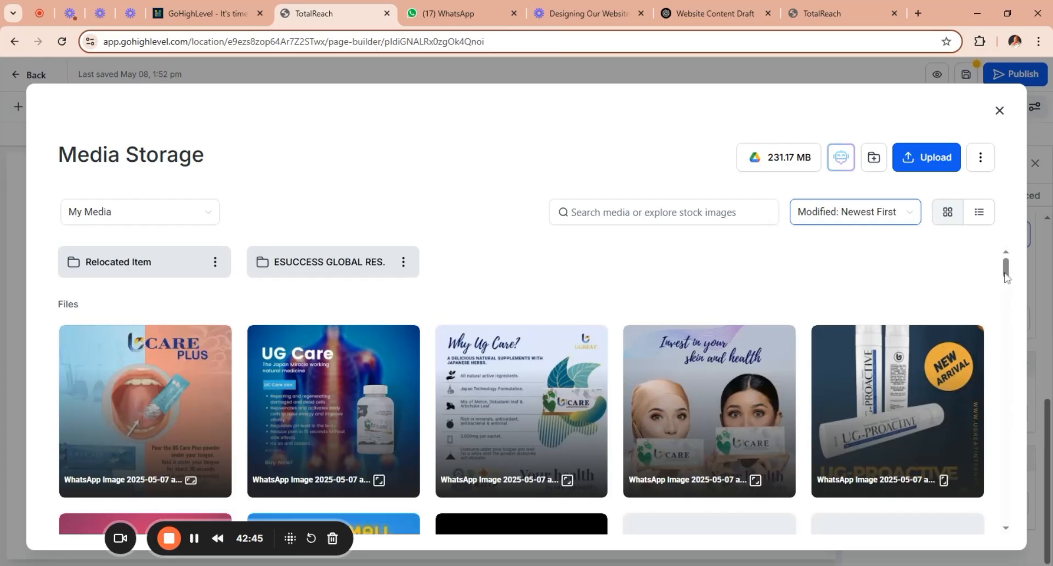
mouse_move(1006, 270)
mouse_down()
mouse_move(1011, 334)
mouse_move(1006, 257)
mouse_up()
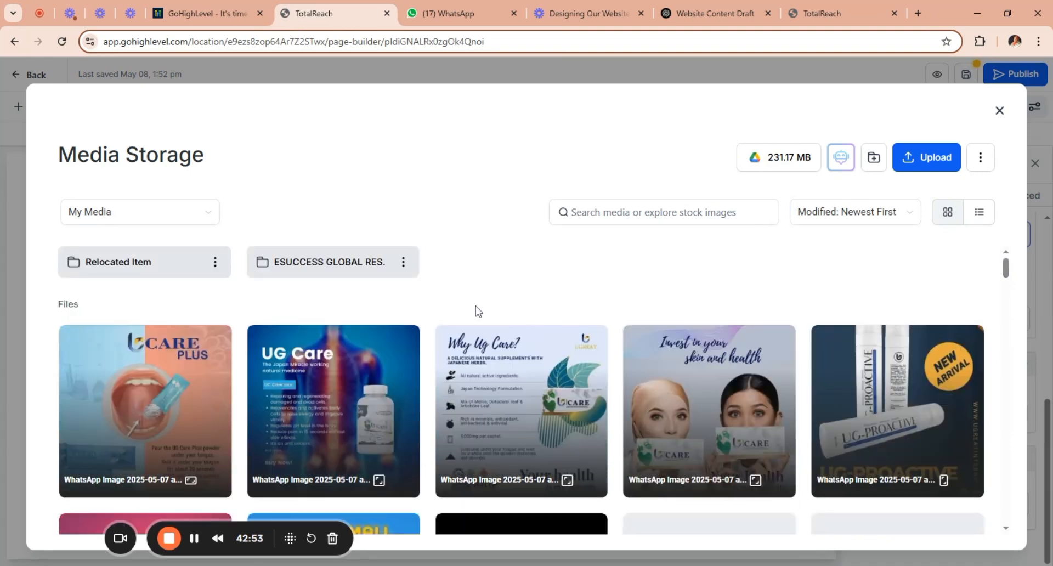
click(200, 218)
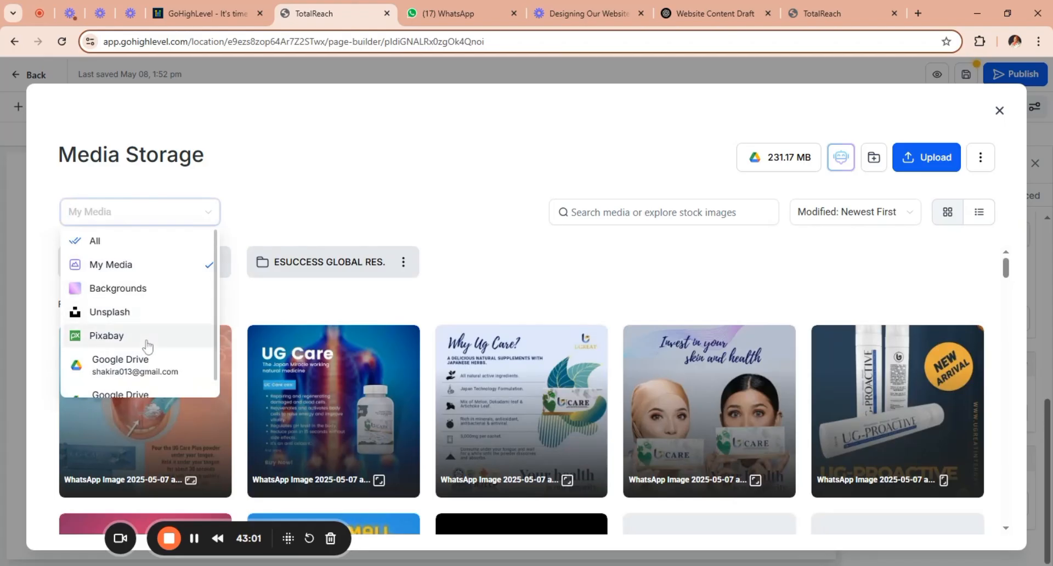
click(178, 313)
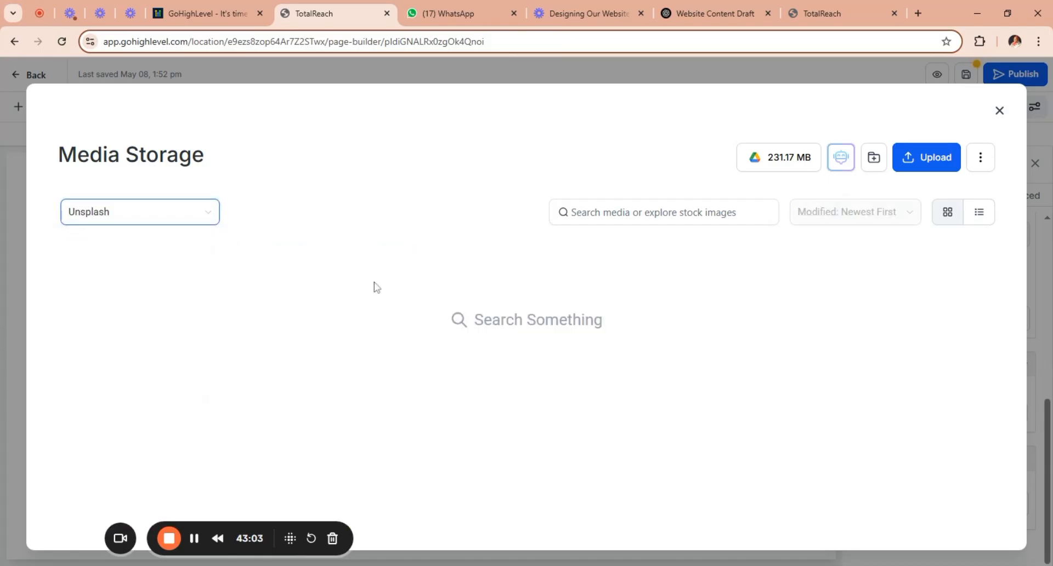
click(628, 220)
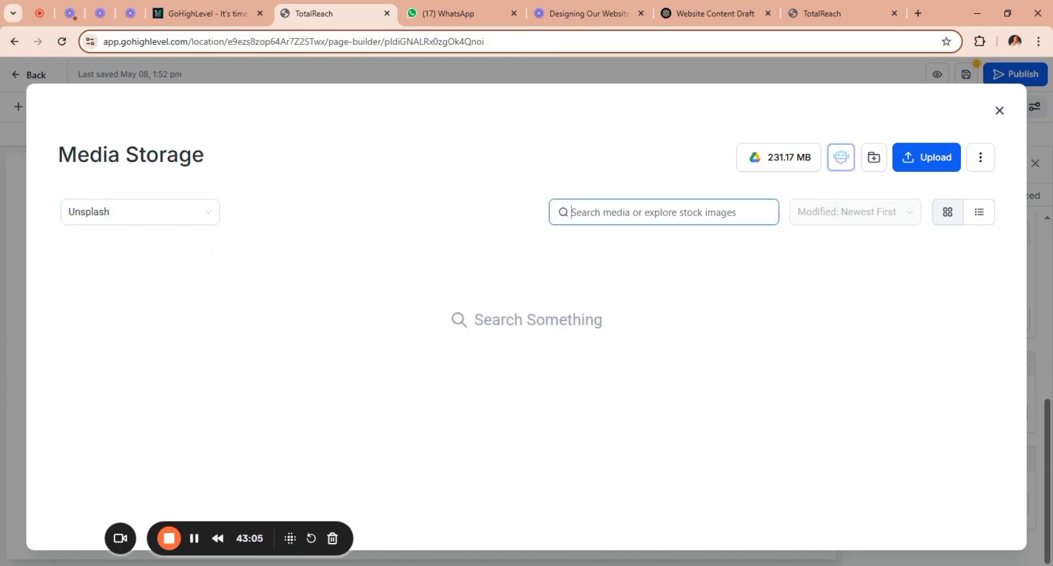
text(b)
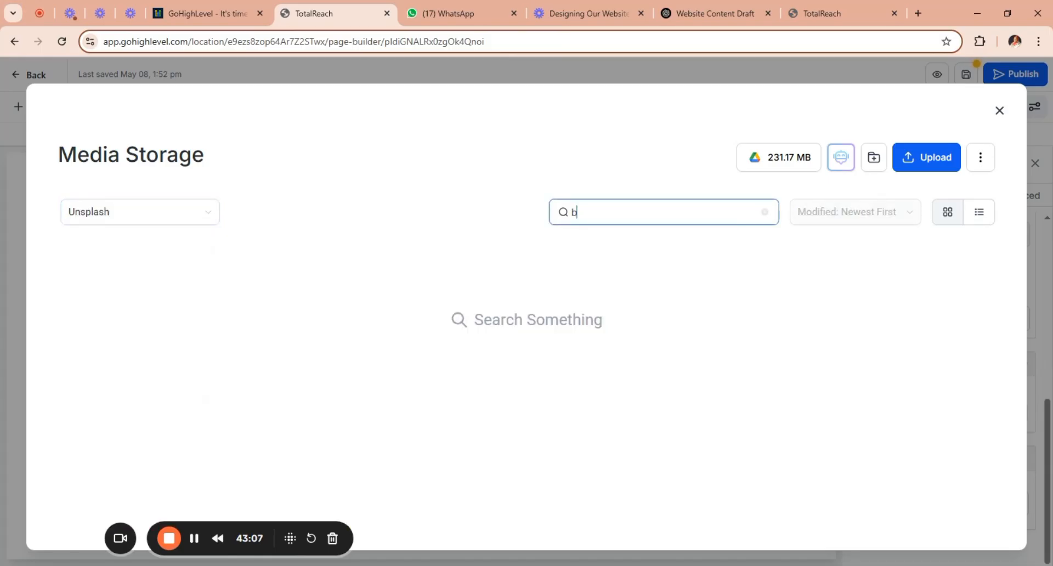
text(llack)
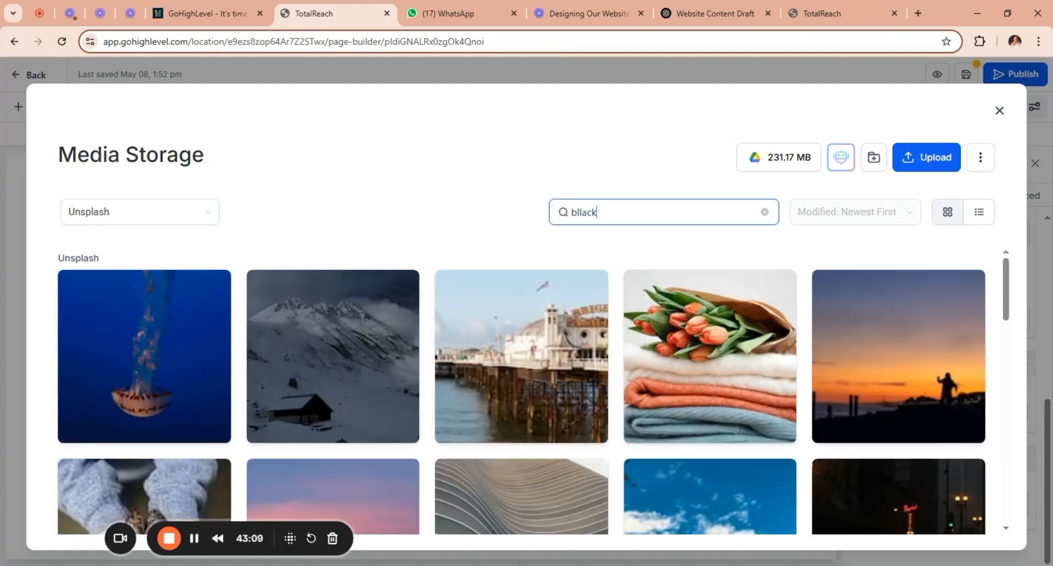
key(BackSpace)
key(BackSpace)
key(BackSpace)
key(BackSpace)
key(BackSpace)
key(BackSpace)
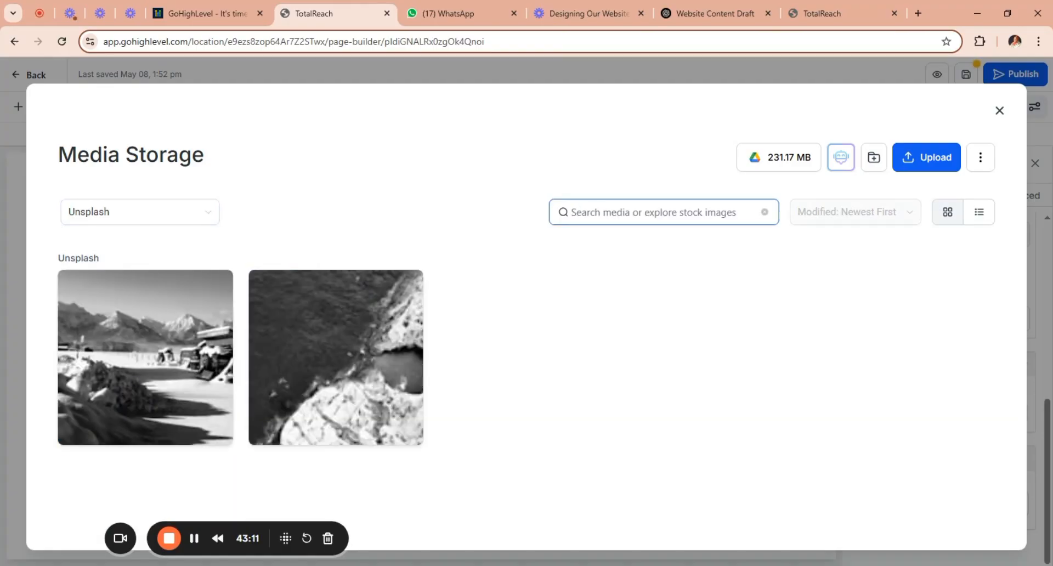
Search Unsplash for "africa man" and use the photo of the man in the pink suit for the first testimonial card.
text(afric)
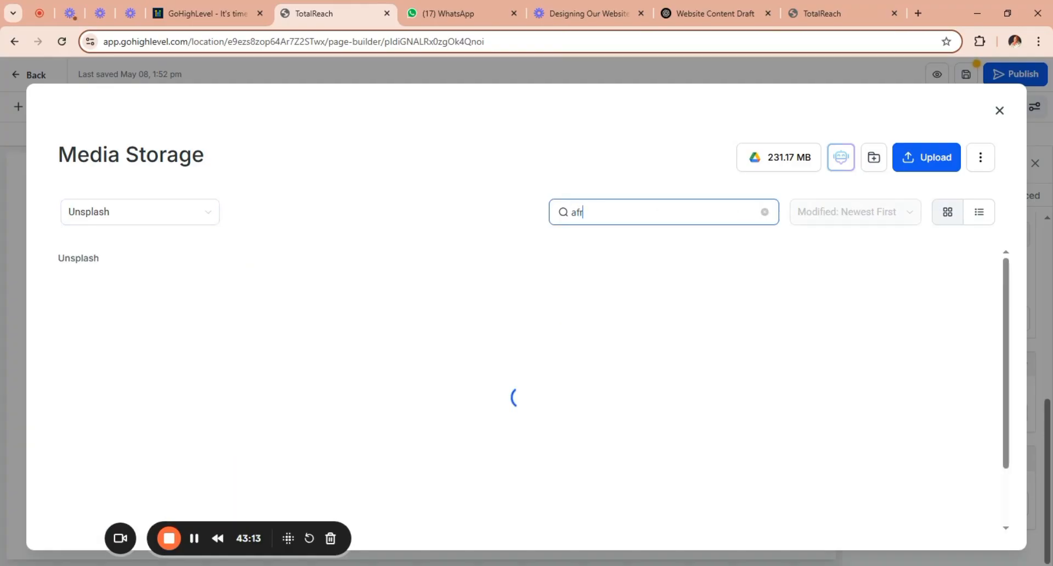
text(a man)
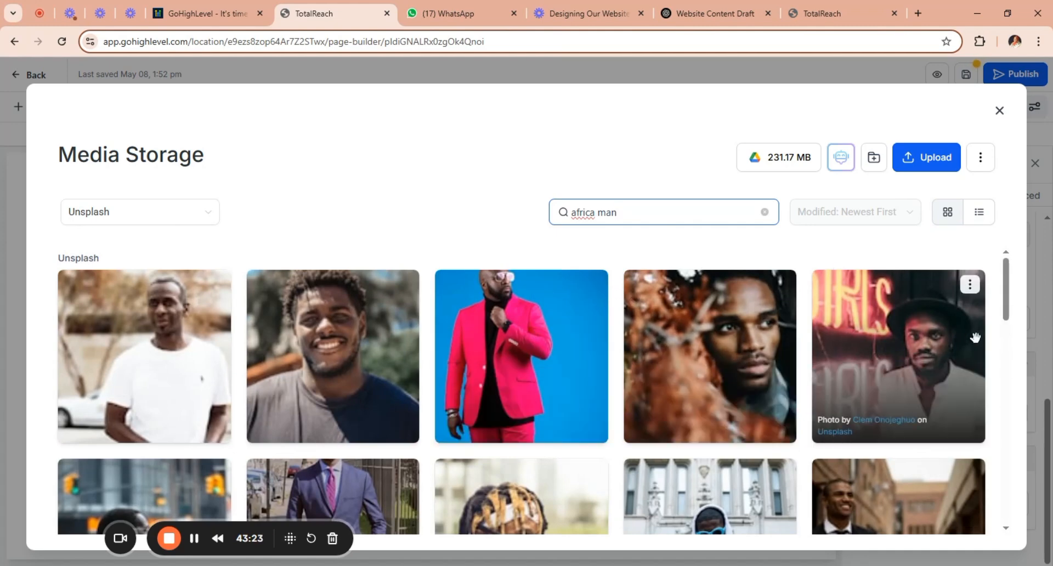
double_click(549, 343)
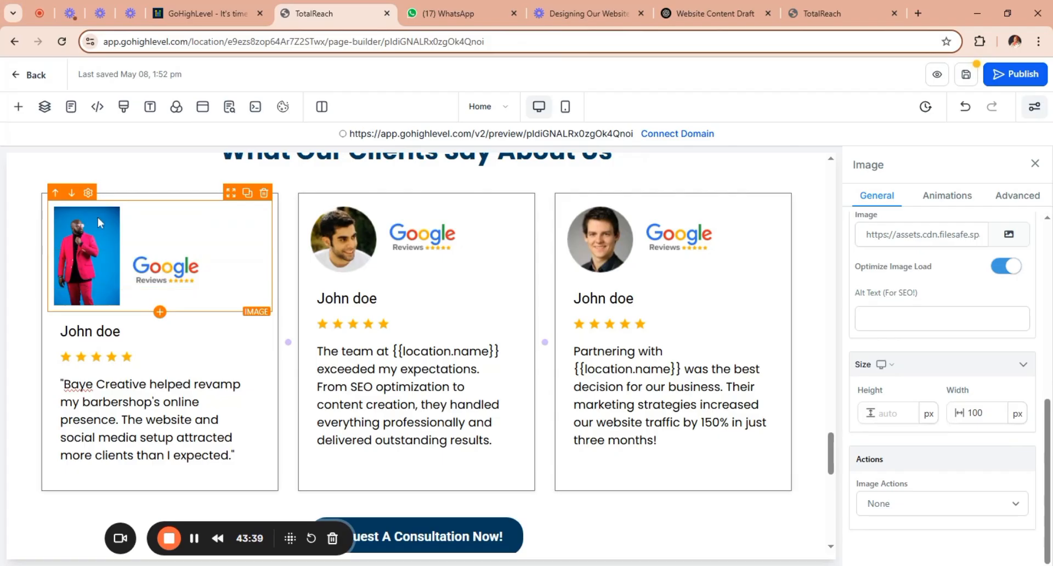
Try a height of 100 px for the first testimonial card's new photo.
click(892, 416)
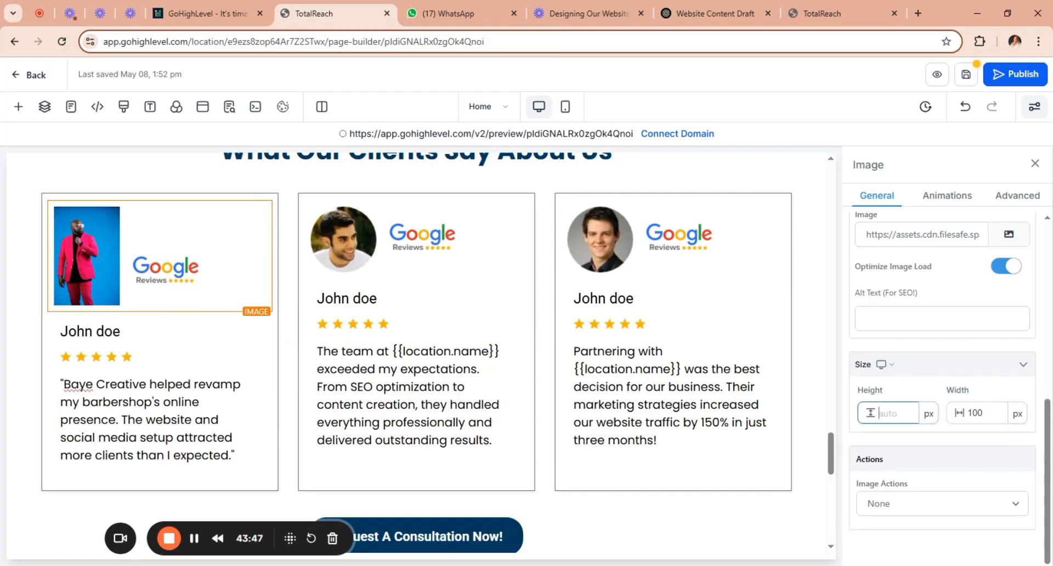
text(1100)
key(BackSpace)
key(BackSpace)
key(BackSpace)
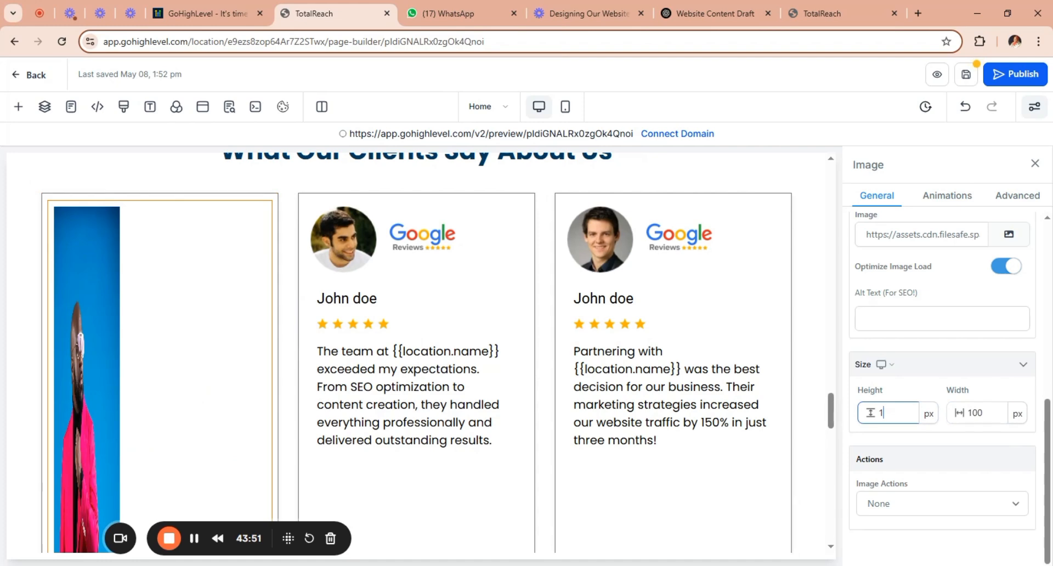
text(00)
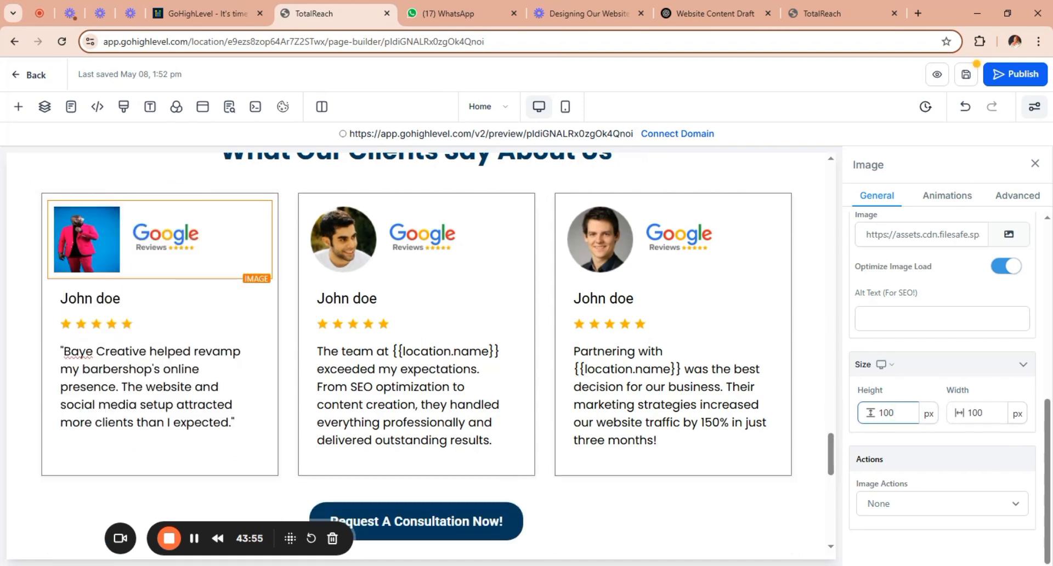
Try widths of 150 and 200 px for the first testimonial's photo, and clear the width back to auto.
key(Tab)
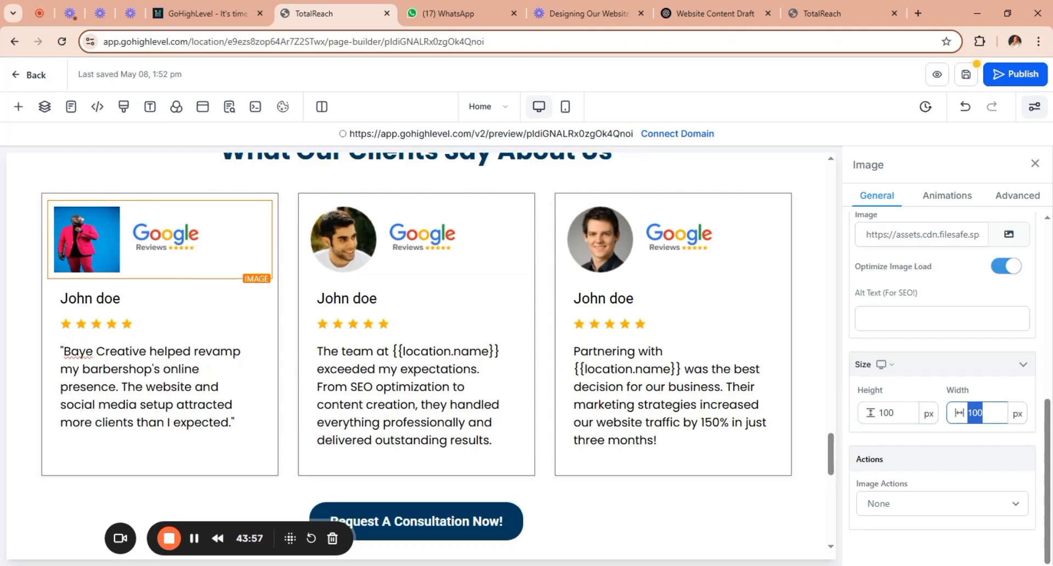
text(150)
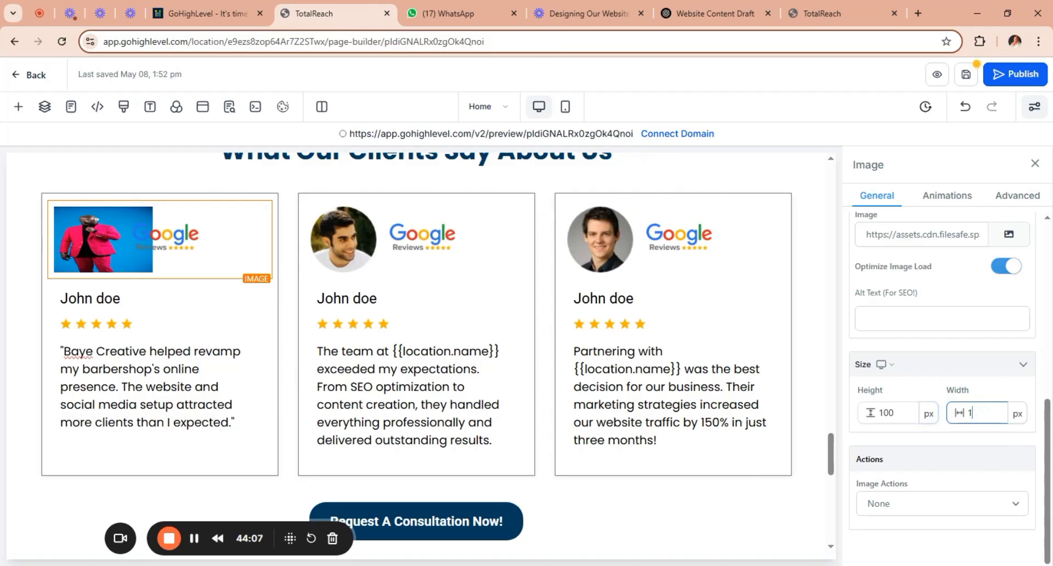
key(BackSpace)
text(200)
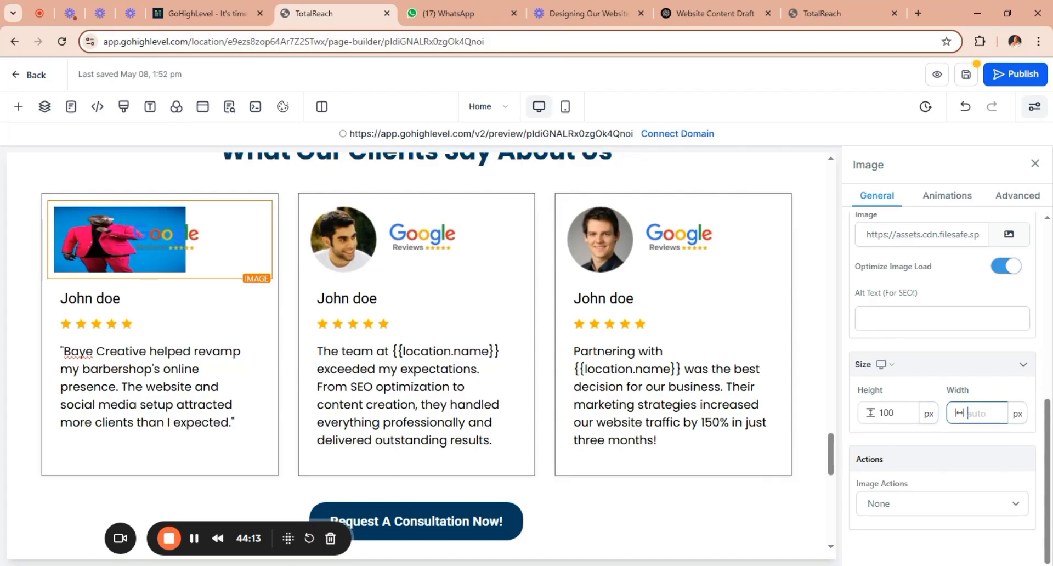
Try a height of 200 px for the first testimonial's photo and settle on 150 px with automatic width.
double_click(888, 413)
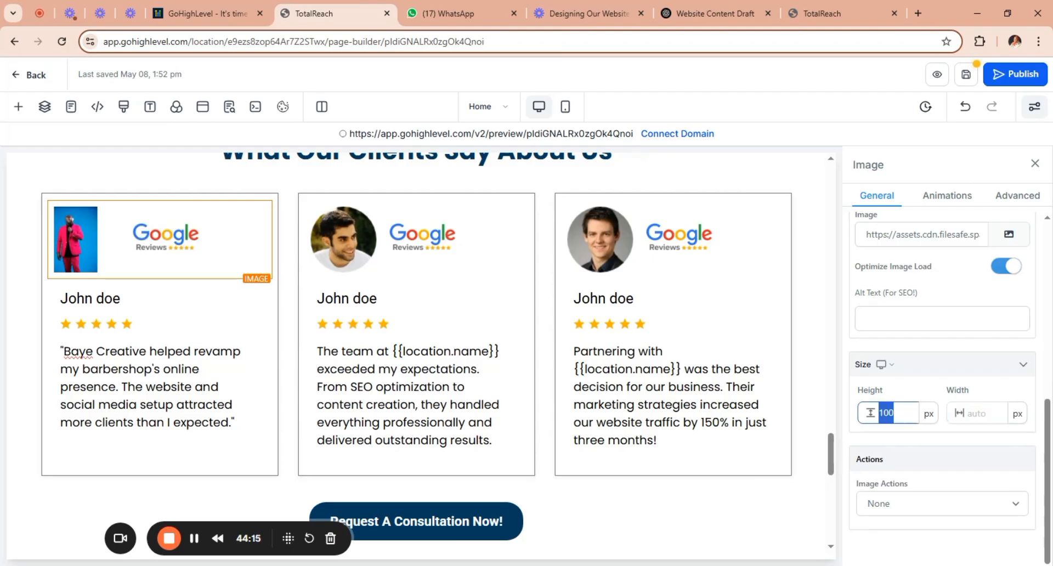
text(200)
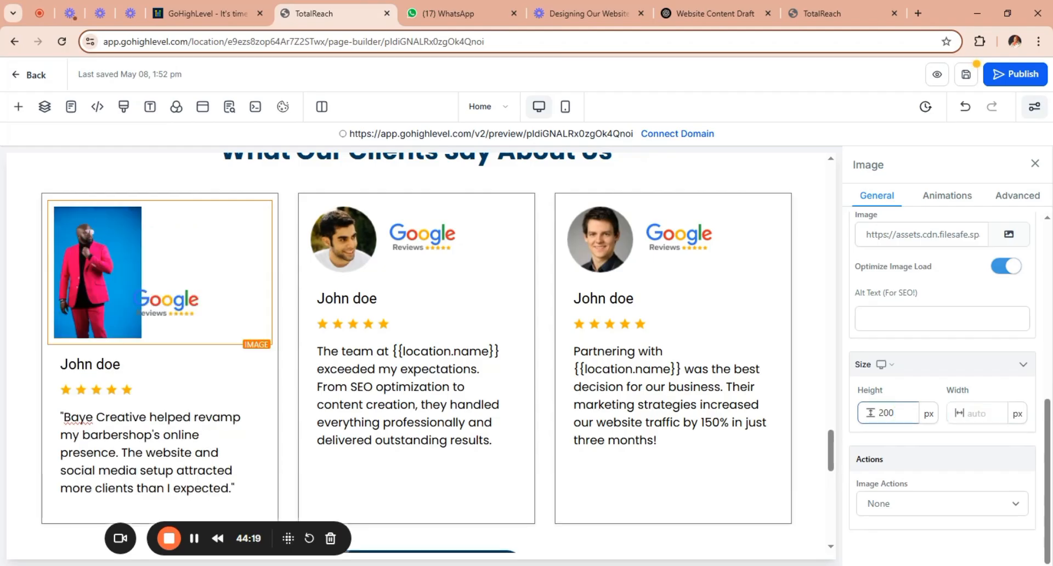
key(ctrl+a)
text(15)
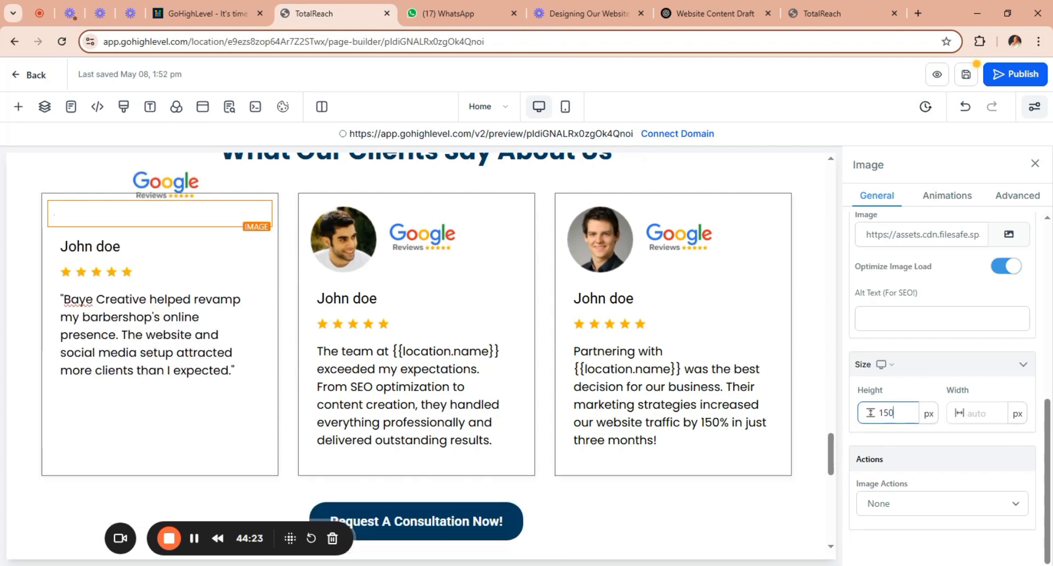
text(0)
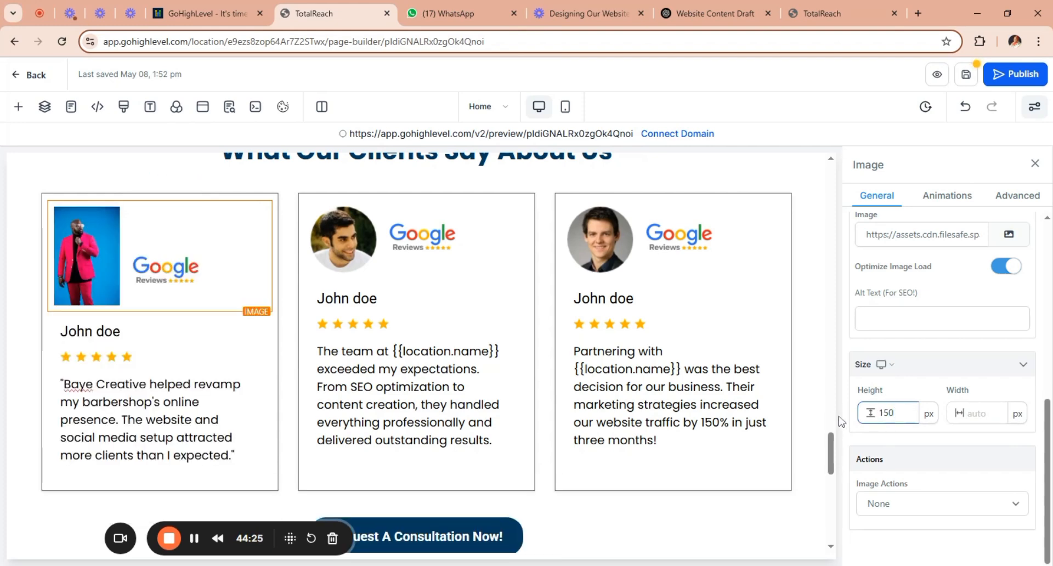
key(Tab)
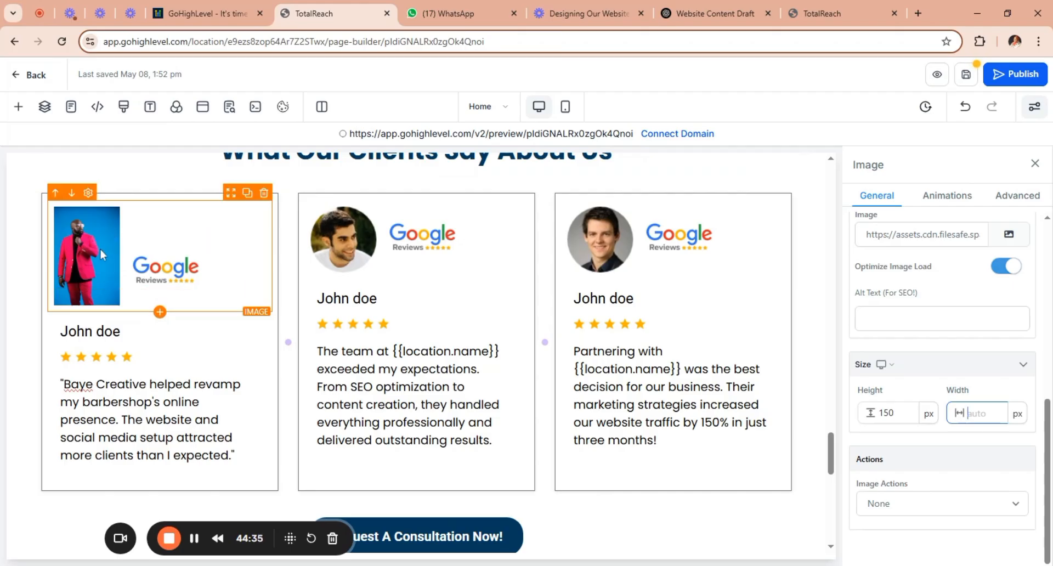
Replace the placeholder name on the second testimonial card with the female client's title and name.
click(360, 266)
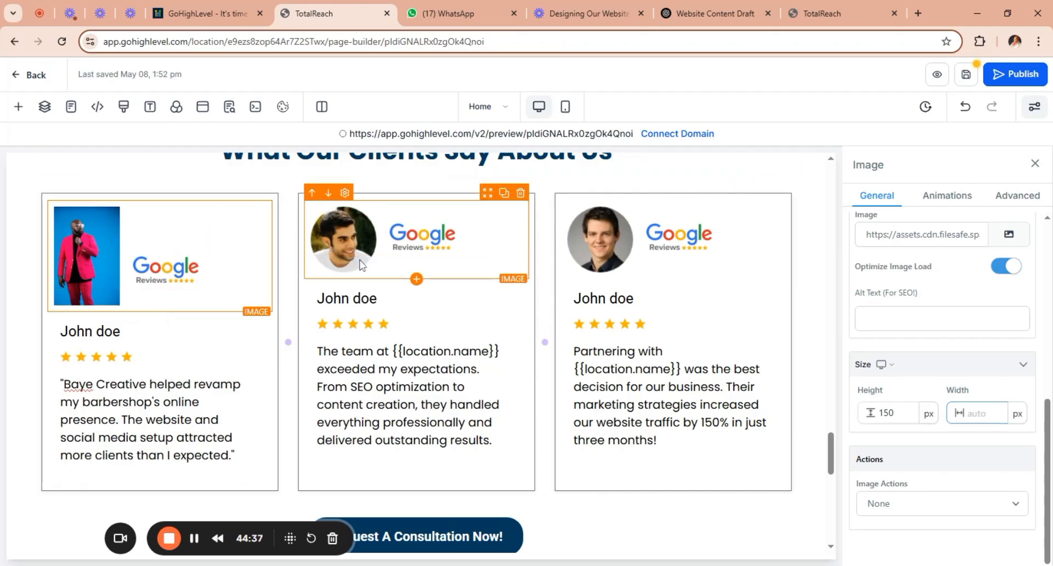
click(371, 305)
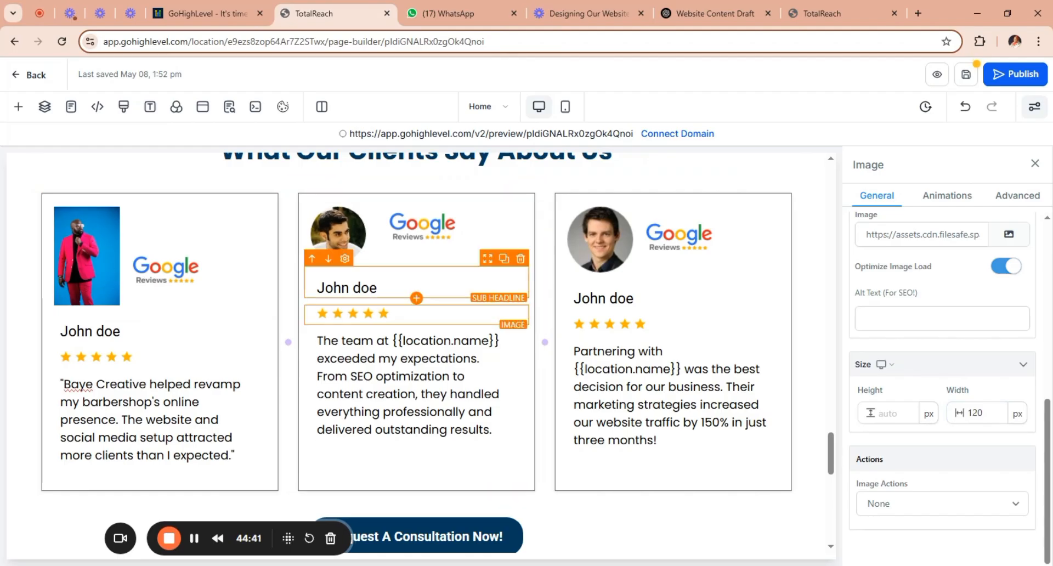
click(370, 293)
drag(379, 288, 317, 289)
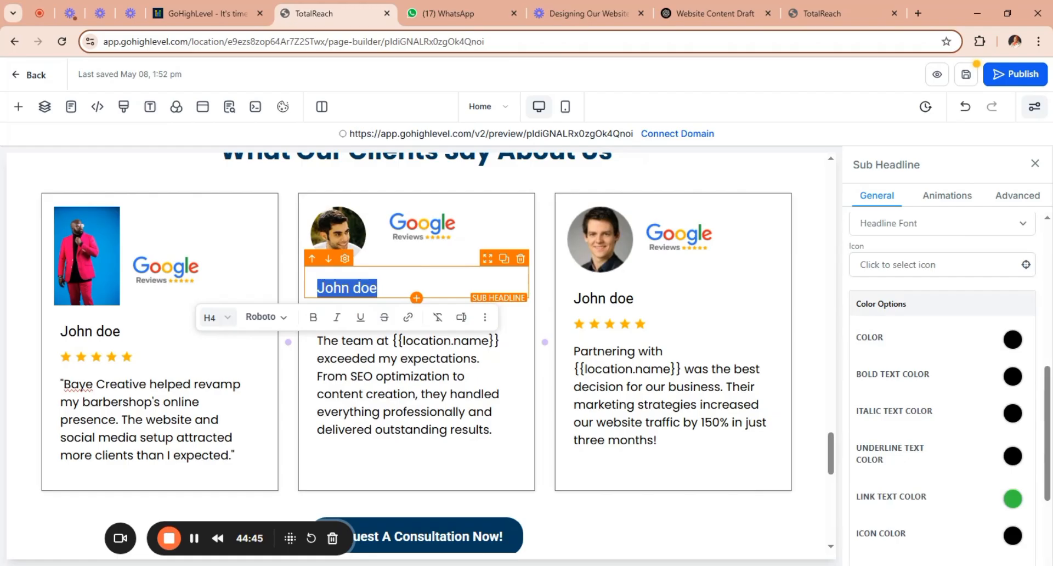
text(Mrs.)
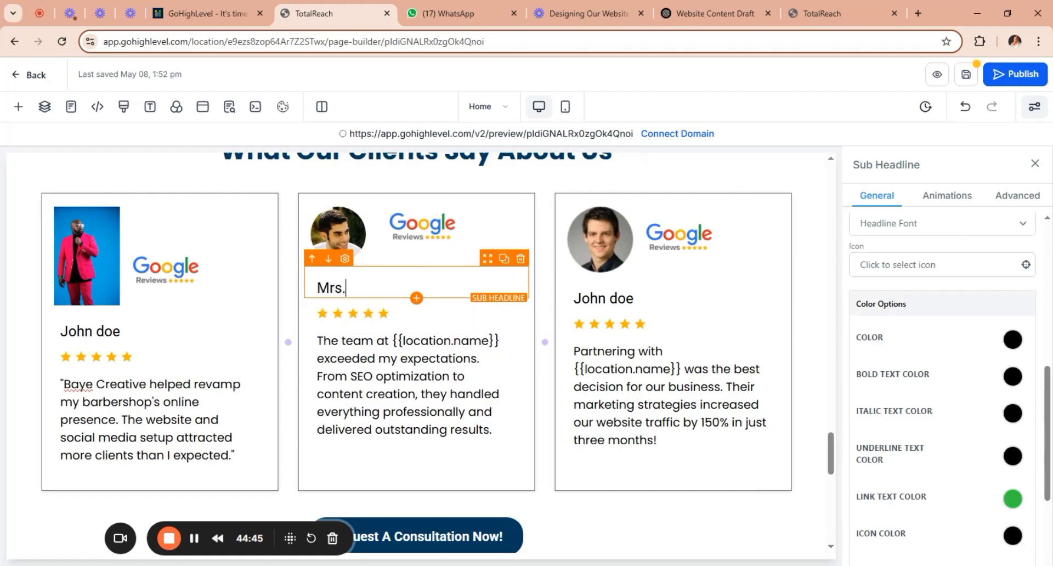
text( Faith)
Start replacing the second testimonial card's portrait, with Unsplash as the image source.
click(324, 238)
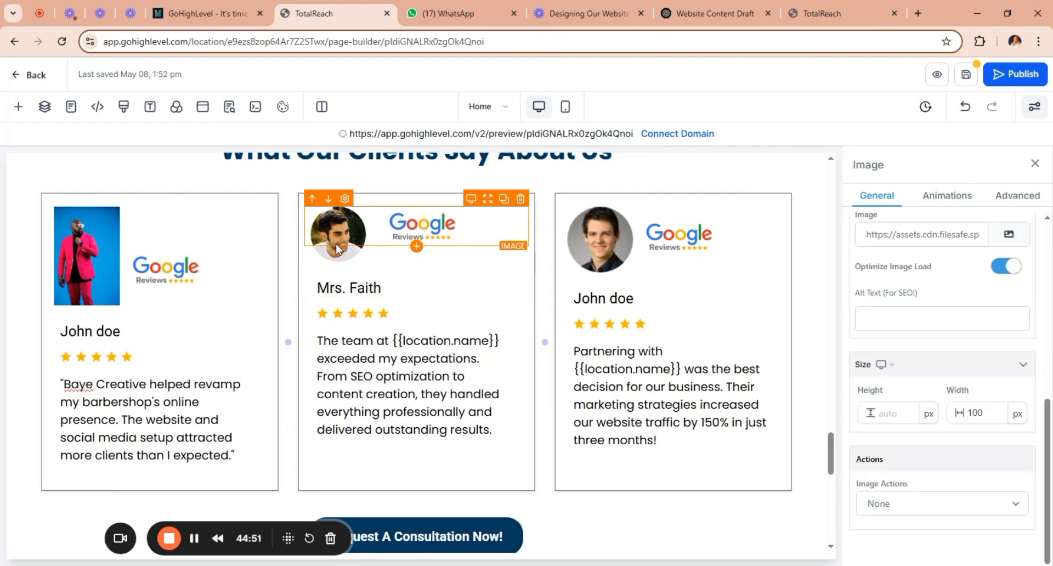
click(347, 252)
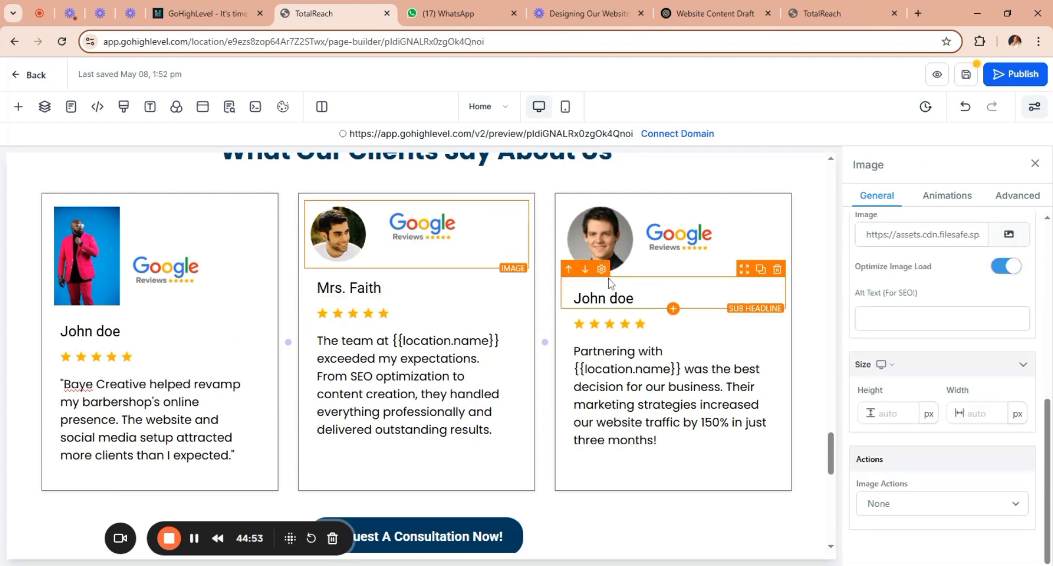
click(1009, 234)
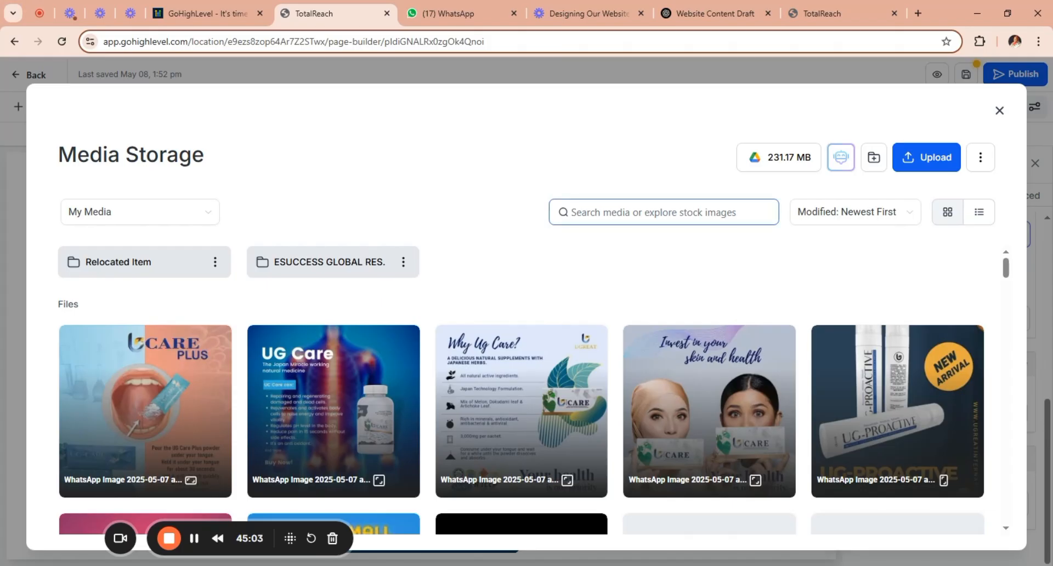
click(179, 211)
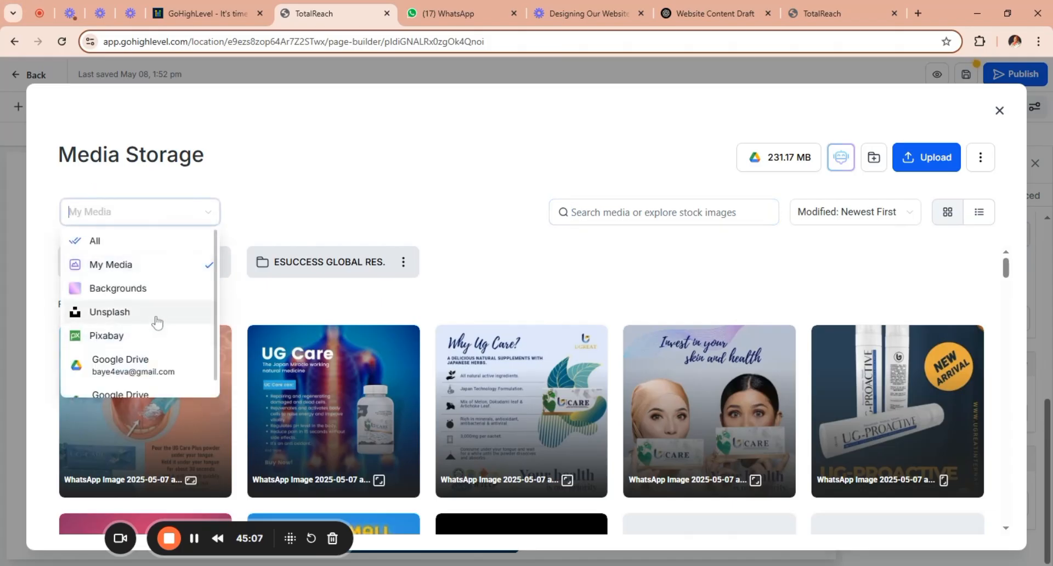
click(157, 318)
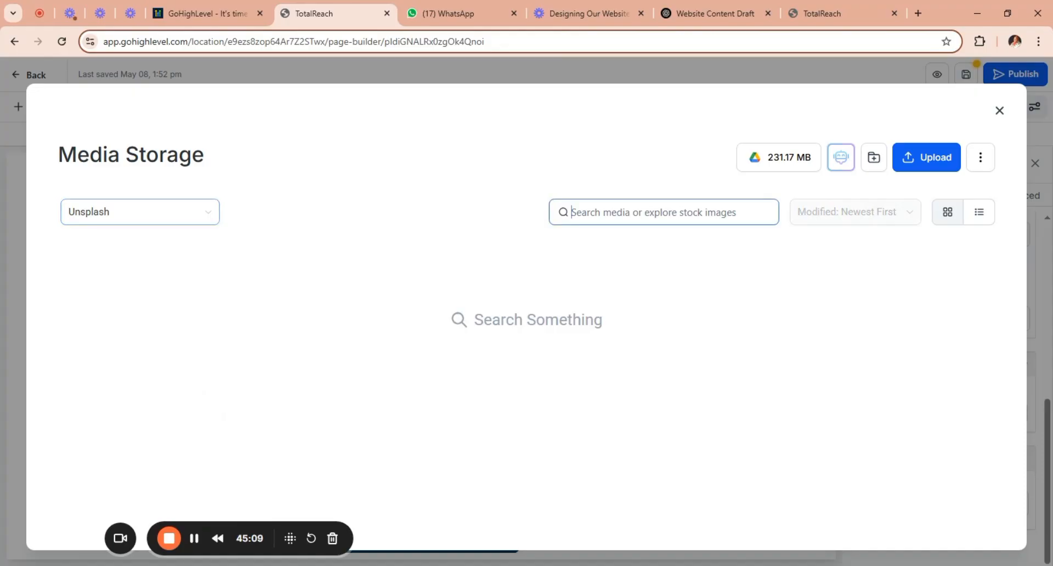
Search Unsplash for "african LADY".
text(affri)
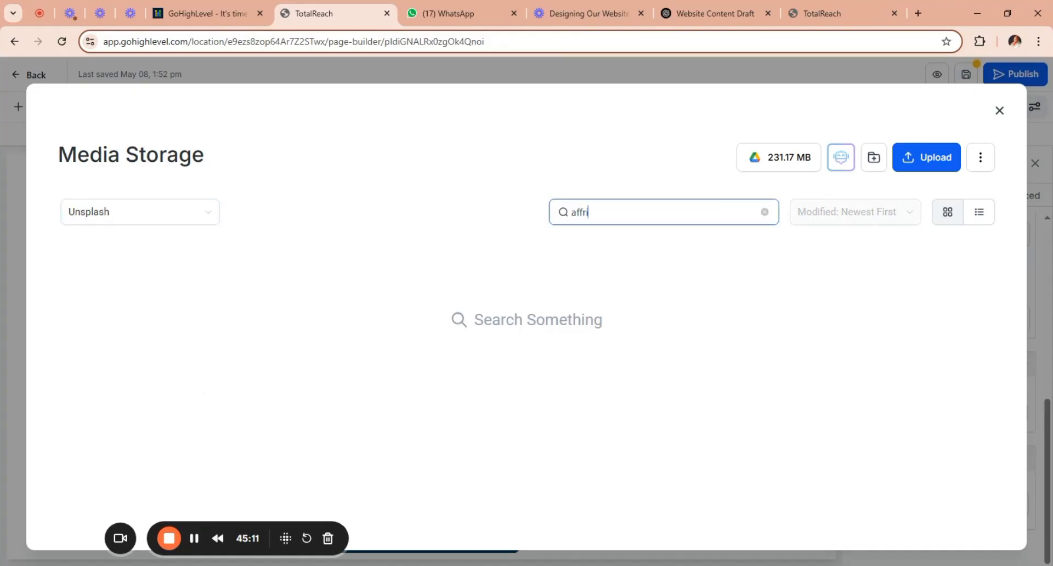
text(ca)
key(Left)
key(Left)
key(Left)
key(Left)
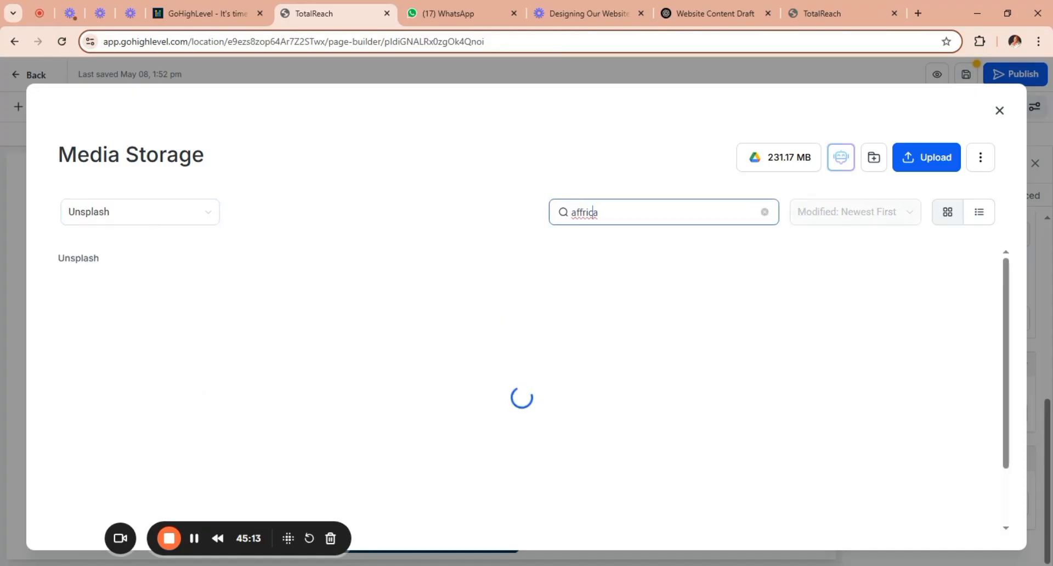
key(Left)
key(BackSpace)
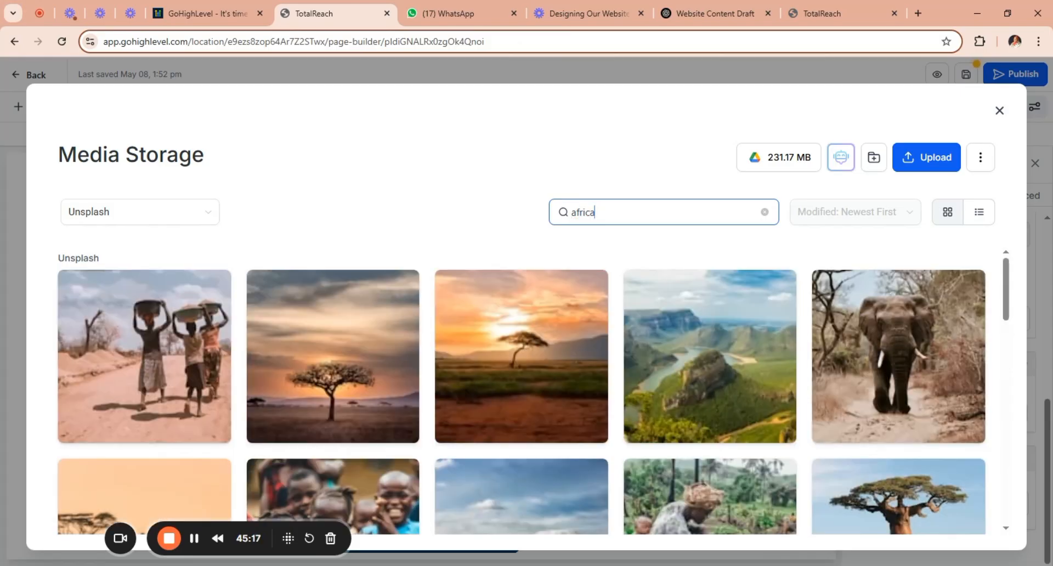
text(n )
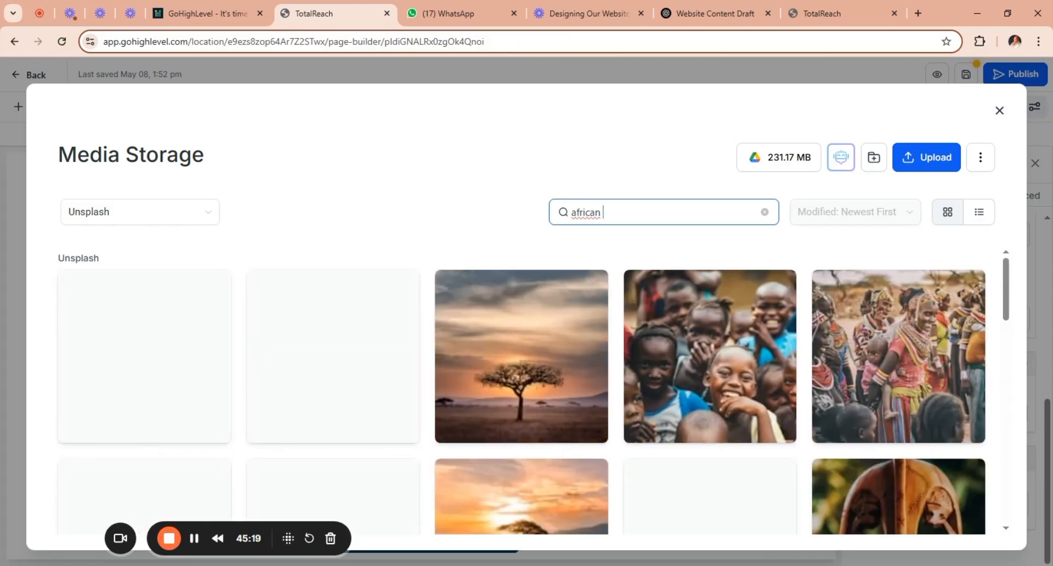
text(omN)
key(BackSpace)
key(BackSpace)
key(BackSpace)
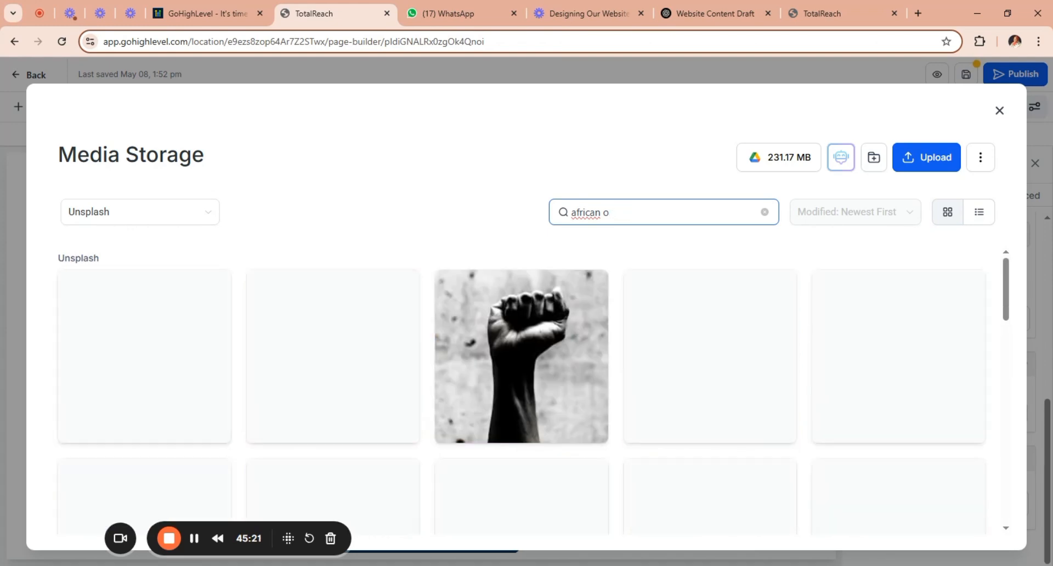
text(lA)
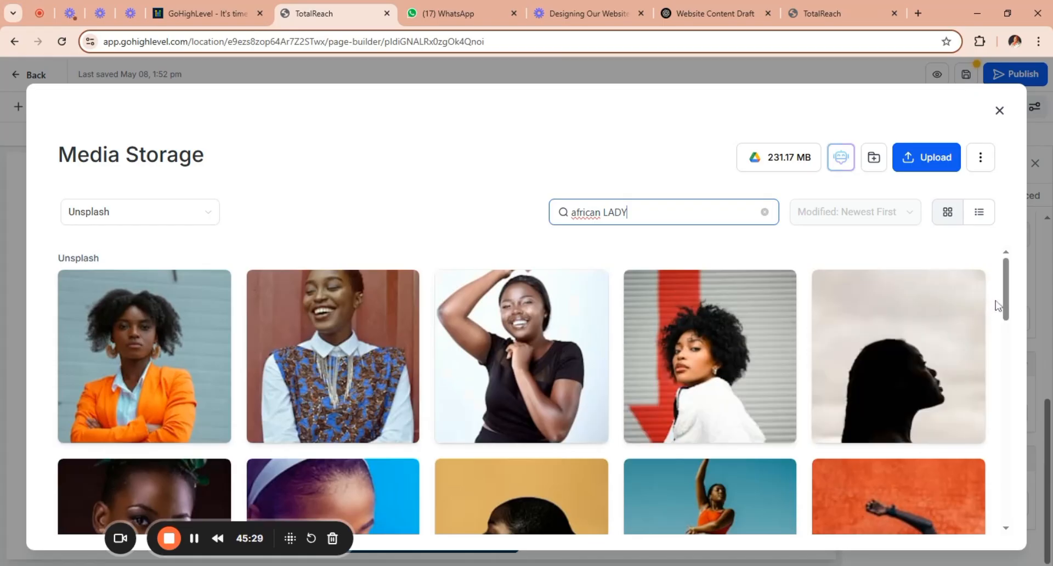
Use the photo of the curly-haired woman in a white top and red trousers for the second testimonial card.
scroll(1011, 310, down, 4)
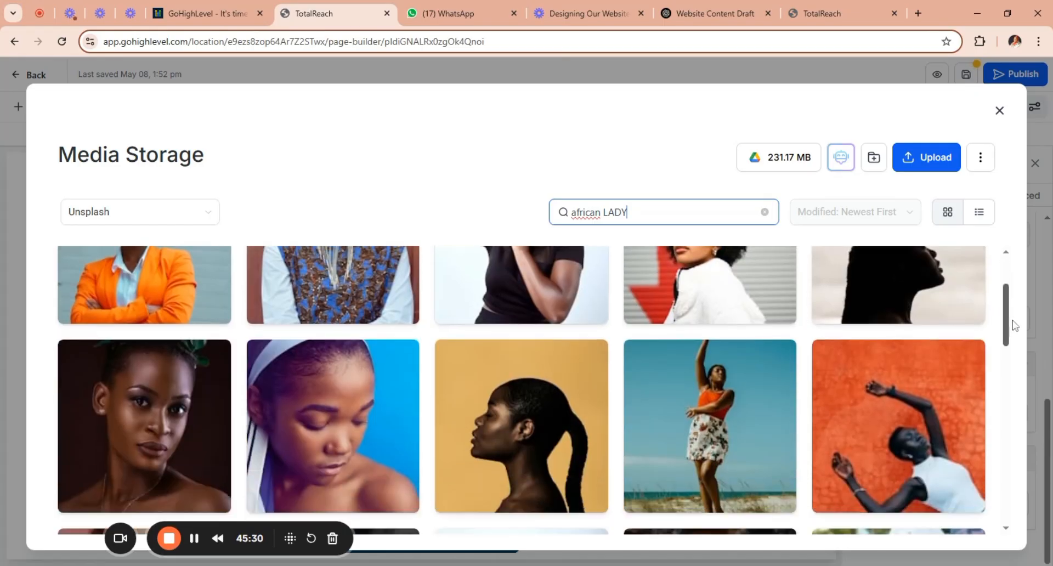
scroll(1019, 357, down, 3)
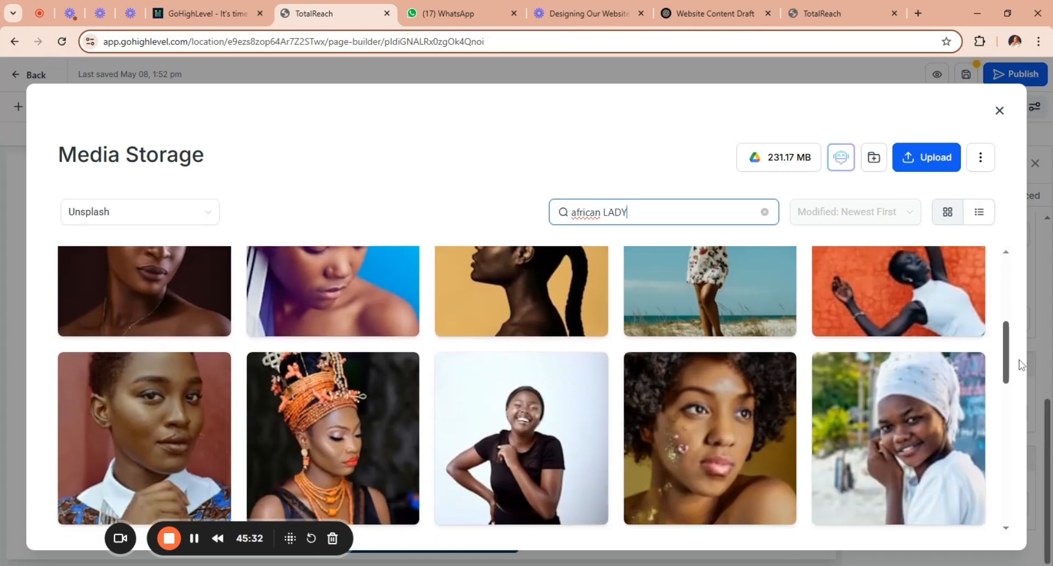
scroll(1024, 384, down, 3)
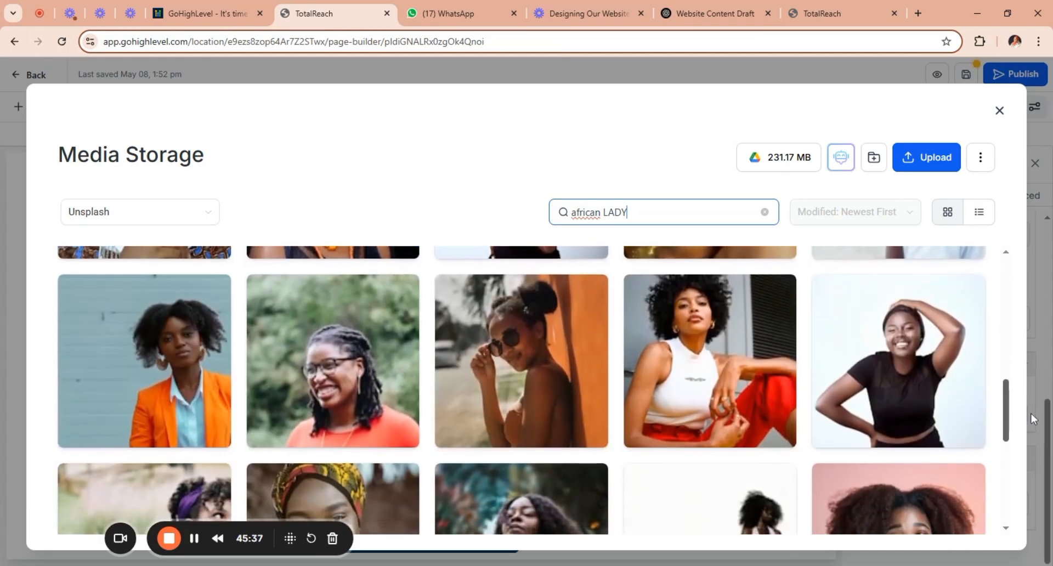
scroll(1034, 428, down, 3)
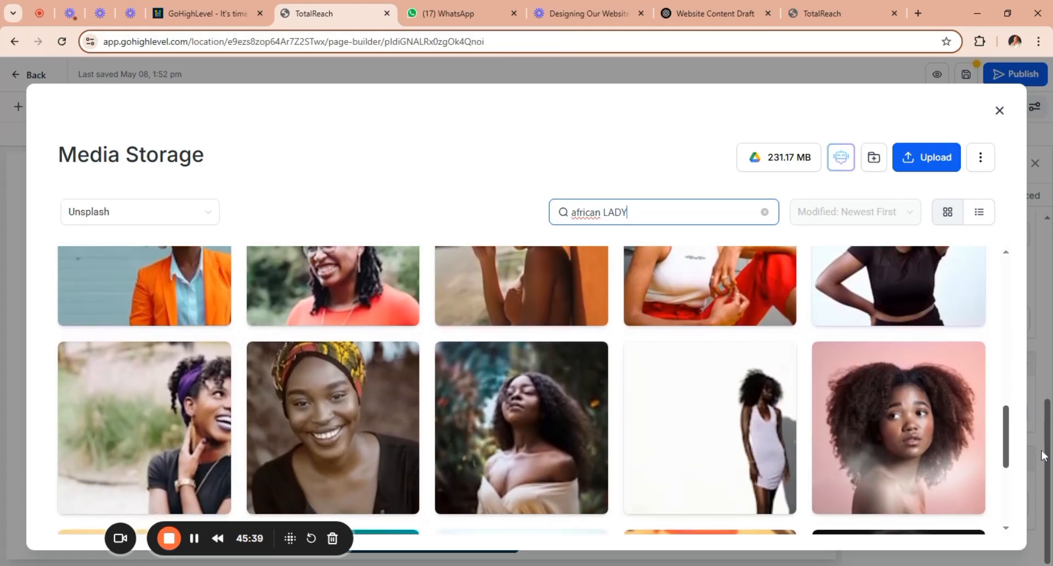
scroll(1044, 486, down, 3)
scroll(1045, 487, down, 2)
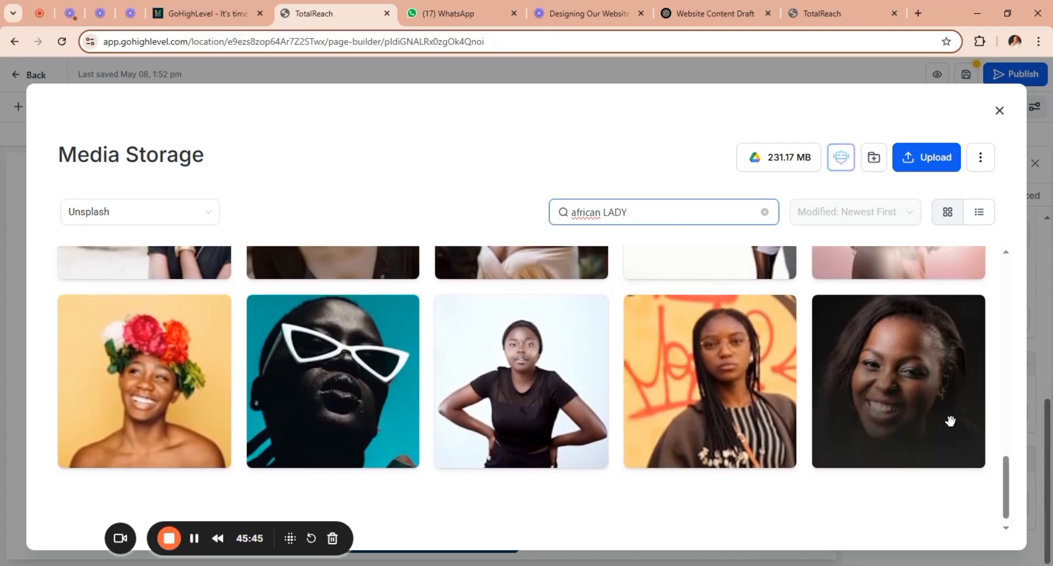
scroll(1009, 515, down, 1)
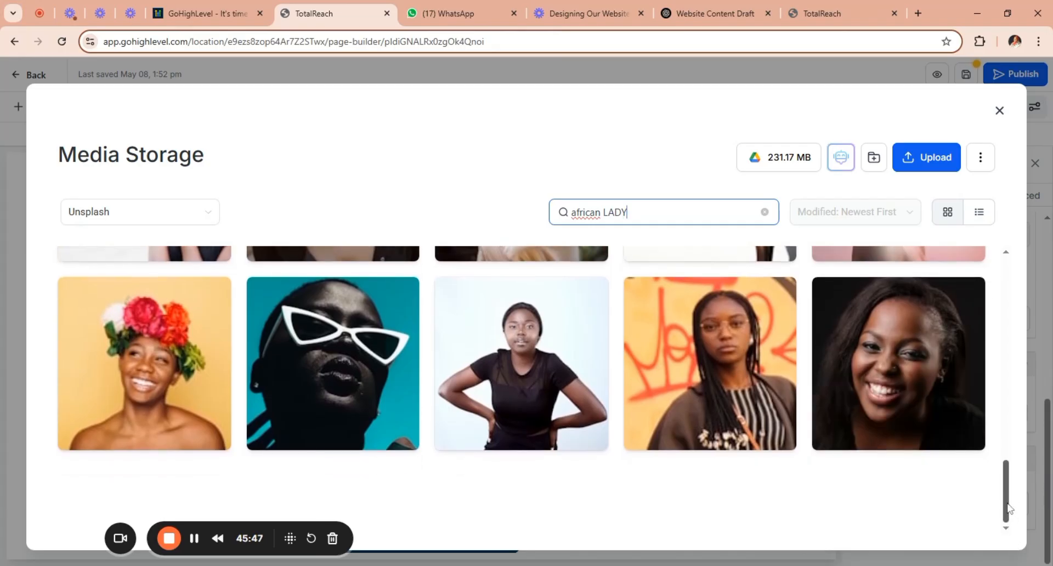
drag(1008, 507, 1006, 423)
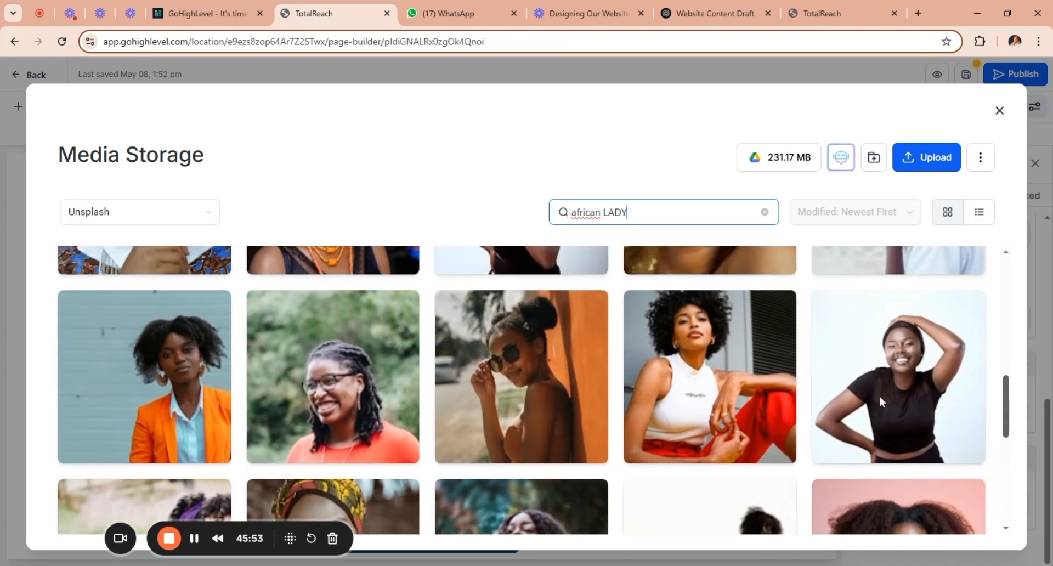
click(713, 398)
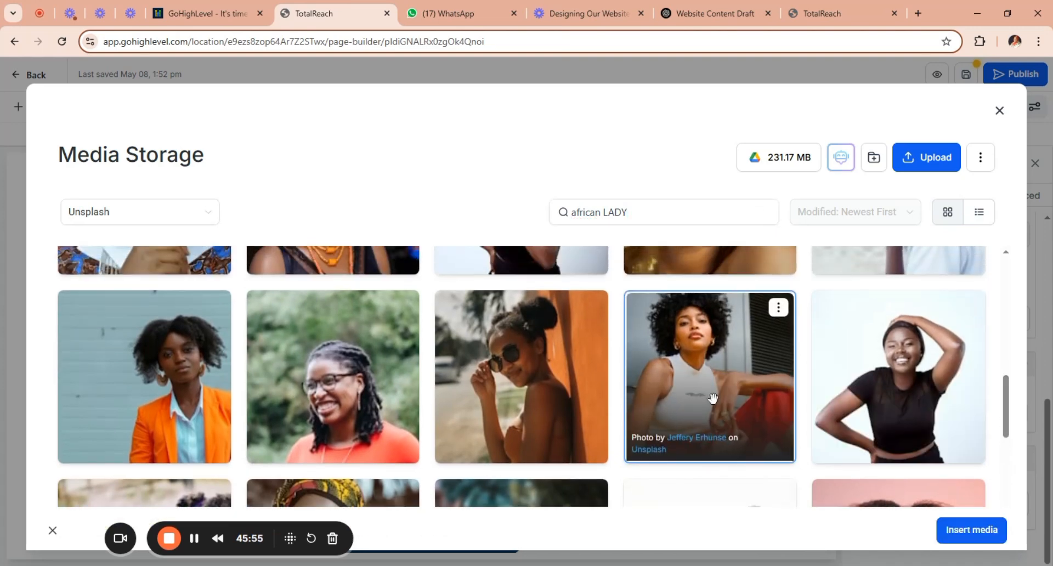
double_click(713, 399)
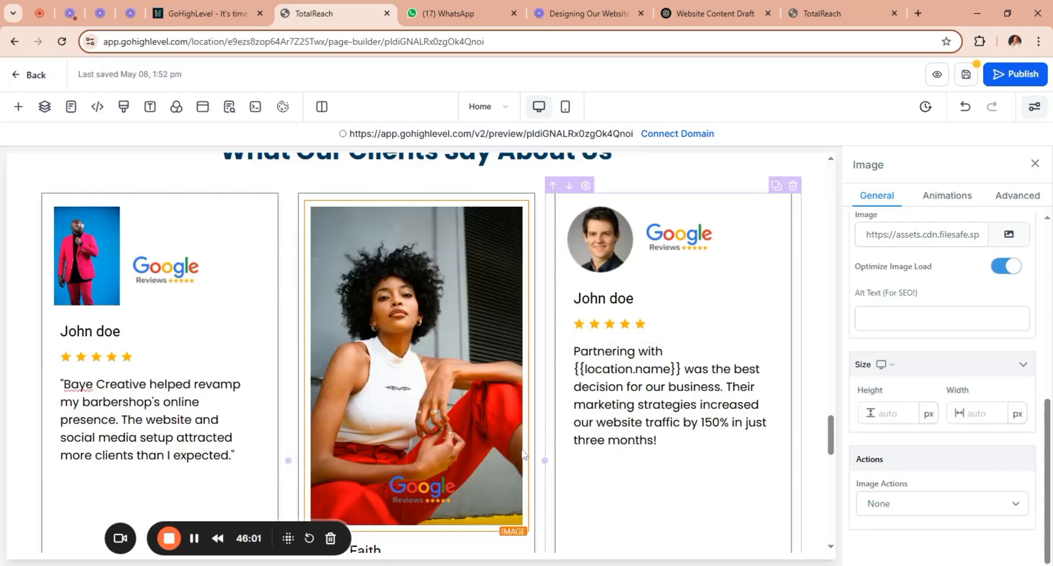
Try a height of 200 px for the second testimonial's photo and settle on 150 px.
click(891, 416)
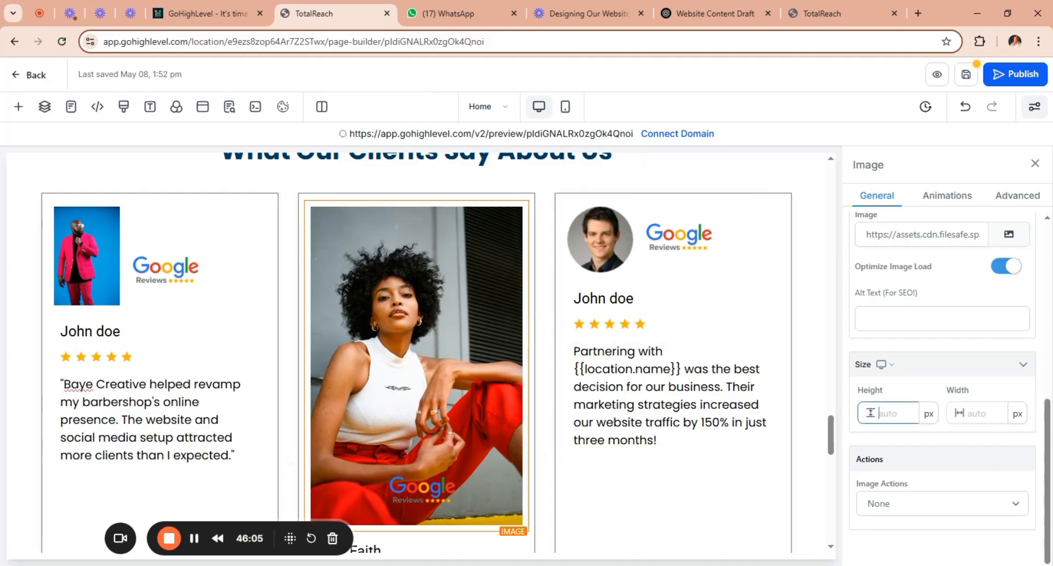
text(200)
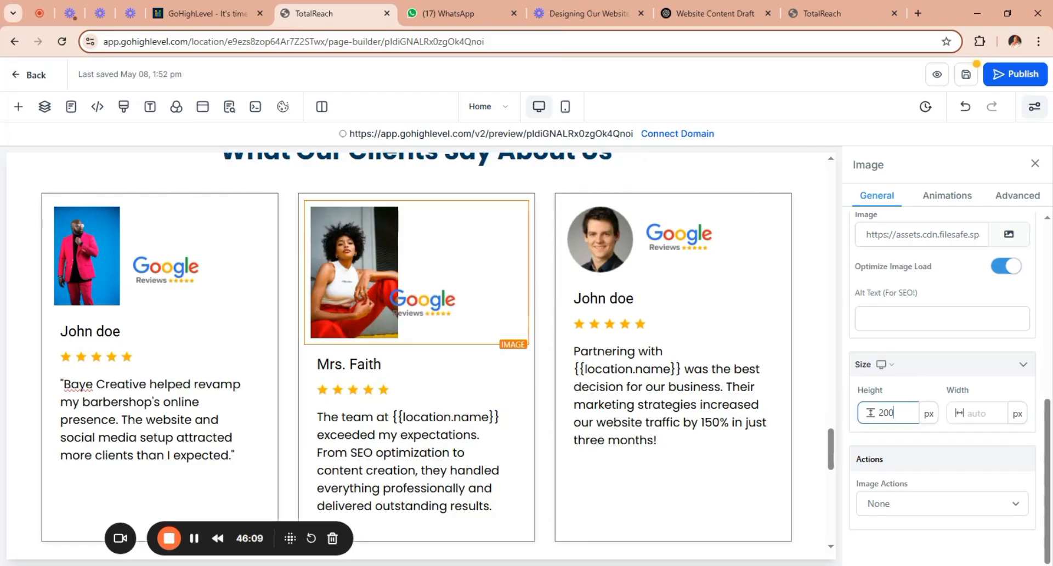
key(shift+Left)
key(shift+Left)
key(shift+Left)
text(1)
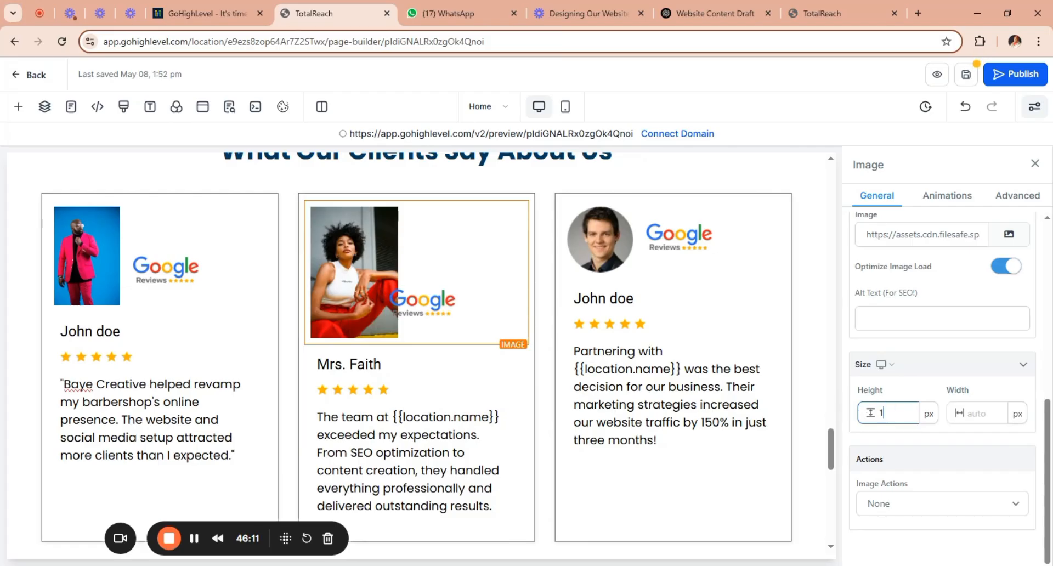
text(50)
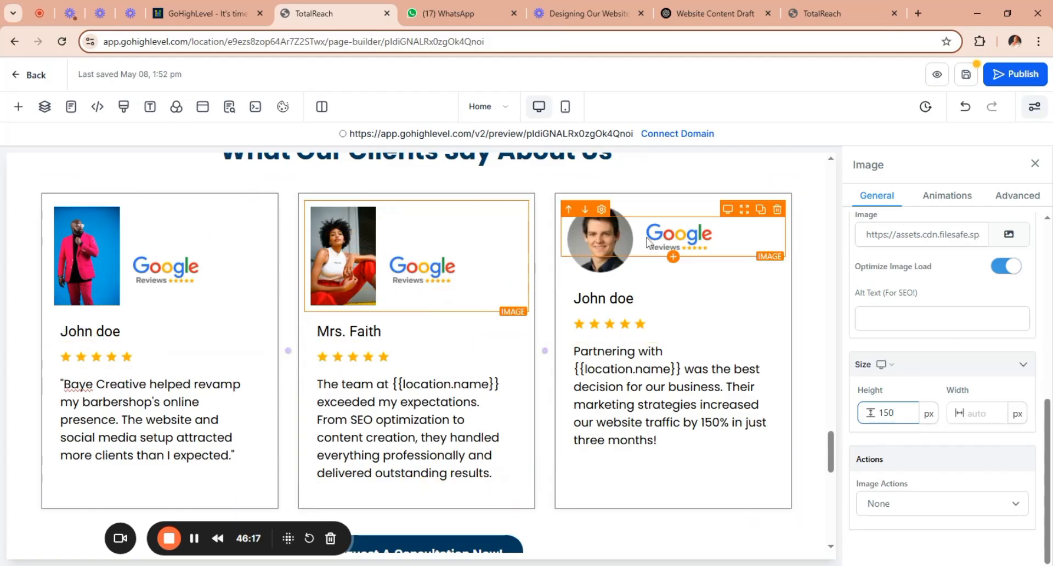
Start replacing the third testimonial card's portrait and search Unsplash for "african man".
click(612, 248)
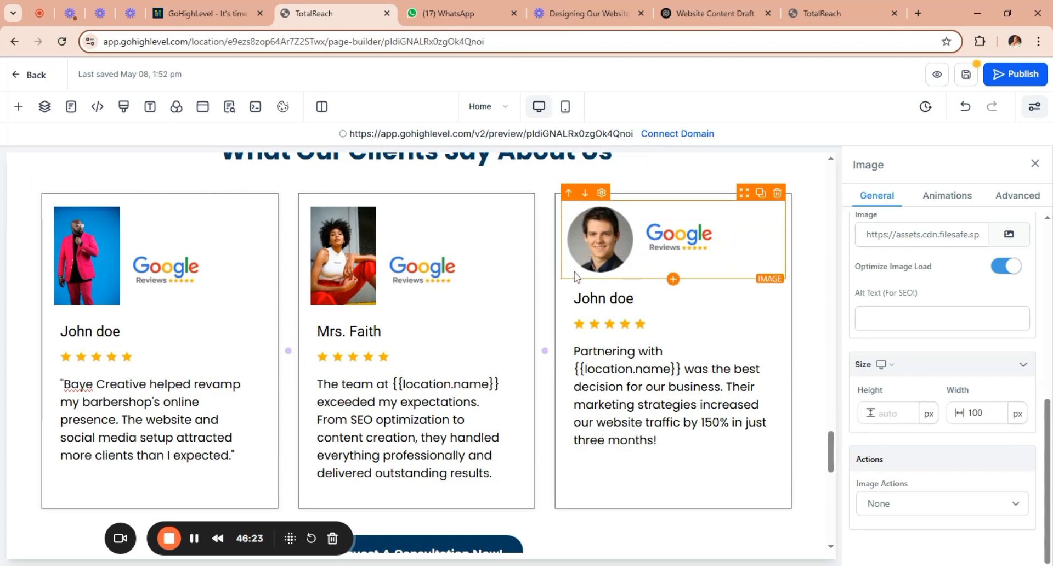
click(1011, 240)
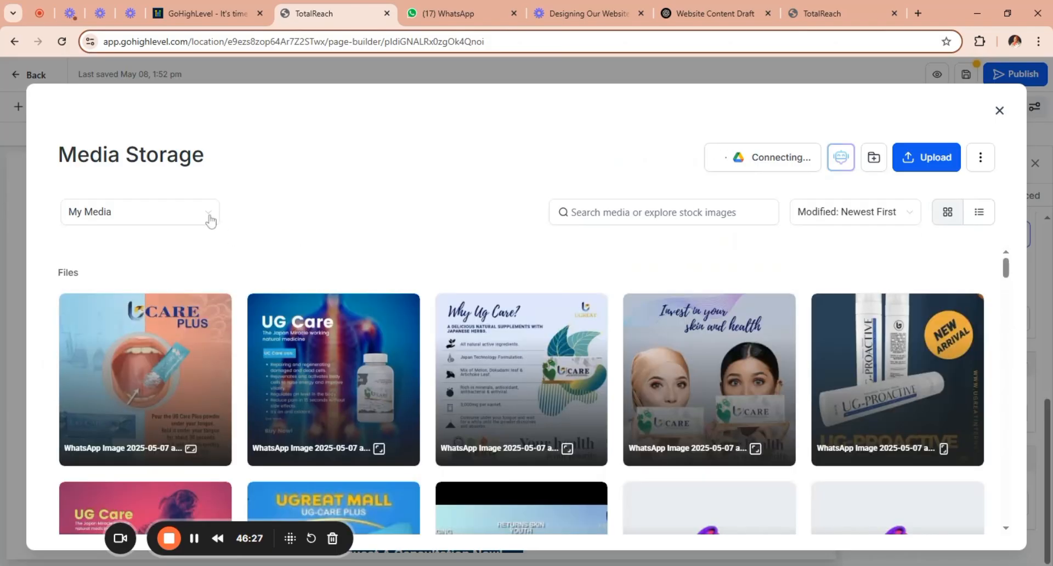
click(210, 215)
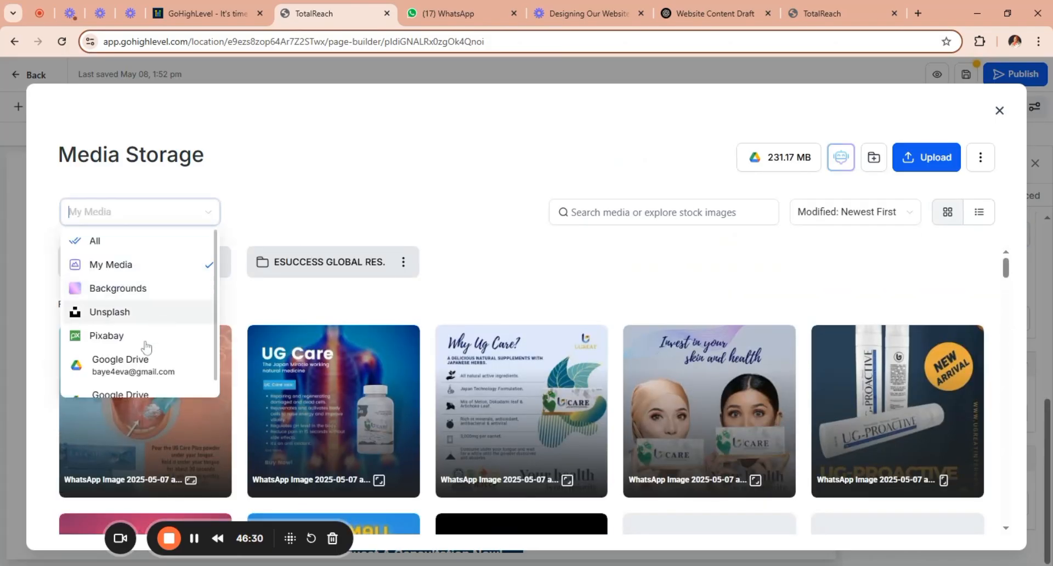
click(150, 317)
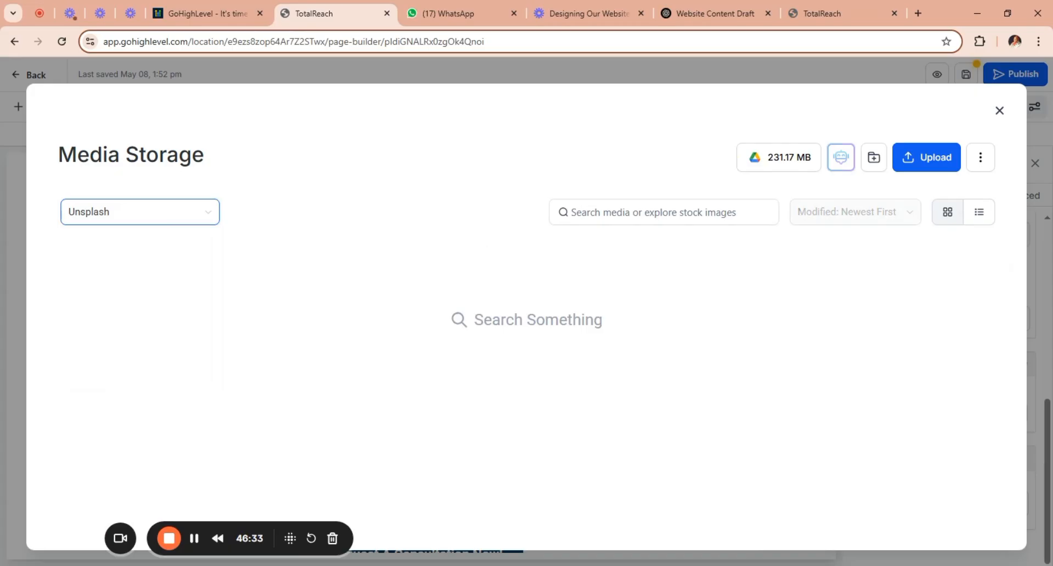
click(572, 213)
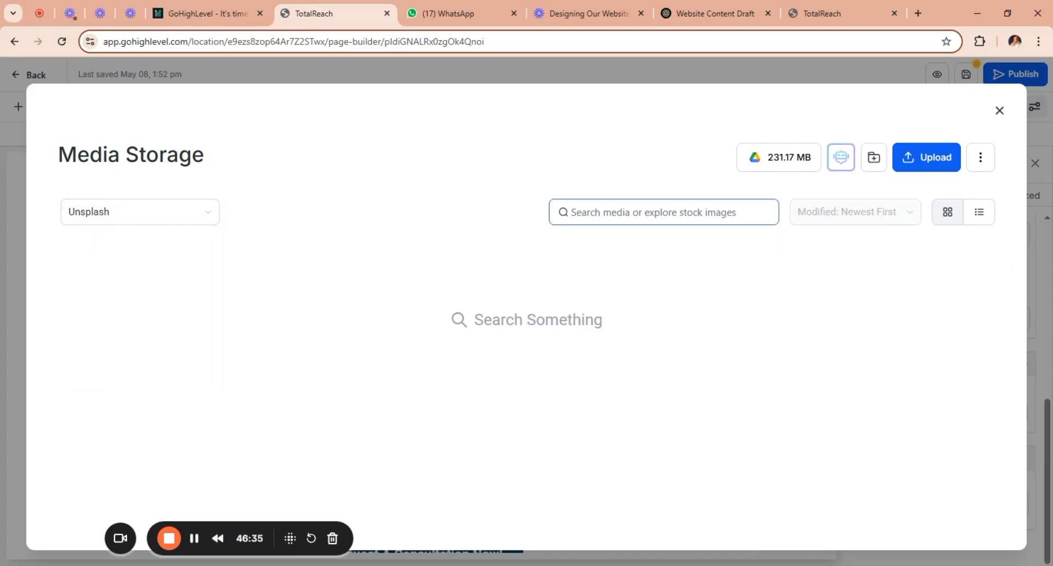
text(african)
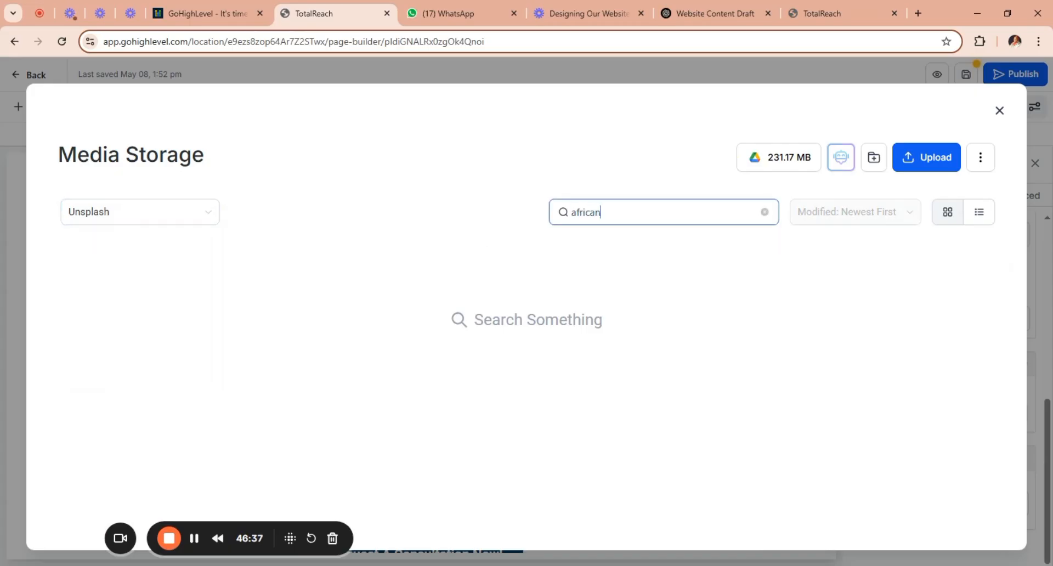
text( man)
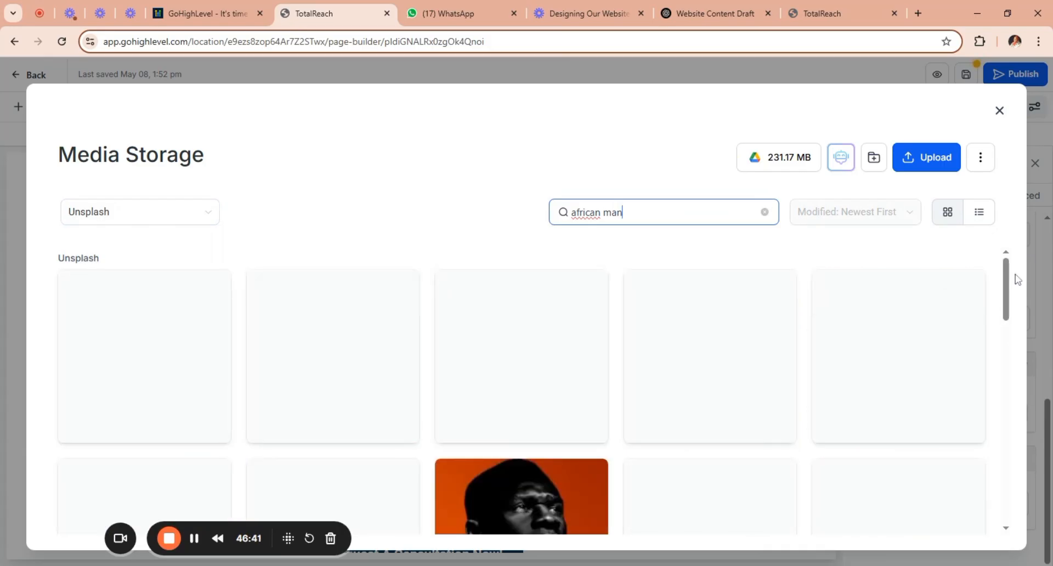
Use the photo of the man in a blue suit with folded arms for the third testimonial card.
scroll(1014, 291, down, 2)
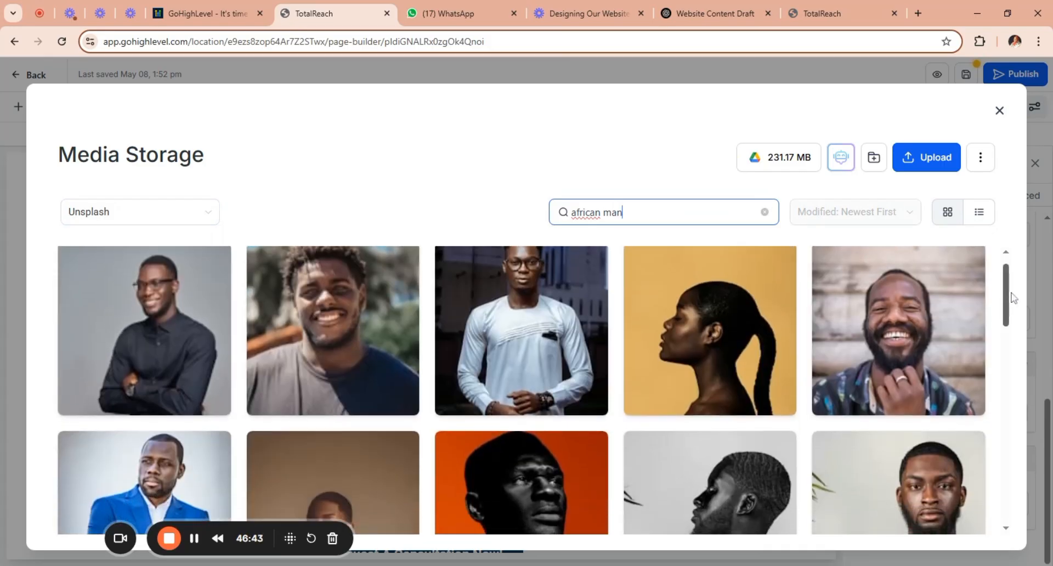
scroll(1012, 308, down, 4)
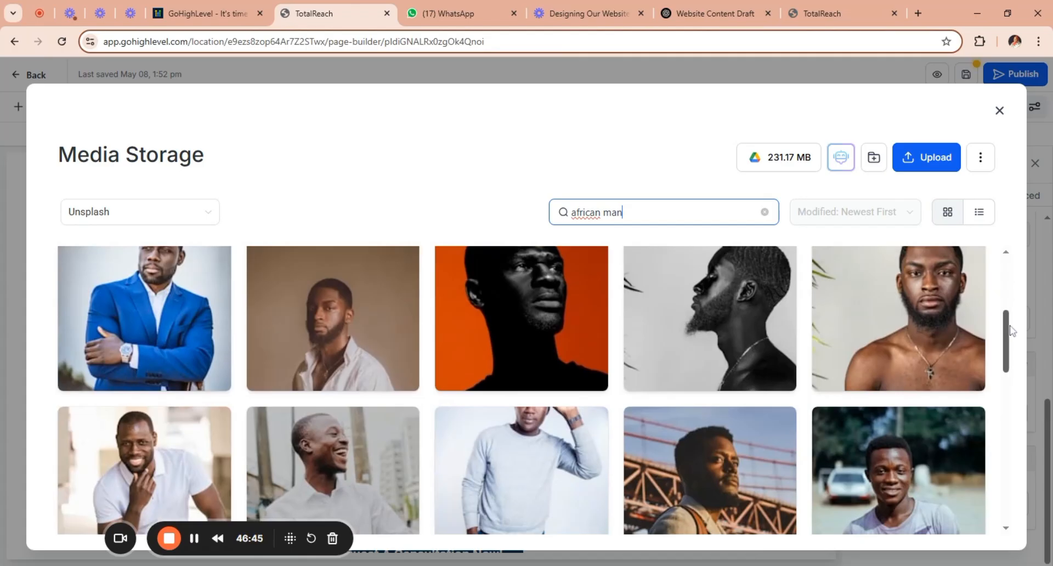
scroll(1011, 328, up, 1)
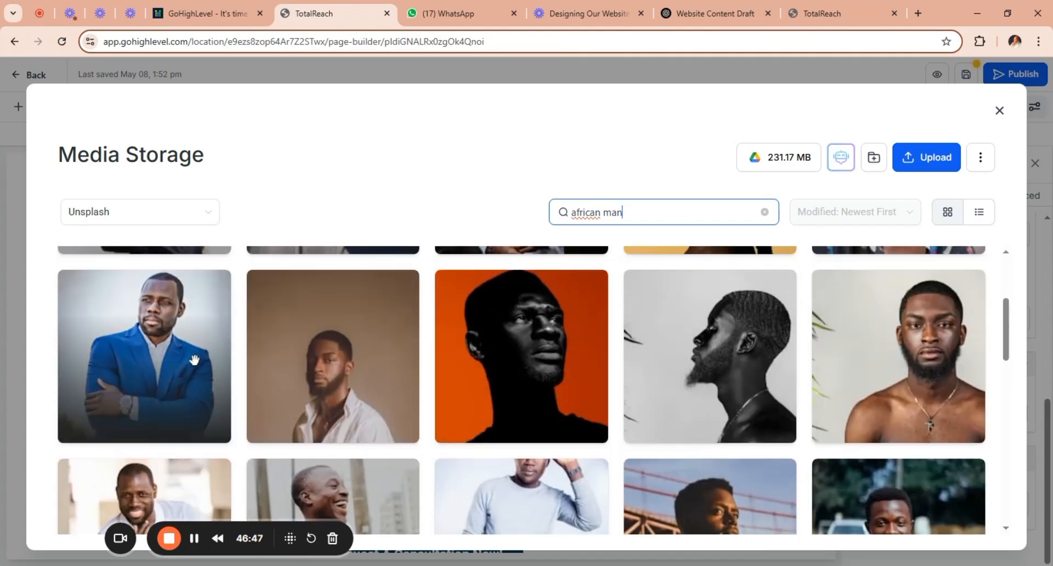
click(181, 360)
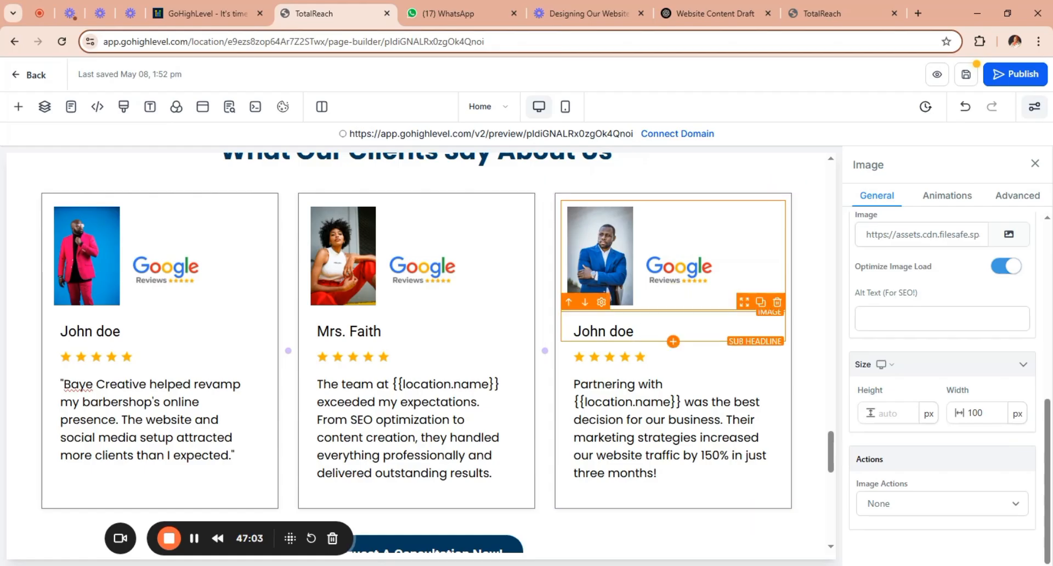
Replace the placeholder name on the third testimonial card with a made-up client's first and last name.
drag(634, 332, 574, 331)
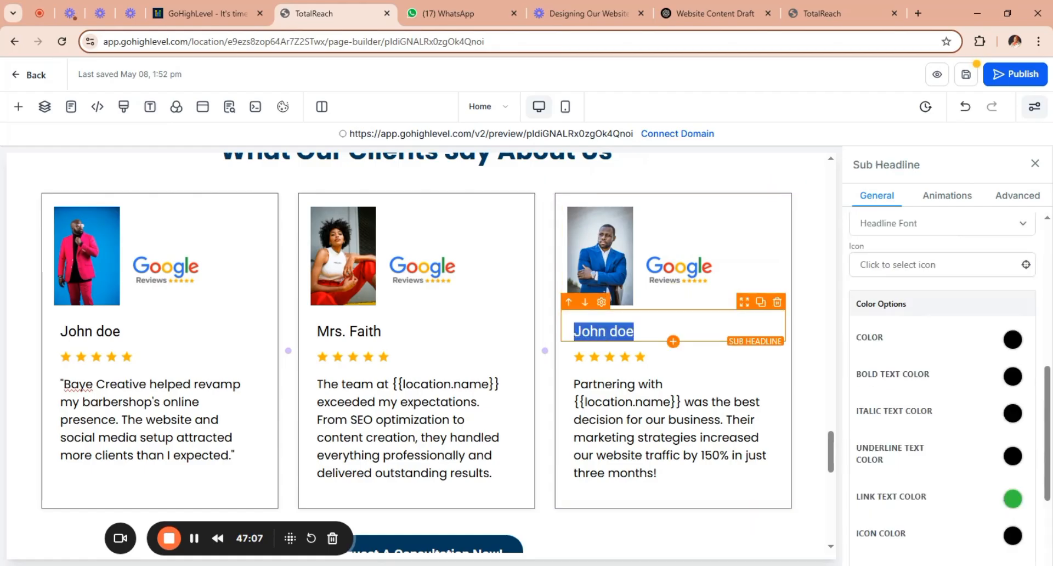
text(M)
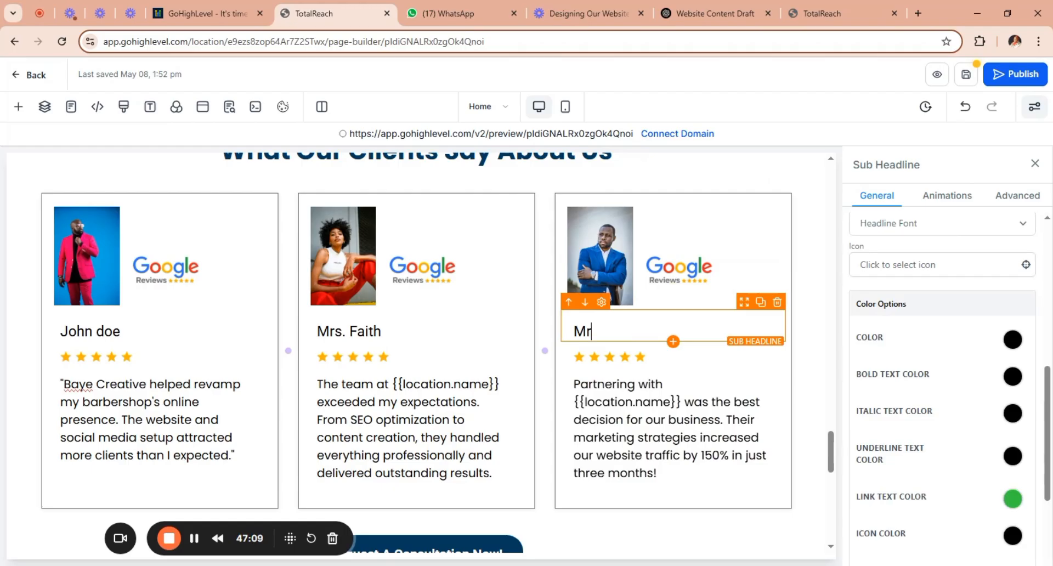
text(r.)
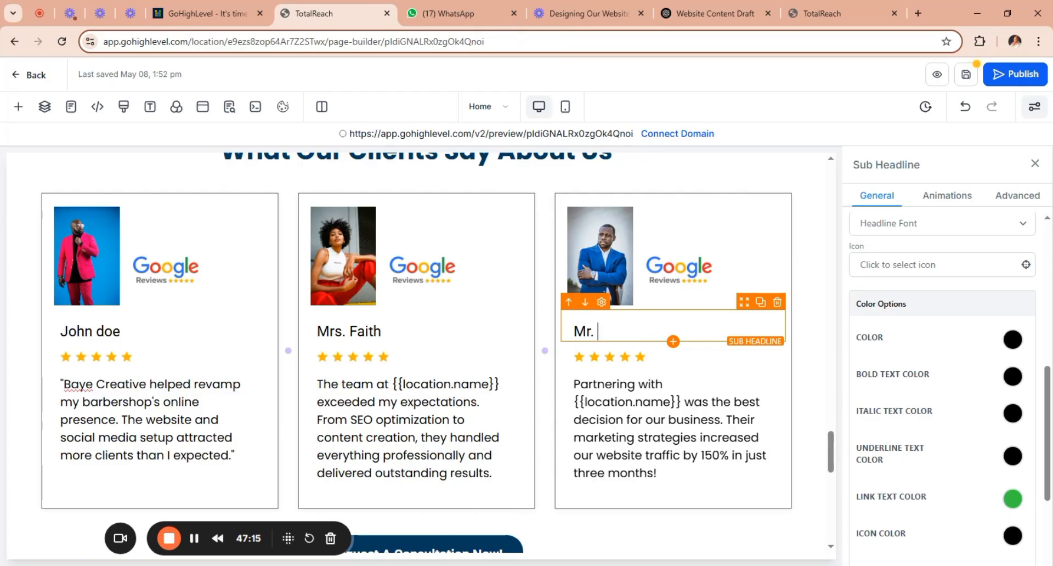
key(BackSpace)
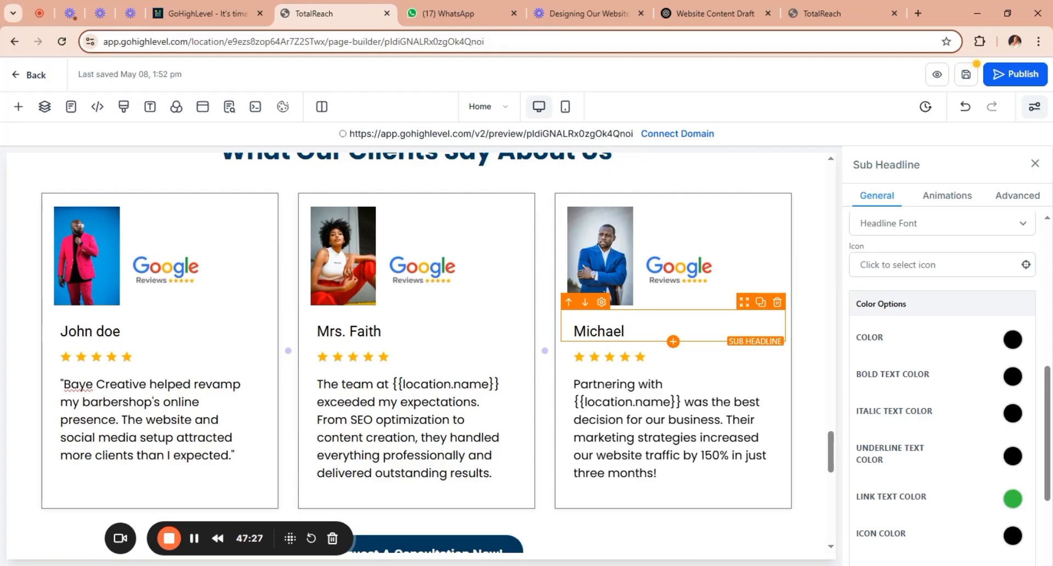
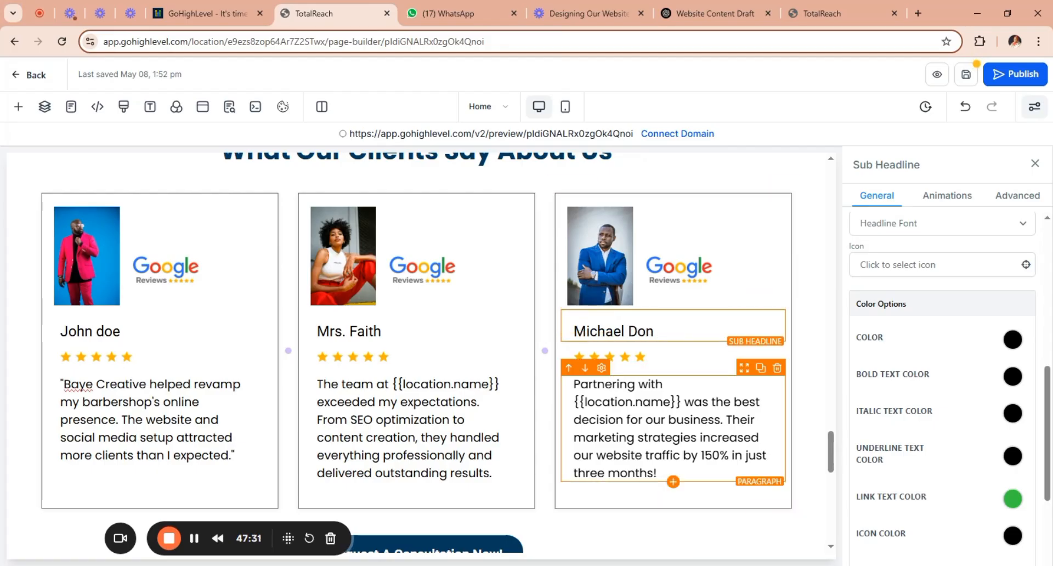
Replace the second testimonial's text with the "I love the quality of the Canva templates" quote from the ChatGPT draft, without a blank line above it.
click(361, 384)
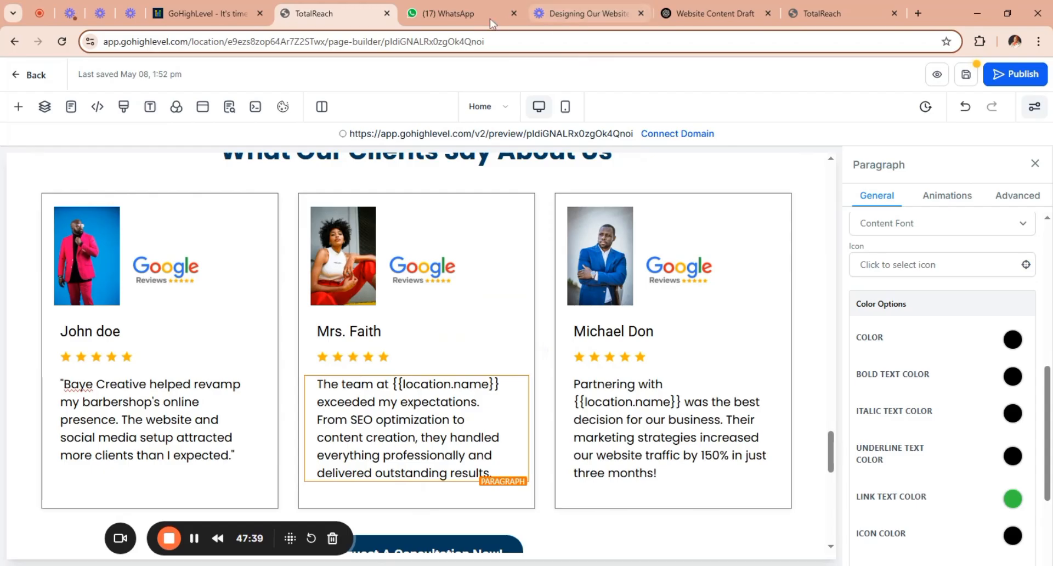
click(707, 15)
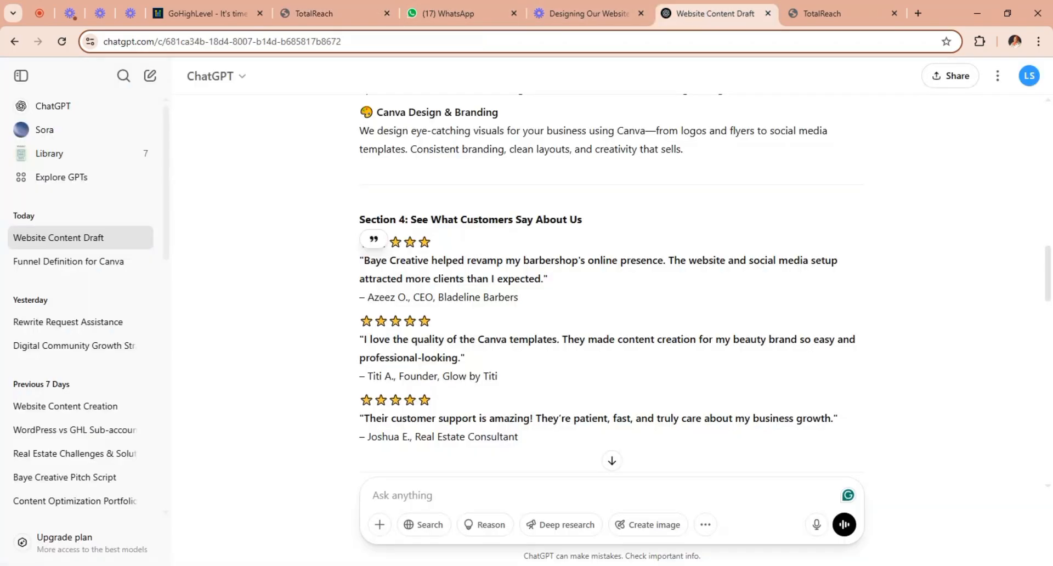
drag(360, 339, 478, 360)
key(ctrl+c)
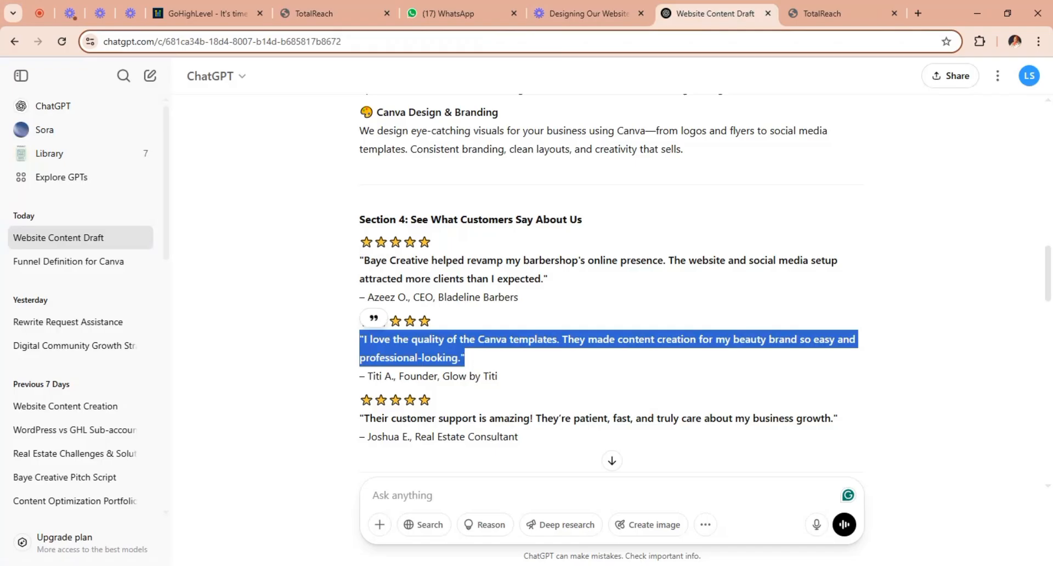
click(344, 7)
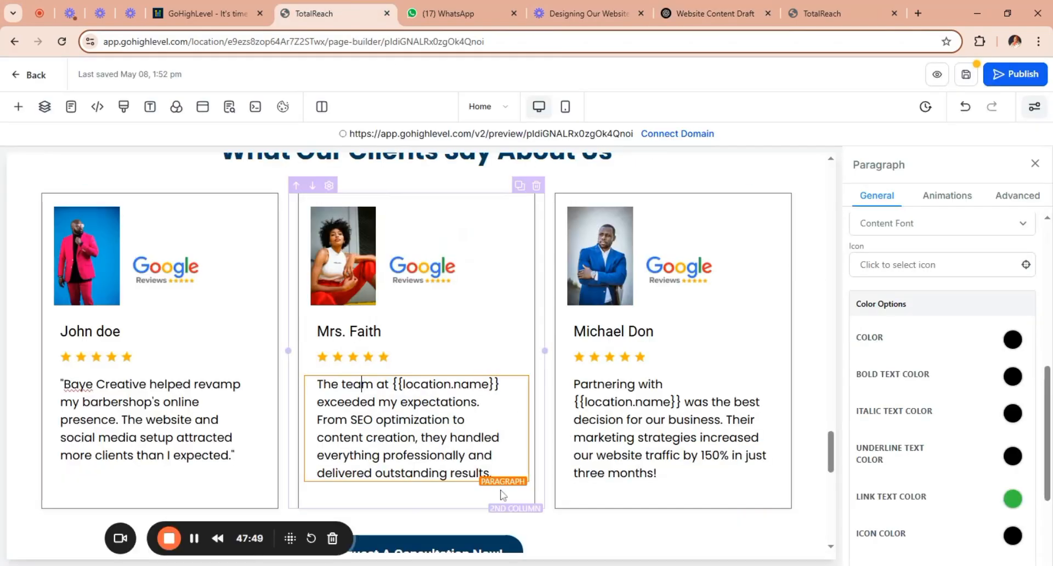
drag(491, 473, 312, 383)
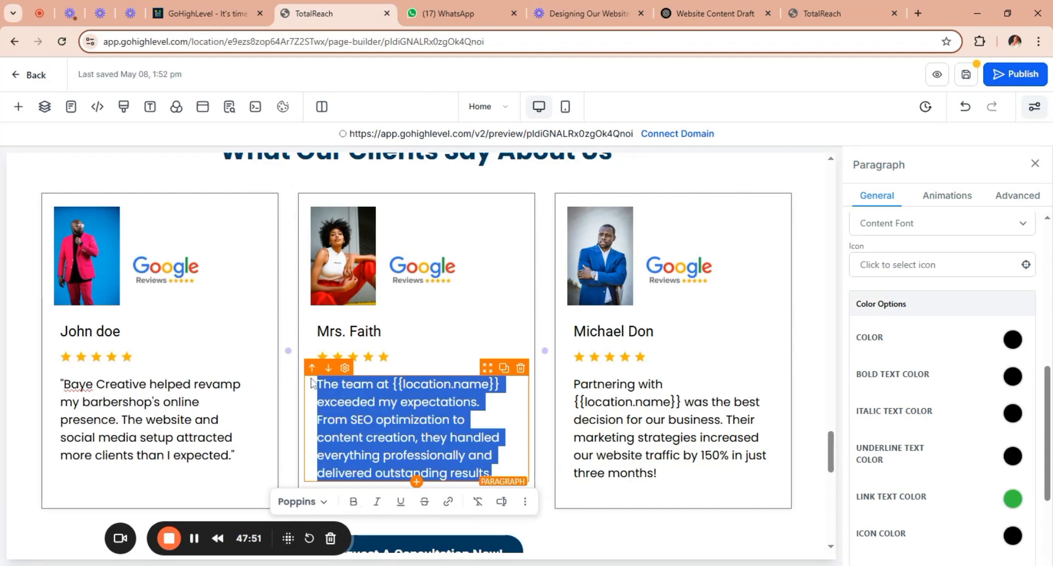
key(ctrl+v)
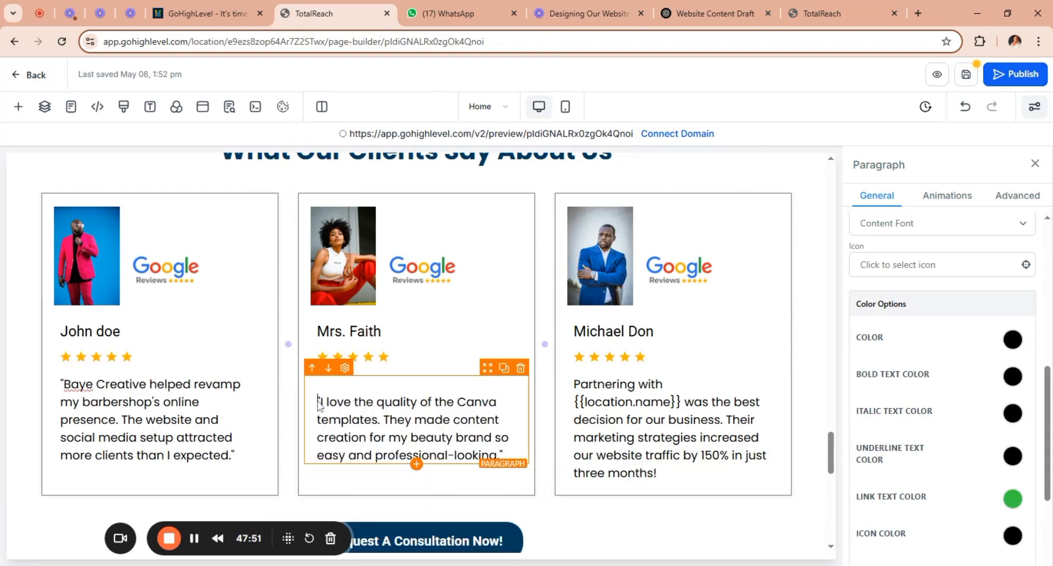
key(BackSpace)
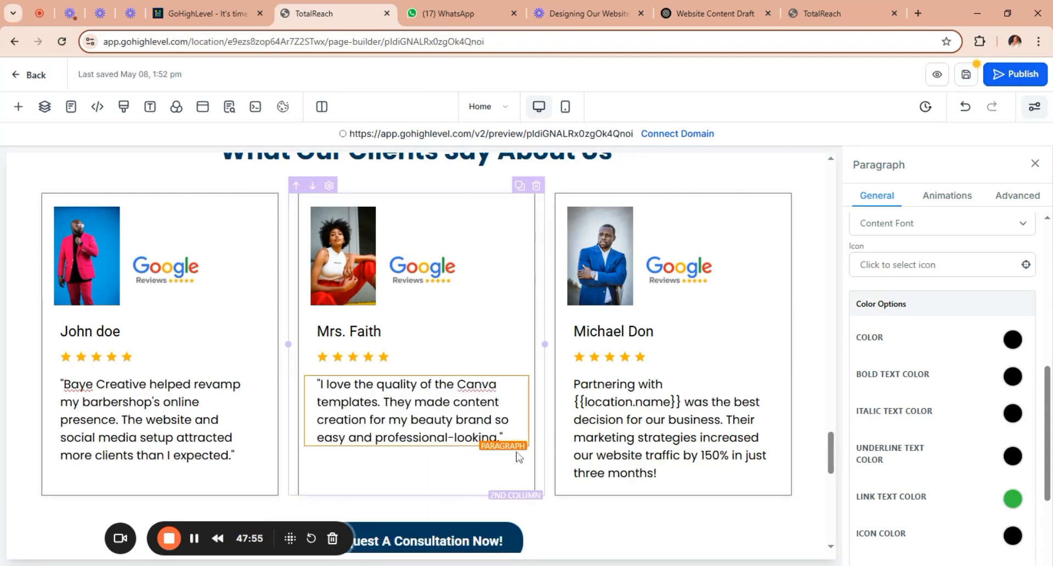
Replace the third testimonial's text with the "Their customer support is amazing!" quote from the ChatGPT draft, without a blank line above it.
drag(658, 473, 572, 384)
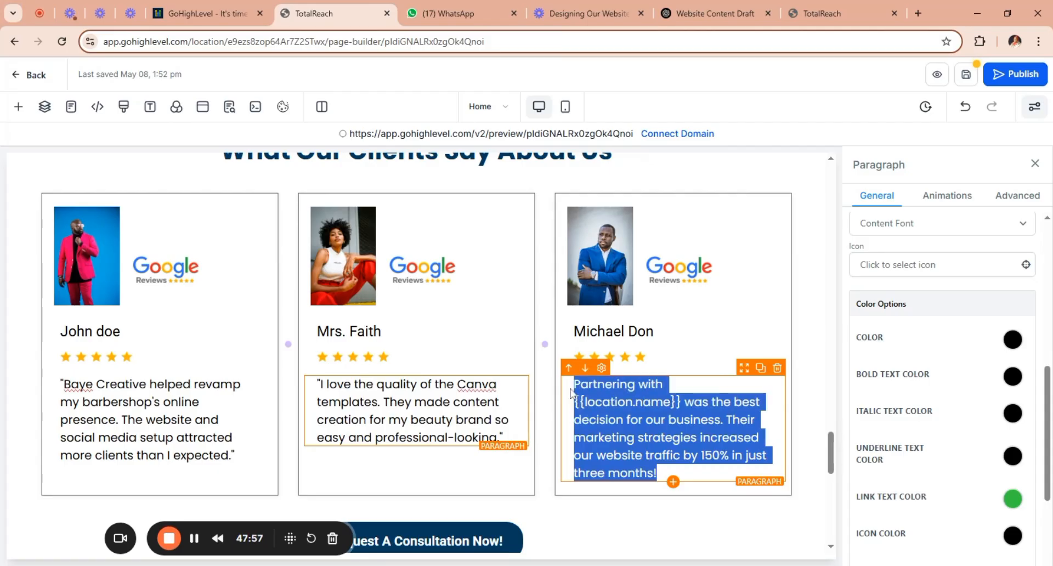
click(691, 14)
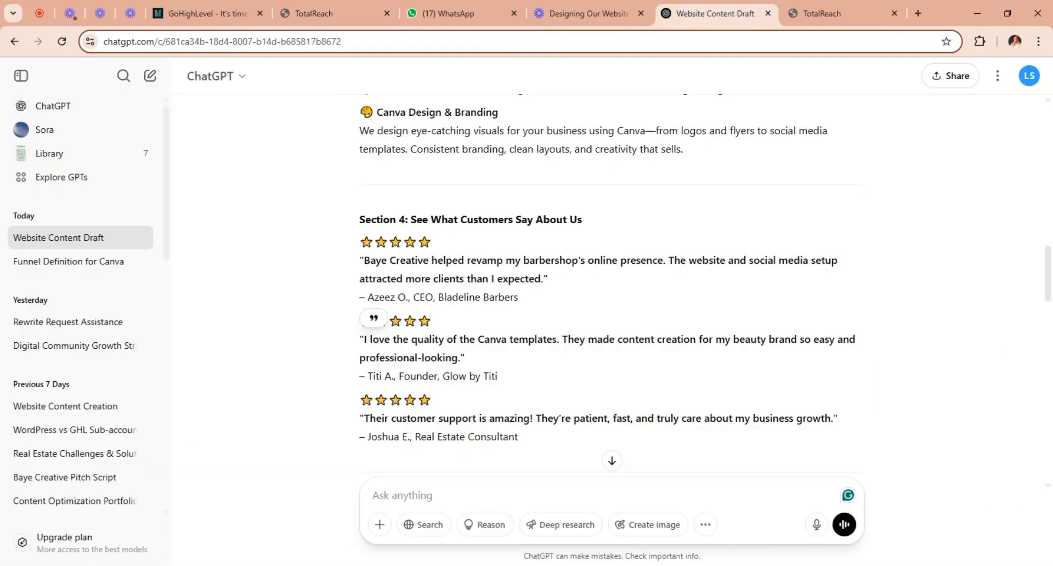
drag(356, 420, 851, 426)
key(ctrl+c)
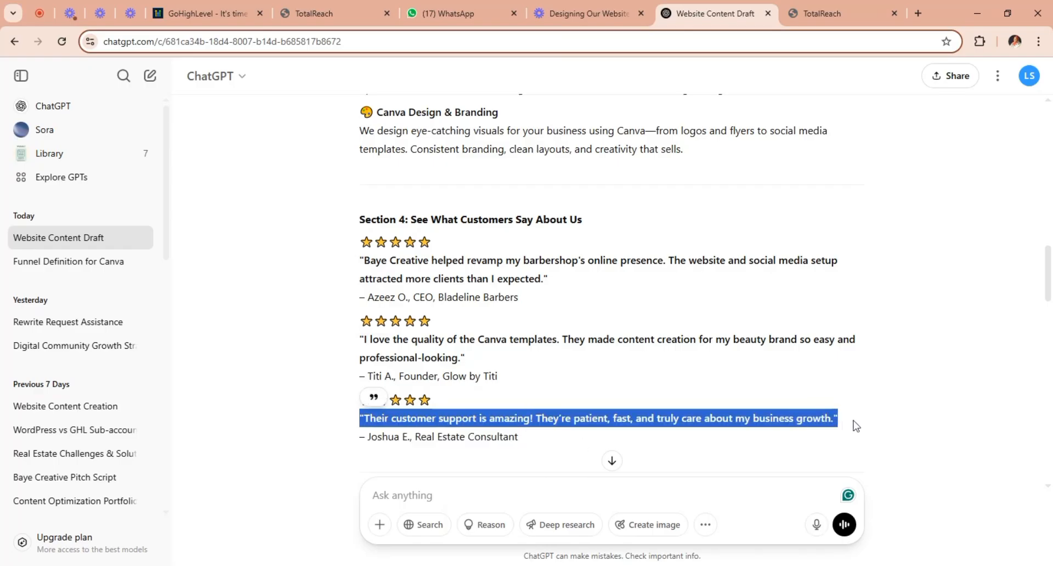
click(324, 13)
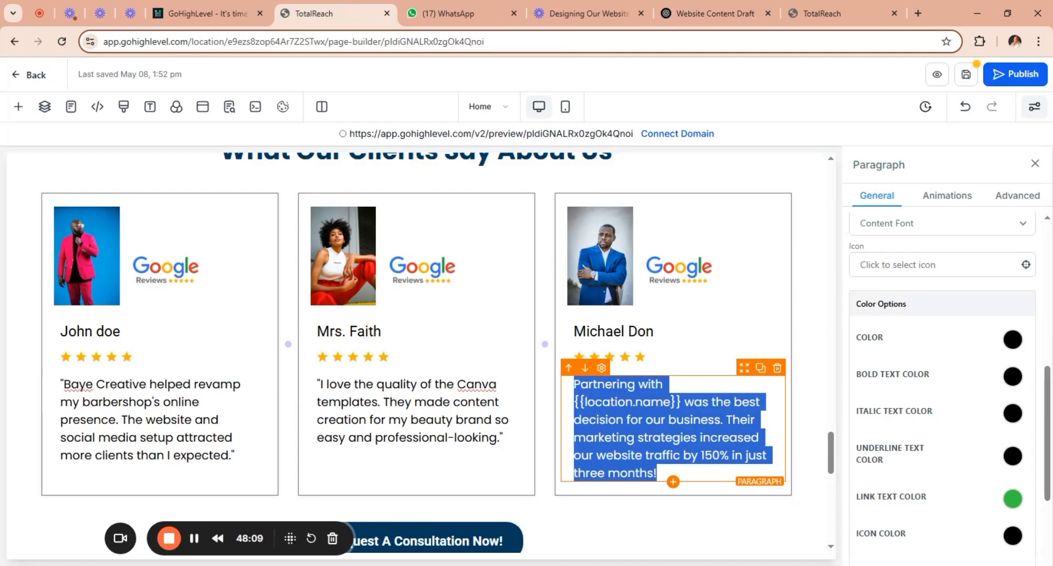
key(ctrl+v)
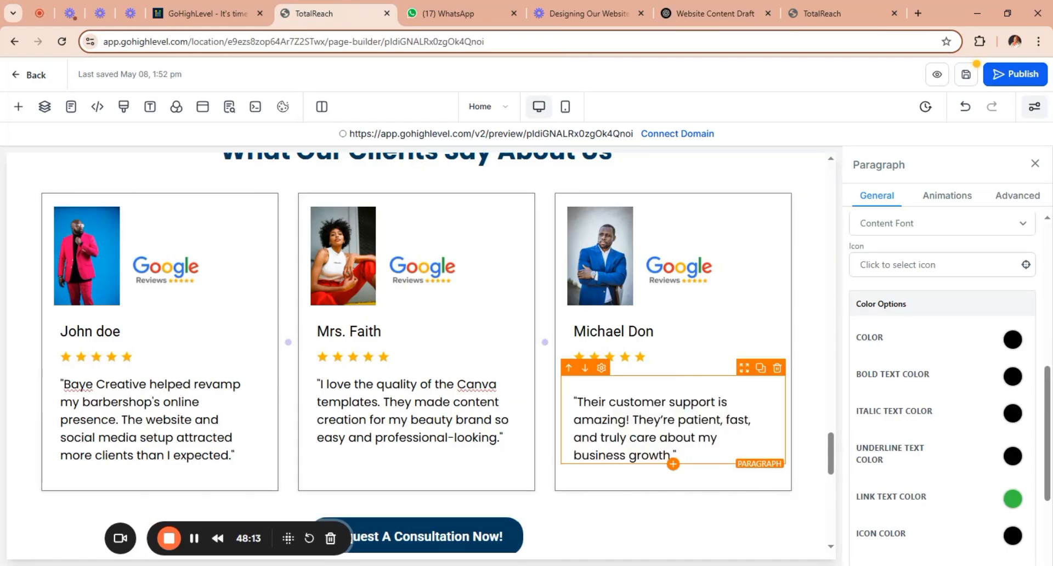
key(BackSpace)
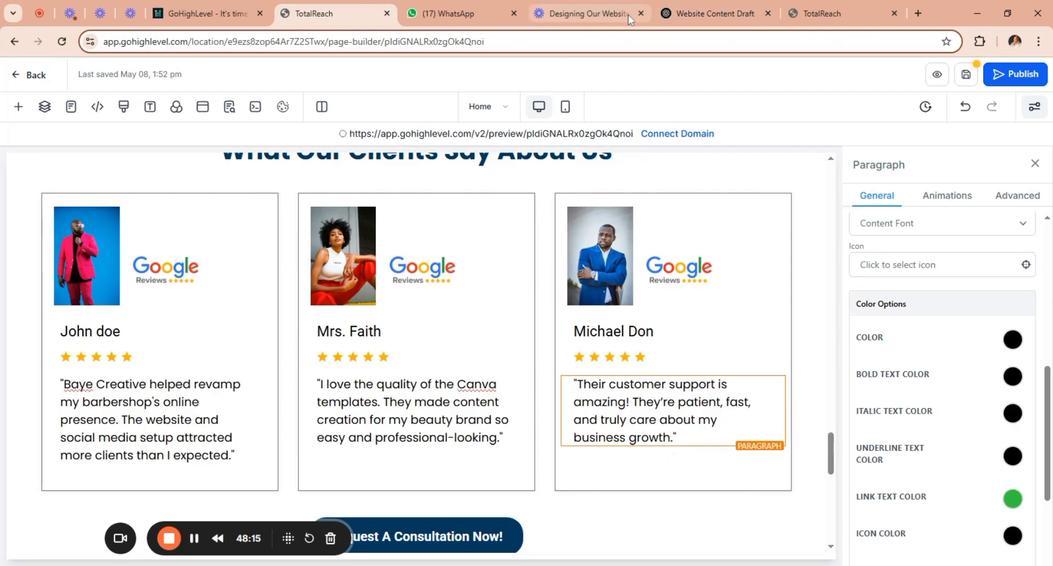
Replace the name on the third testimonial card with the matching reviewer's name and title, Real Estate Consultant, from the ChatGPT draft.
click(708, 13)
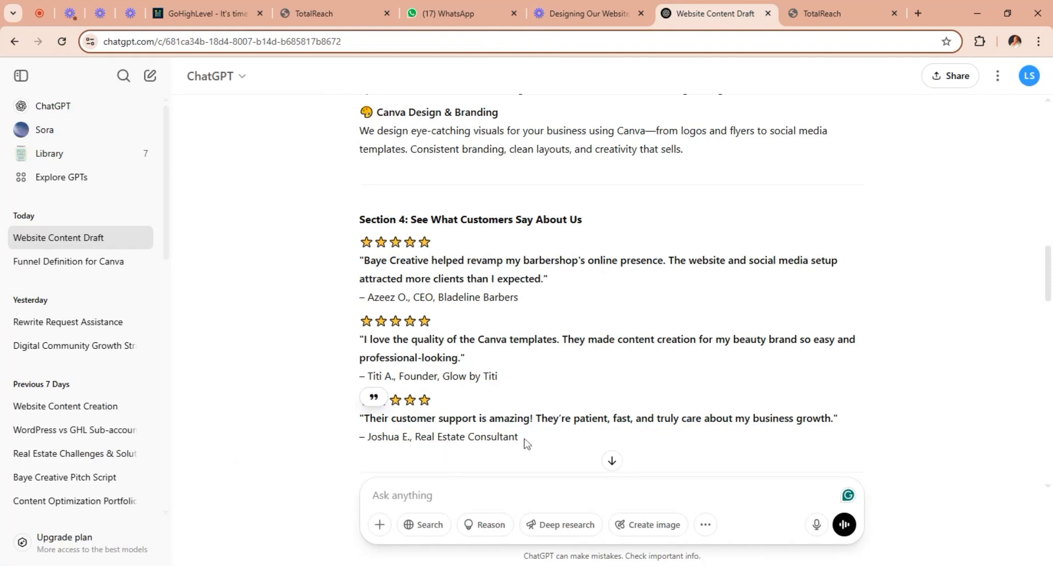
drag(524, 439, 371, 437)
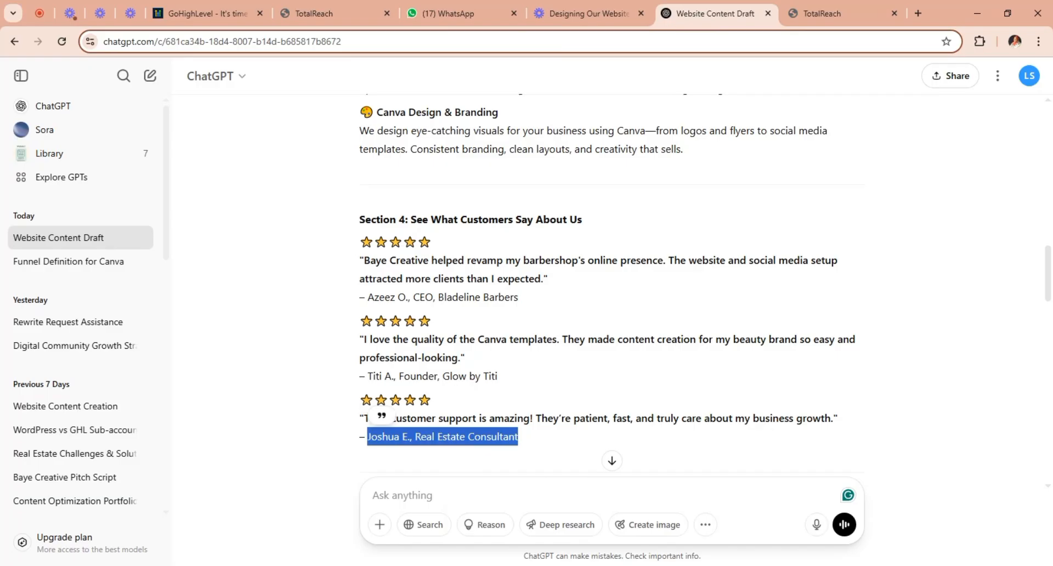
click(311, 19)
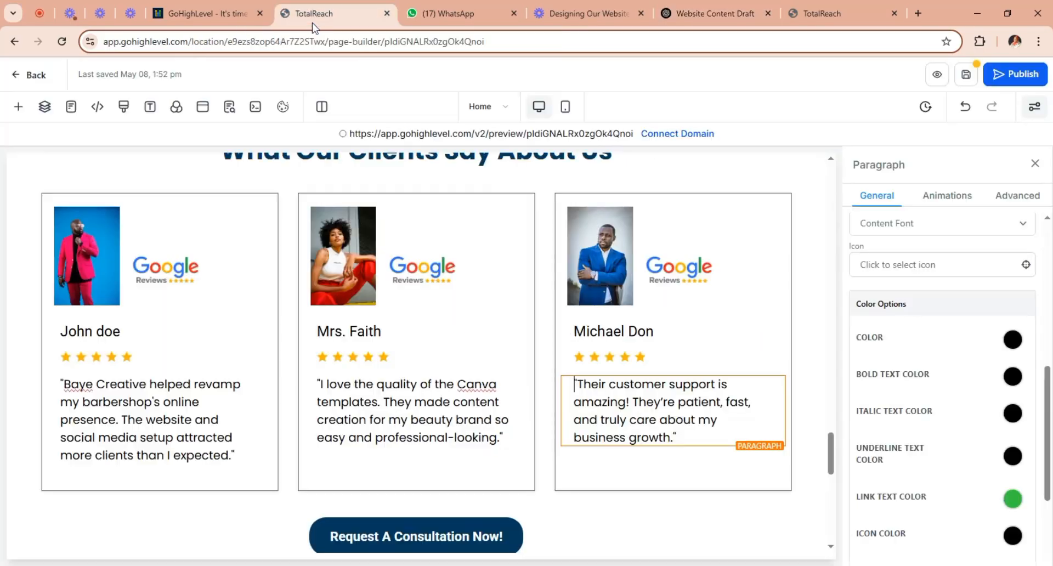
drag(655, 332, 565, 339)
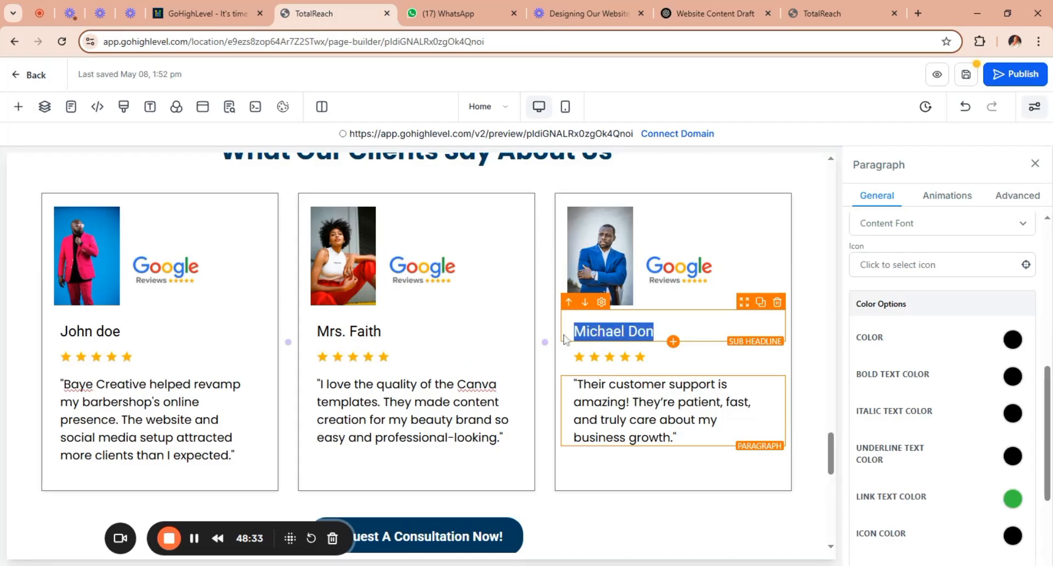
text(Joshua E., Real Estate Consultant)
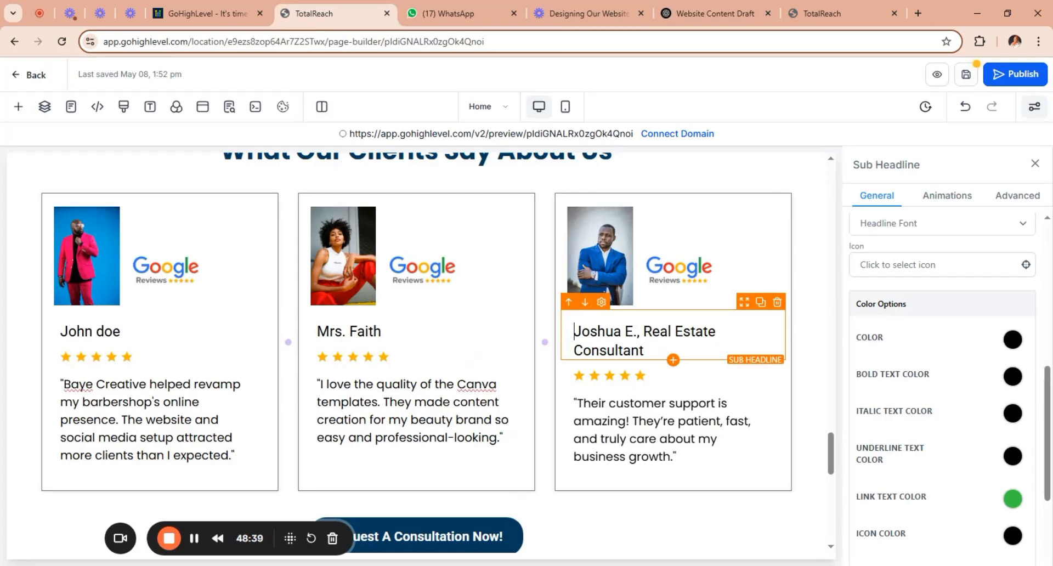
click(730, 272)
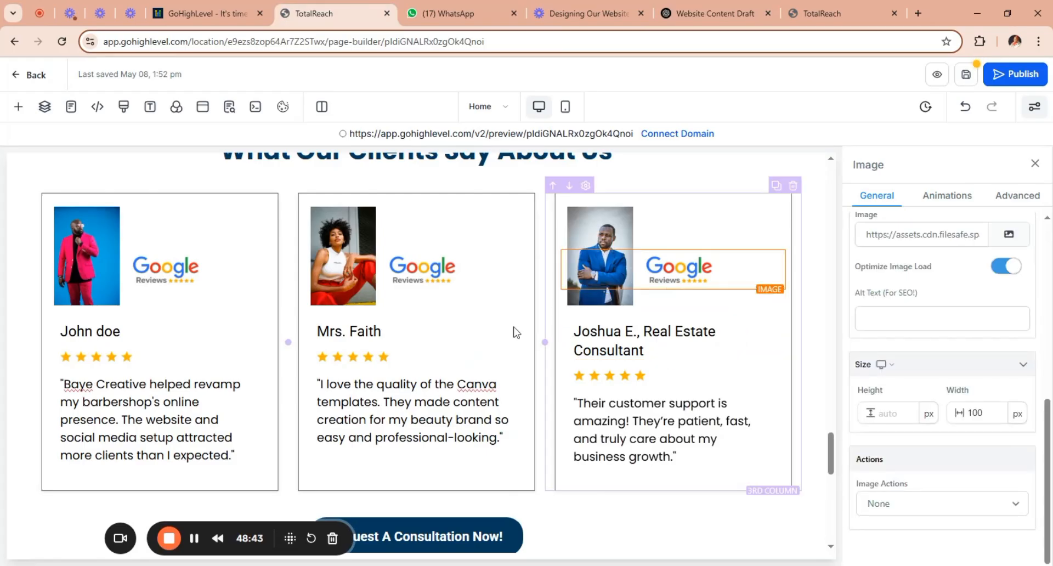
click(382, 332)
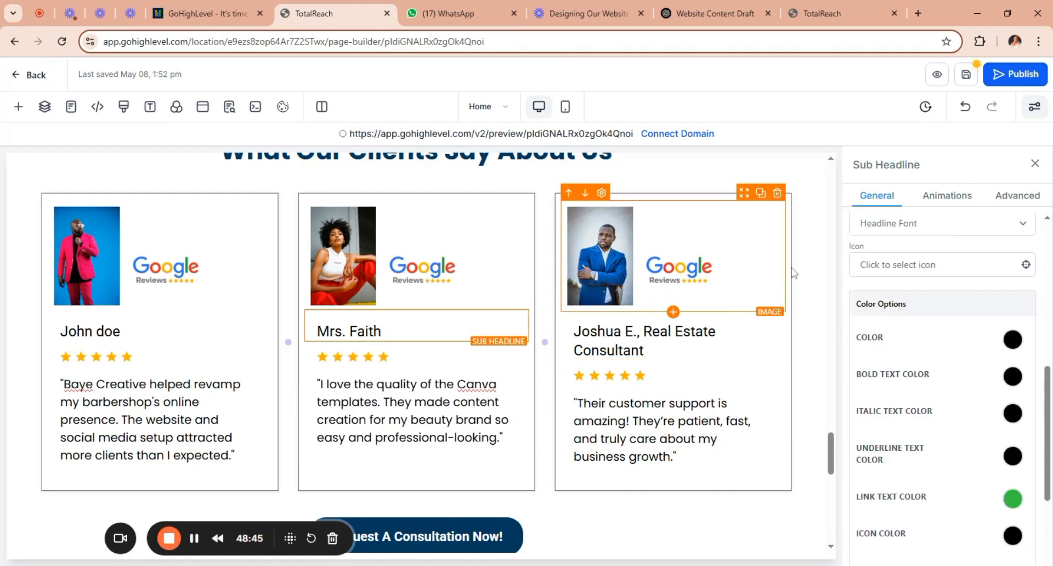
scroll(833, 414, up, 1)
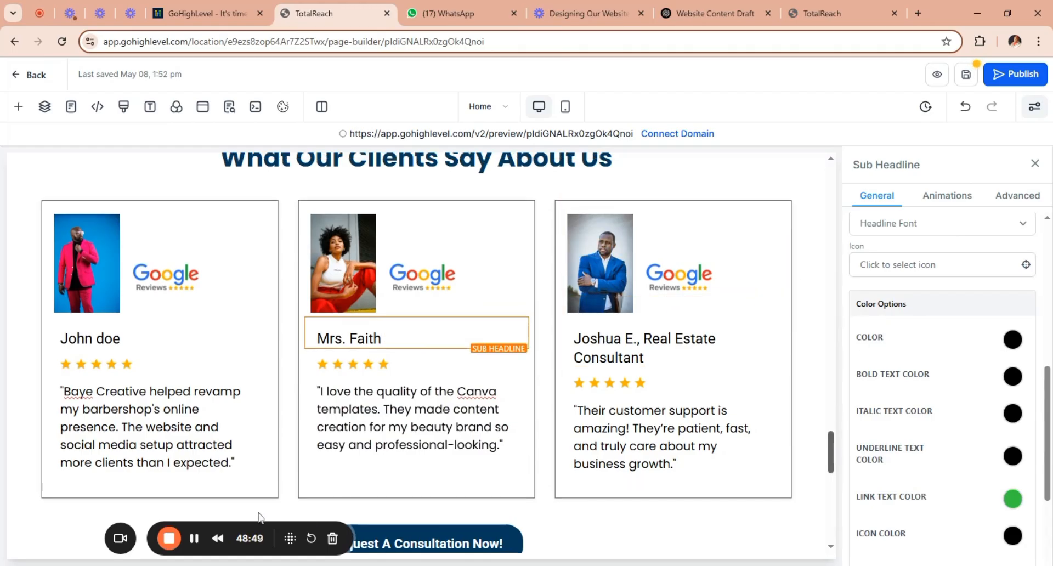
click(194, 539)
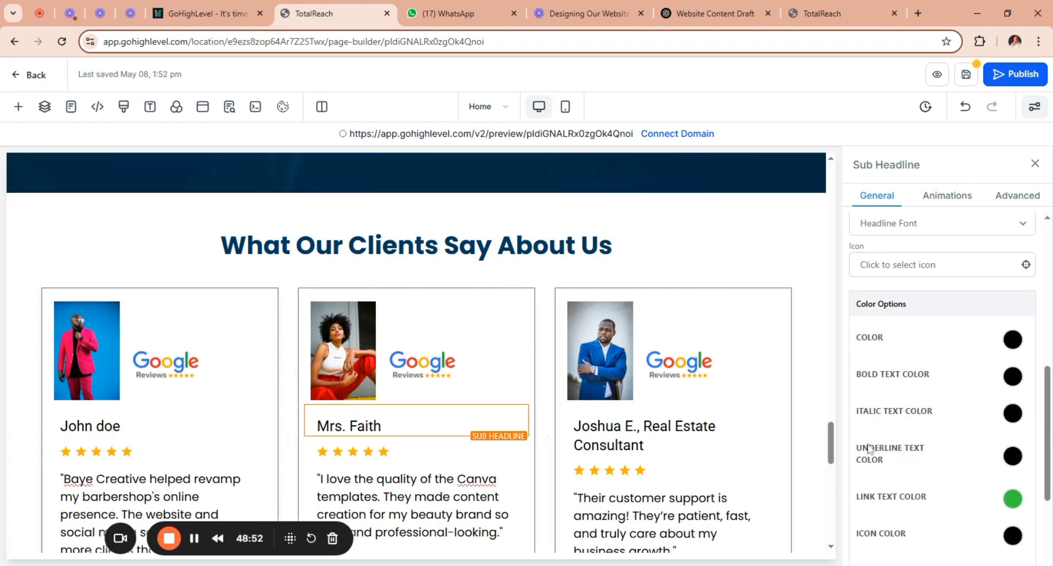
Link the "Request A Consultation Now!" button below the testimonials to the website's Calendar Page.
scroll(833, 439, down, 2)
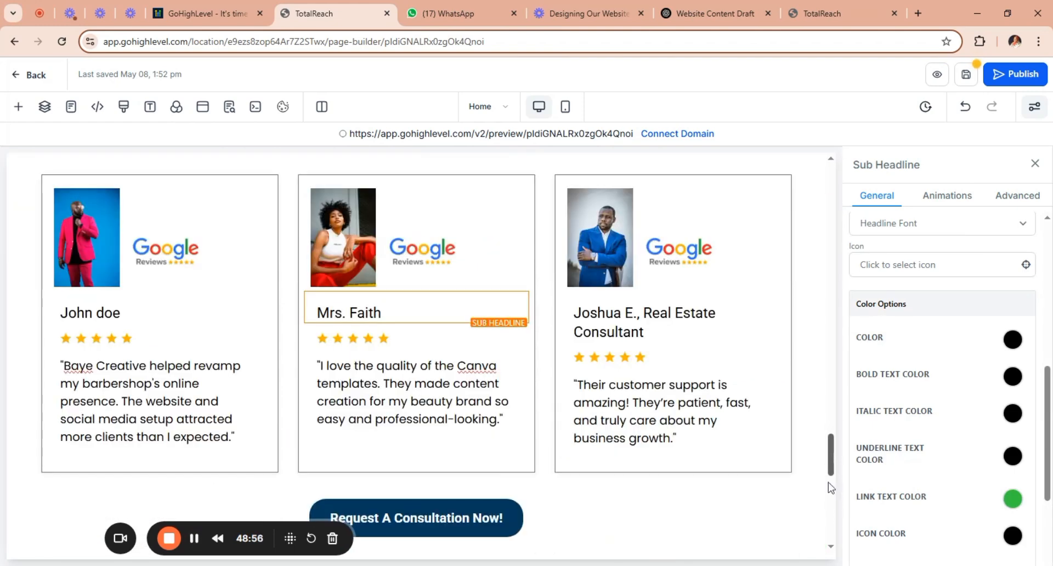
scroll(833, 471, down, 10)
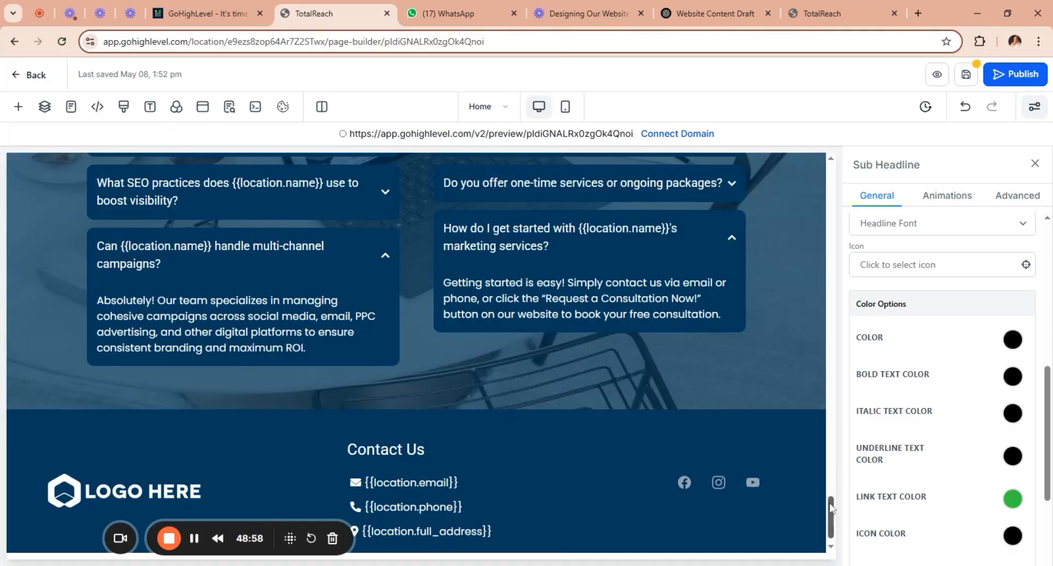
scroll(833, 480, up, 5)
scroll(834, 481, up, 2)
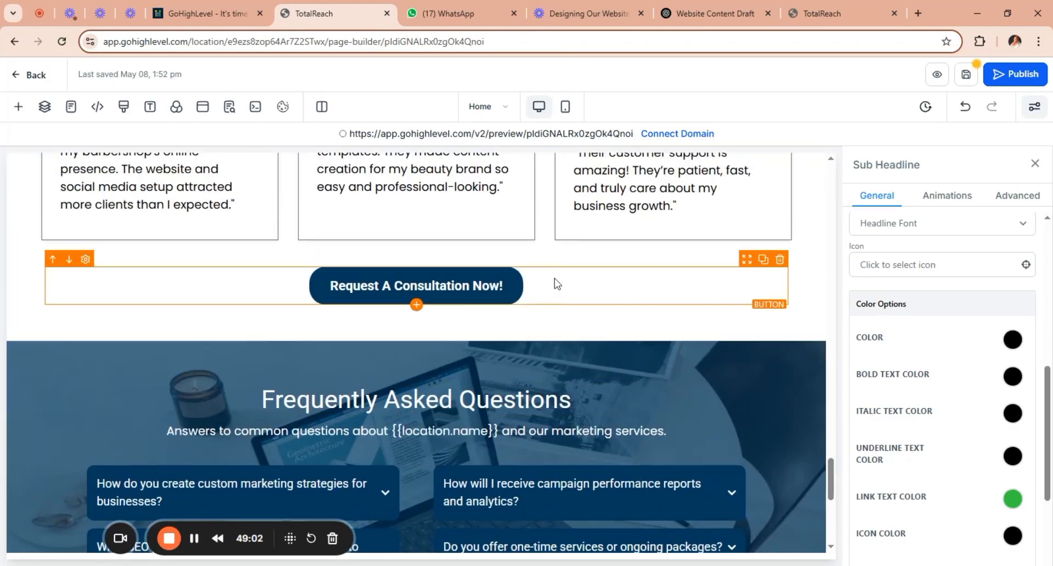
click(556, 284)
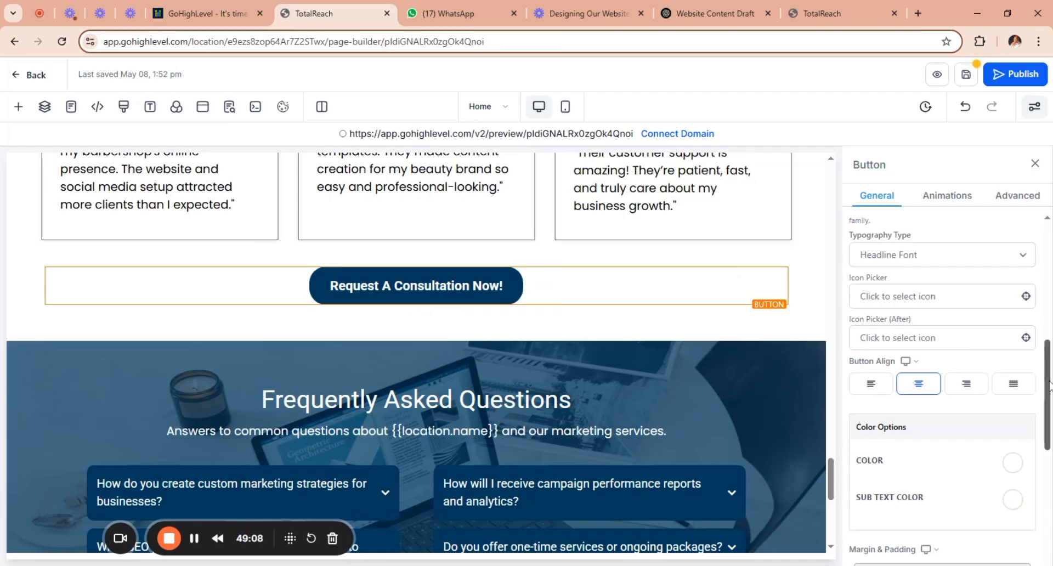
scroll(1047, 395, down, 1)
scroll(942, 384, down, 5)
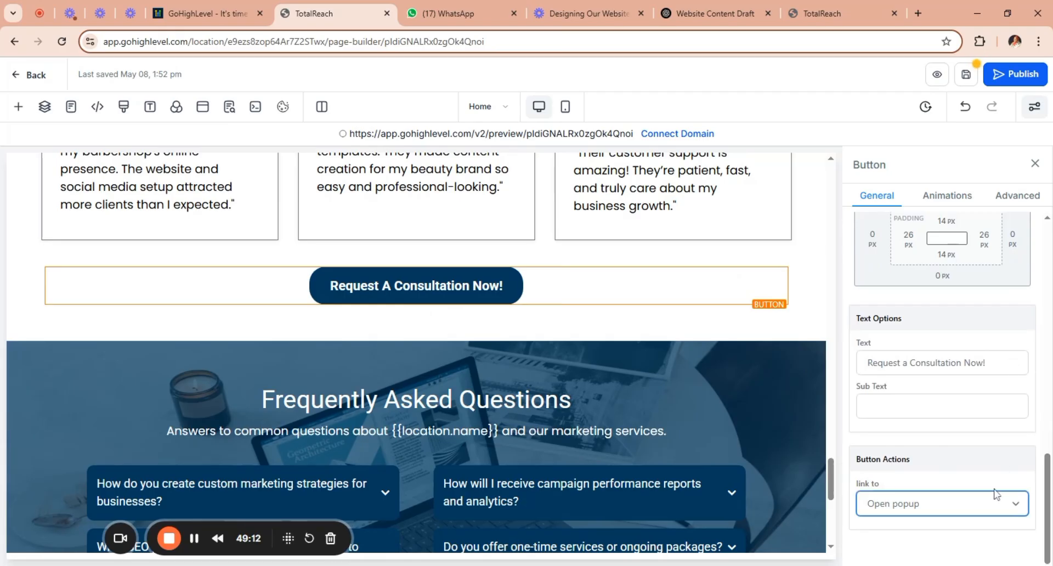
click(947, 400)
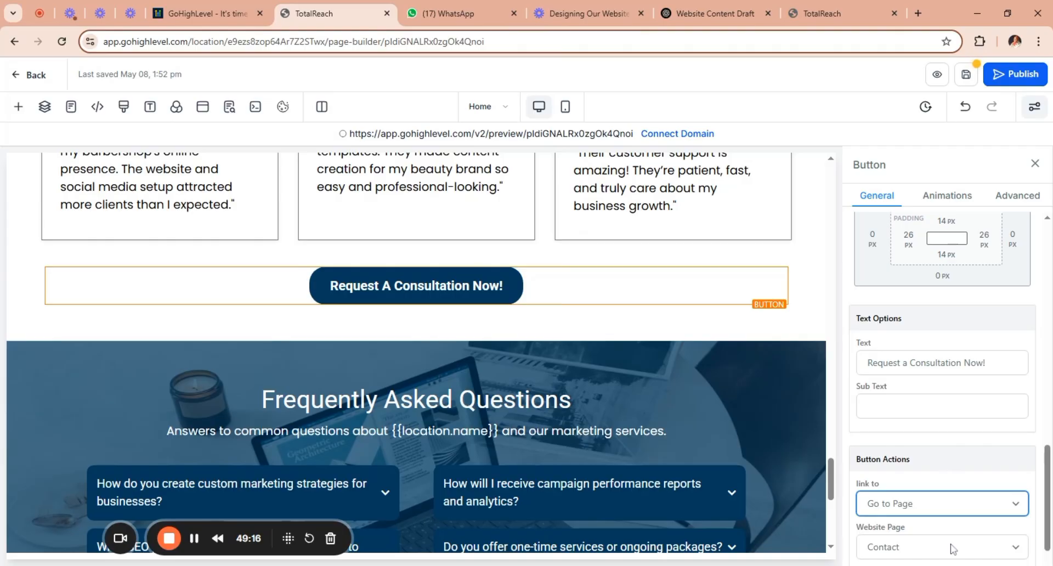
click(952, 547)
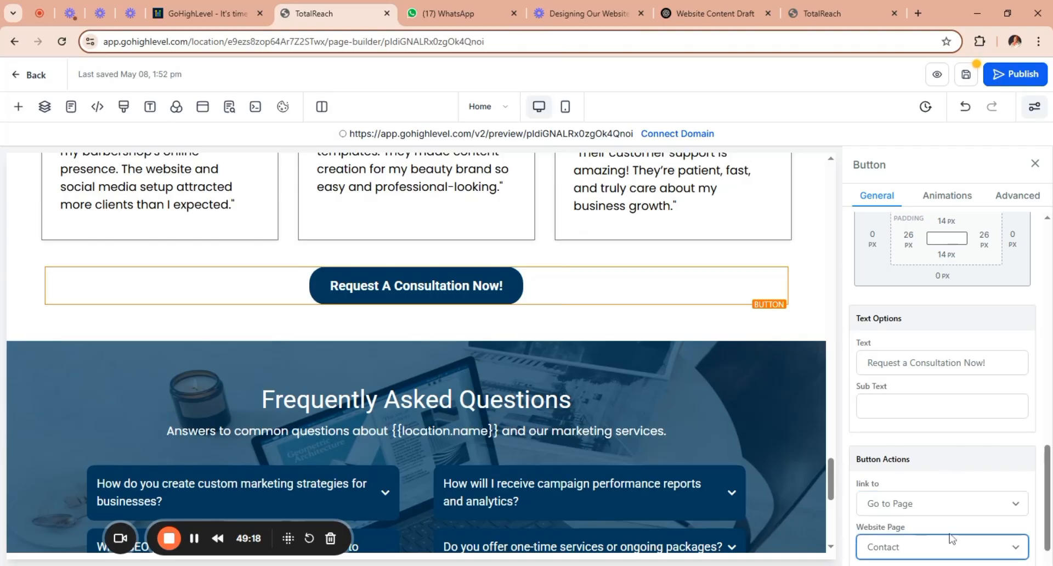
click(949, 534)
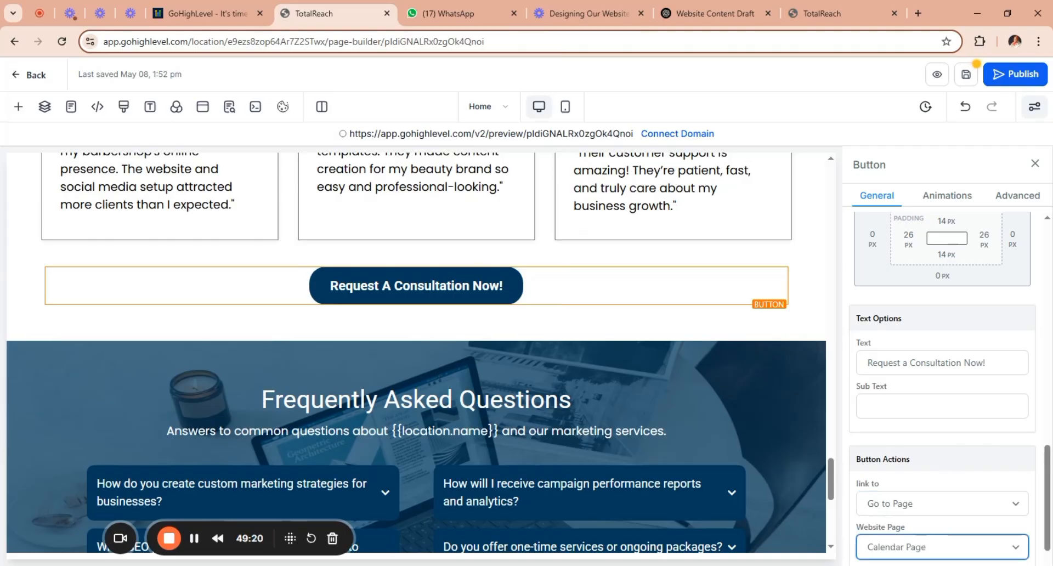
Compare the Frequently Asked Questions section with the ChatGPT draft and delete the "Answers to common questions" paragraph under its headline.
drag(834, 480, 836, 493)
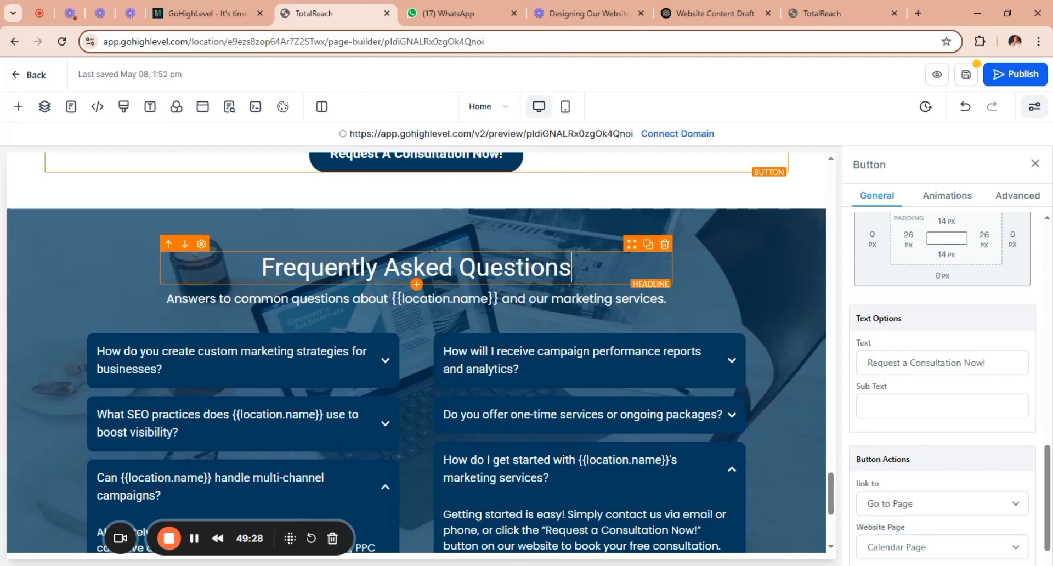
click(571, 267)
click(716, 14)
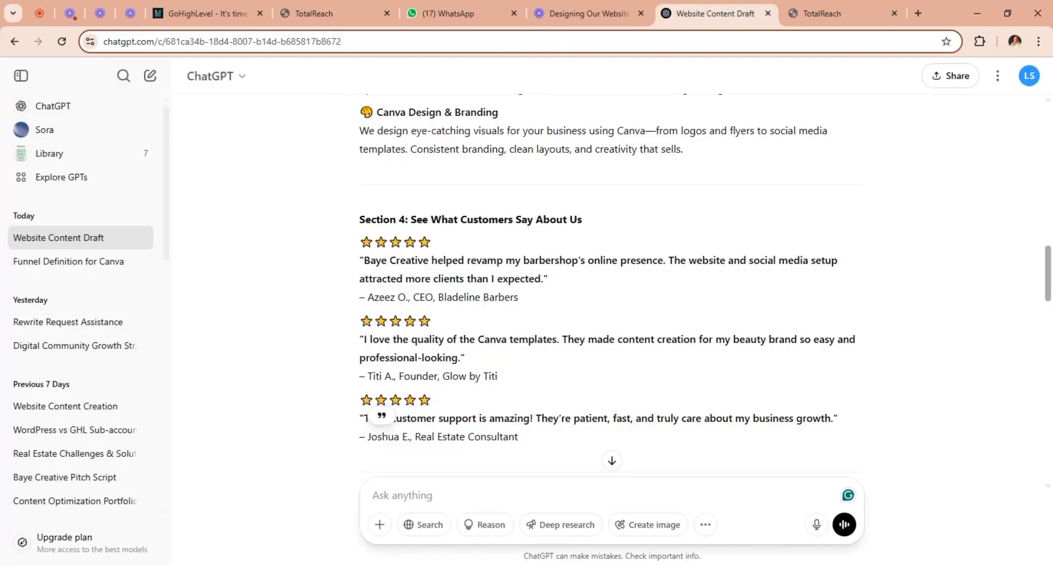
drag(1049, 270, 1048, 316)
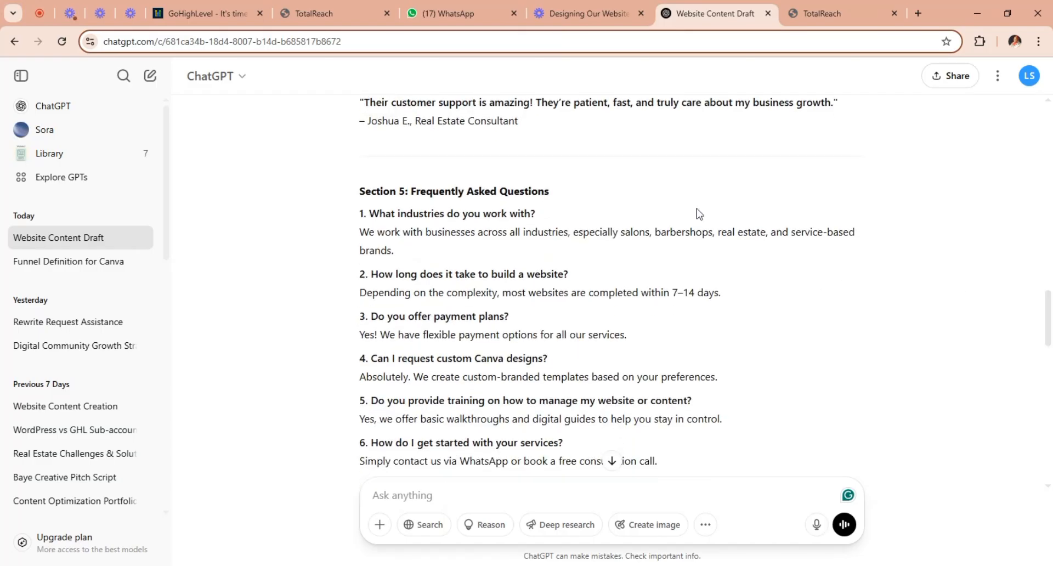
click(341, 10)
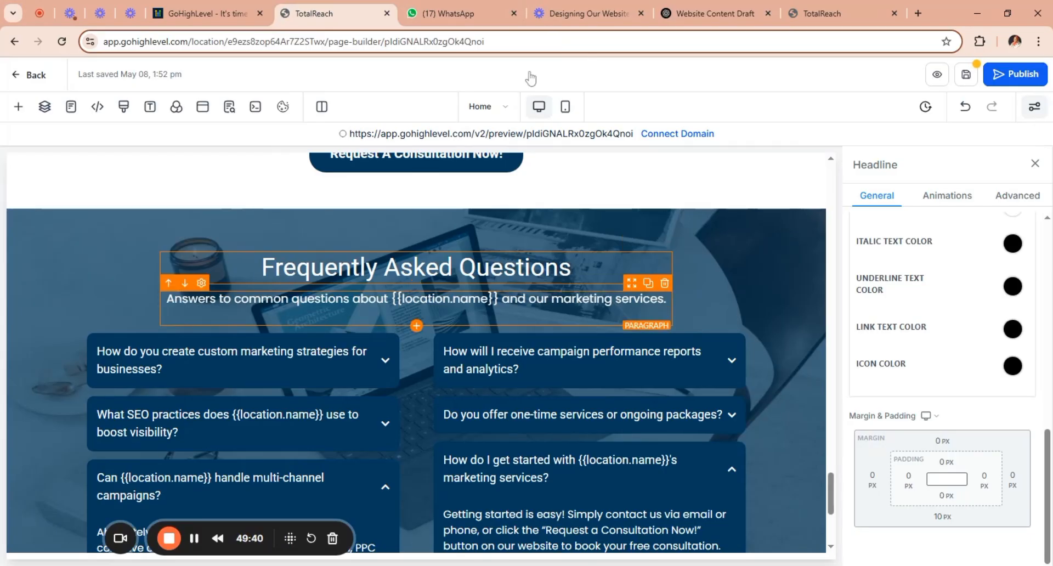
click(721, 15)
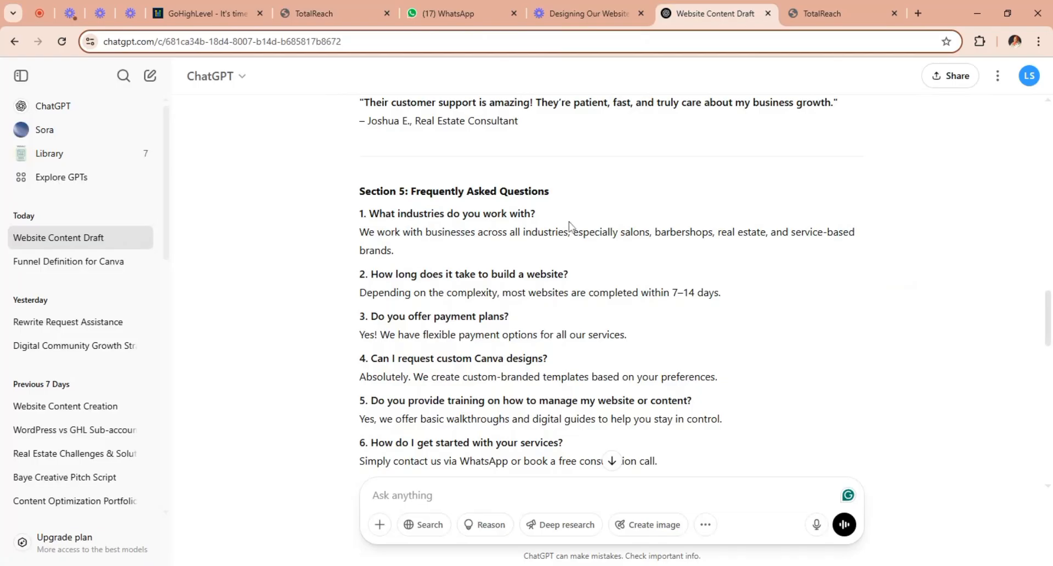
click(357, 16)
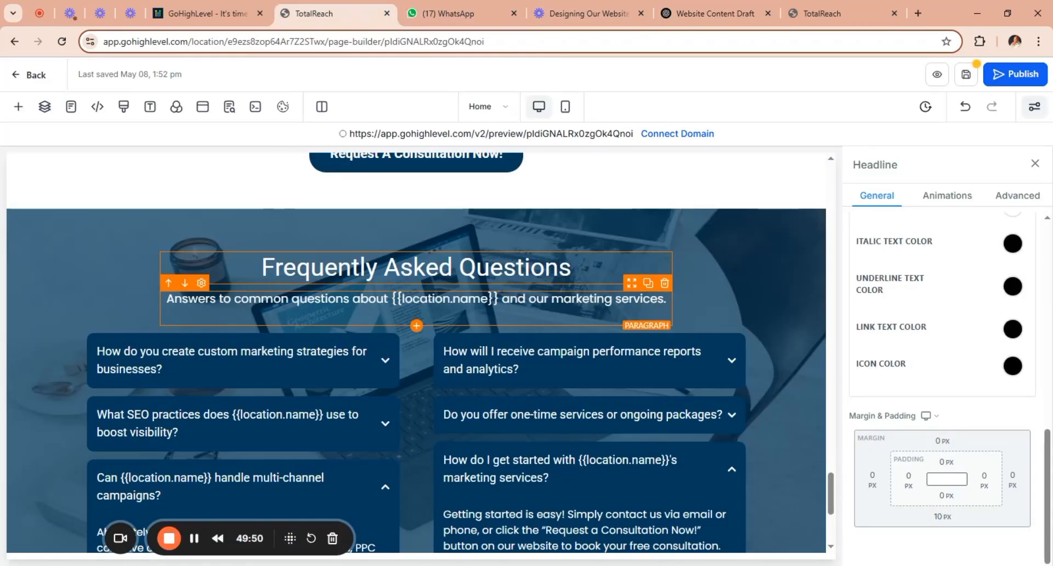
click(665, 284)
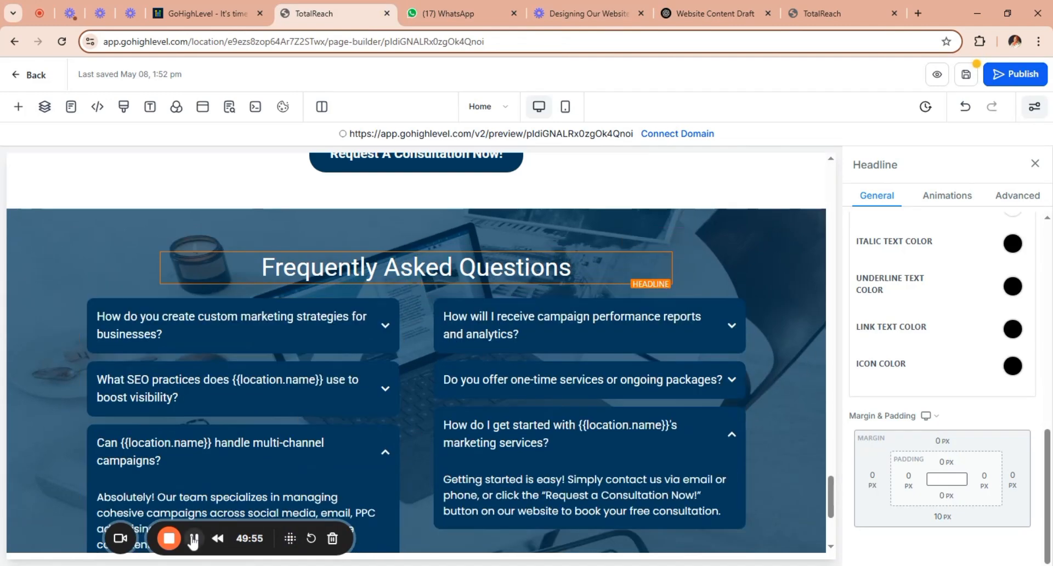
Replace the first question in the first FAQ column with "What industries do you work with?" from the ChatGPT draft.
click(402, 305)
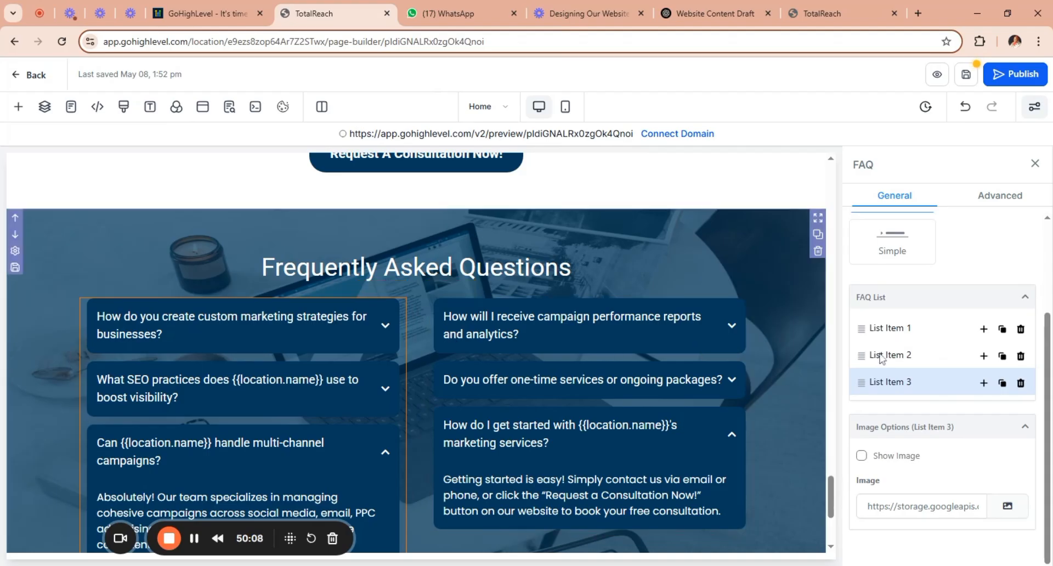
click(898, 332)
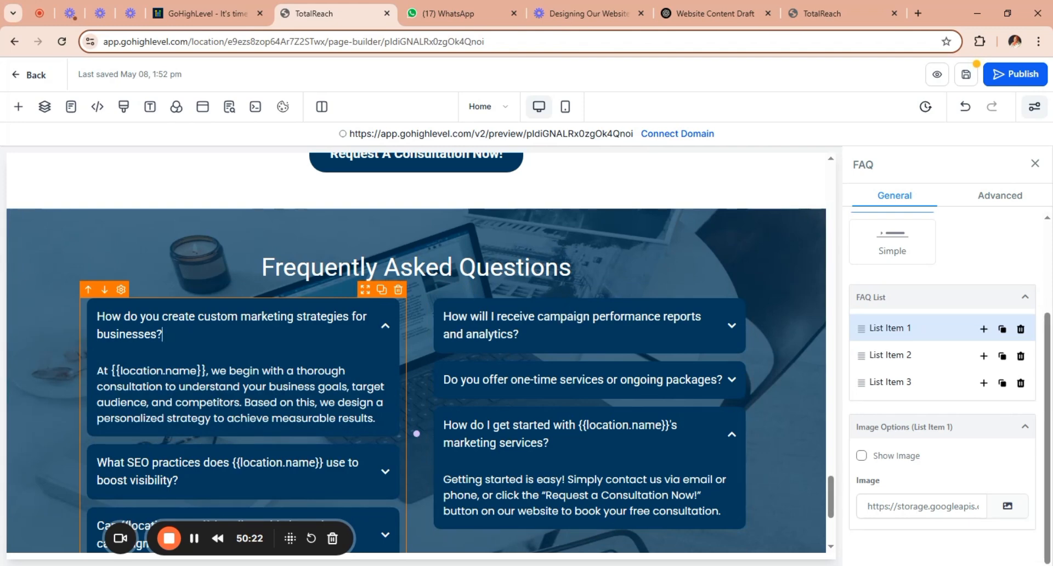
drag(159, 336, 102, 318)
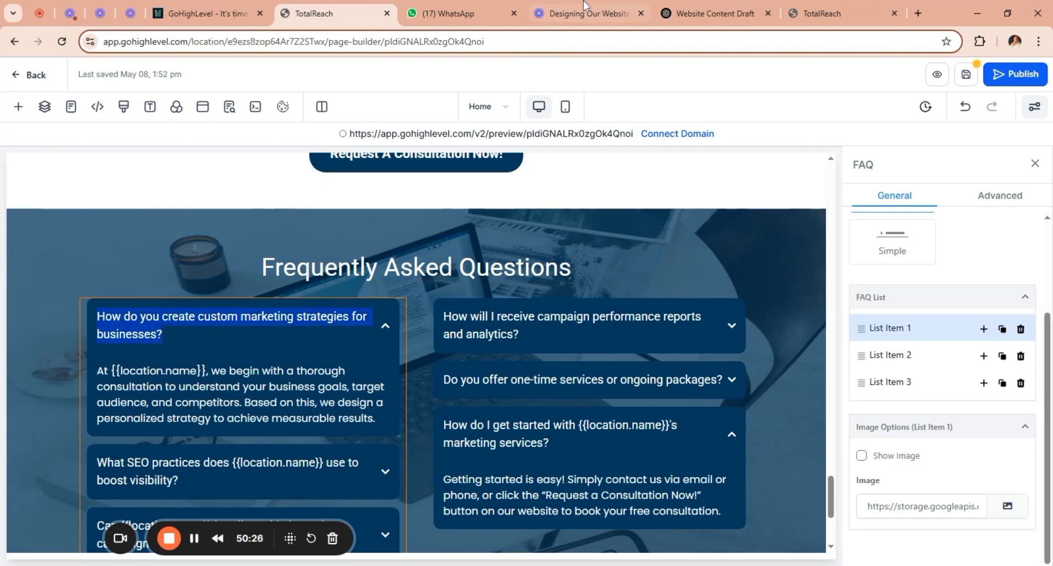
click(716, 15)
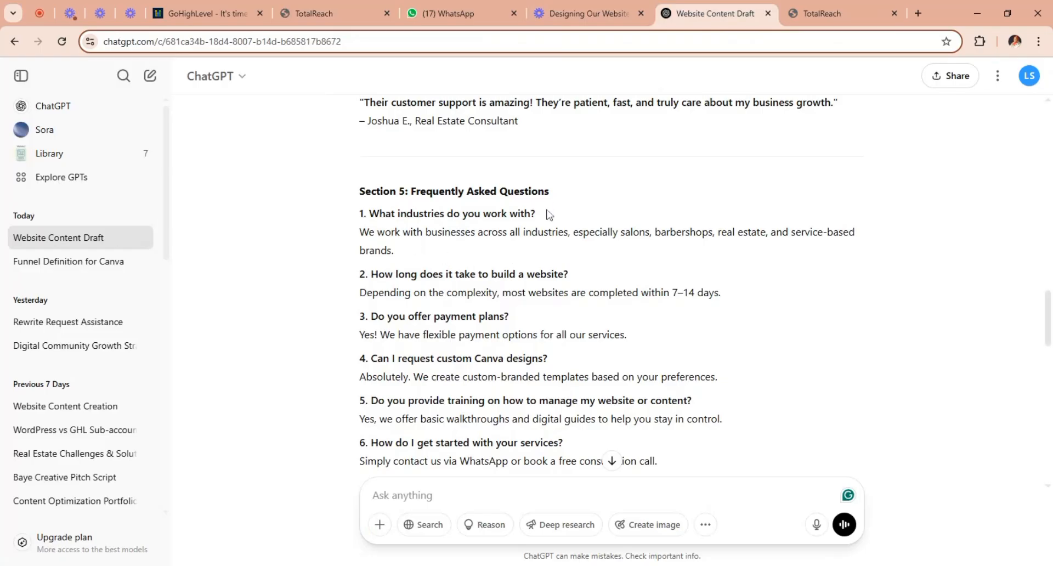
drag(536, 214, 369, 215)
key(ctrl+c)
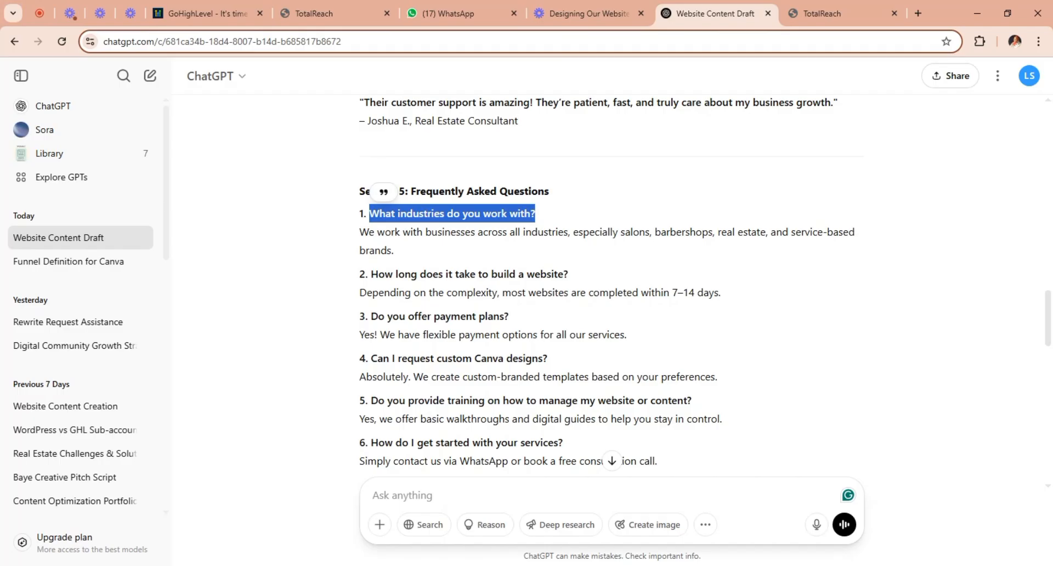
click(321, 13)
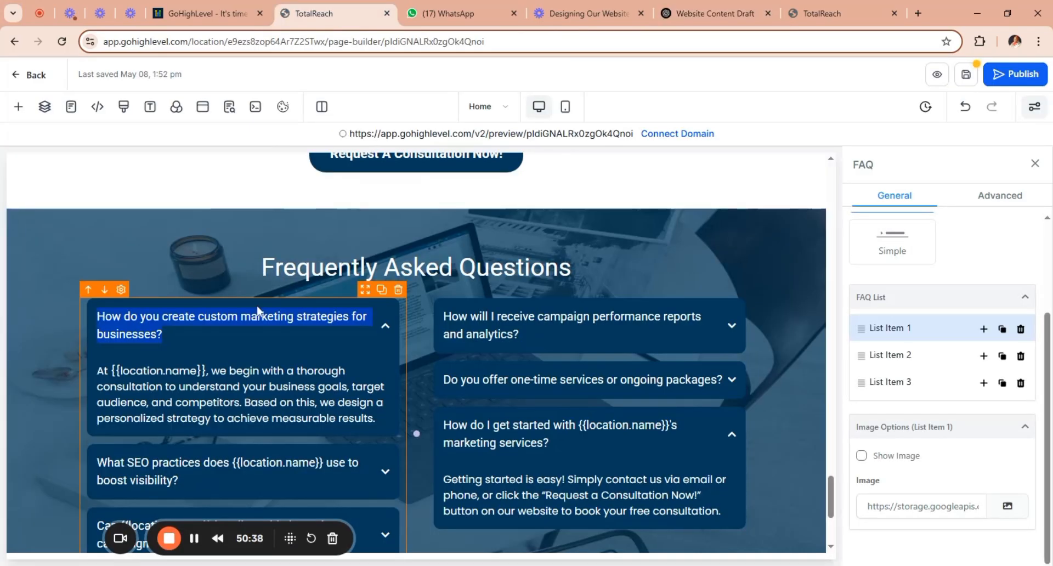
key(ctrl+v)
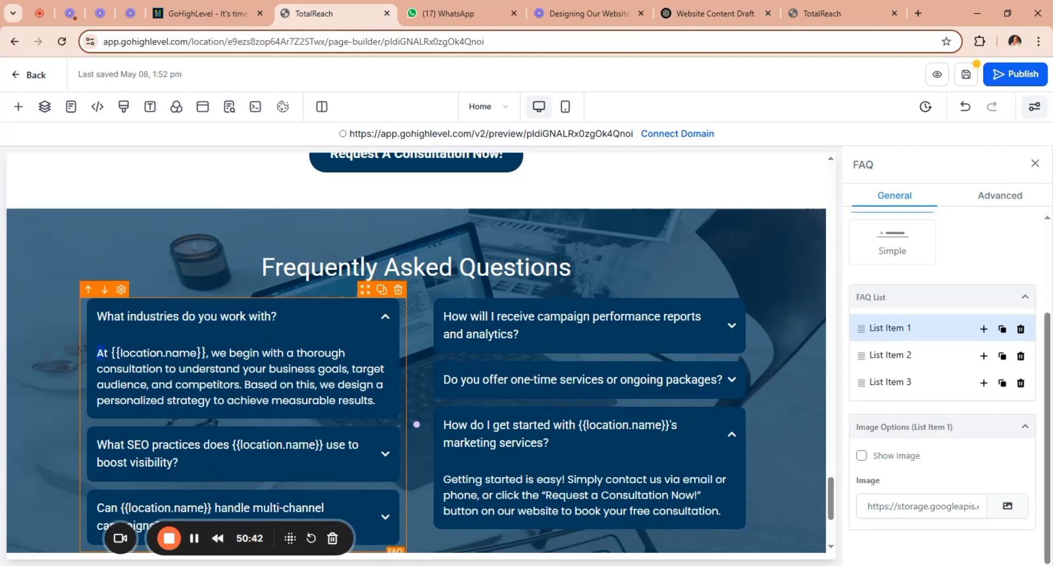
Replace the first FAQ item's answer with the "We work with businesses across all industries" text from the ChatGPT draft.
drag(97, 352, 386, 417)
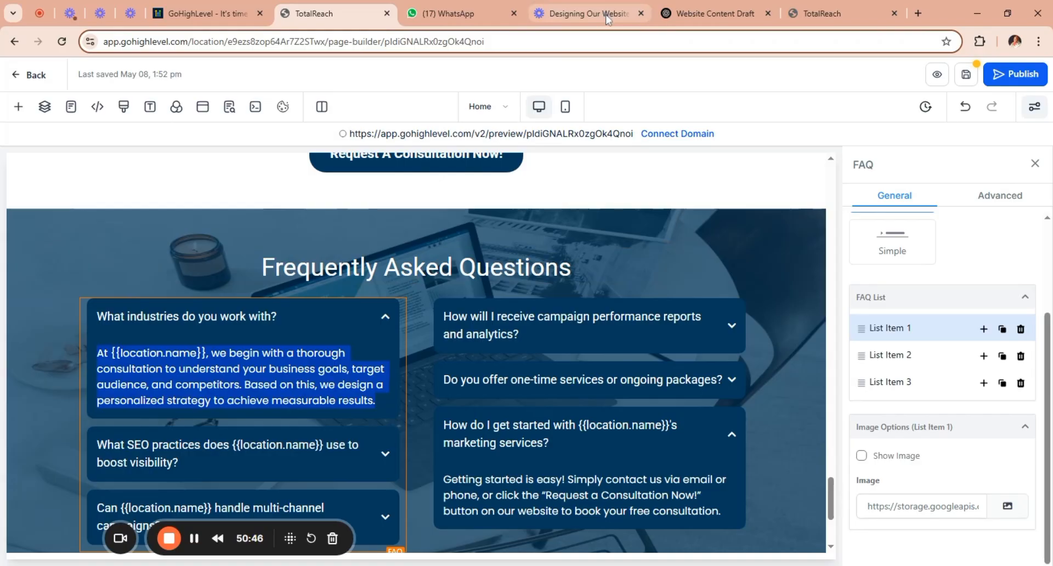
click(712, 12)
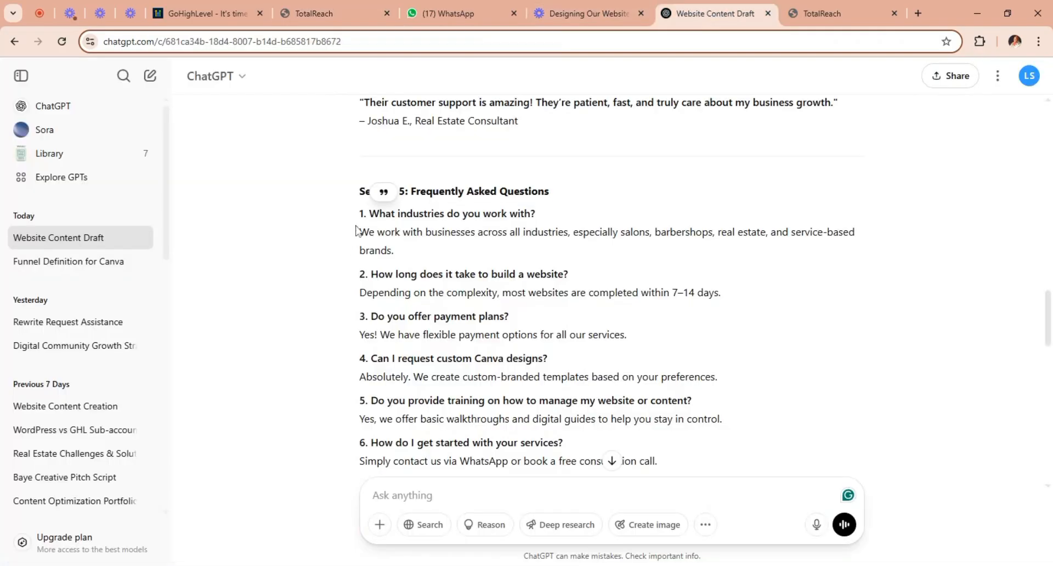
drag(357, 231, 404, 259)
key(ctrl+c)
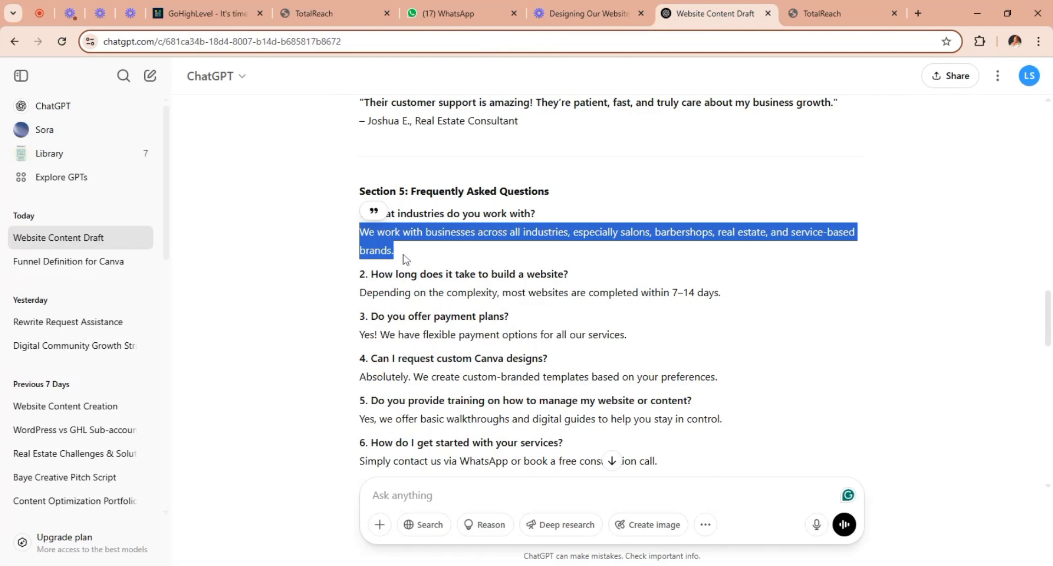
click(324, 14)
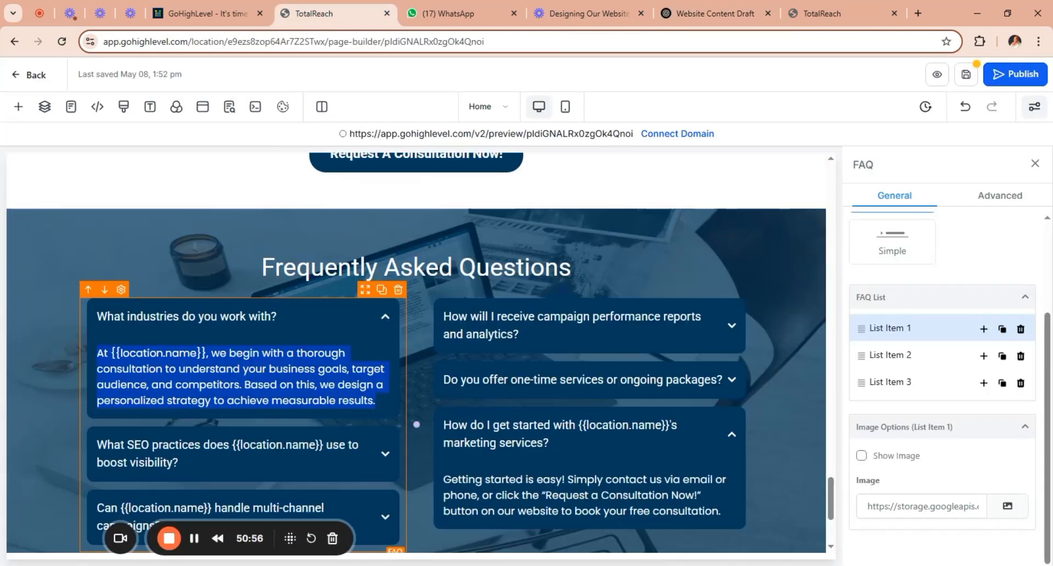
key(ctrl+v)
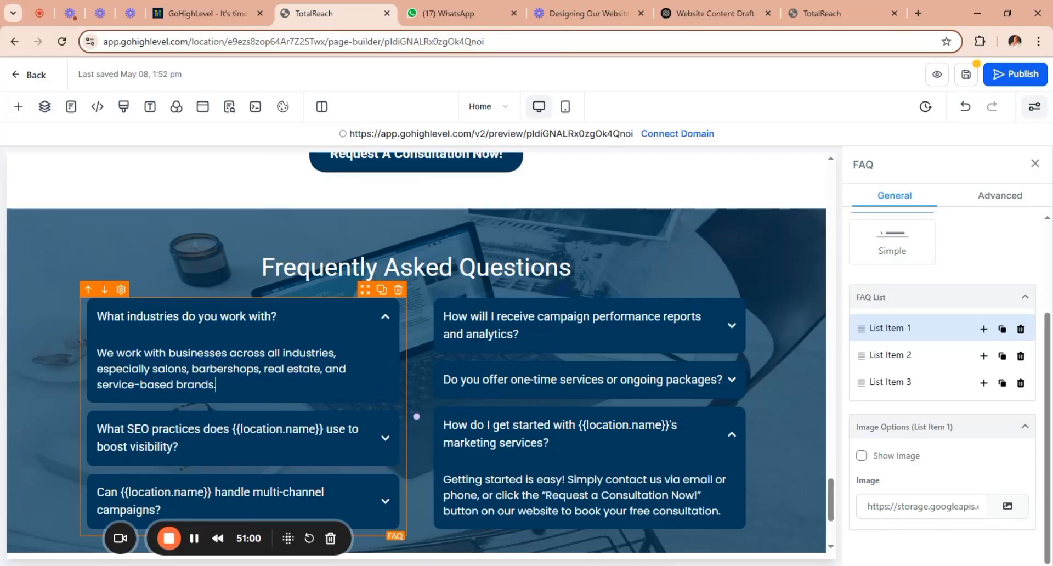
Replace the second question in the first FAQ column with "How long does it take to build a website?" from the ChatGPT draft.
click(903, 358)
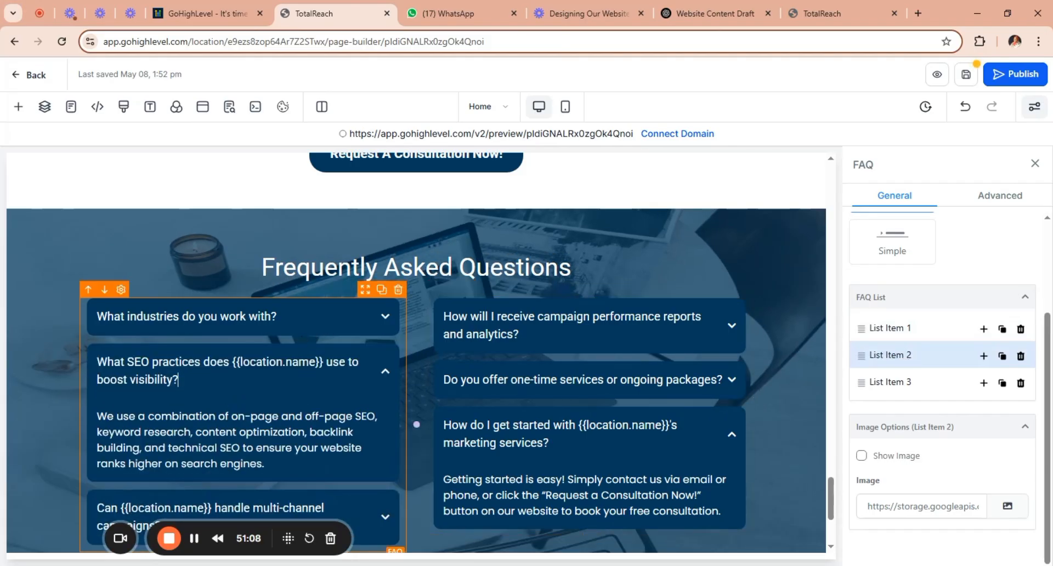
key(ctrl+a)
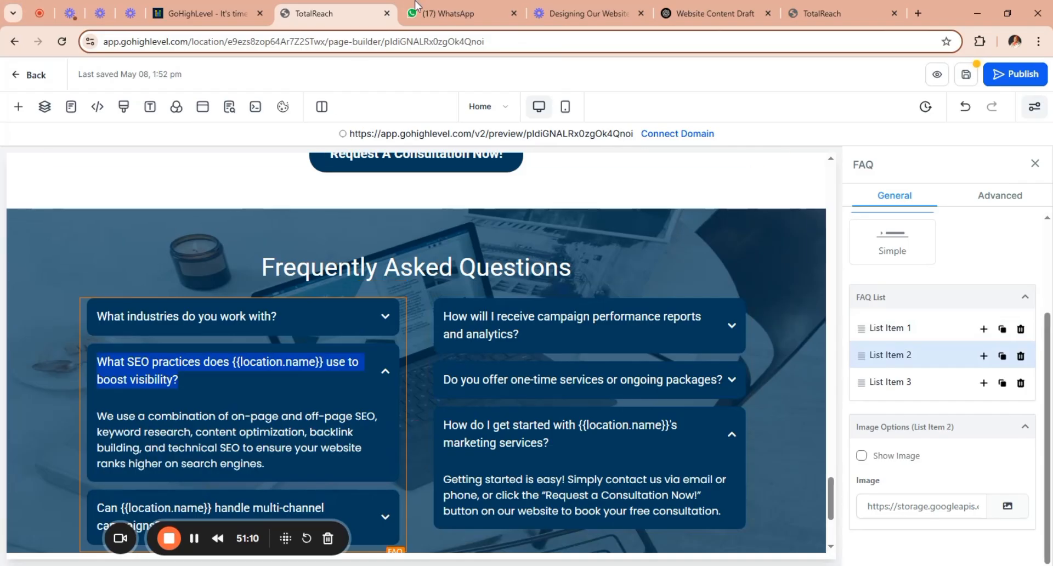
click(720, 15)
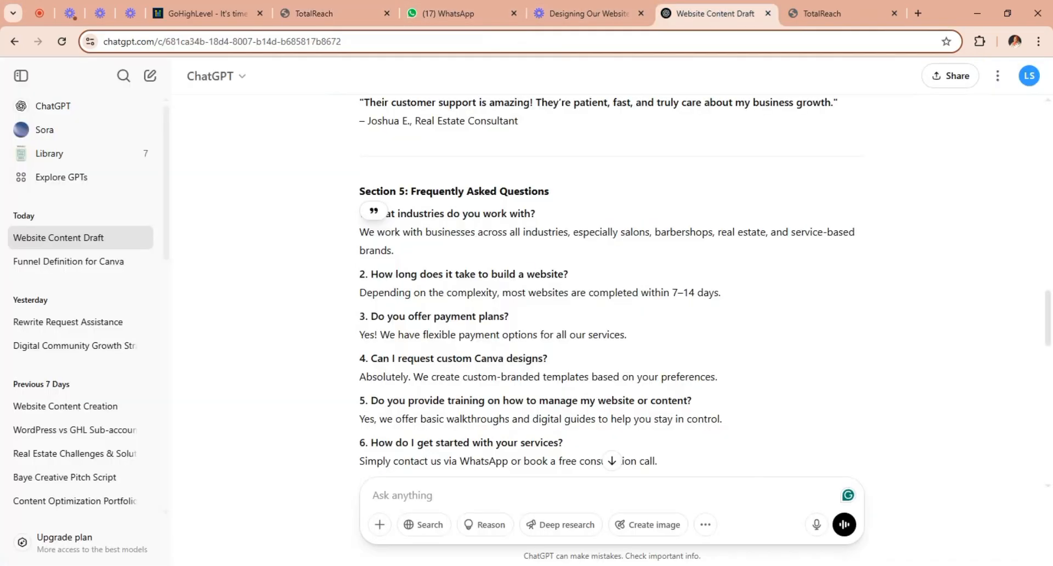
drag(577, 276, 371, 275)
key(ctrl+c)
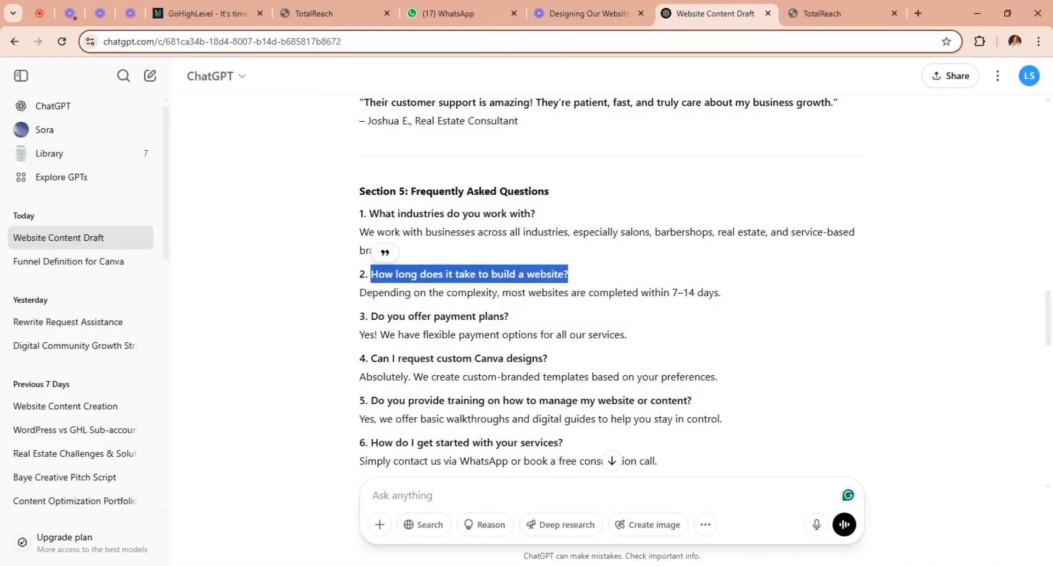
click(321, 13)
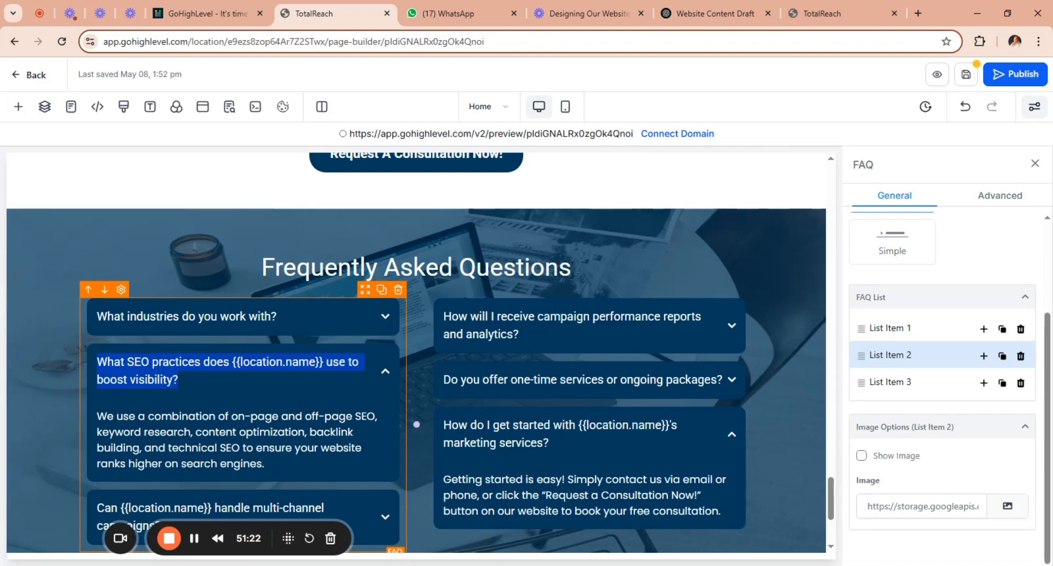
key(ctrl+v)
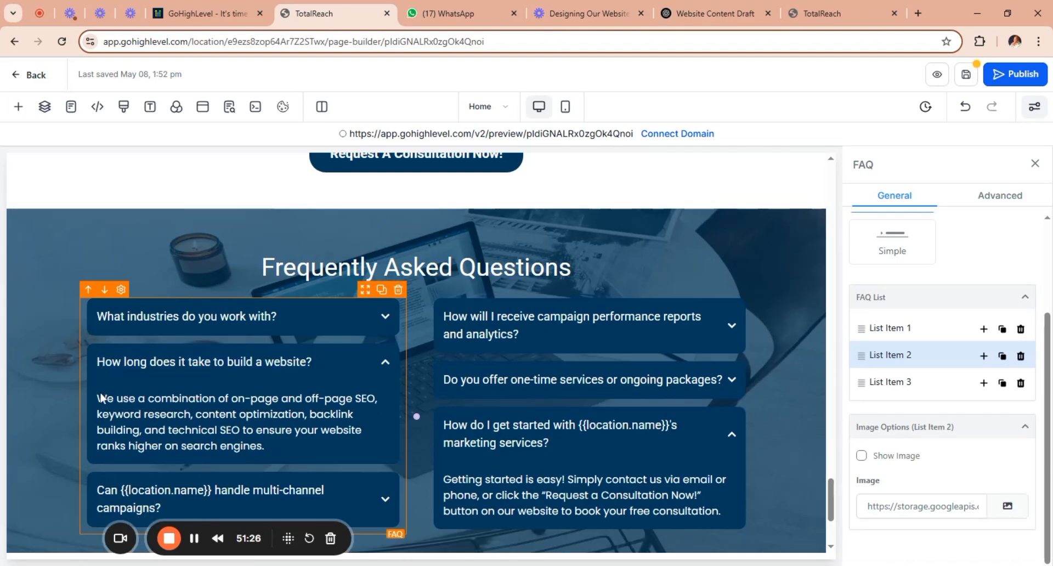
Replace the second FAQ item's answer with "Depending on the complexity, most websites are completed within 7–14 days." from the ChatGPT draft.
drag(98, 399, 265, 447)
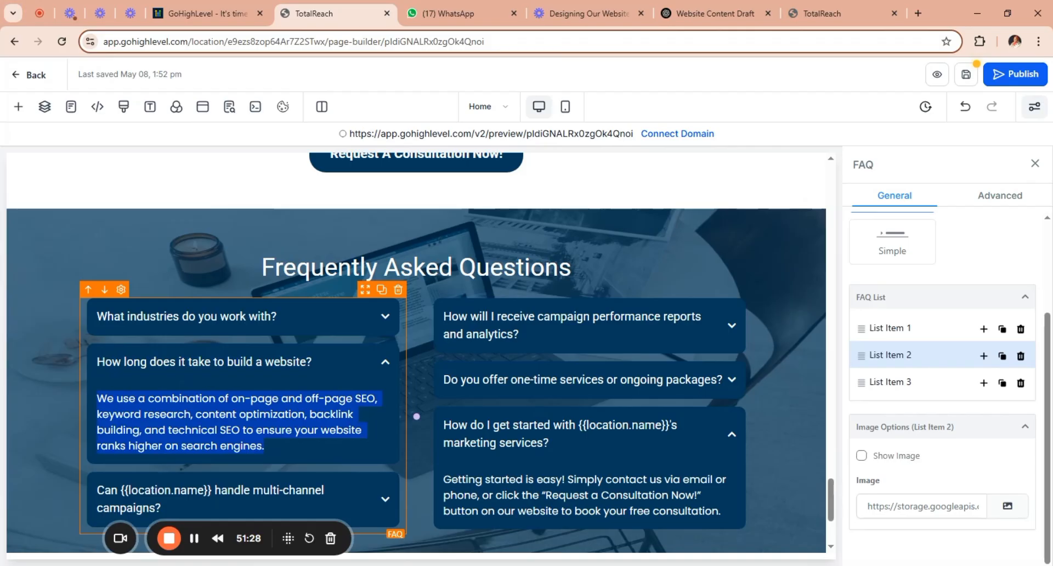
click(708, 14)
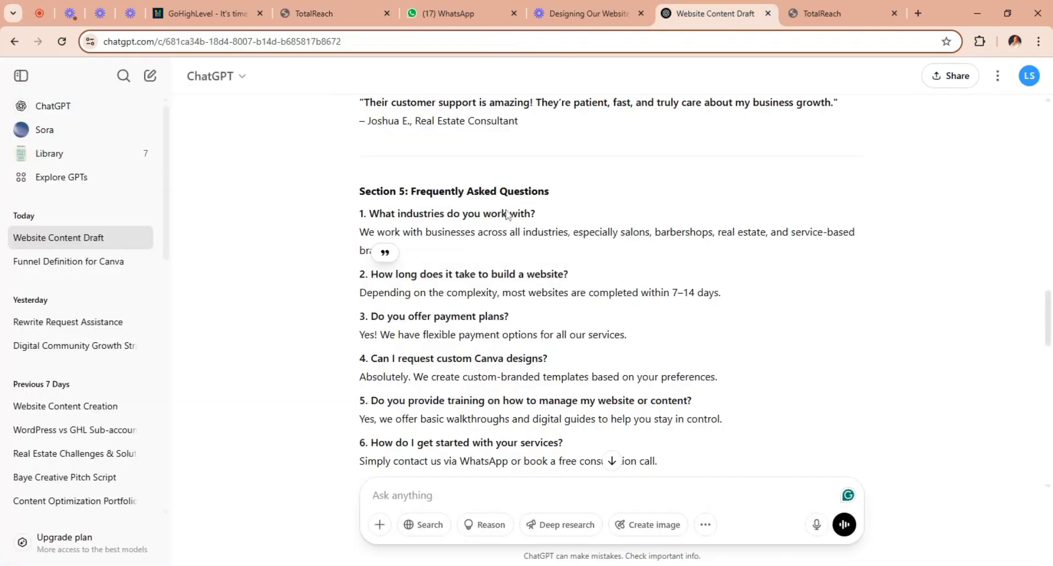
drag(360, 296, 729, 301)
key(ctrl+c)
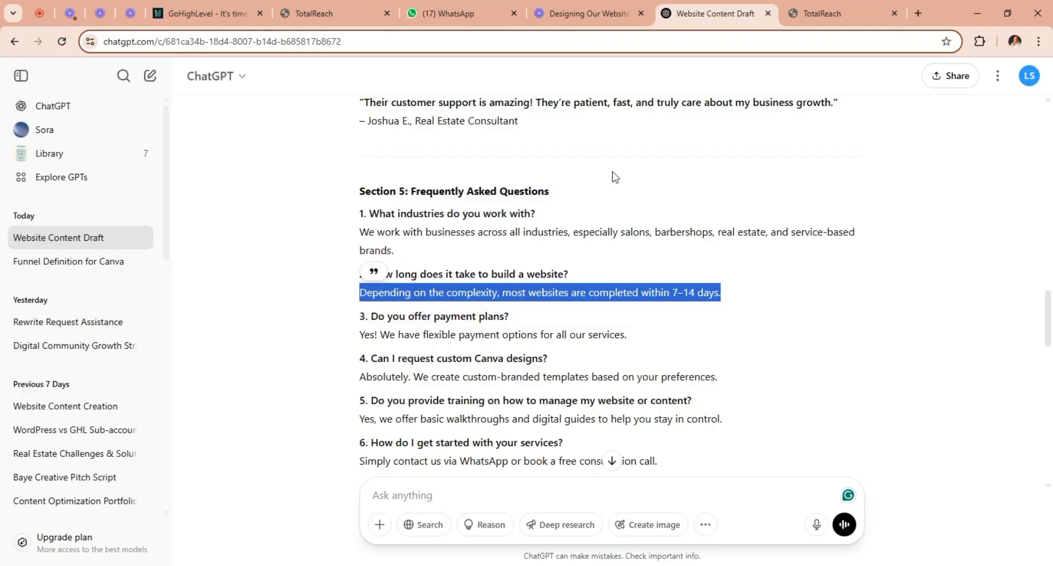
click(340, 19)
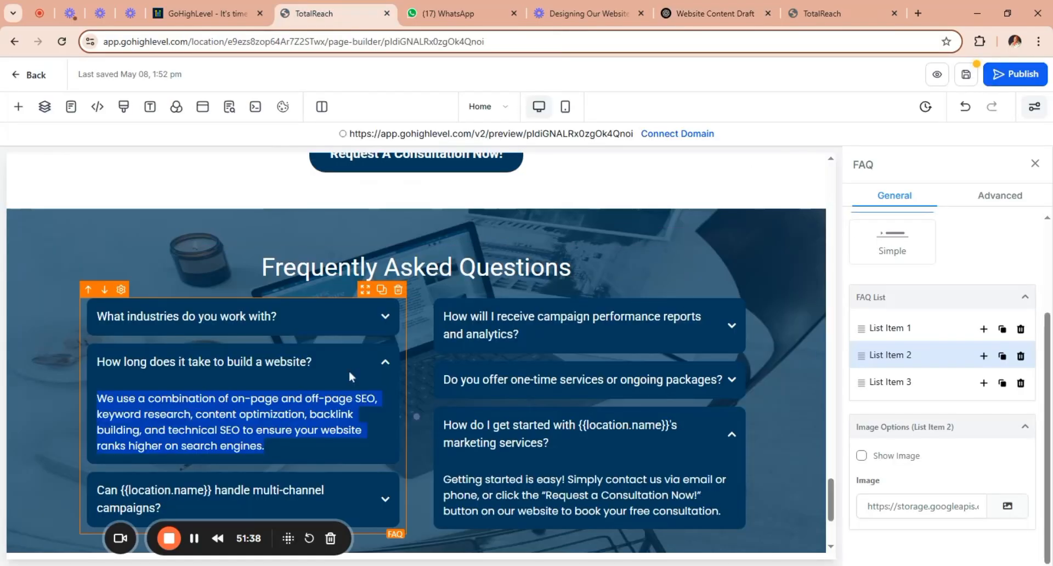
key(ctrl+v)
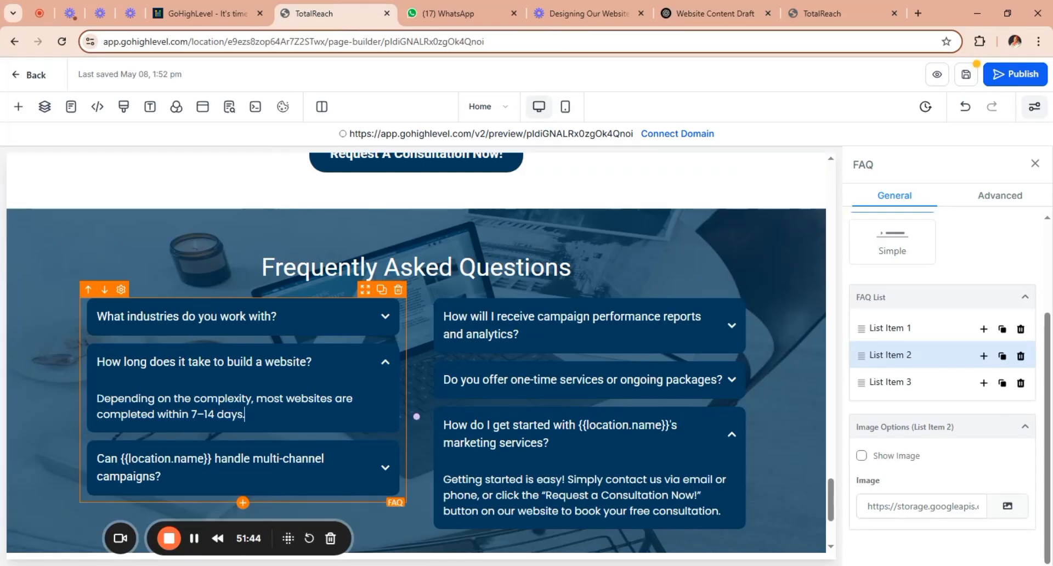
Replace the third question in the first FAQ column with "Do you offer payment plans?" from the ChatGPT draft.
click(879, 384)
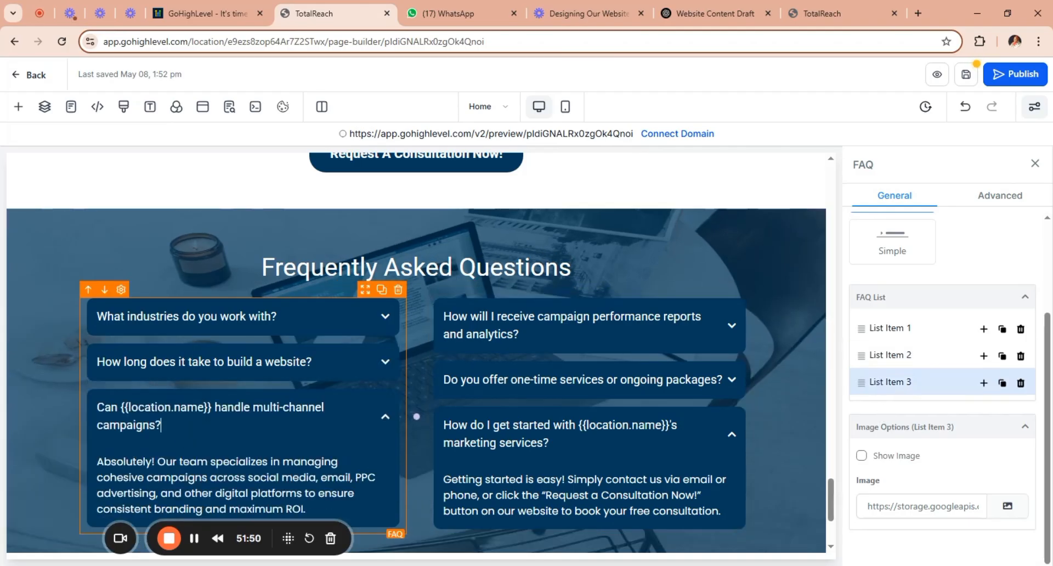
drag(160, 426, 97, 407)
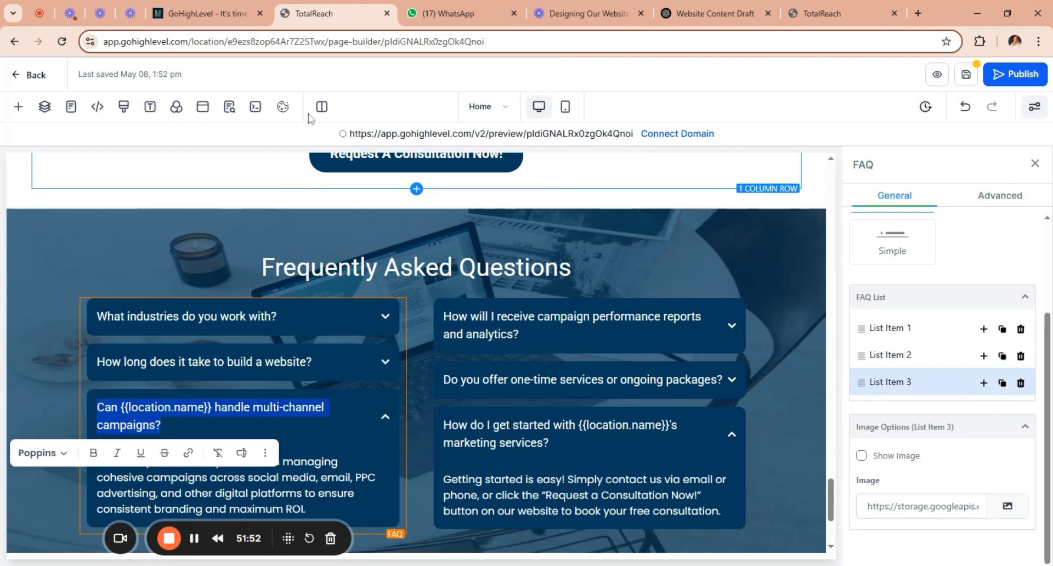
click(685, 15)
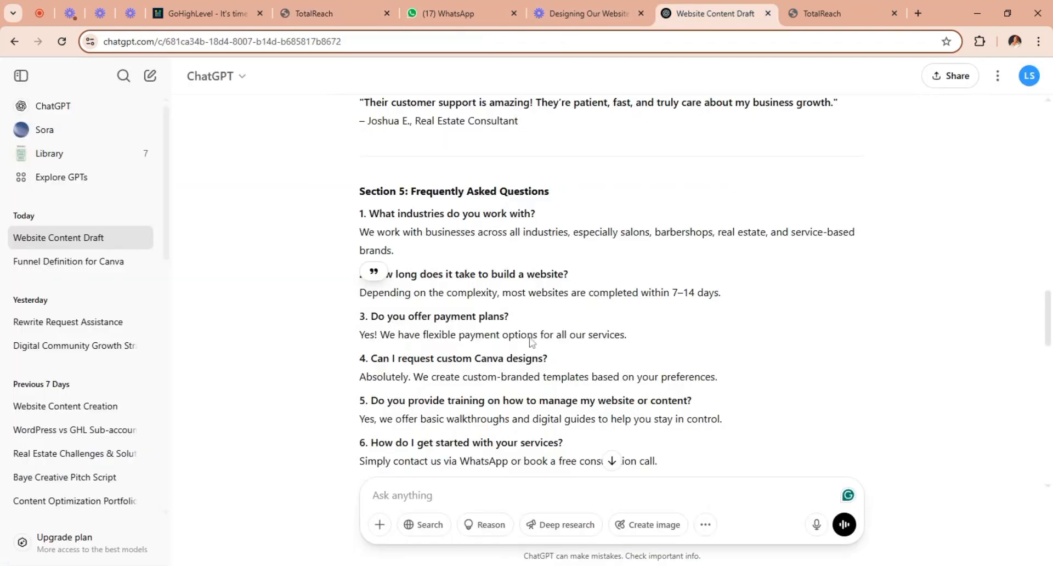
drag(516, 322, 371, 318)
key(ctrl+c)
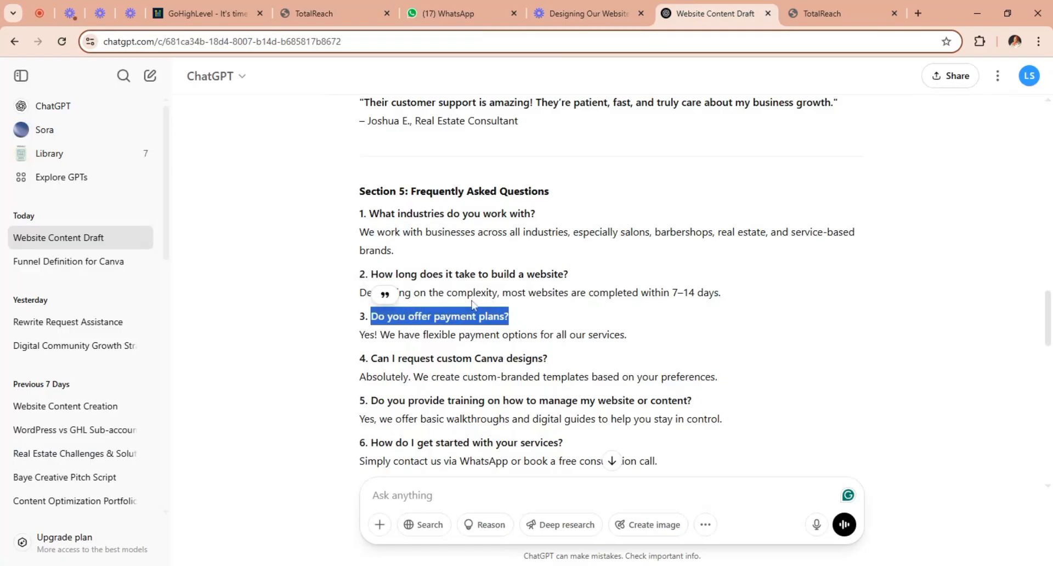
click(472, 305)
click(339, 12)
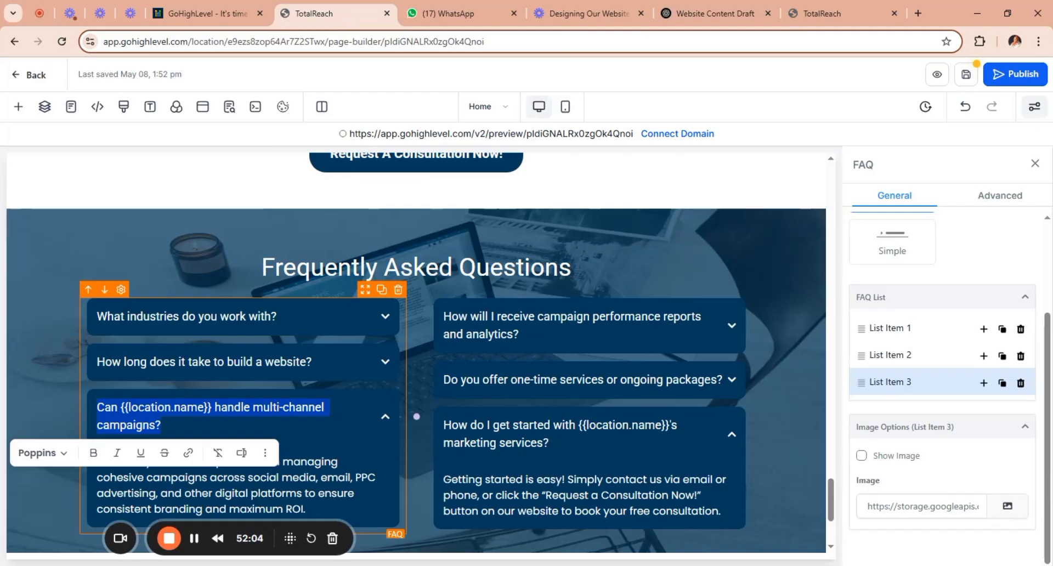
key(ctrl+v)
Replace the third FAQ item's answer with "Yes! We have flexible payment options for all our services." from the ChatGPT draft.
drag(98, 445, 269, 505)
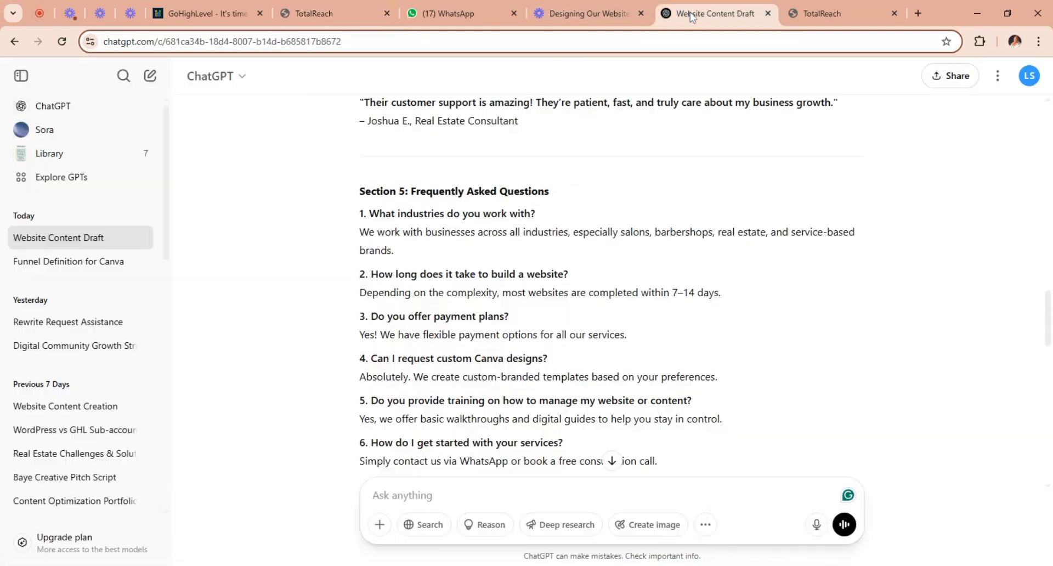
click(708, 13)
drag(634, 338, 357, 340)
key(ctrl+c)
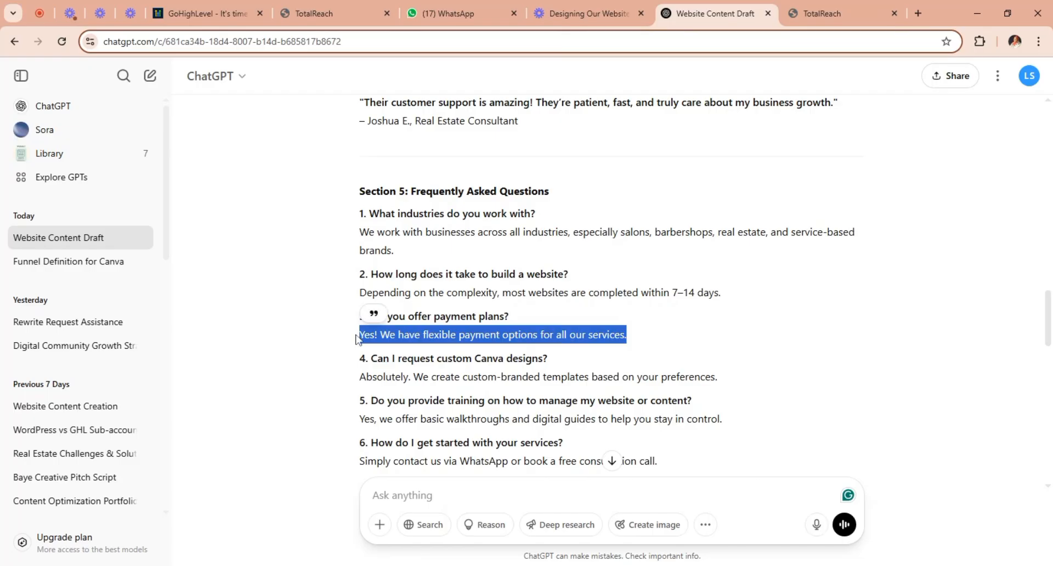
click(357, 8)
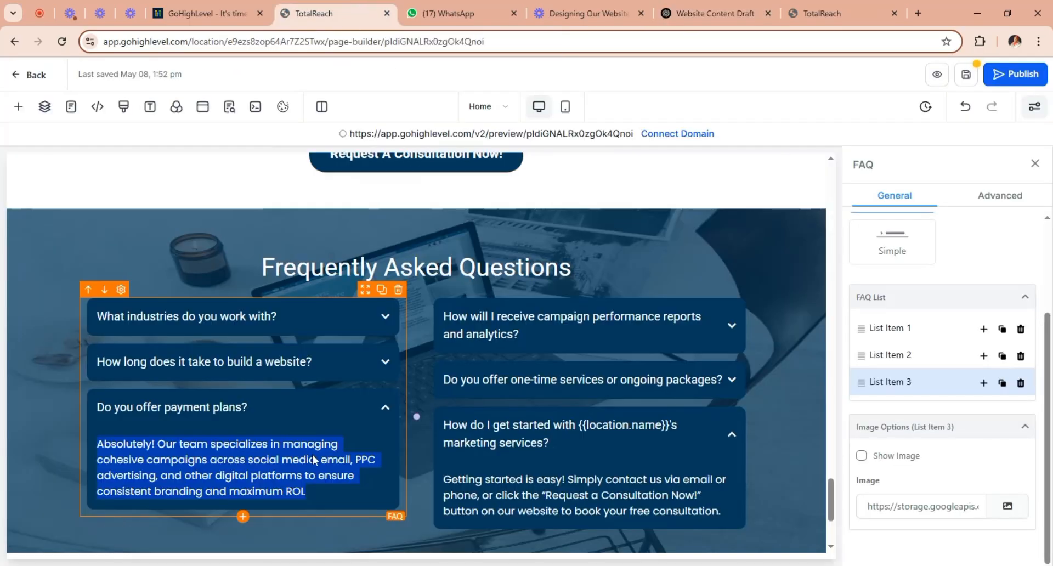
key(ctrl+v)
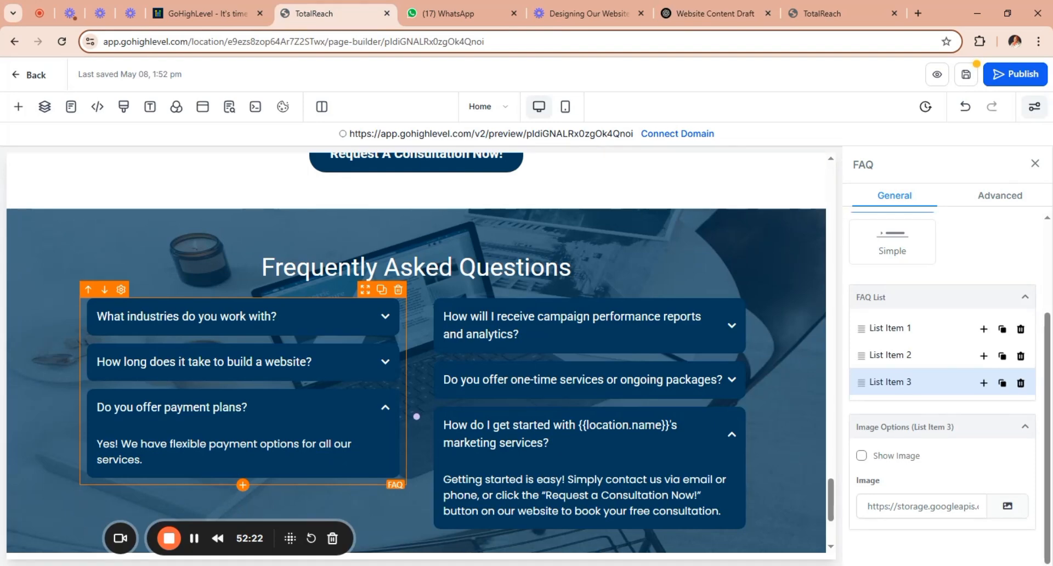
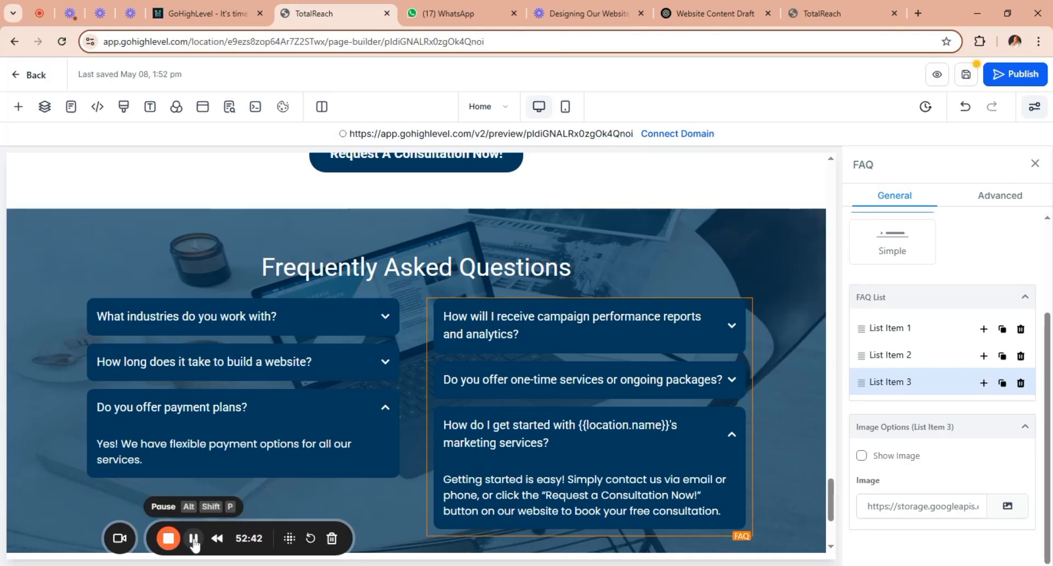
Replace the footer's logo placeholder with the Baye Creative logo from the media storage.
key(ctrl+z)
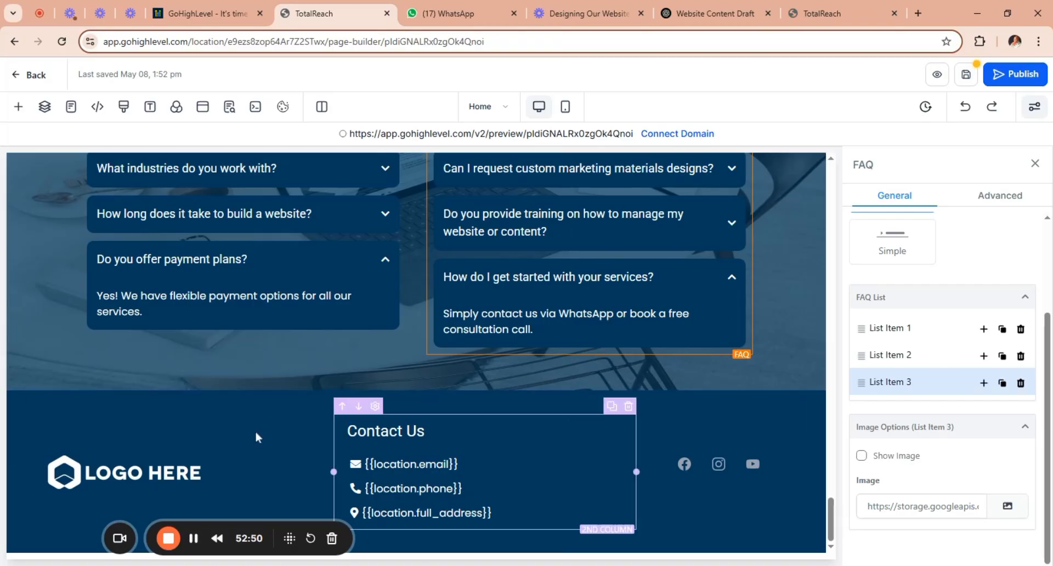
click(222, 473)
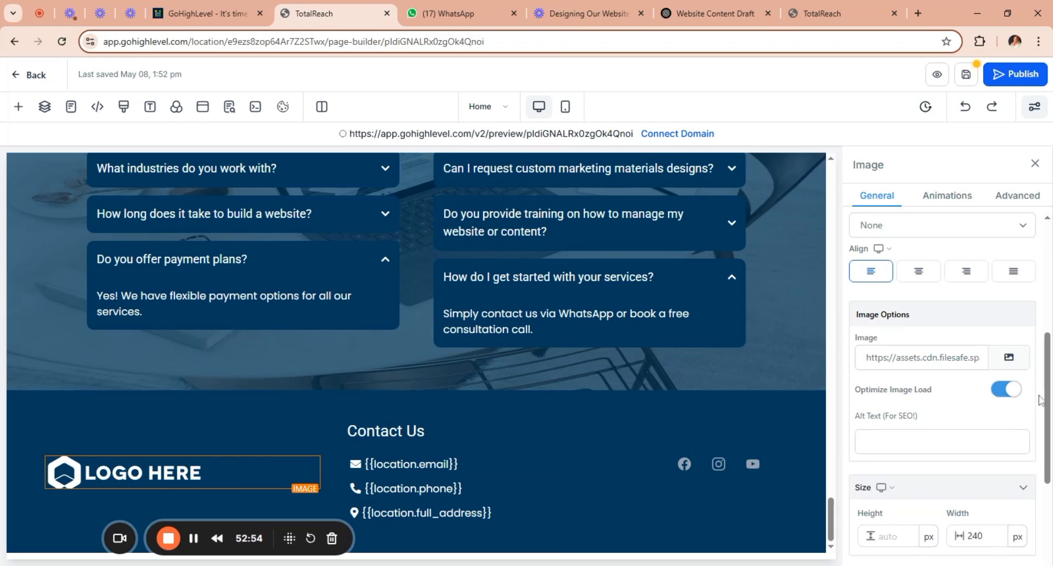
click(1009, 357)
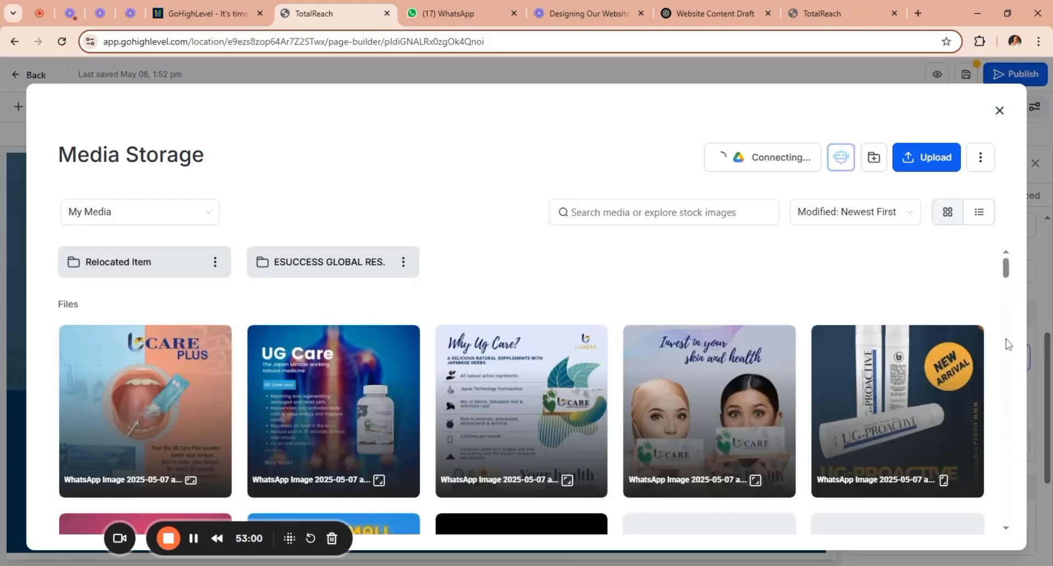
scroll(1011, 306, down, 1)
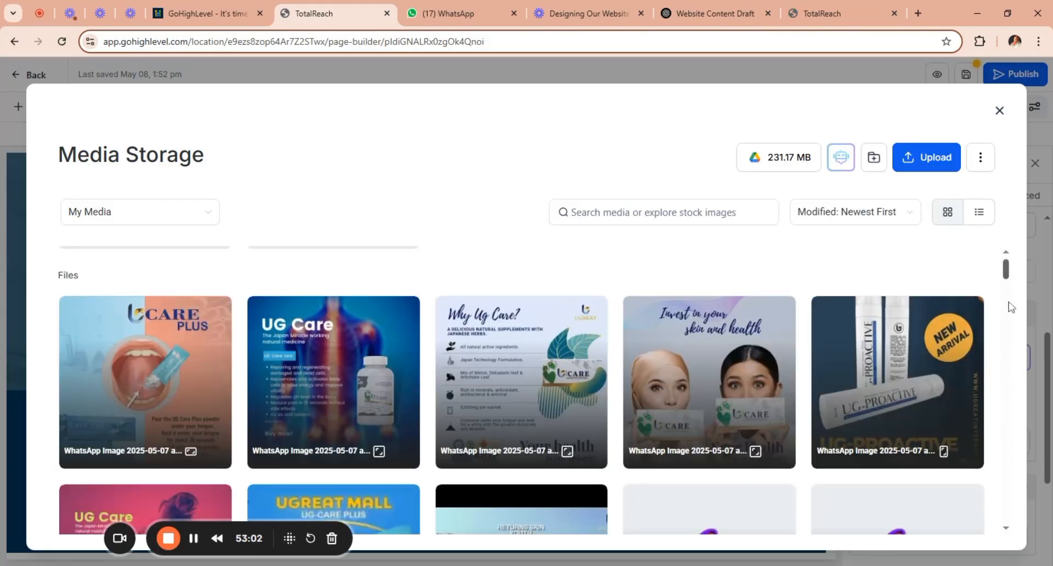
scroll(1011, 306, down, 5)
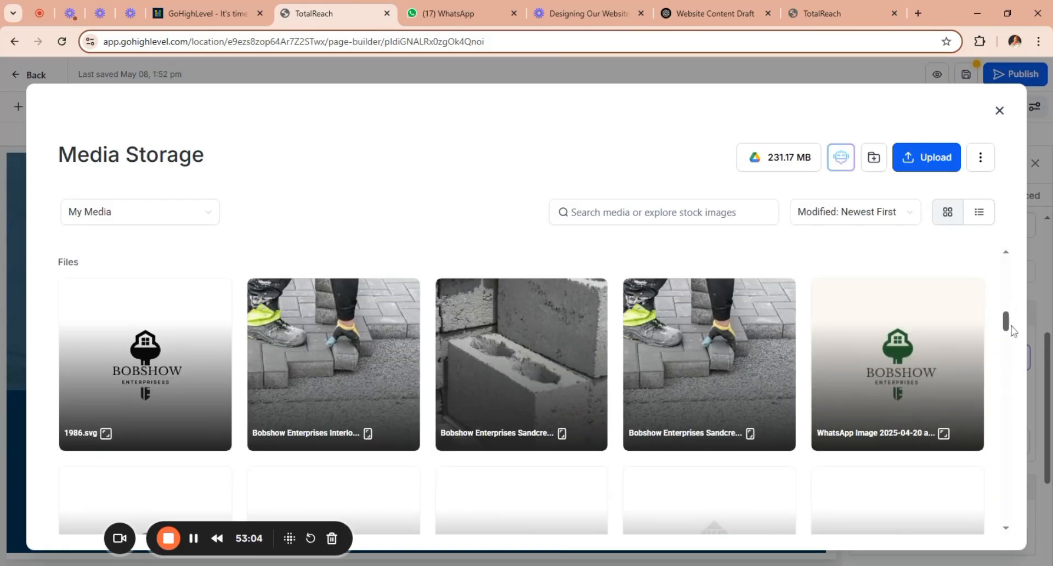
drag(1012, 330, 1006, 280)
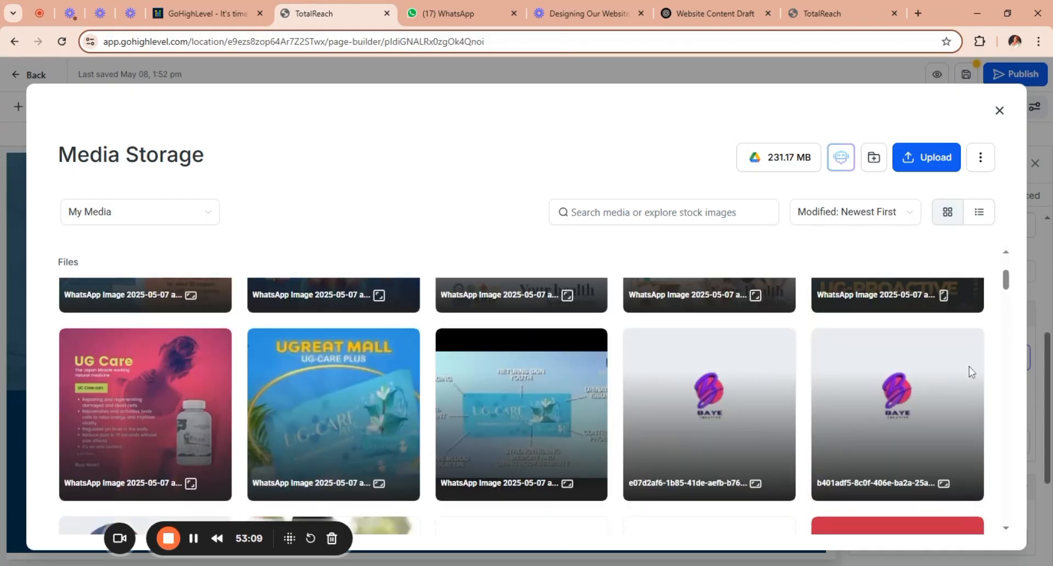
double_click(935, 417)
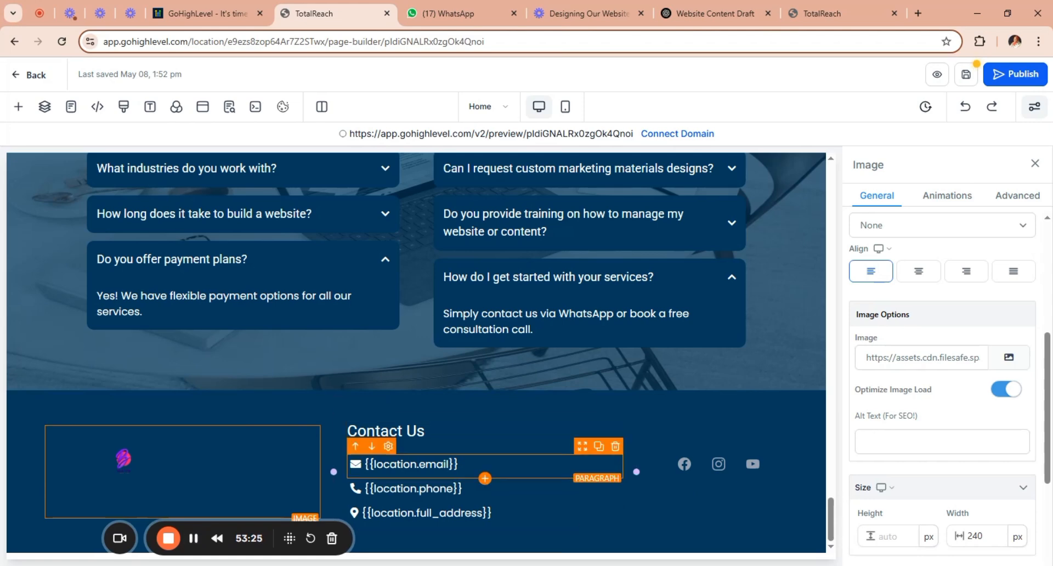
Look through the general settings of the email paragraph under Contact Us in the footer.
click(458, 464)
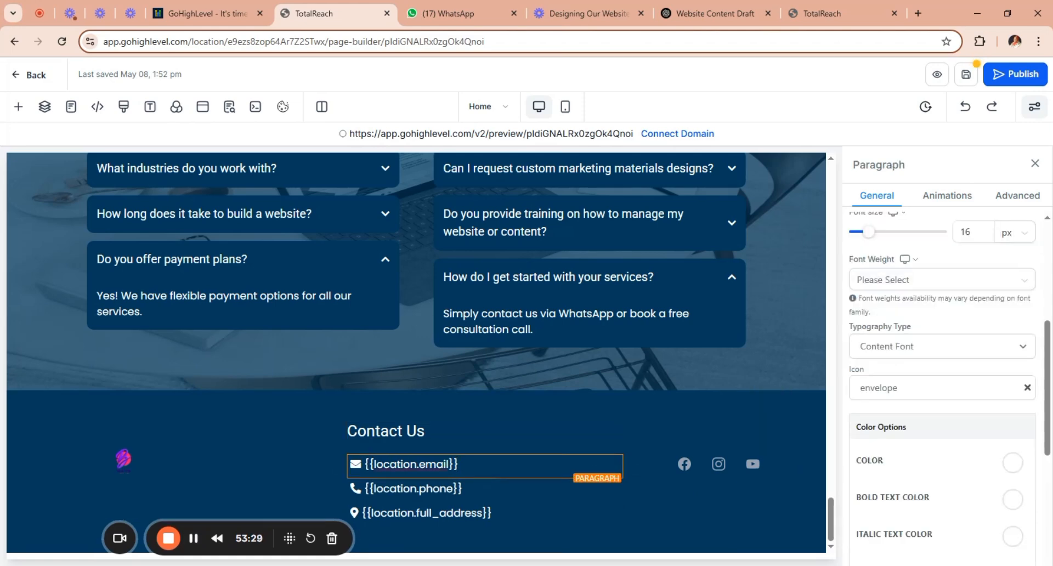
drag(1049, 334, 1048, 444)
drag(1051, 520, 1033, 246)
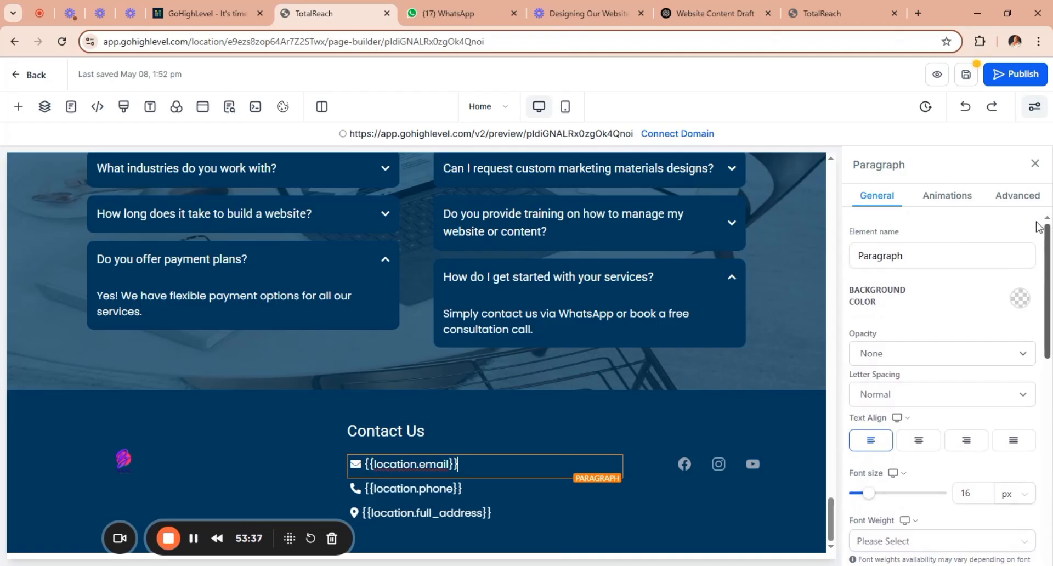
scroll(1036, 219, down, 3)
scroll(942, 384, down, 3)
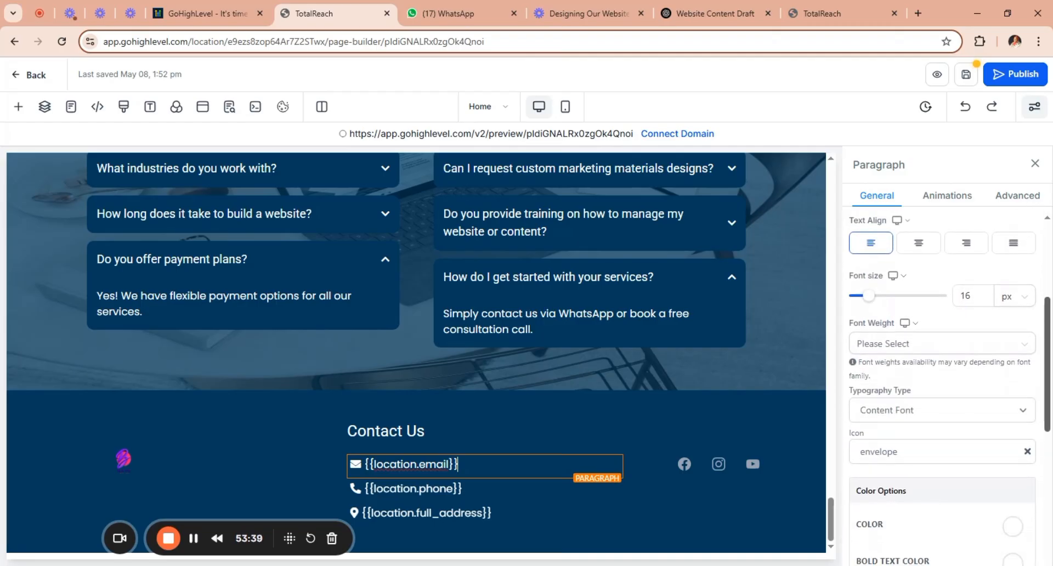
scroll(943, 384, down, 1)
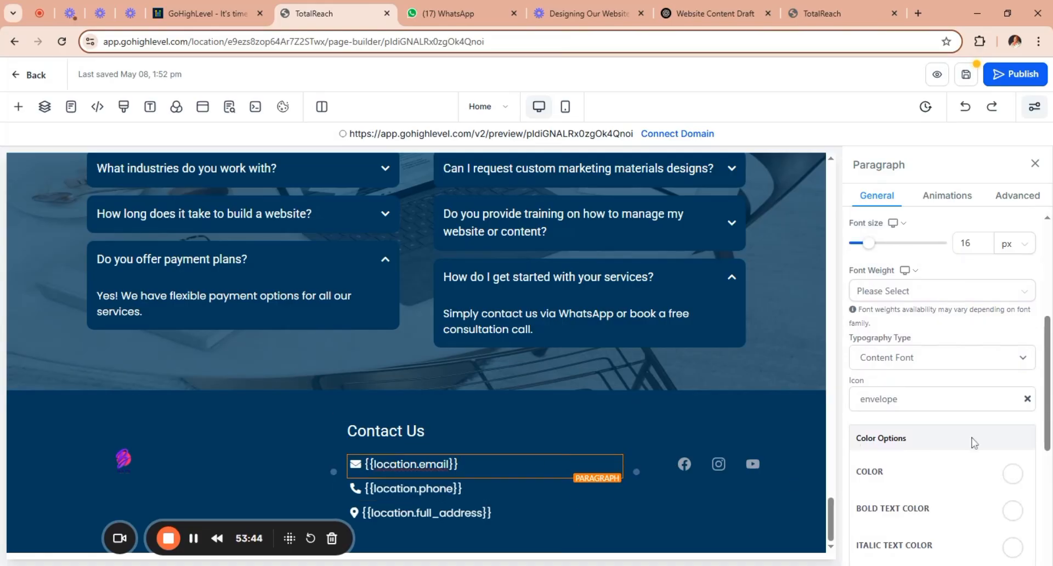
drag(1050, 394, 1037, 270)
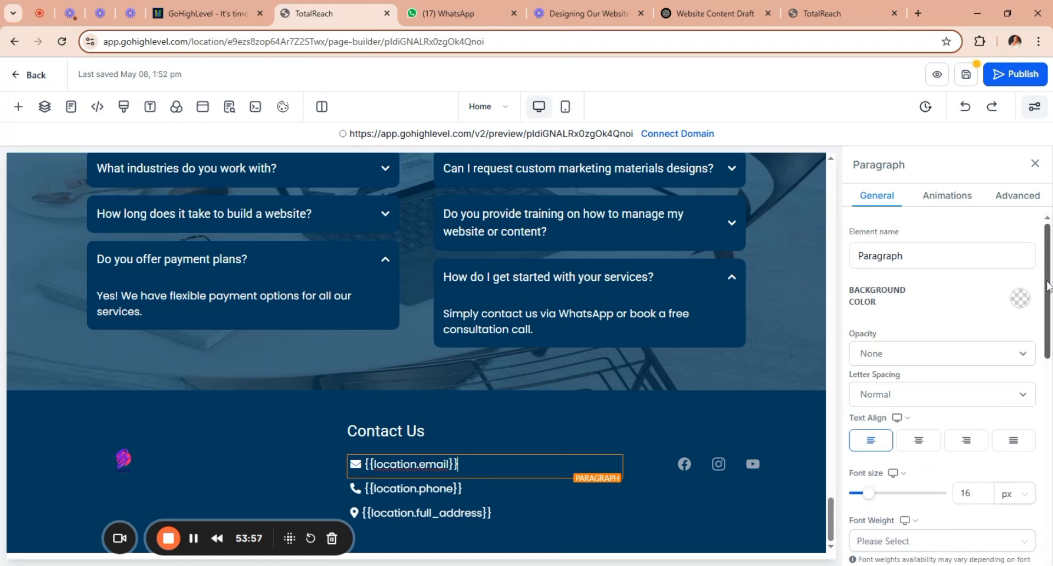
drag(1048, 293, 1050, 492)
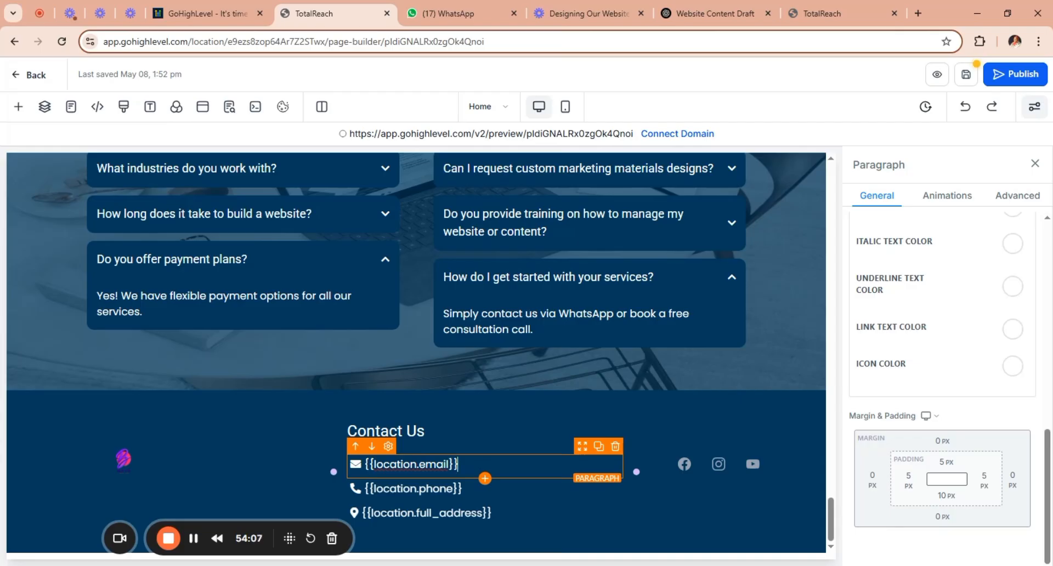
Check the ChatGPT website content draft for contact details for the footer, and return to the page builder.
drag(450, 464, 374, 464)
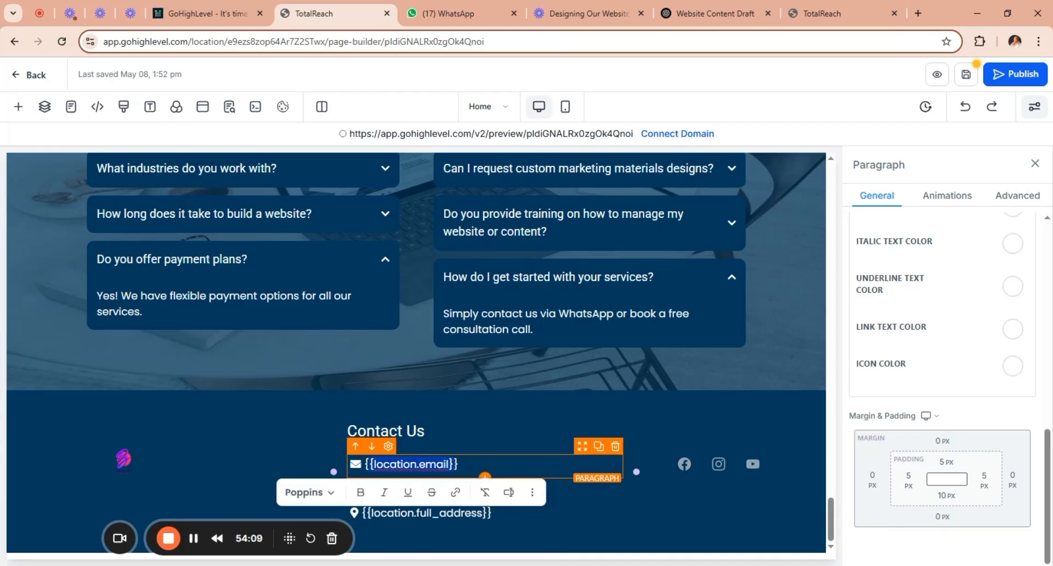
click(720, 12)
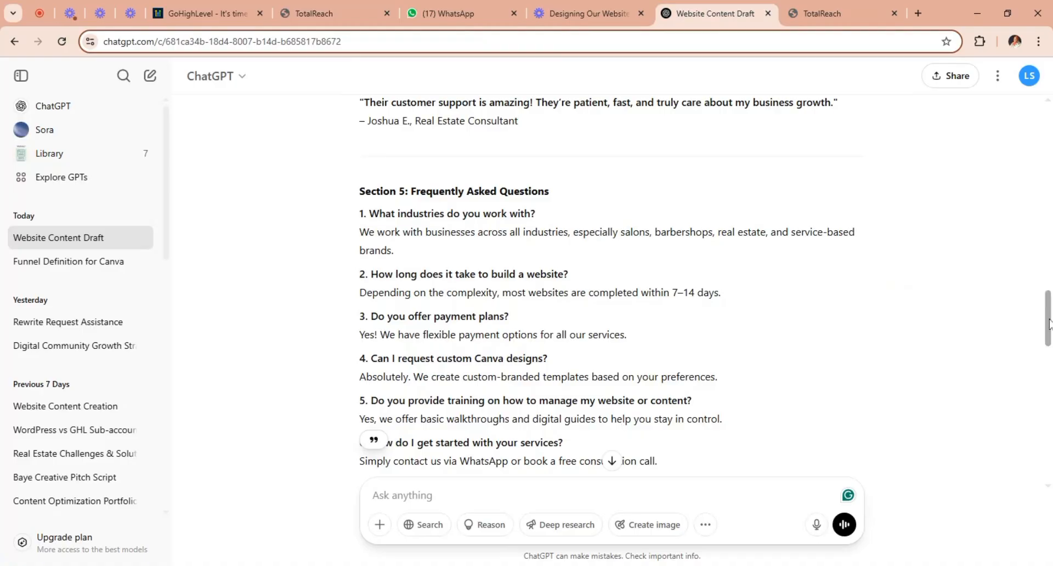
scroll(623, 427, down, 10)
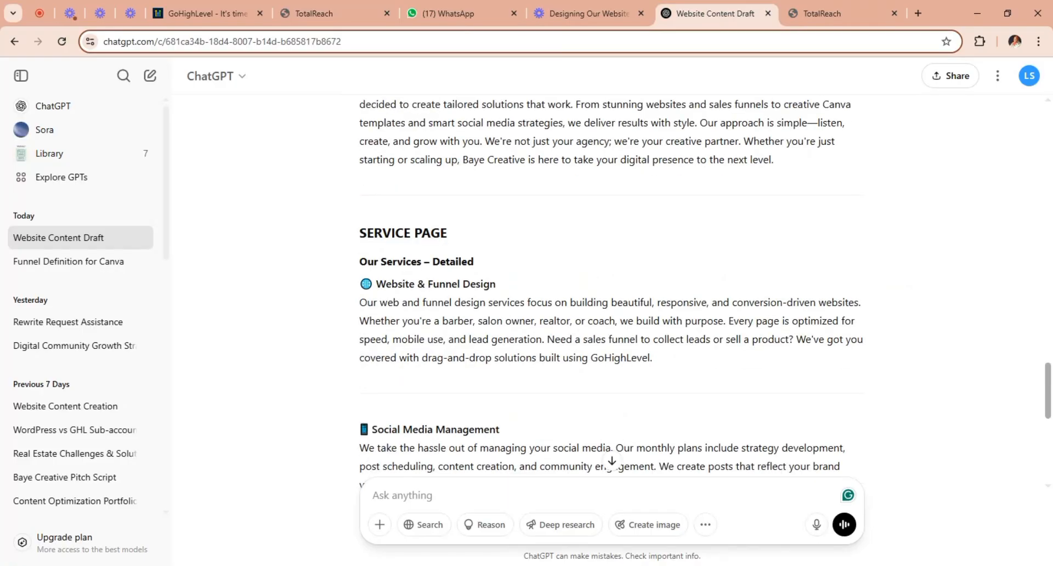
scroll(1049, 376, up, 3)
drag(1050, 376, 1049, 350)
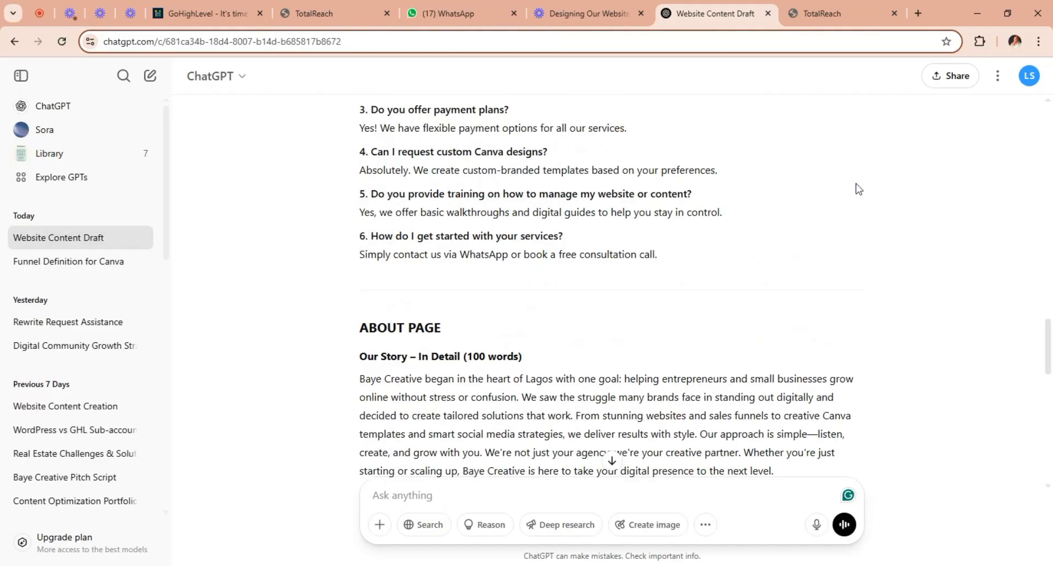
click(331, 12)
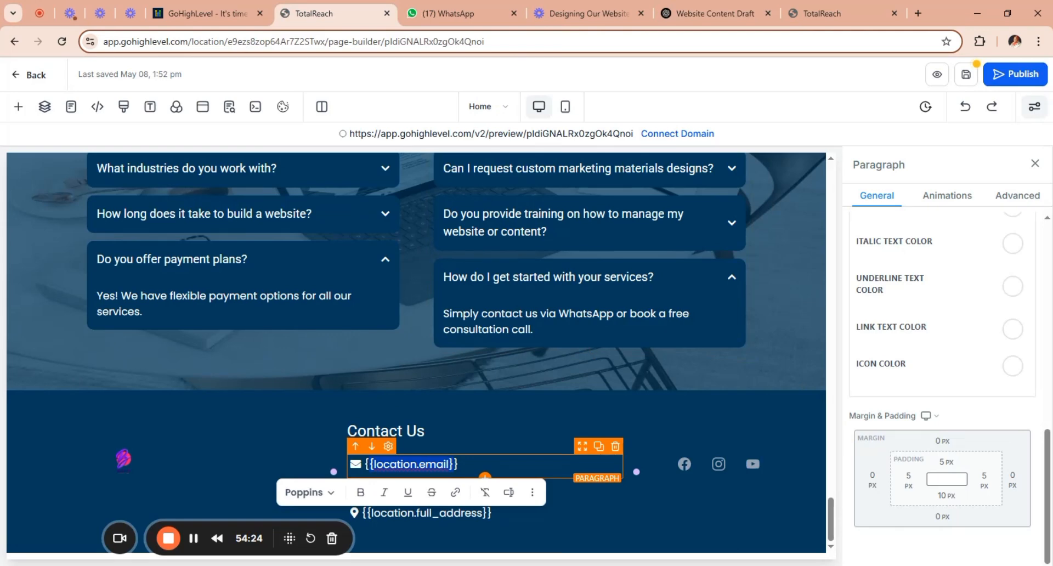
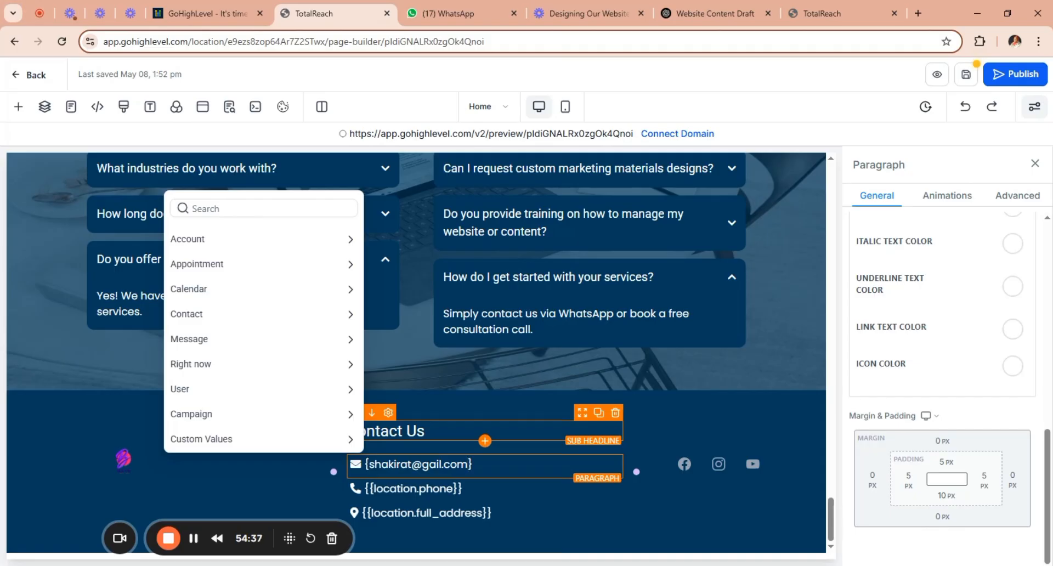
Replace the email placeholder under Contact Us in the footer with the business email address.
text(m)
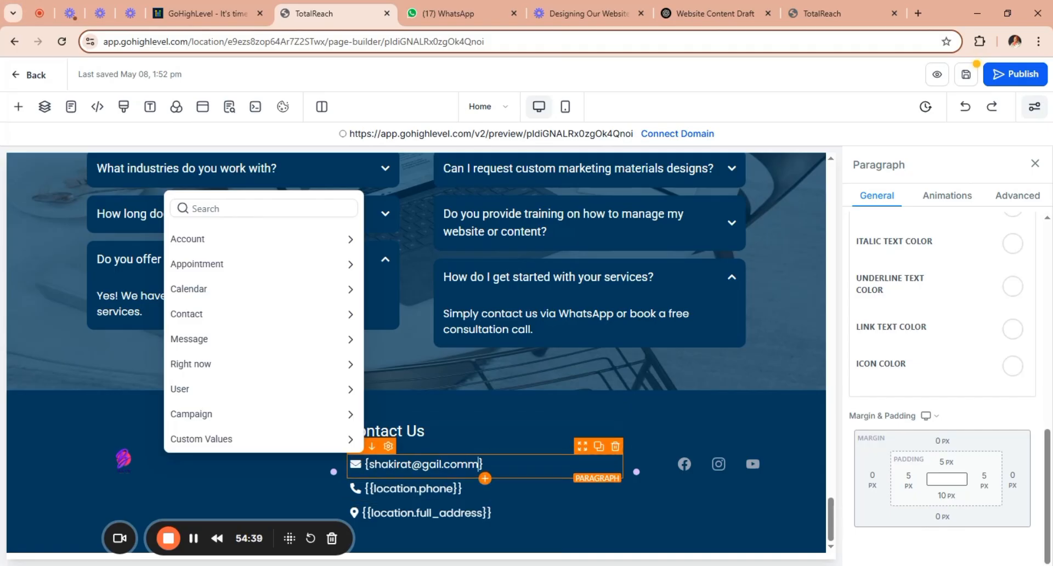
key(BackSpace)
click(431, 464)
text(m)
Replace the phone placeholder under Contact Us with the business phone number, without the surrounding curly braces.
click(451, 488)
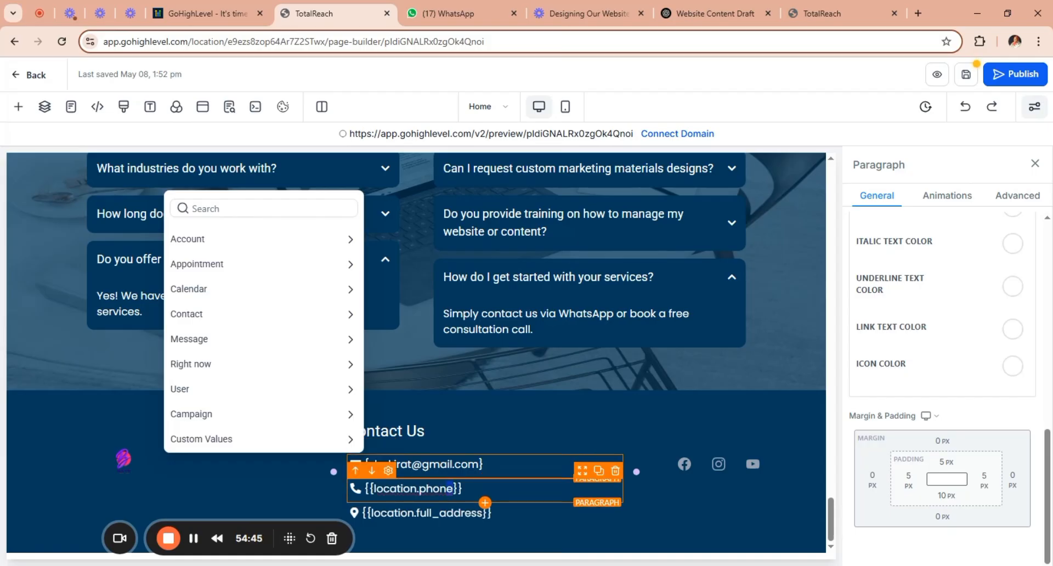
drag(442, 488, 404, 488)
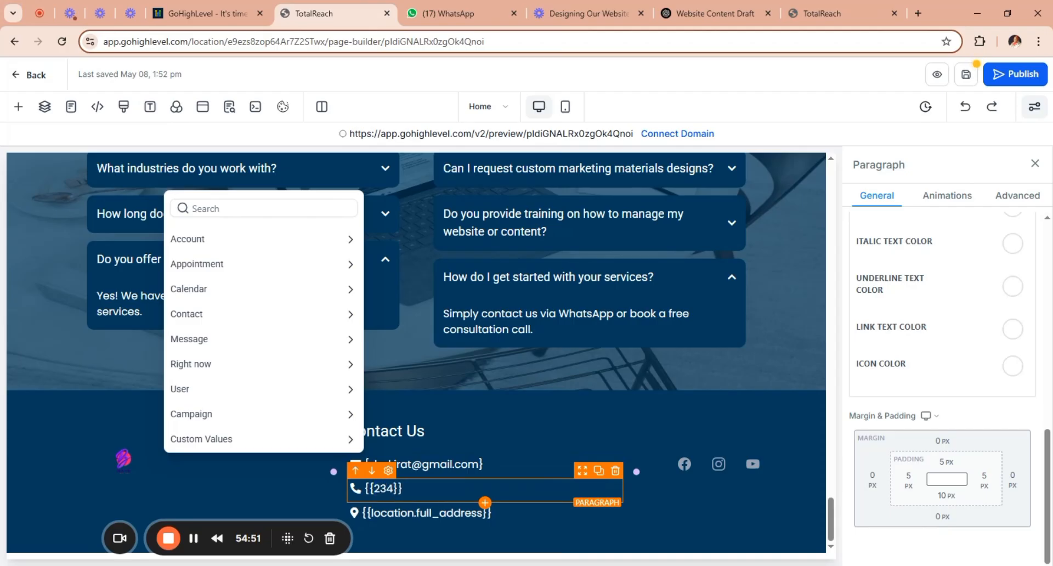
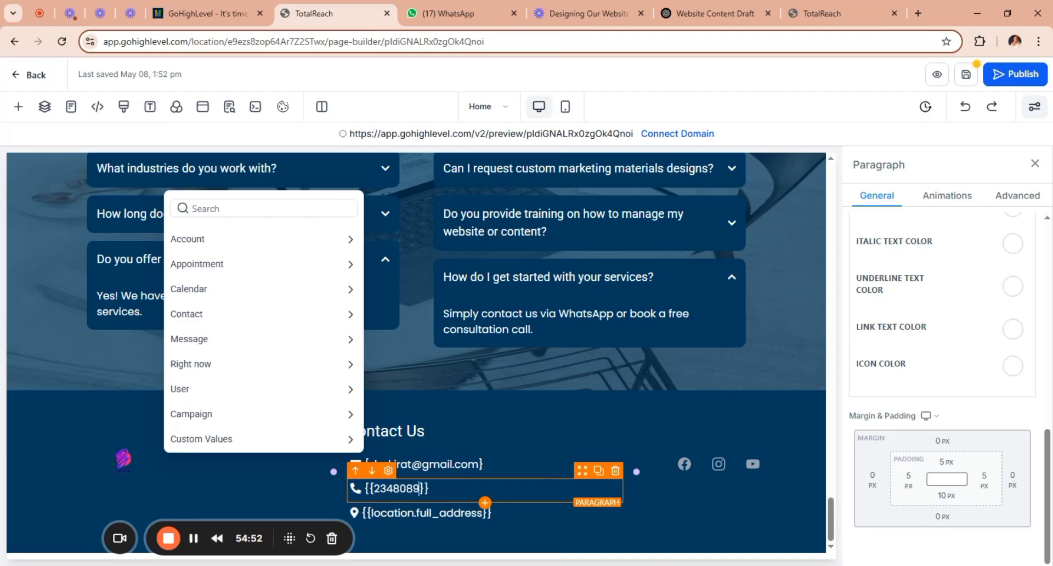
key(Delete)
drag(380, 489, 374, 488)
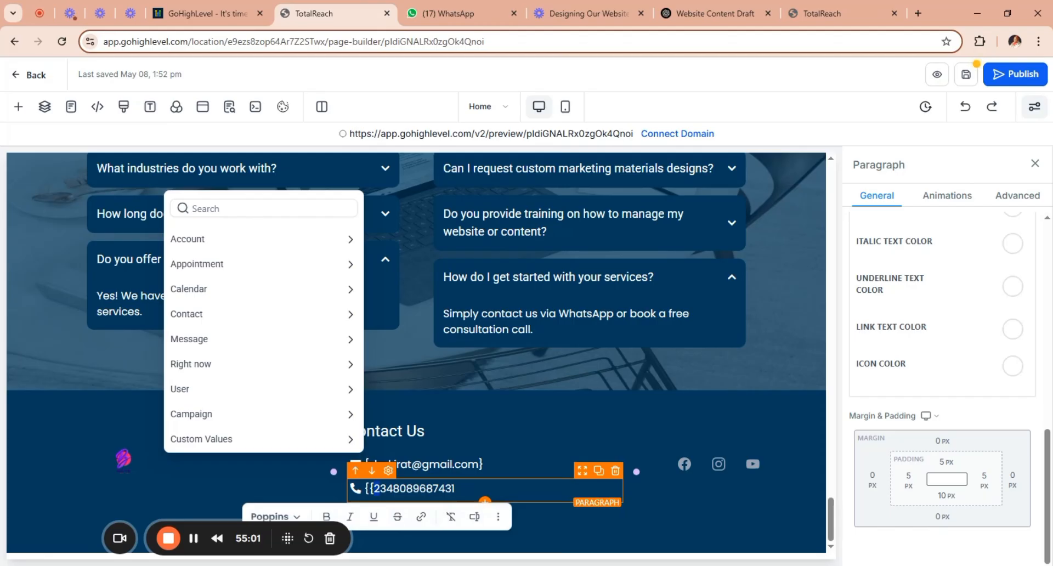
click(373, 489)
key(BackSpace)
key(BackSpace)
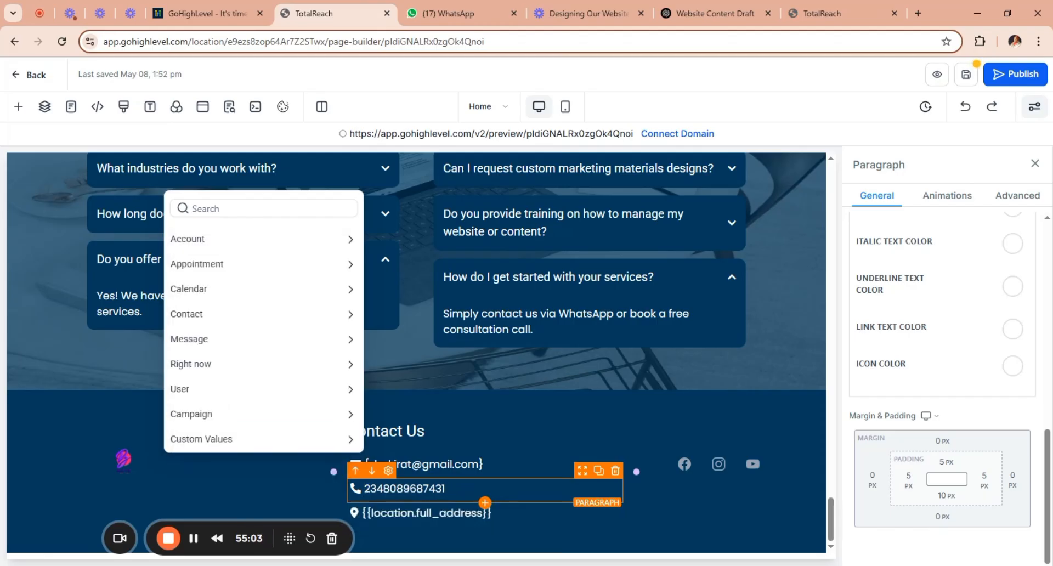
Remove the leftover curly braces around the email address in the footer.
click(485, 464)
key(BackSpace)
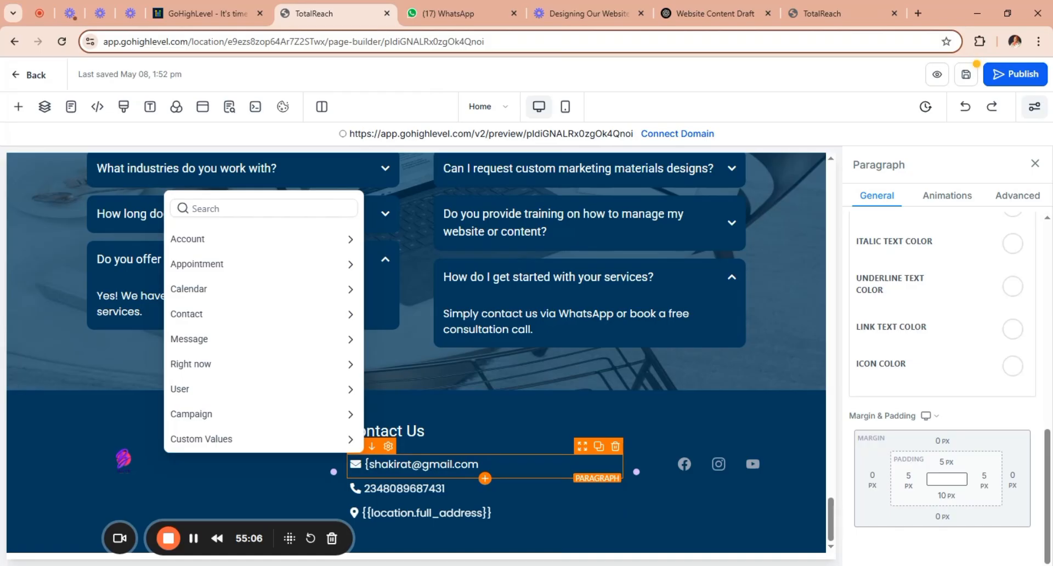
key(BackSpace)
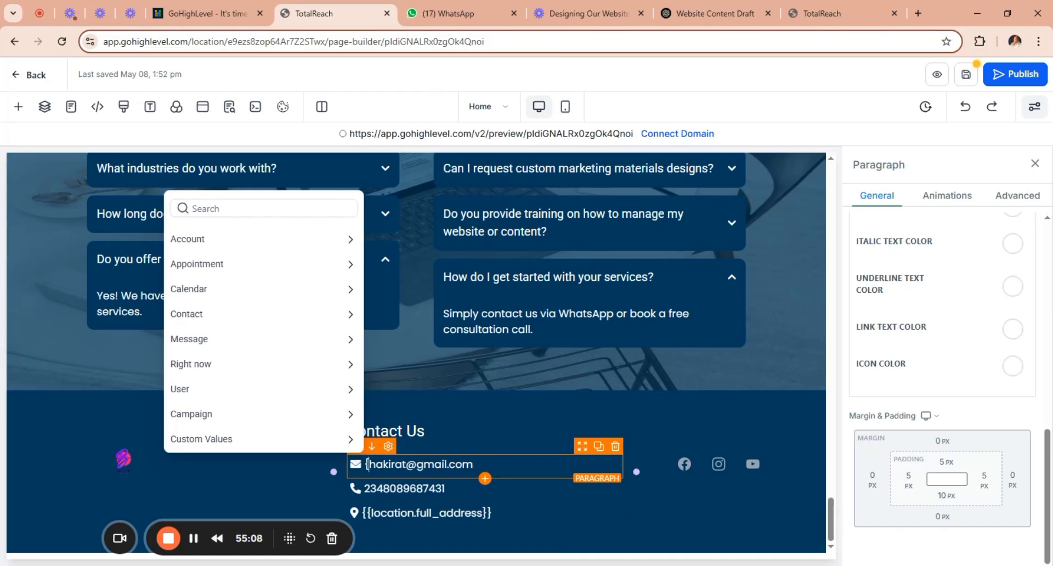
text(s)
key(Left)
key(BackSpace)
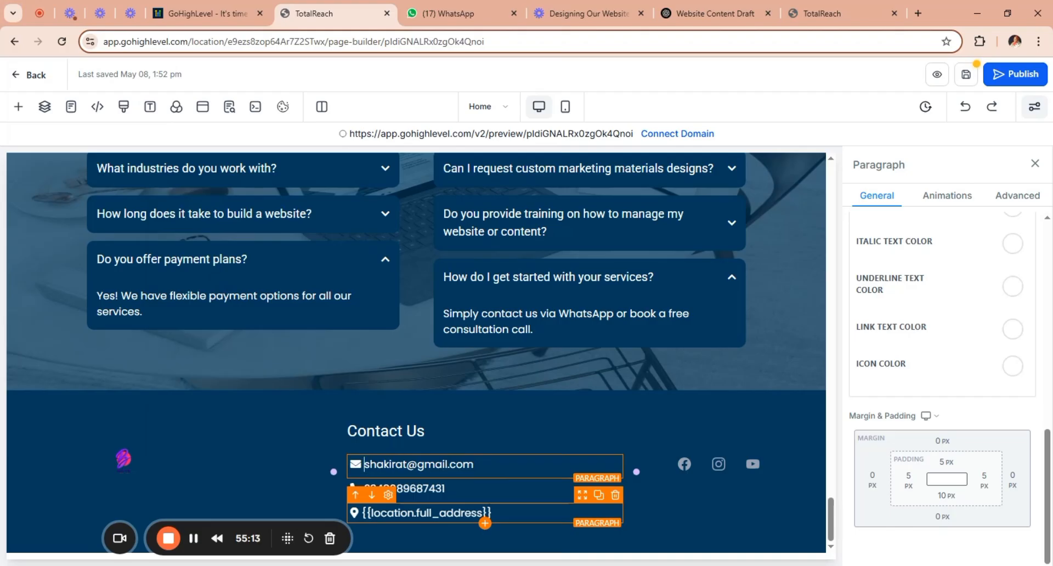
Replace the full address placeholder under Contact Us with "Lagos, Nigeria".
drag(472, 514, 371, 514)
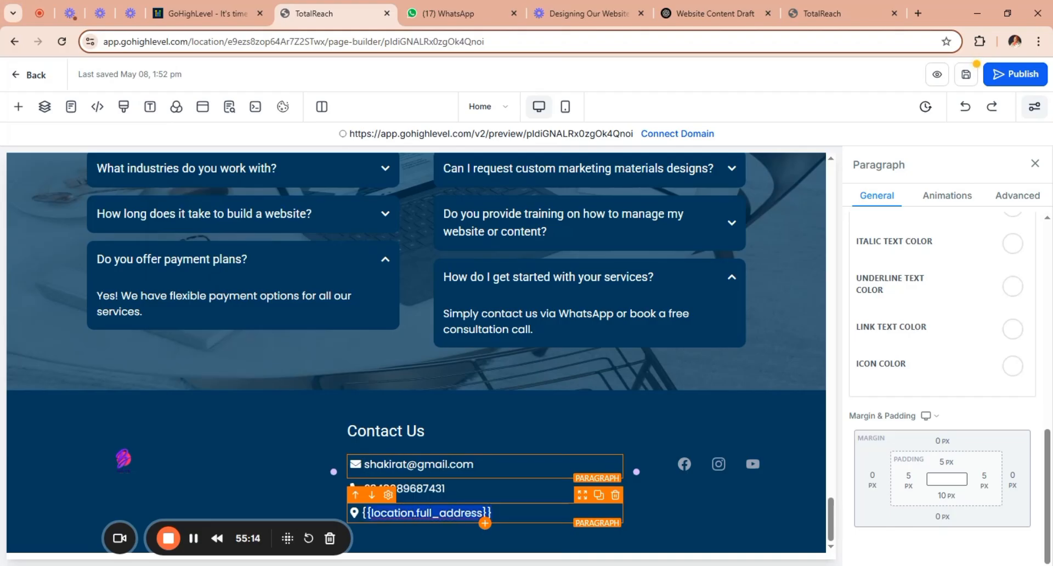
text(L)
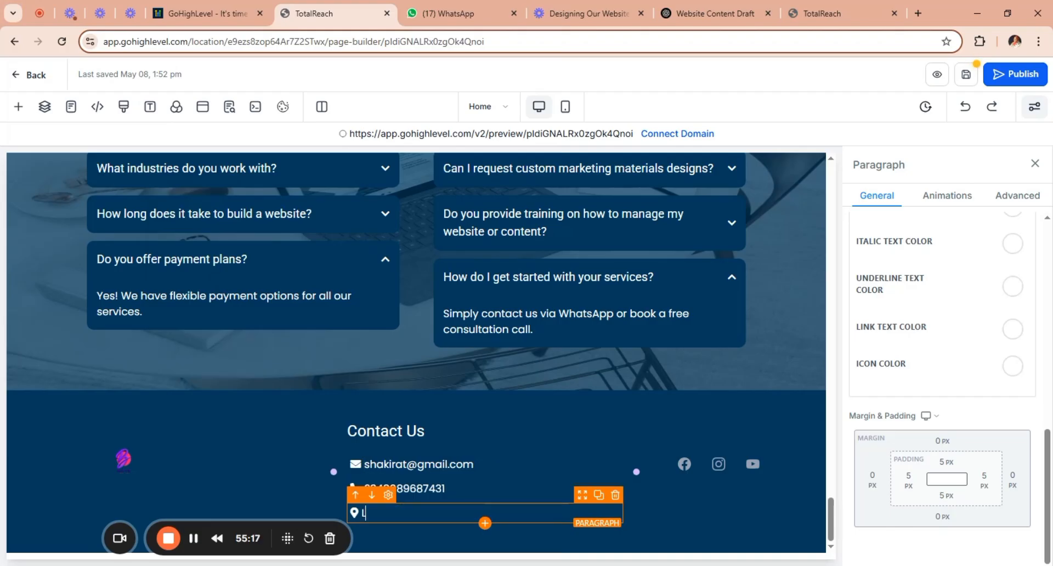
text(agos, Nigeria)
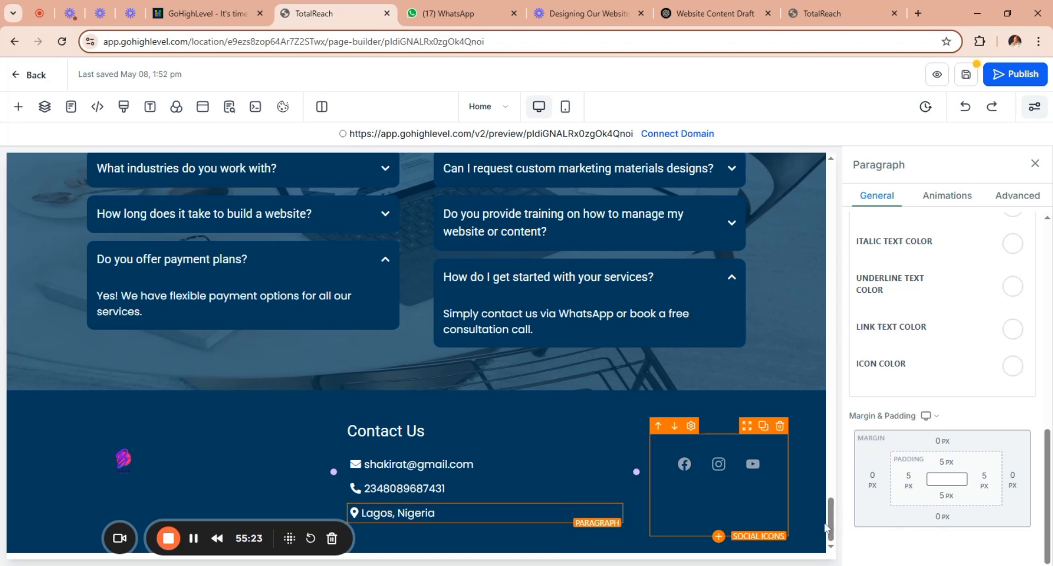
View the link settings of the Facebook entry in the footer's social icons, and close them without changes.
click(738, 483)
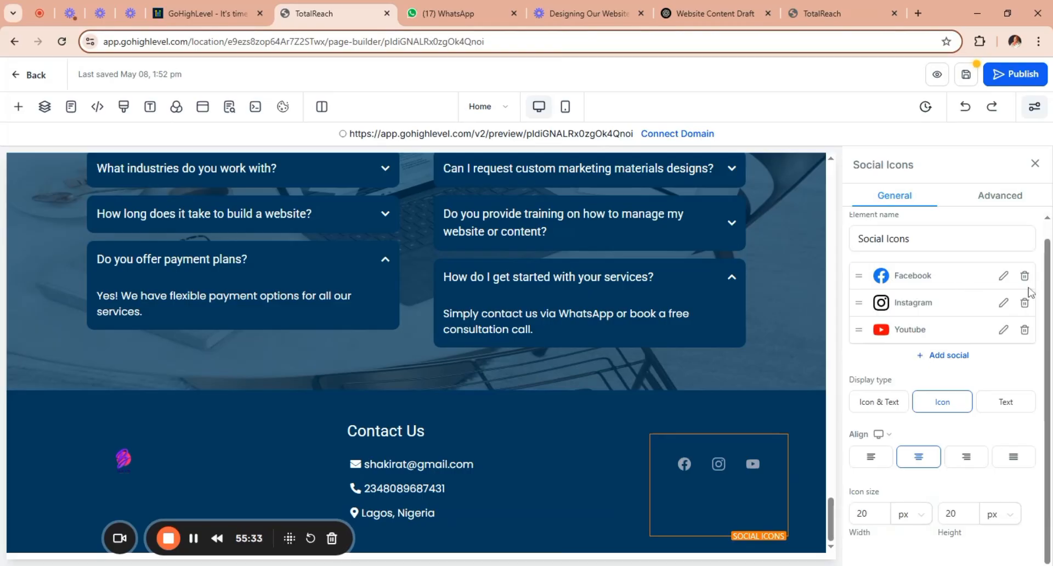
click(1004, 277)
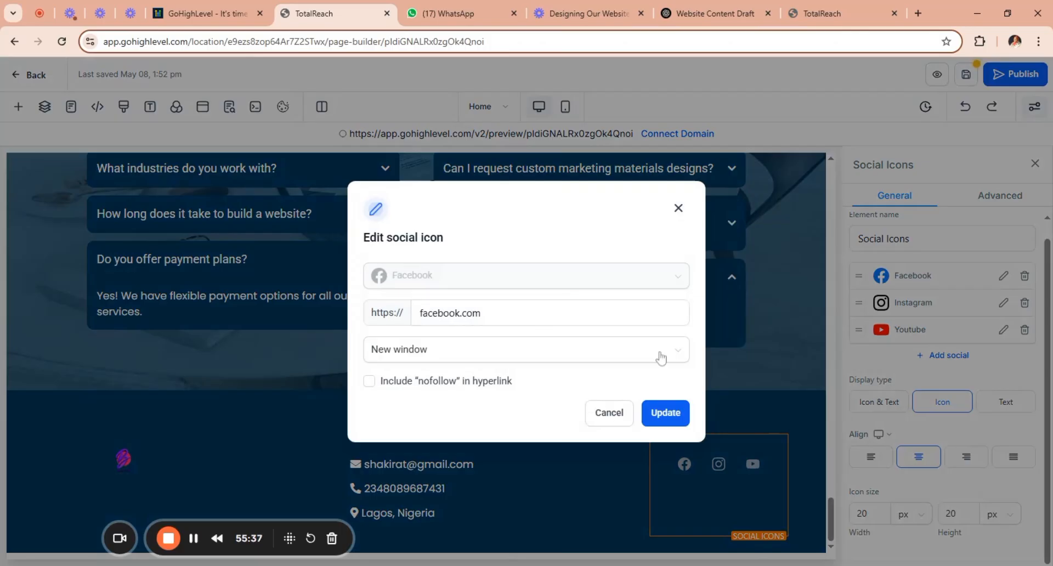
click(679, 208)
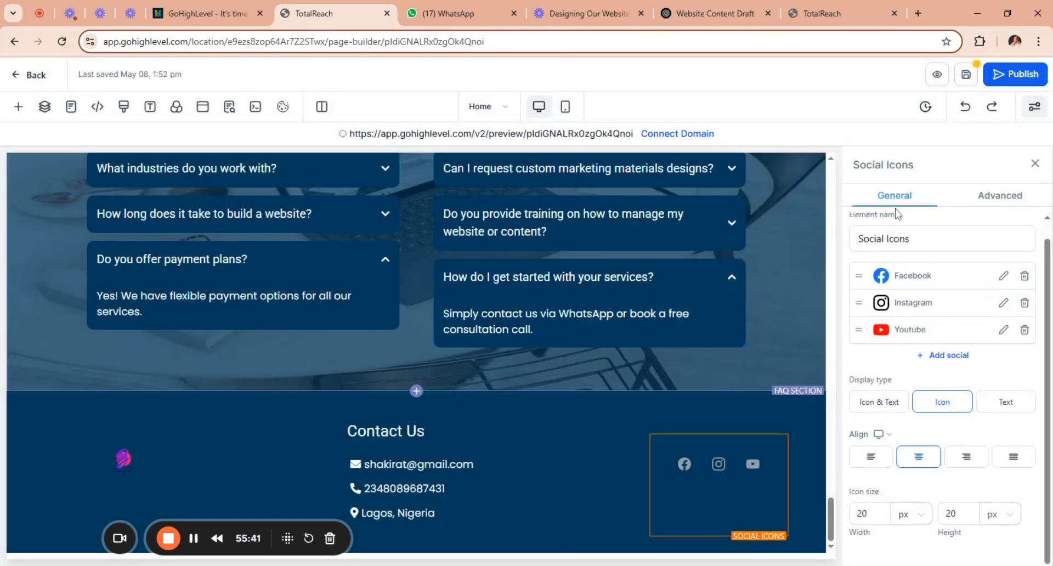
Set the footer's Facebook icon link to facebook.com/bayecreative and save the change.
click(1003, 276)
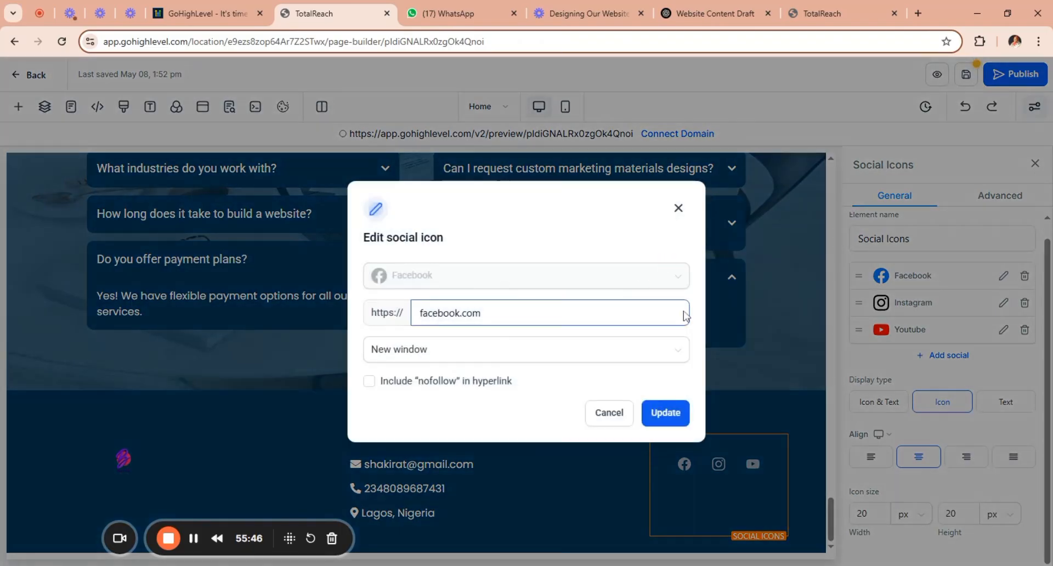
click(482, 313)
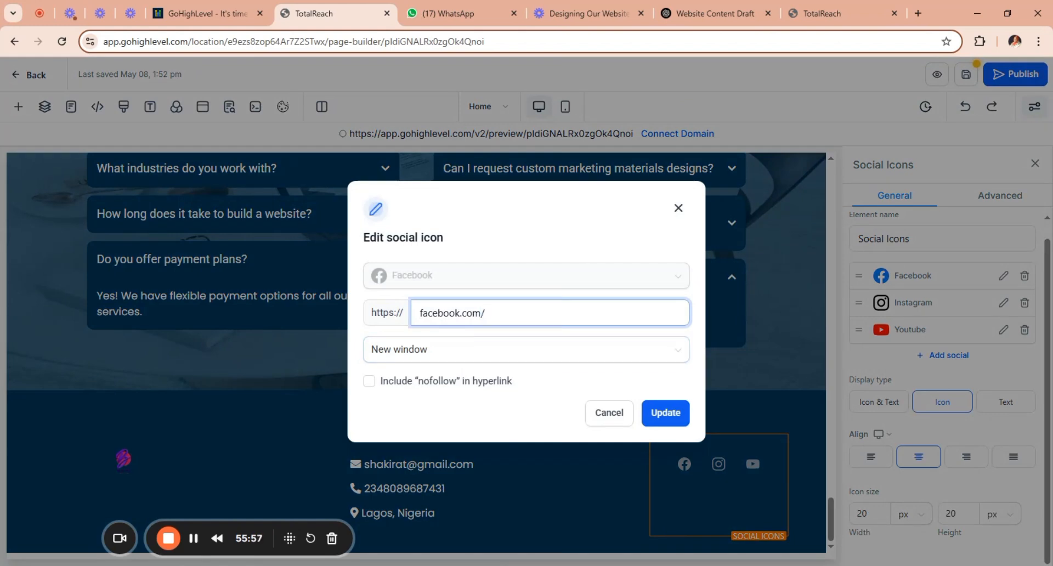
text(bayecreative)
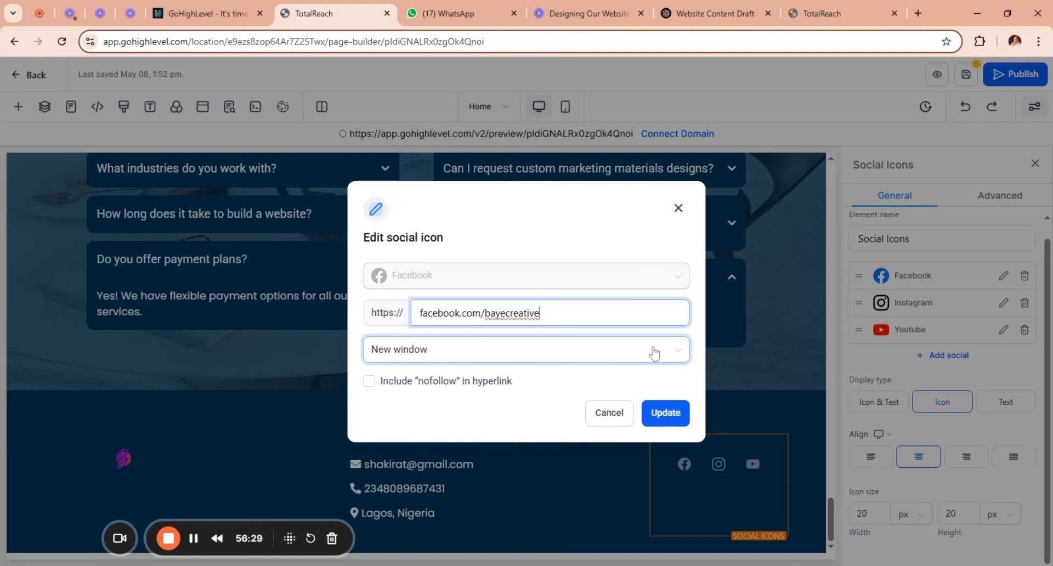
click(665, 412)
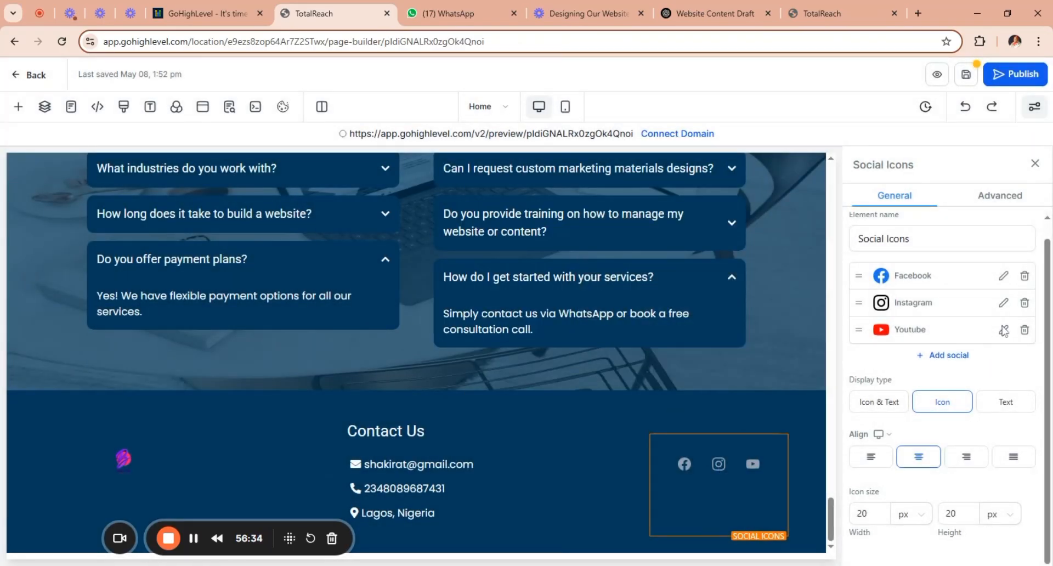
Set the footer's Instagram icon link to instagram.com/bayecreative and save the change.
click(1003, 307)
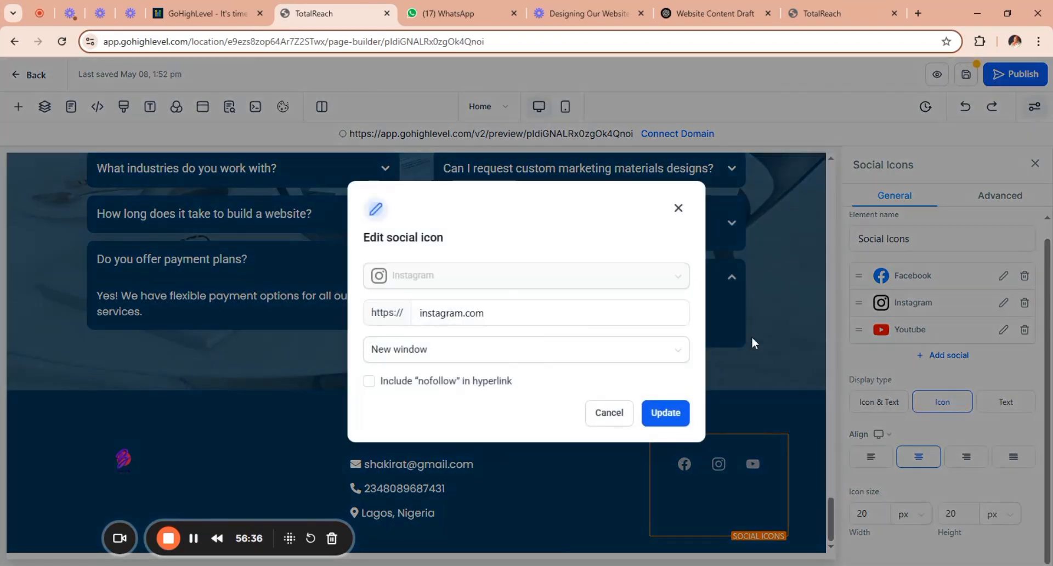
click(550, 313)
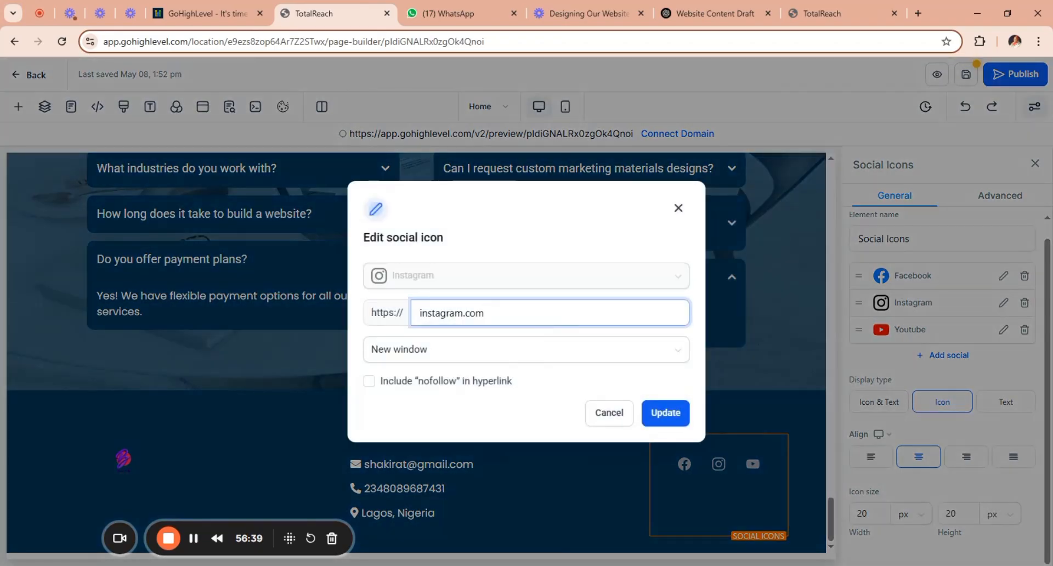
text(bayecreative)
click(663, 417)
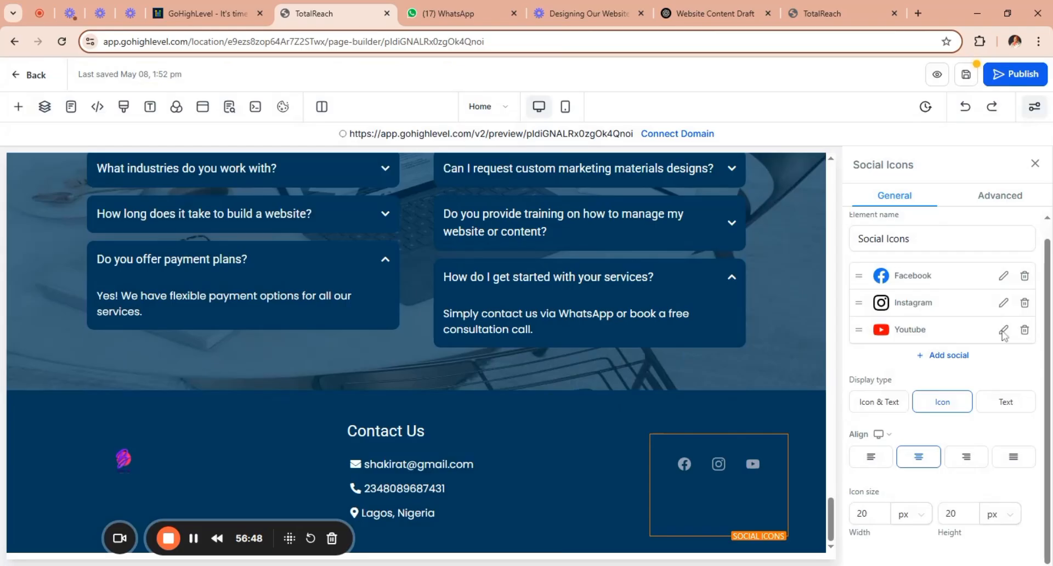
Set the footer's YouTube icon link to youtube.com/bayecreative and save the change.
click(1003, 331)
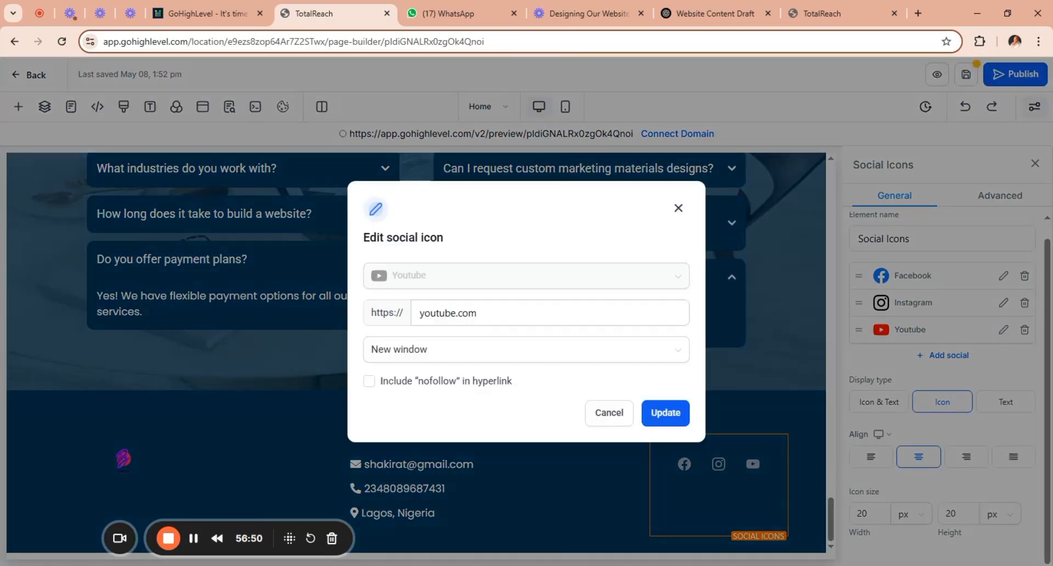
click(477, 313)
text(/)
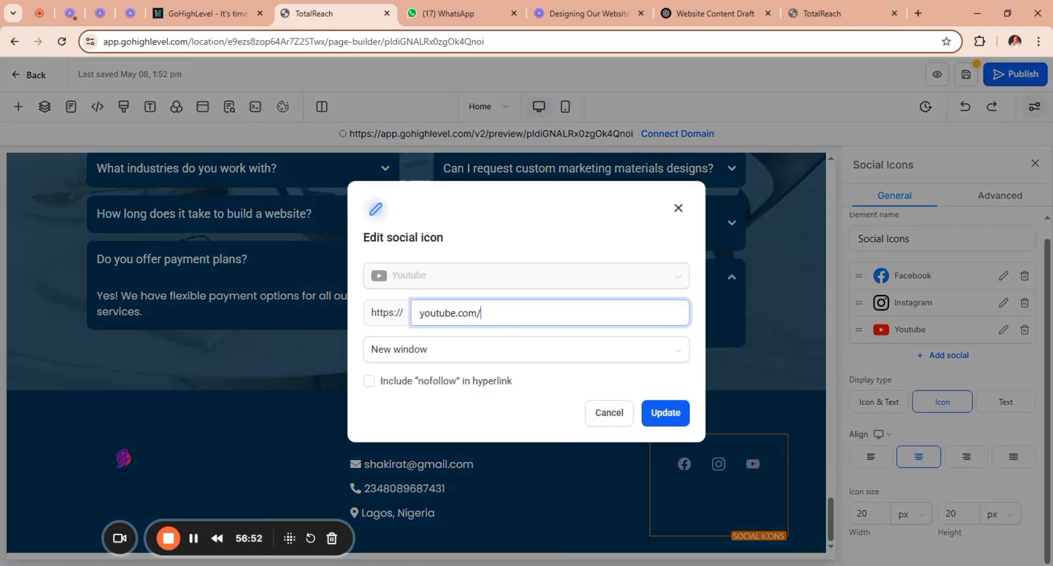
text(bayecreative)
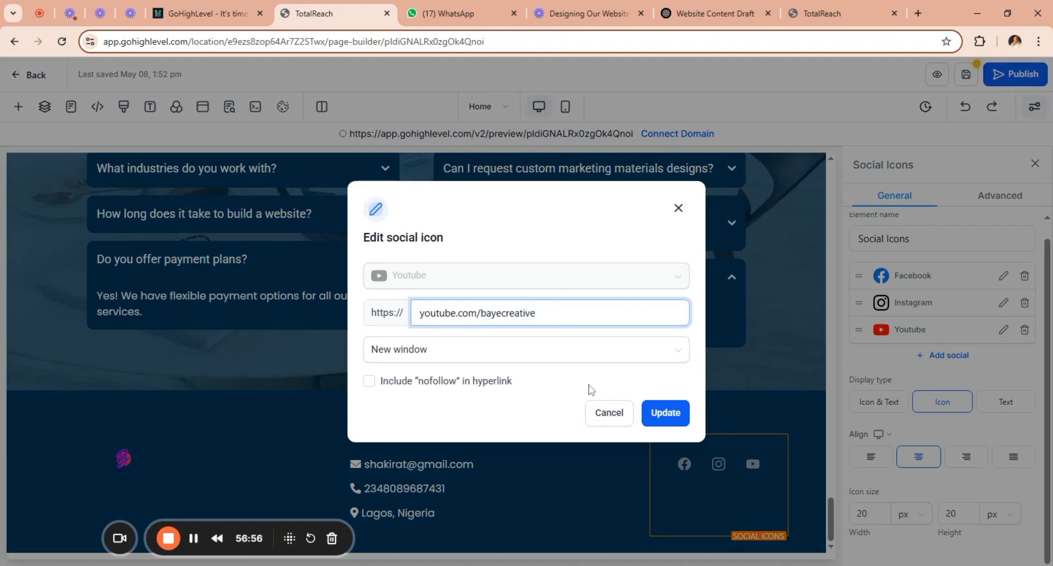
click(664, 420)
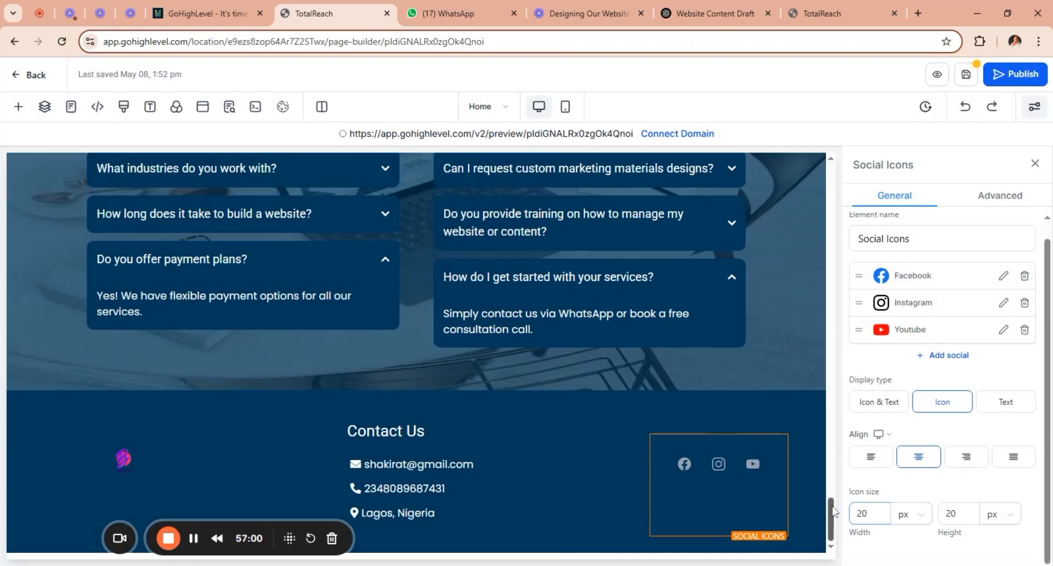
Save the Home page including its global section changes, and dismiss the SEO metadata settings without editing them.
drag(831, 516, 840, 475)
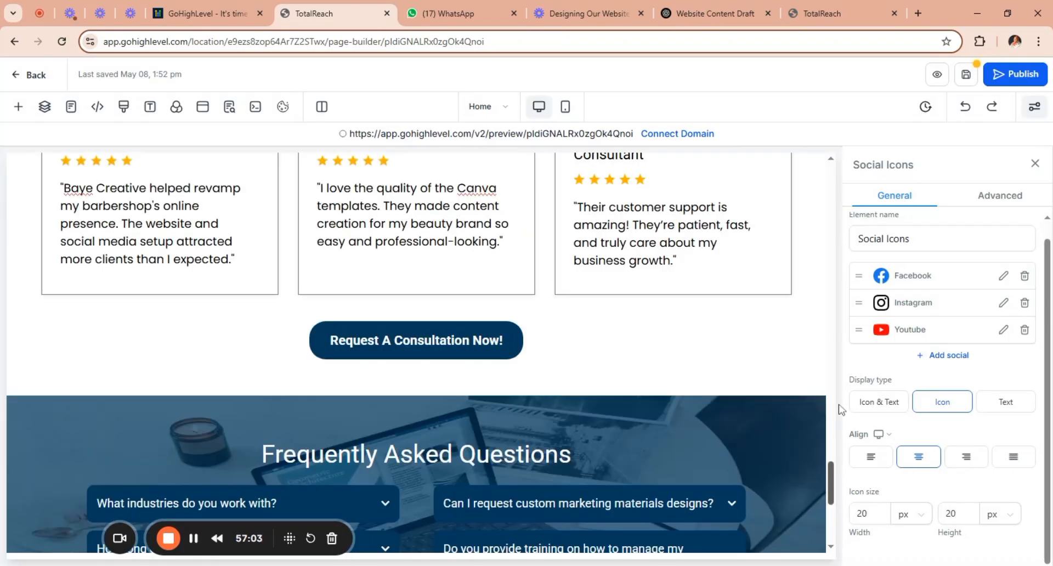
scroll(828, 306, up, 2)
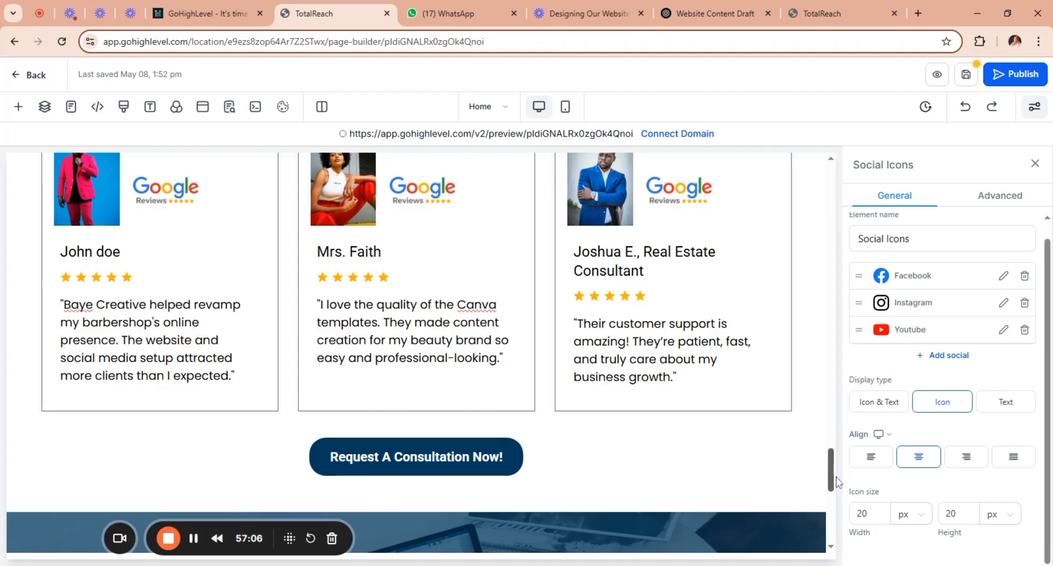
drag(837, 483, 823, 167)
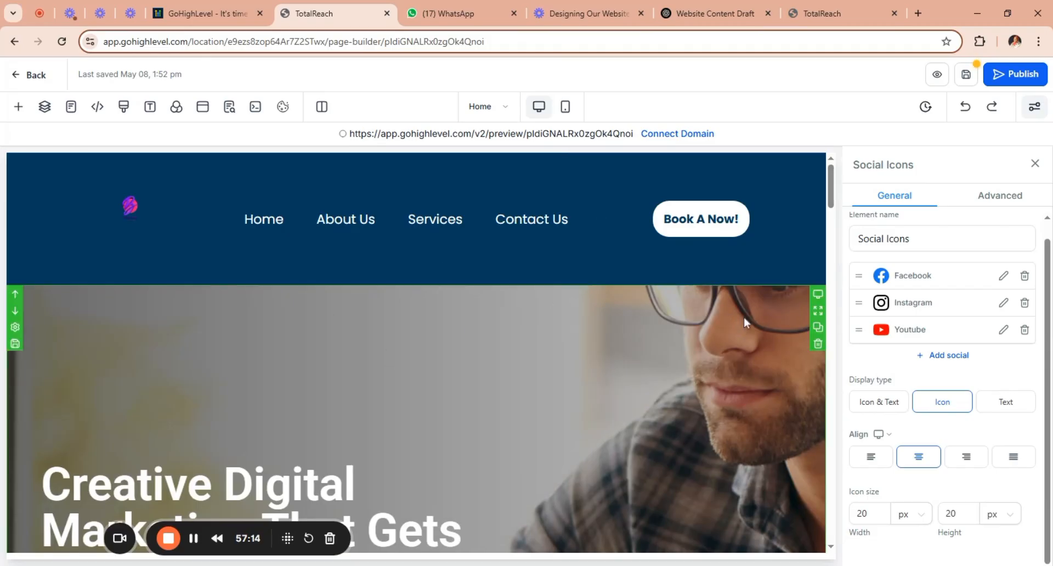
drag(831, 195, 836, 163)
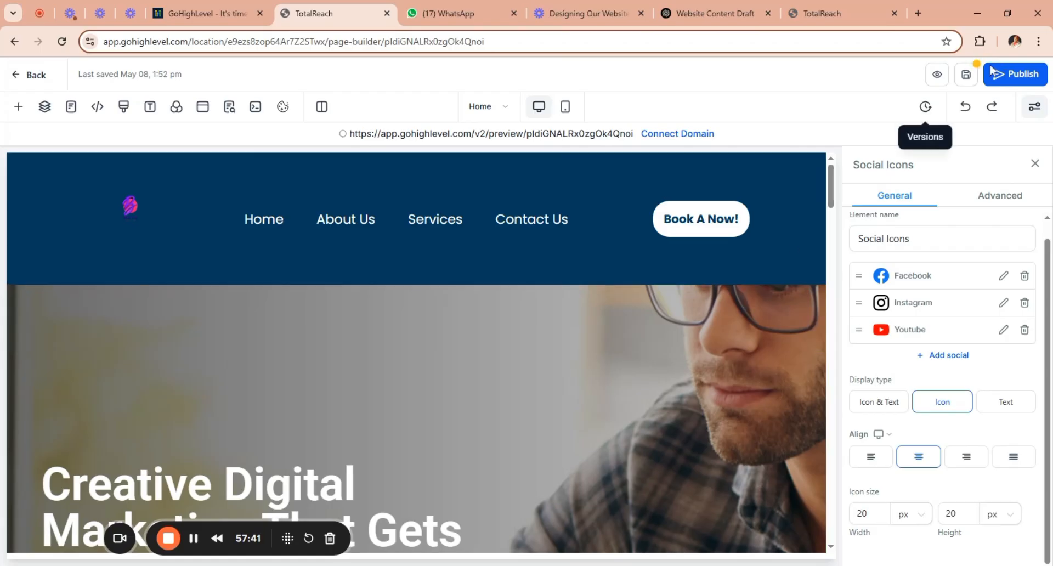
click(968, 75)
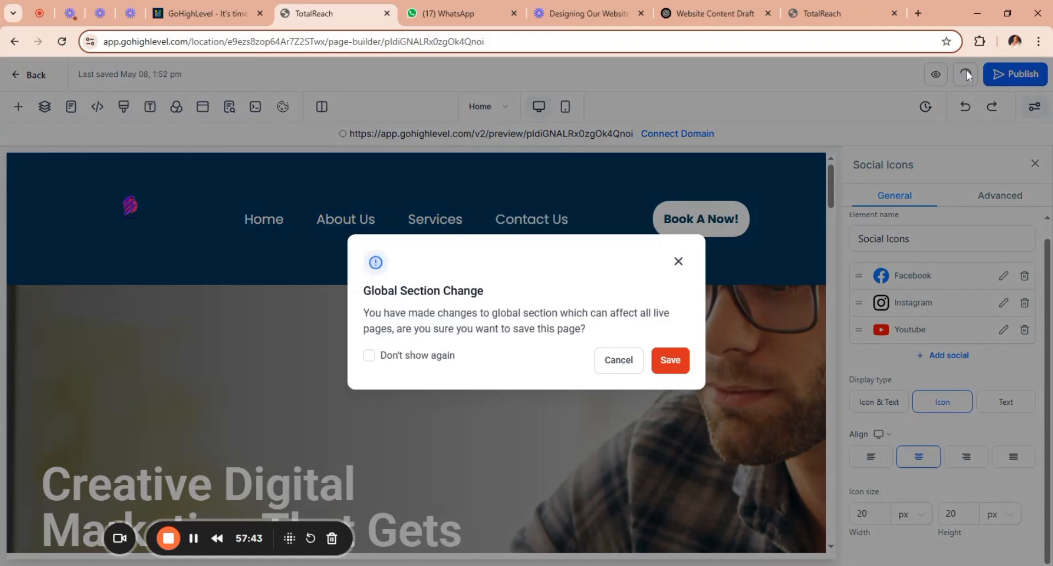
click(669, 363)
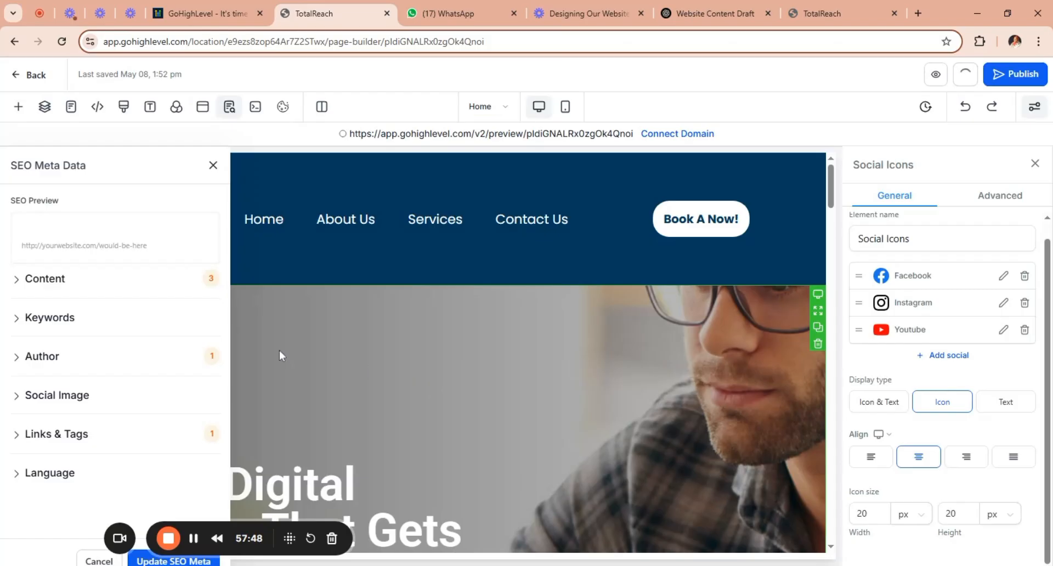
click(213, 166)
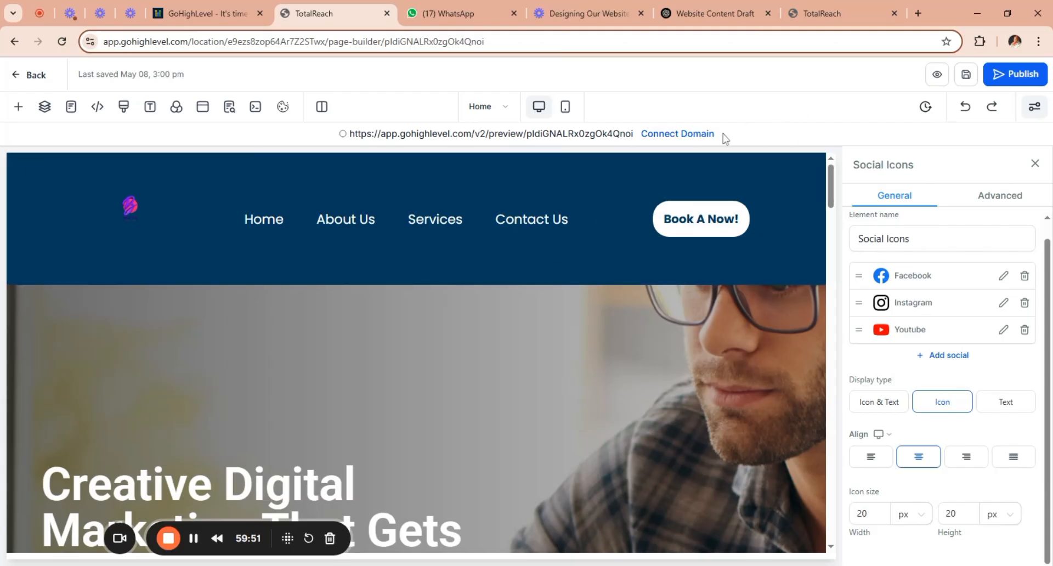
Examine the Home page's mobile layout from header to footer, and return to the desktop layout.
click(565, 110)
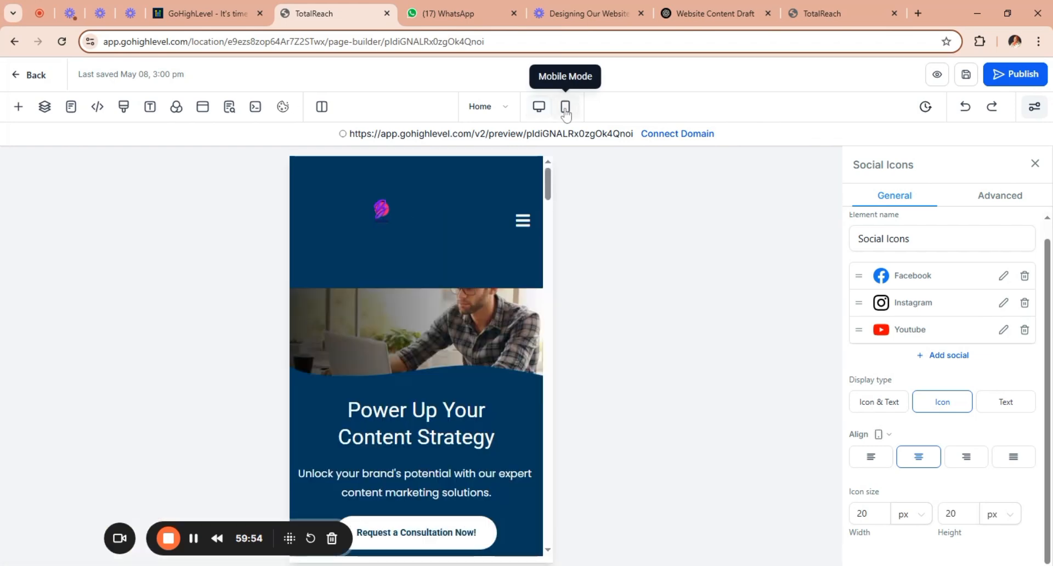
drag(550, 186, 542, 540)
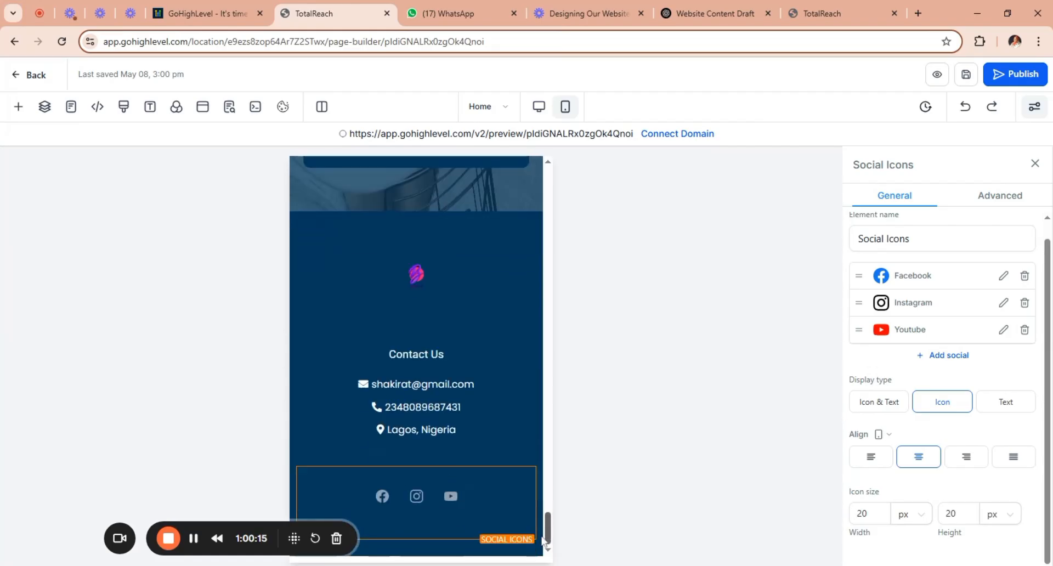
drag(548, 532, 548, 164)
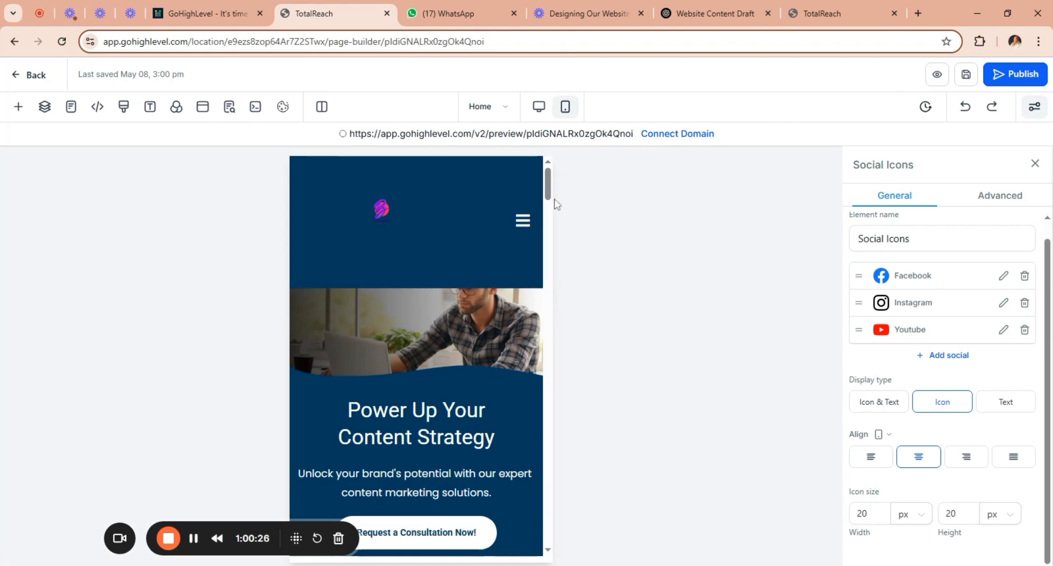
scroll(552, 197, down, 1)
scroll(552, 196, down, 5)
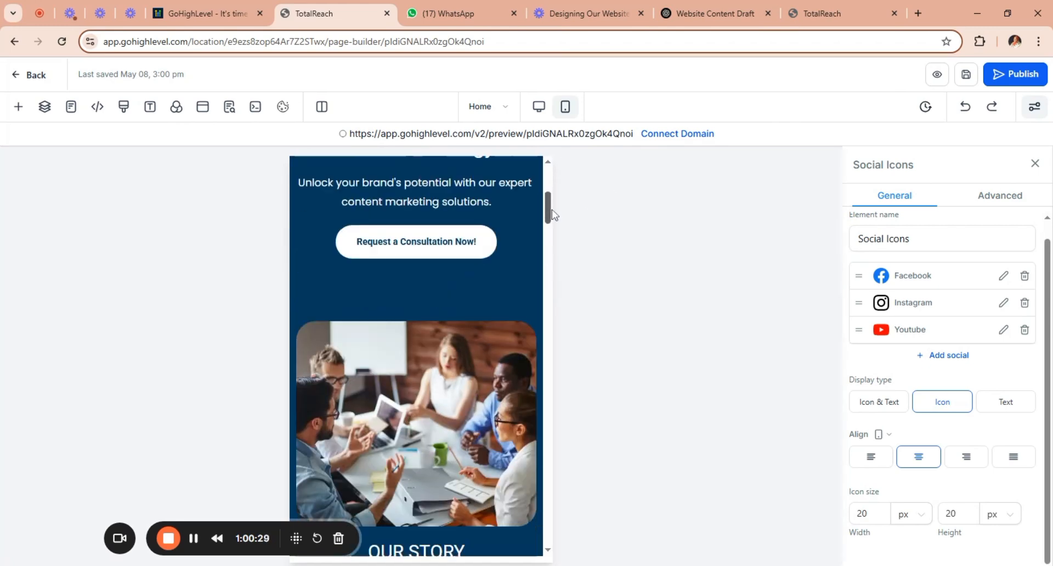
scroll(551, 209, down, 8)
drag(553, 247, 549, 554)
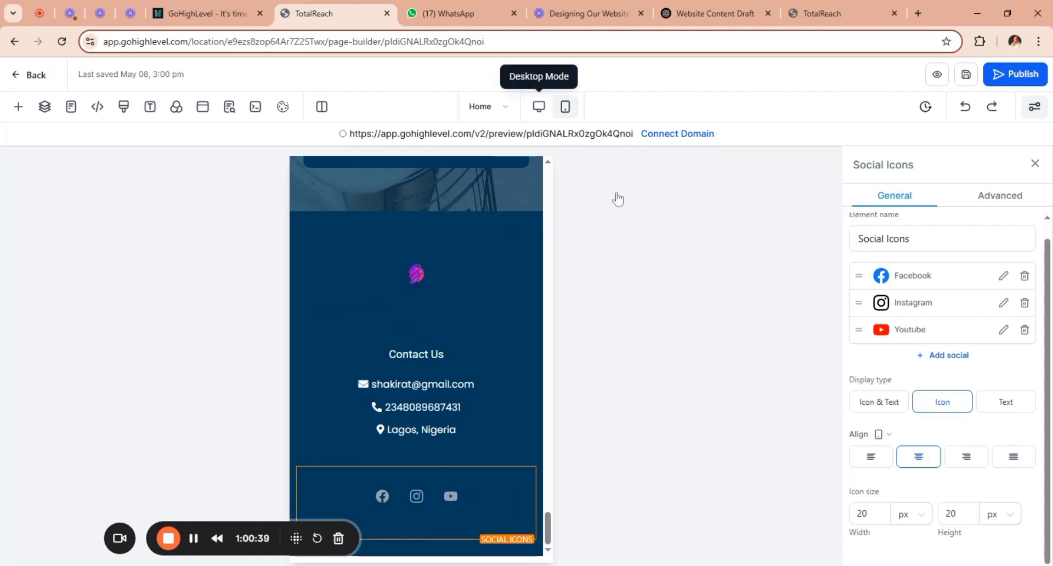
click(539, 107)
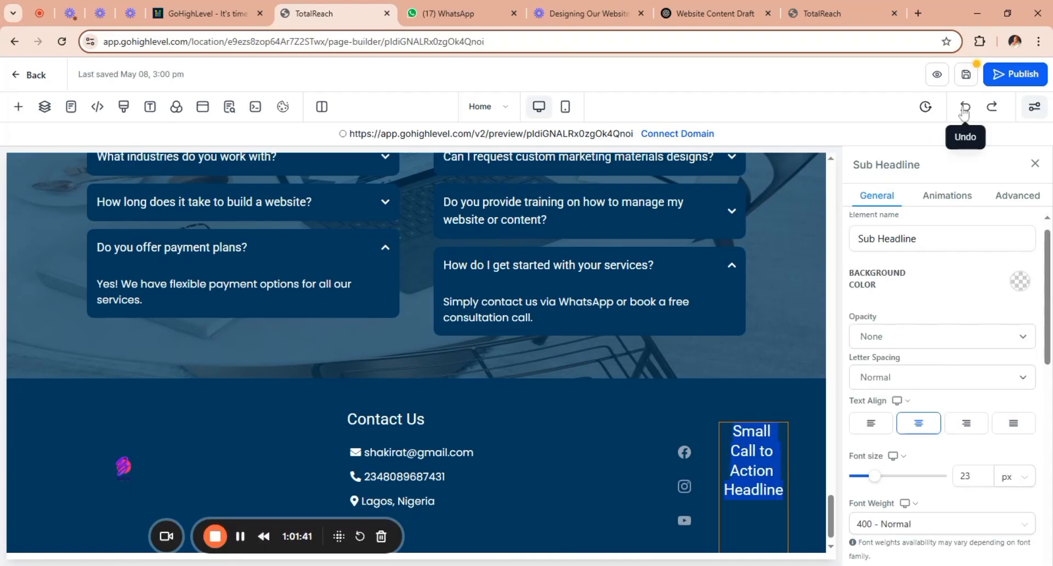
Undo the sub-headline placed beside the social icons, and add a one-column row below the footer's contact details.
click(966, 109)
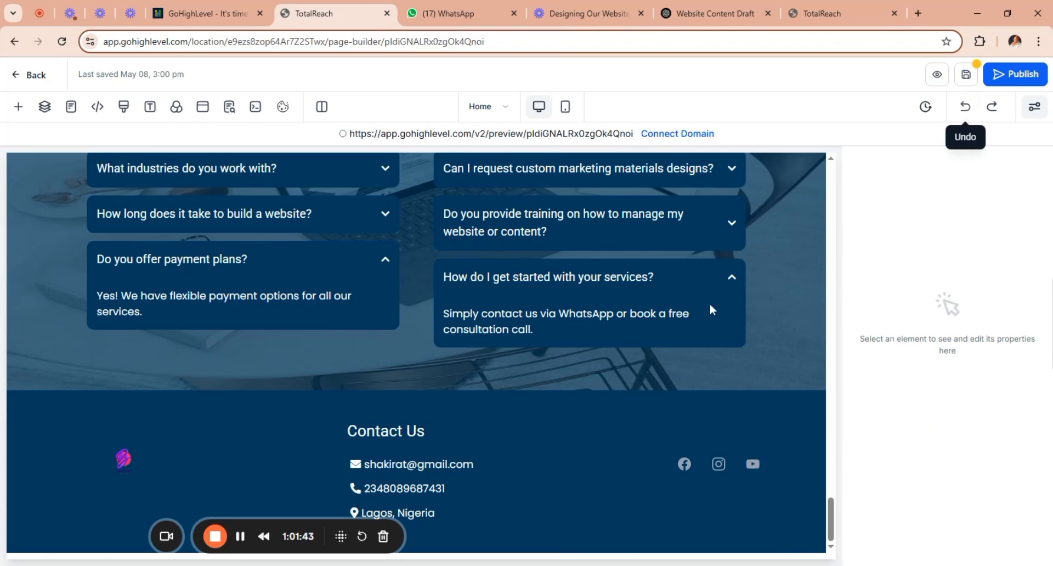
click(19, 108)
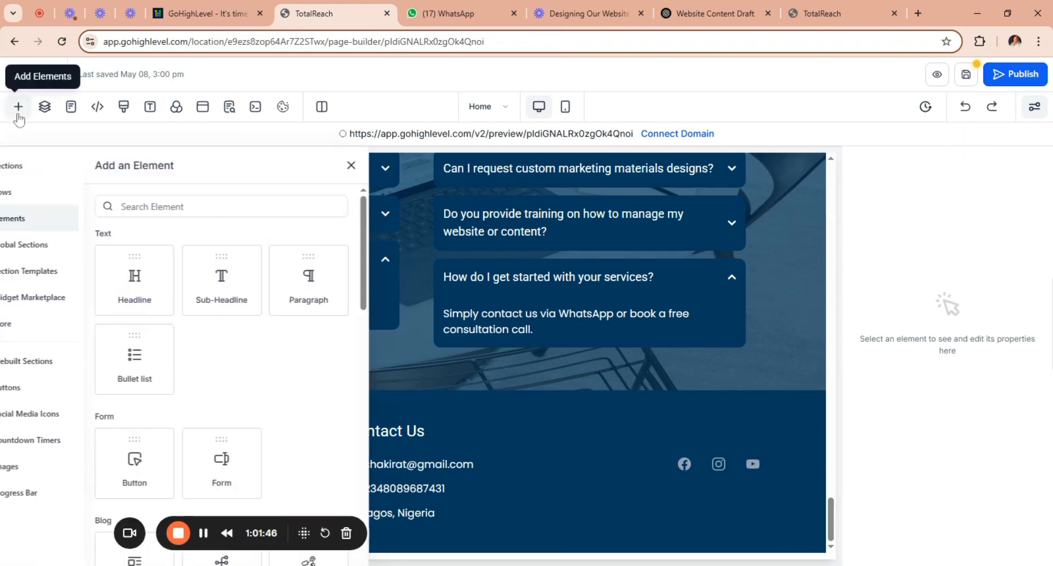
click(48, 197)
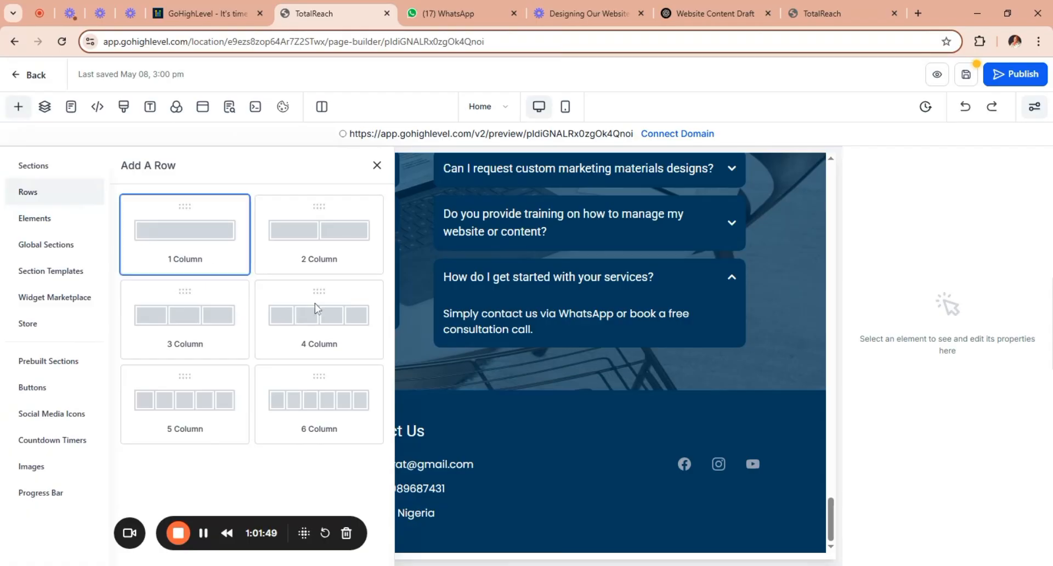
drag(315, 304, 314, 528)
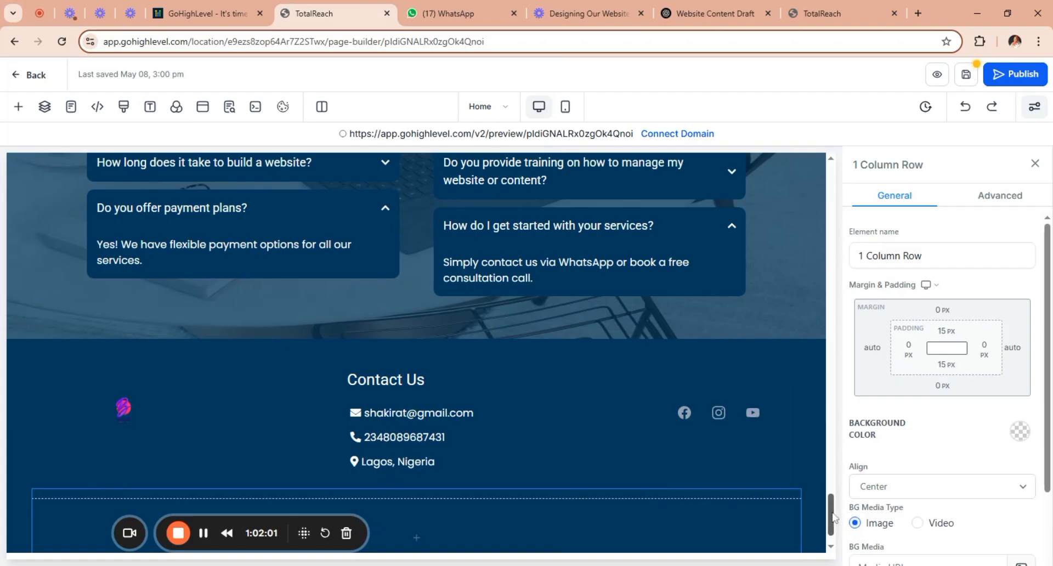
scroll(571, 477, down, 1)
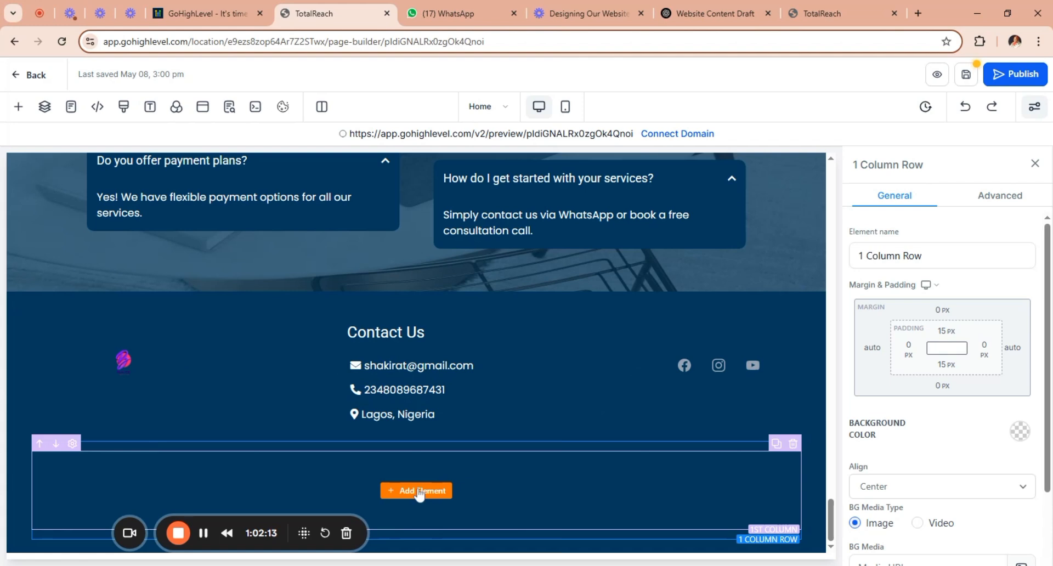
Add a sub-headline to the footer's new one-column row reading "All reserved. Copyright Baye Creative 2025".
click(419, 492)
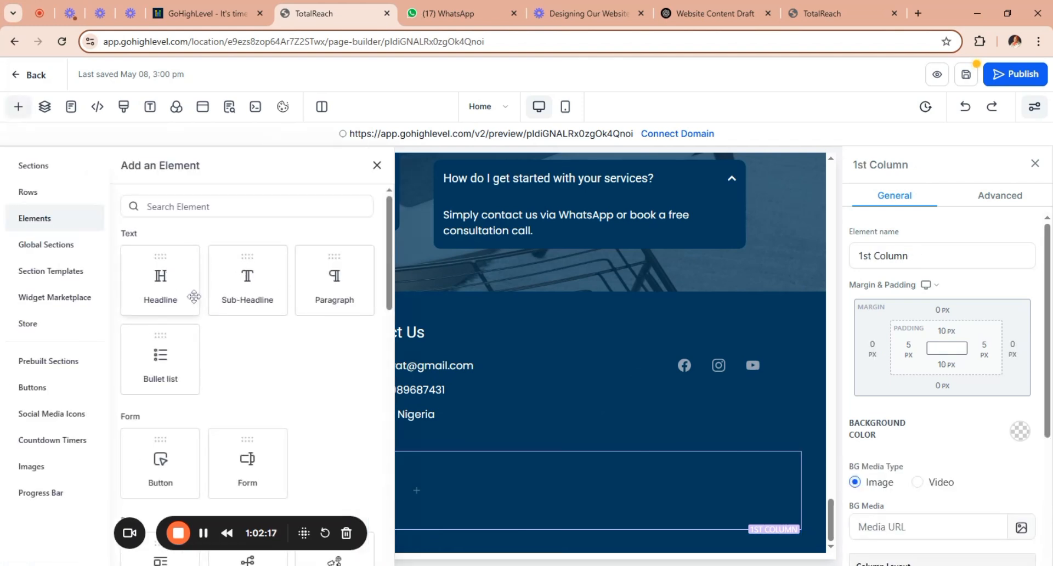
drag(236, 281, 472, 500)
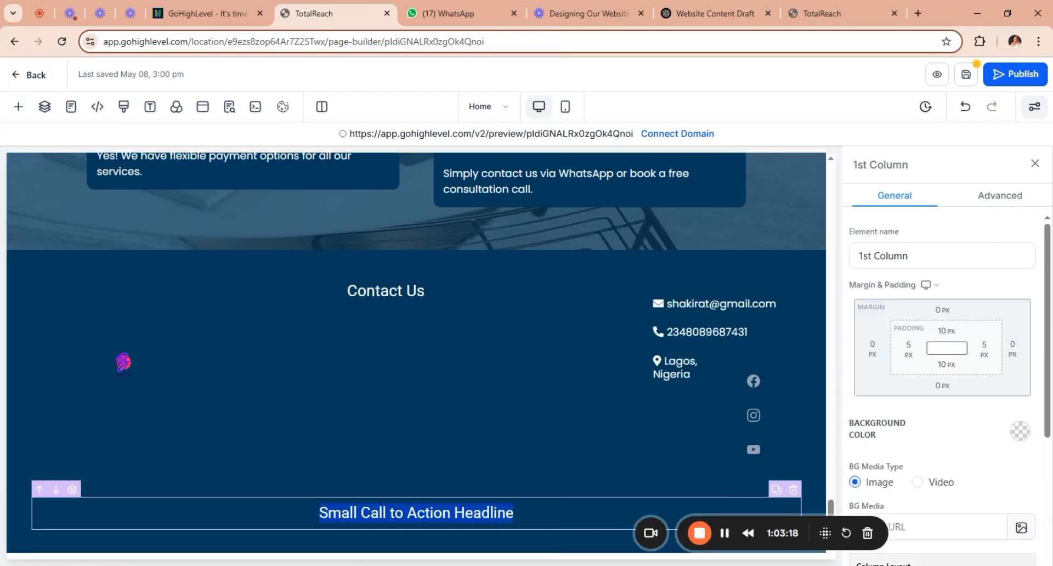
text(All)
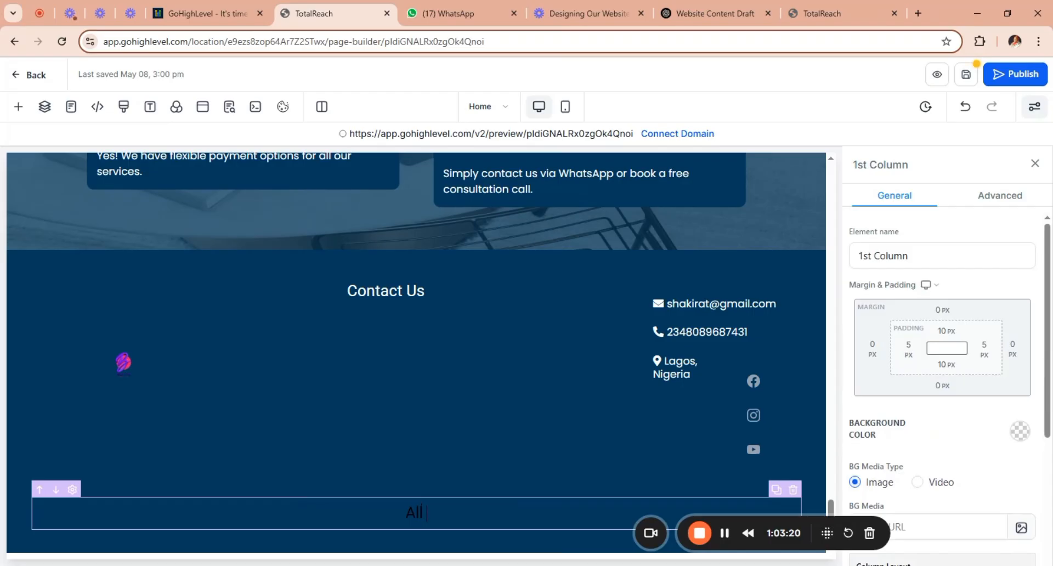
text( reserved. Copyrign)
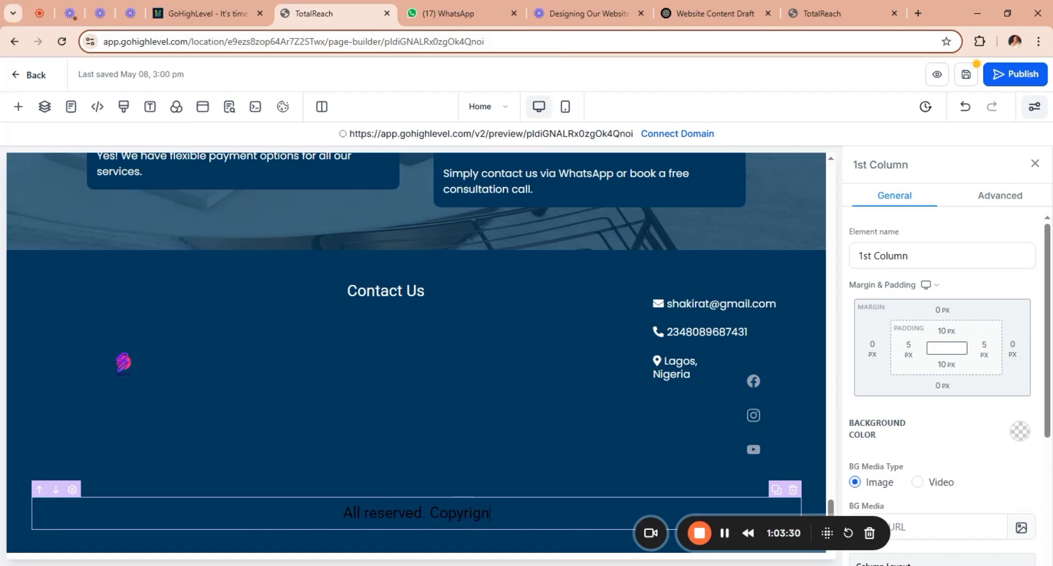
text(t B)
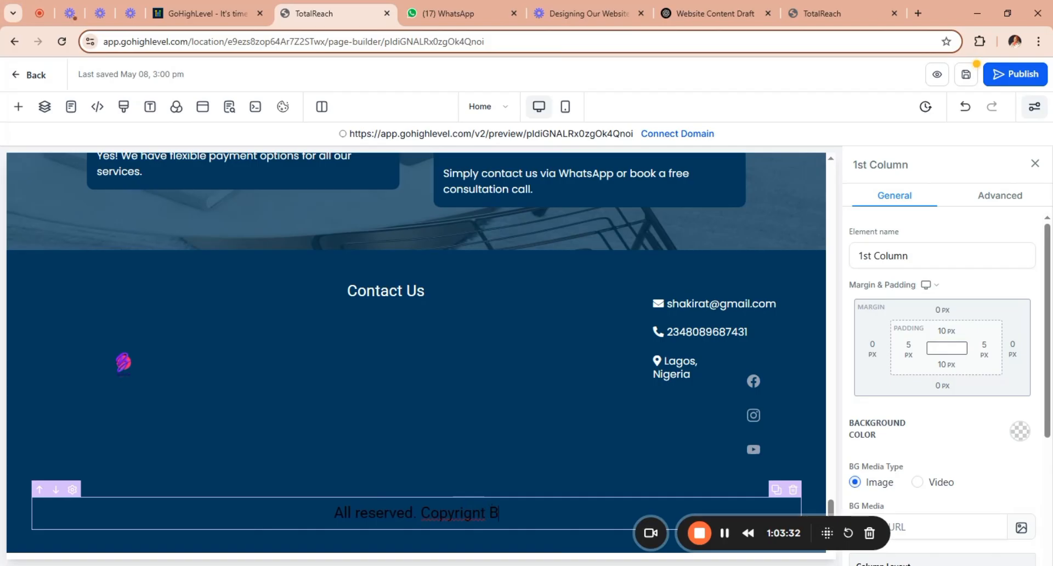
text(aye )
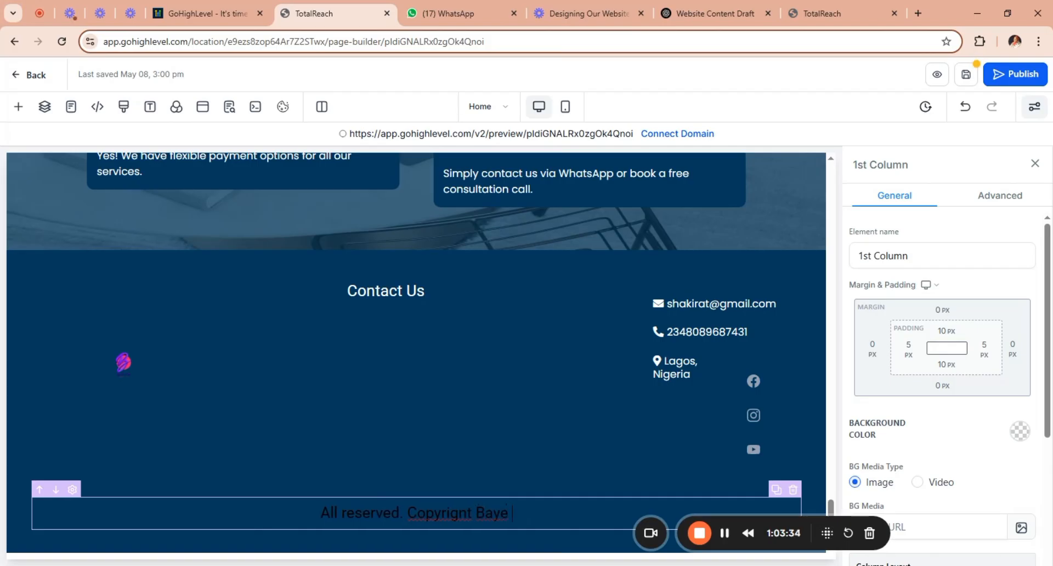
text(Creativ)
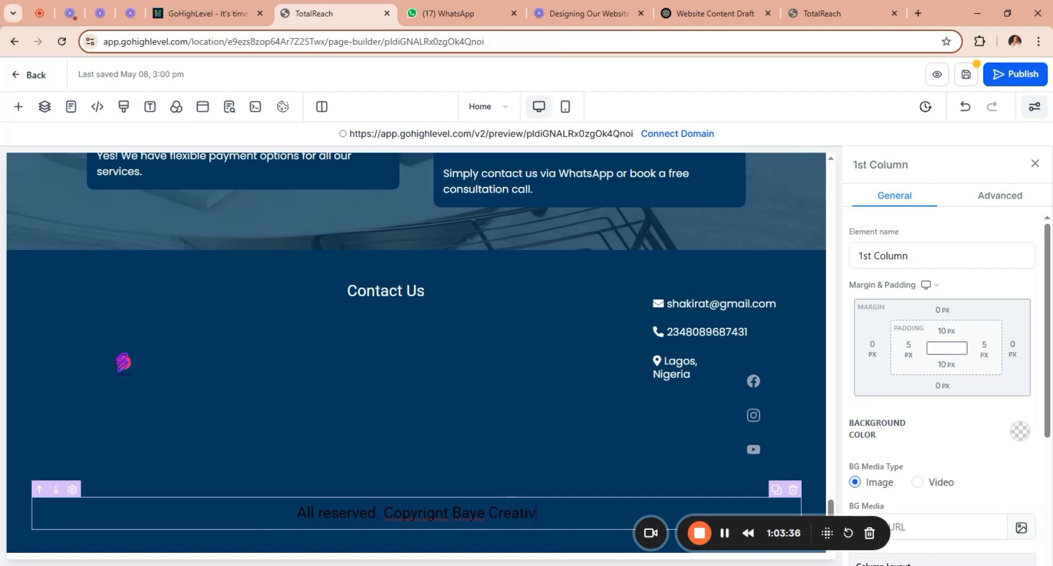
text(e 2025)
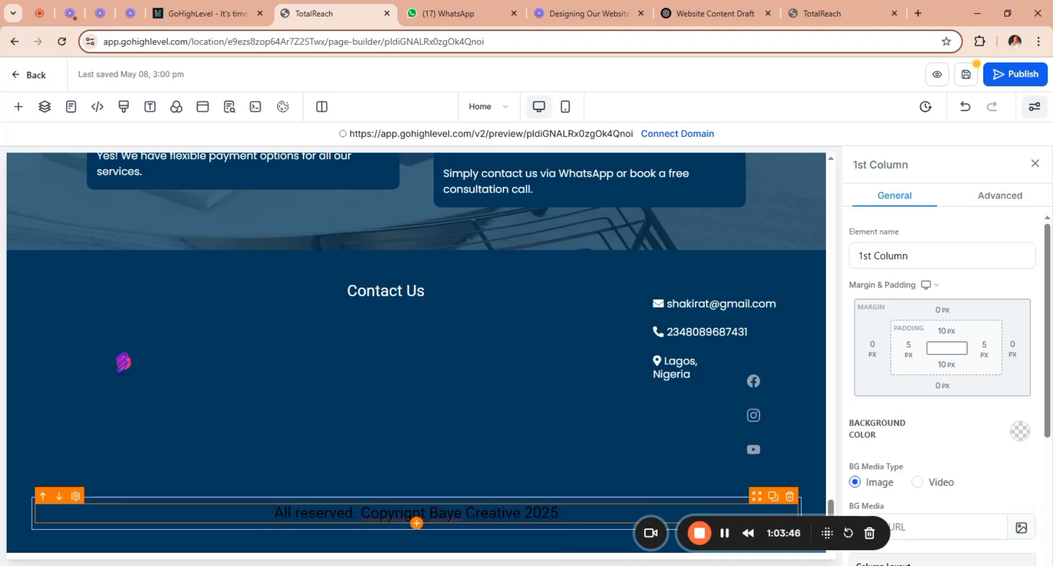
key(BackSpace)
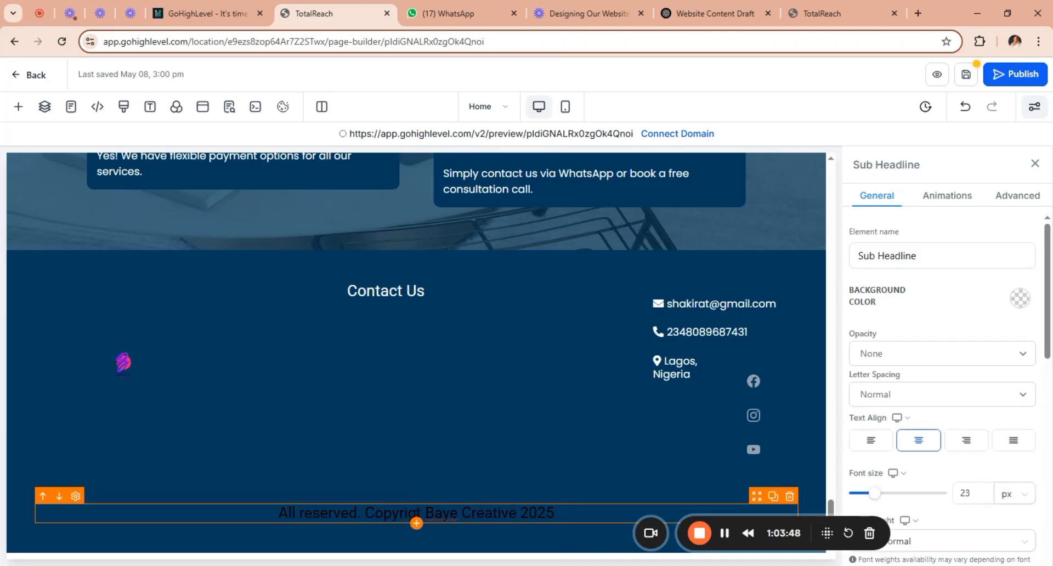
text(h)
key(BackSpace)
text(h)
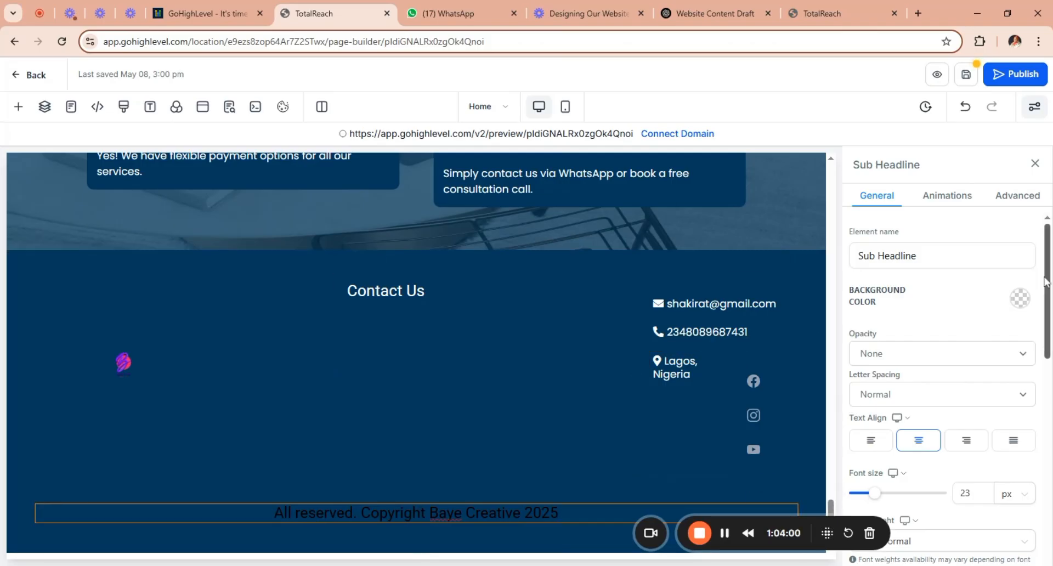
Set the footer copyright line's text color to white and its font size to 16 px.
drag(1049, 282, 1050, 386)
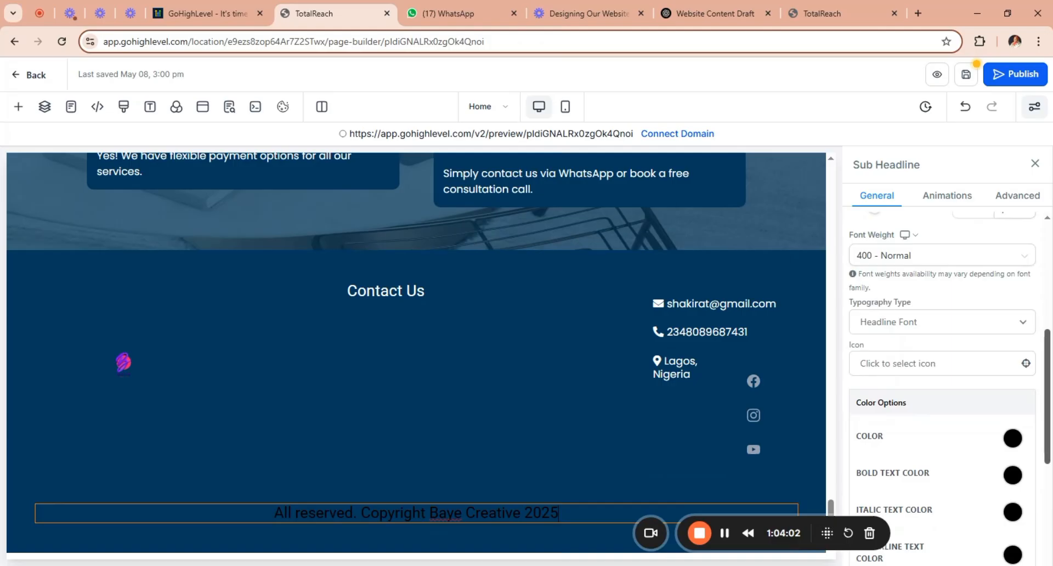
click(1013, 438)
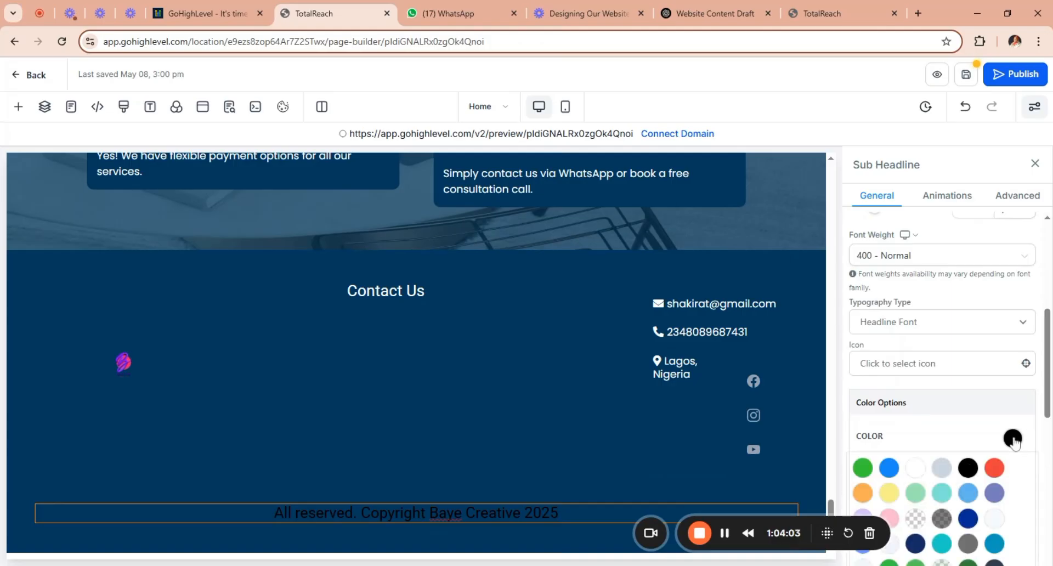
click(916, 471)
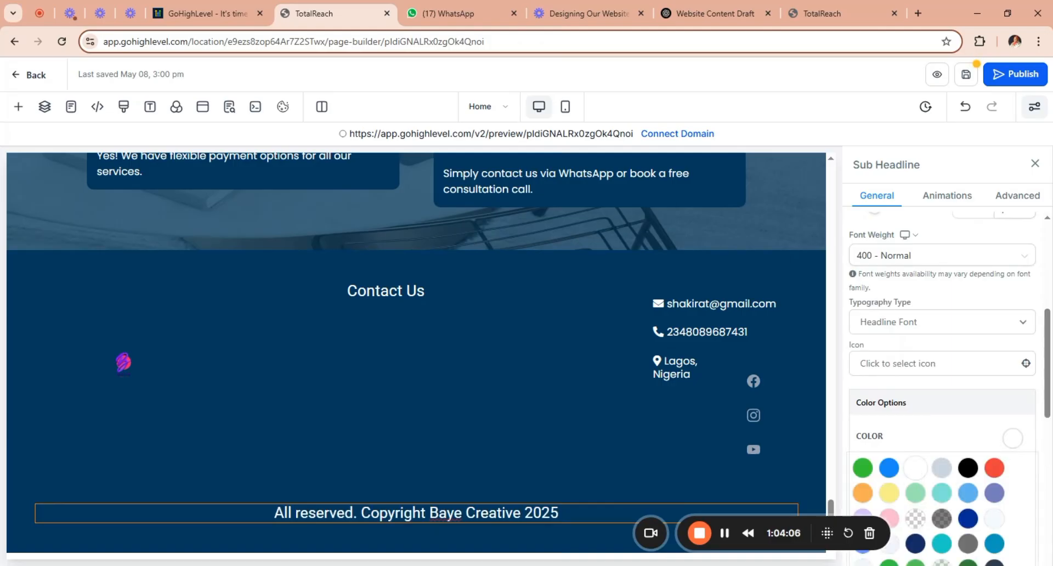
drag(832, 490, 835, 540)
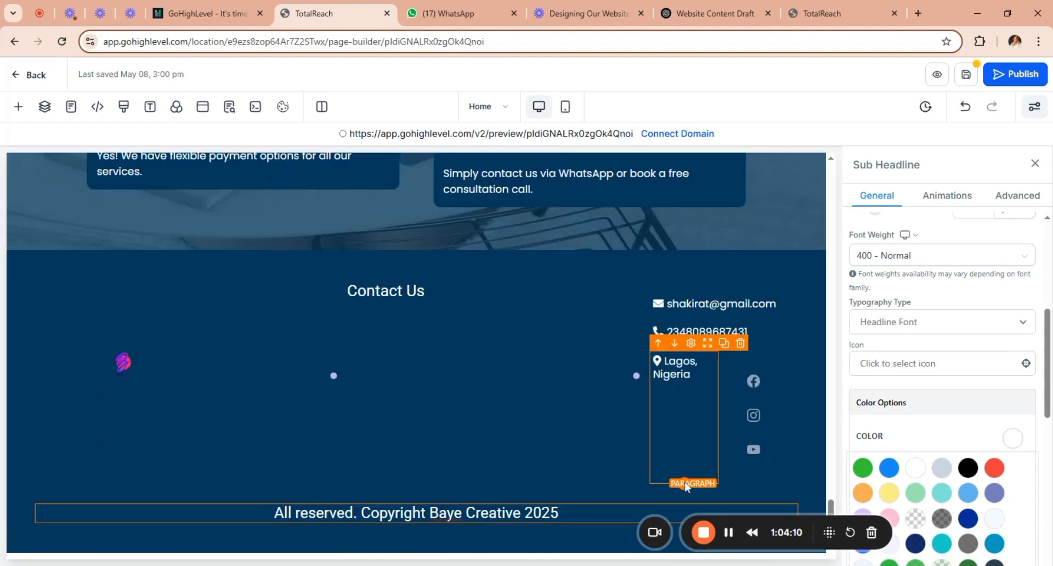
drag(1049, 369, 1049, 331)
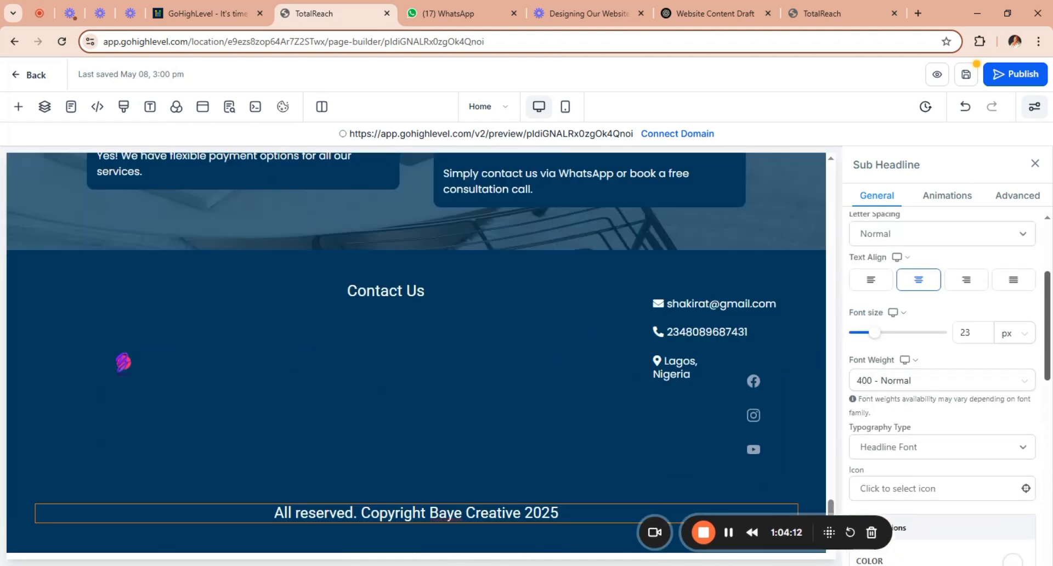
drag(879, 338, 870, 336)
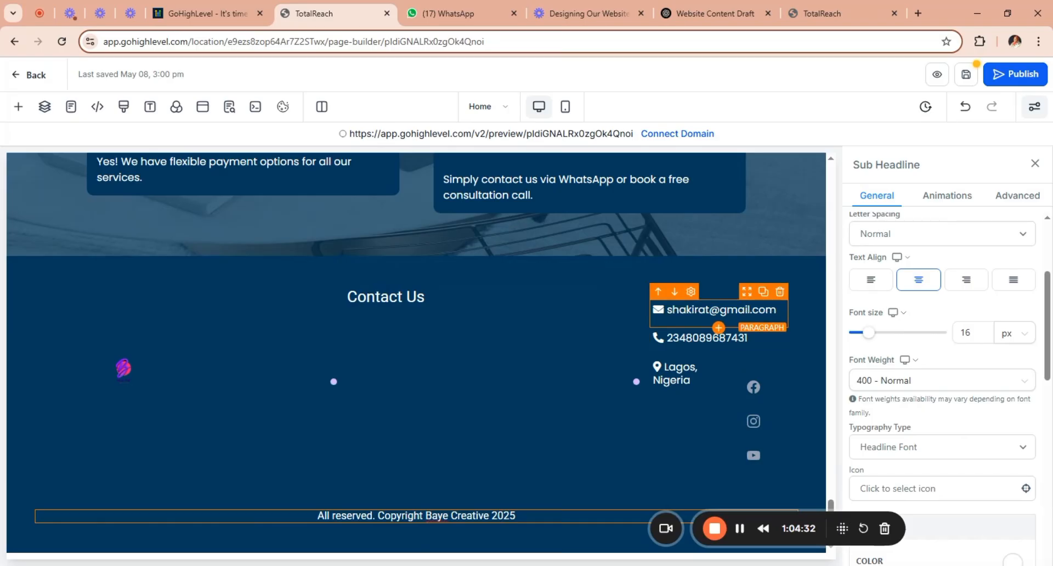
Move the email, phone and location paragraphs back under the footer's Contact Us heading.
click(661, 297)
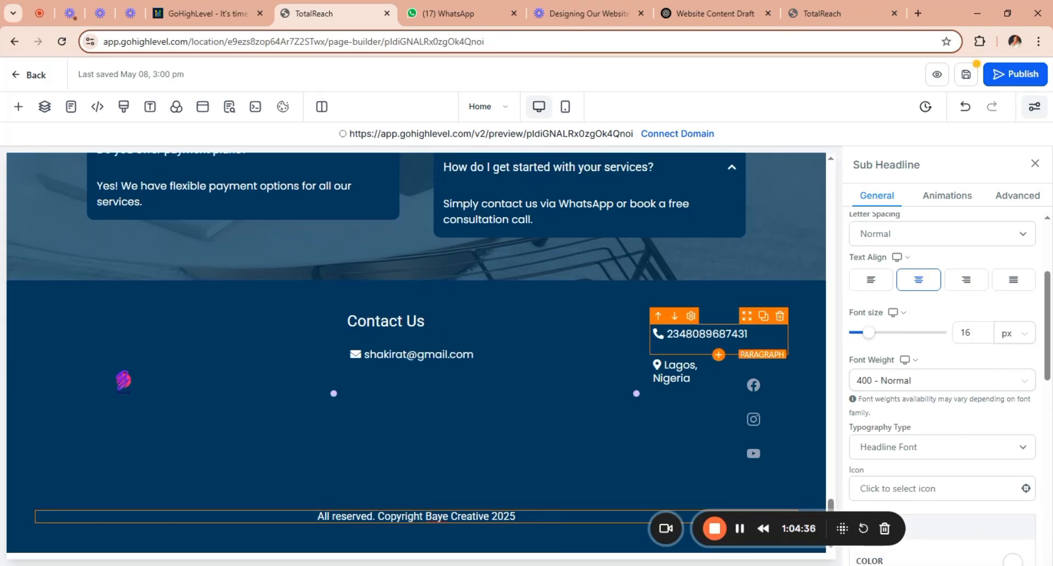
click(660, 321)
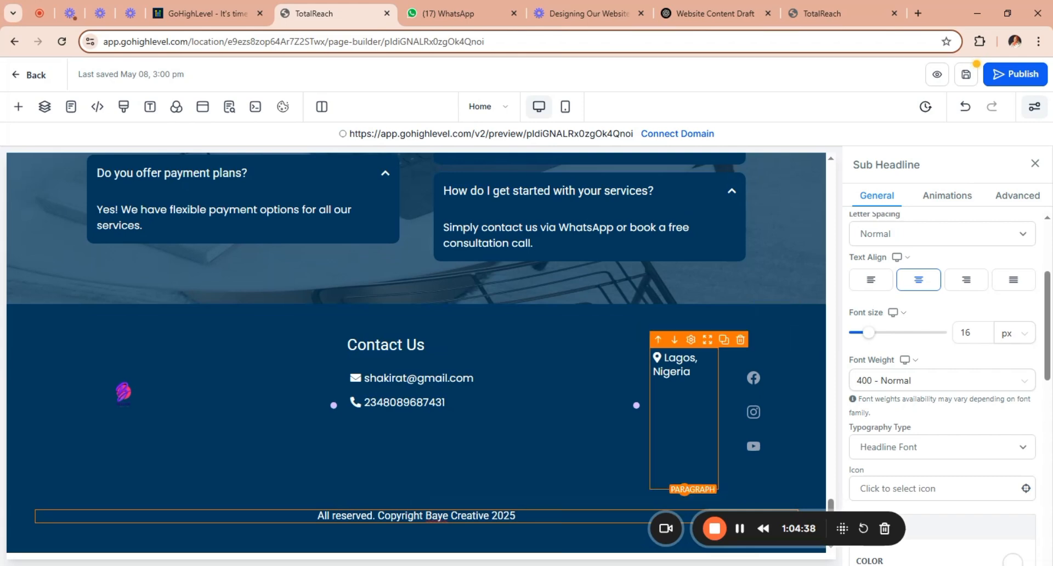
click(659, 342)
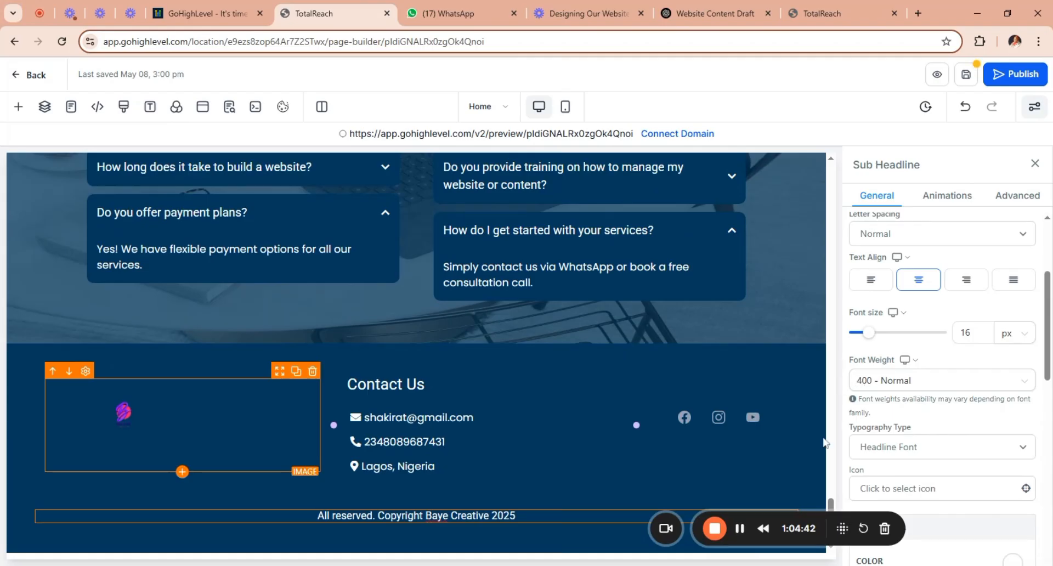
Save the Home page together with its global section changes.
scroll(828, 365, up, 8)
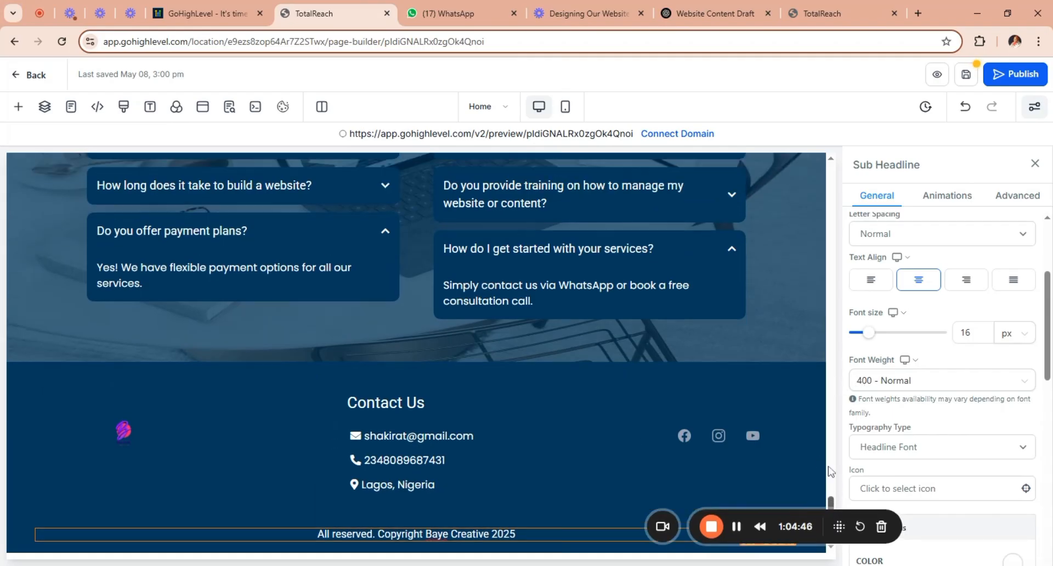
scroll(828, 365, up, 15)
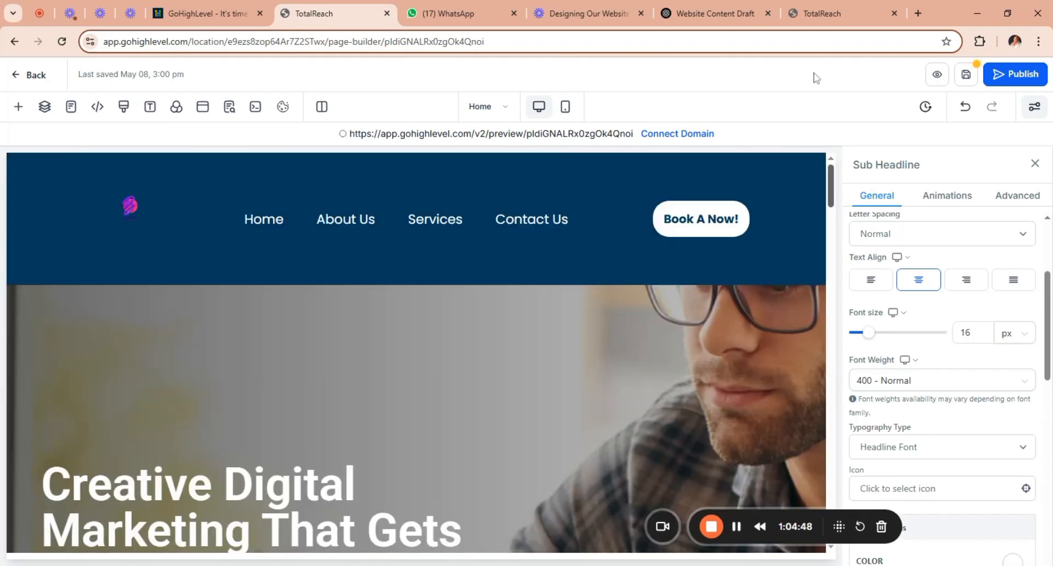
click(966, 76)
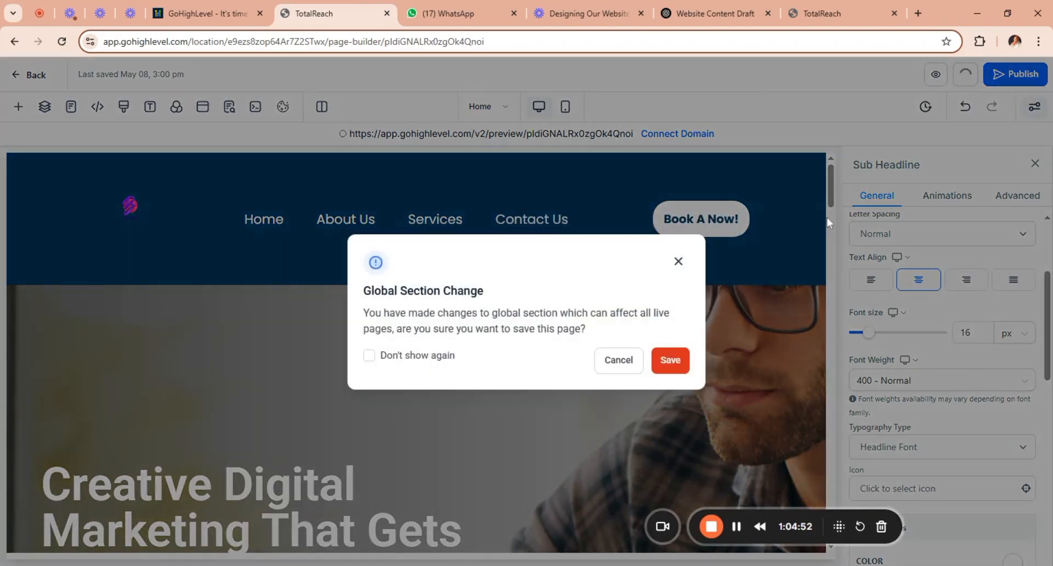
click(672, 362)
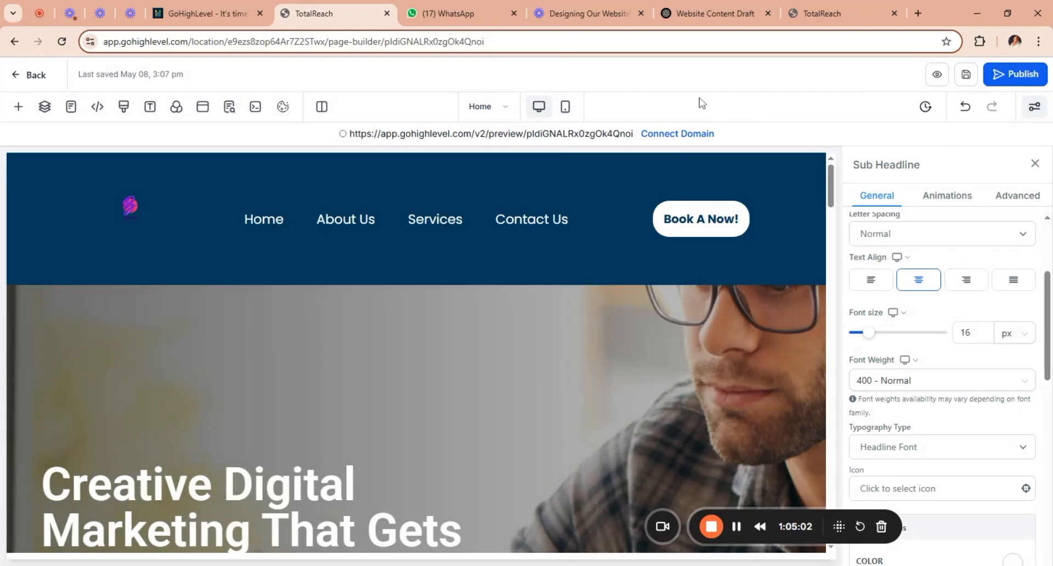
Switch from the Home page to the Contact page for editing.
drag(824, 516, 453, 353)
drag(446, 409, 211, 546)
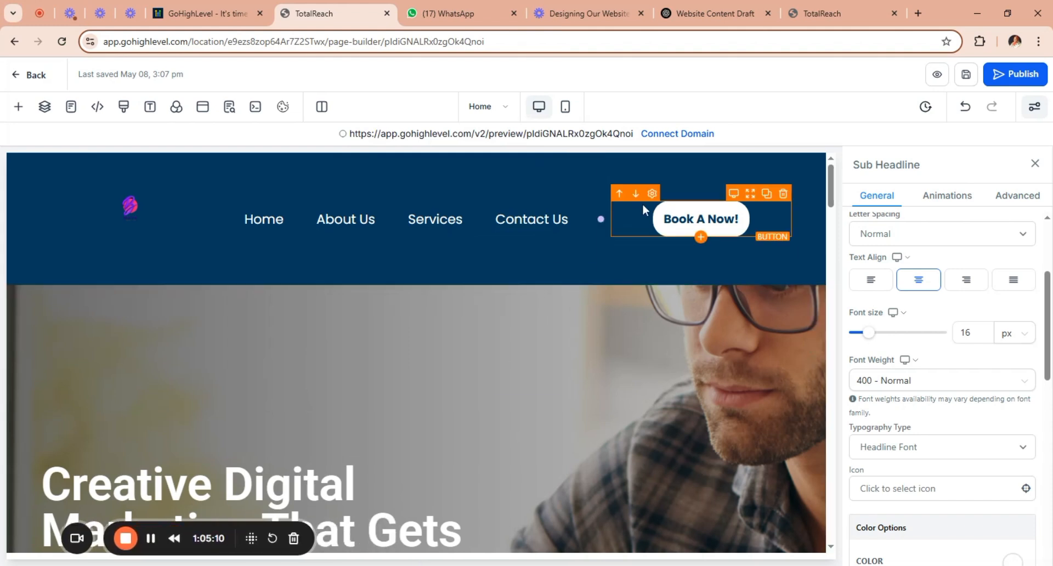
click(503, 110)
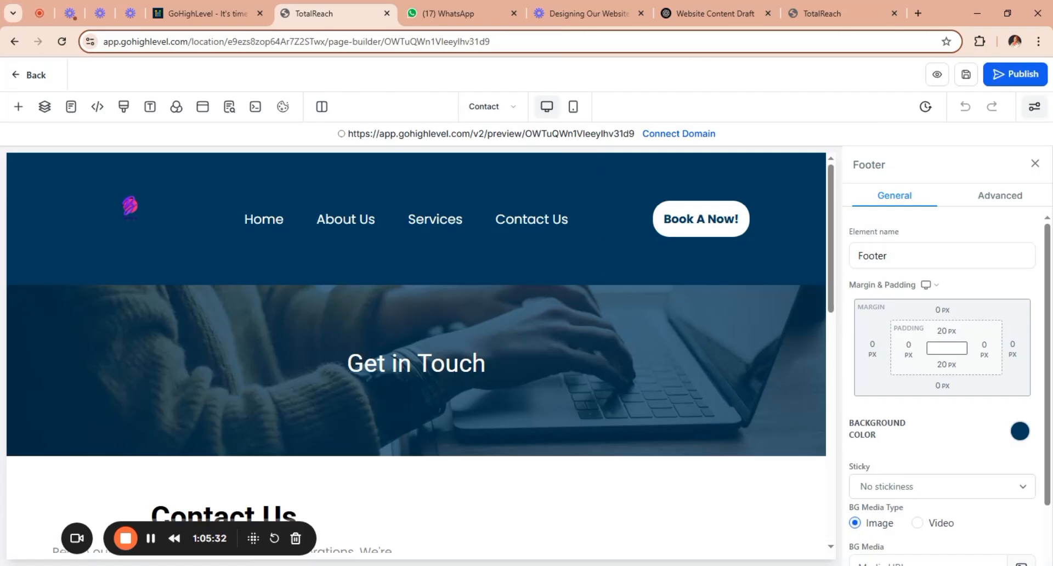
Switch to the ChatGPT website content draft, scan its FAQ, About and testimonial copy, and return to the page builder.
click(713, 14)
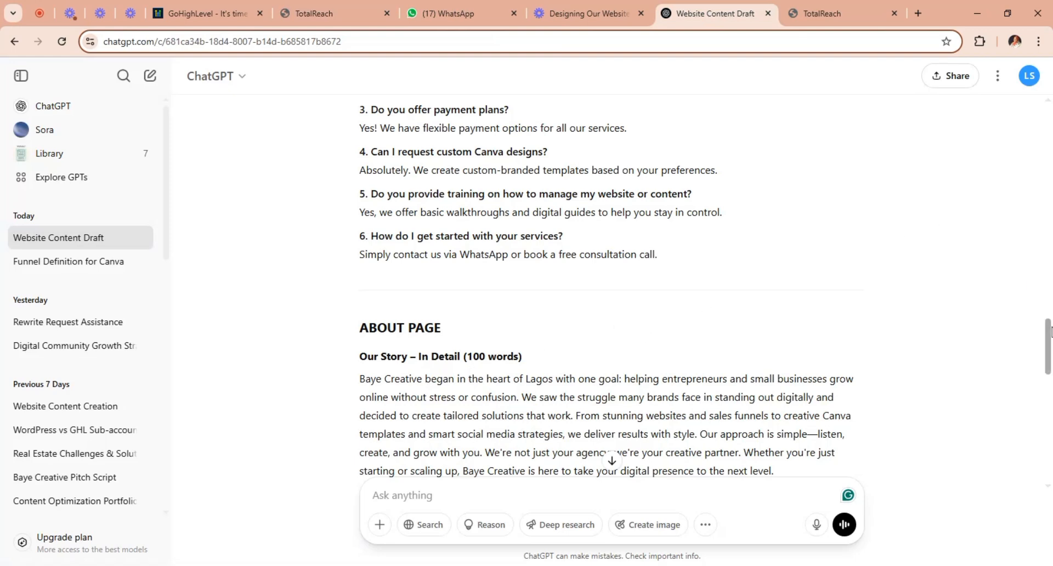
drag(1049, 329, 1006, 244)
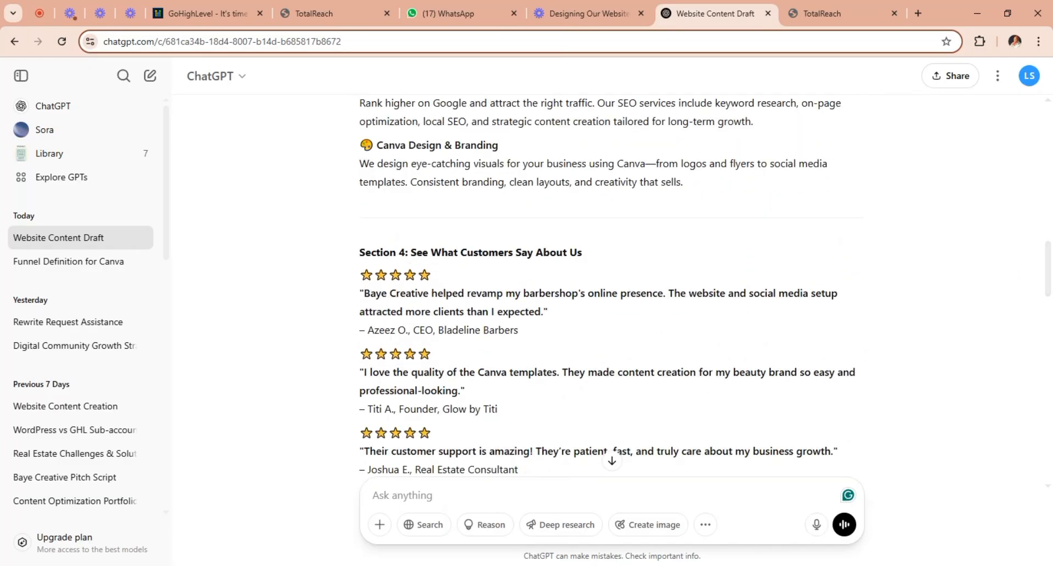
click(348, 15)
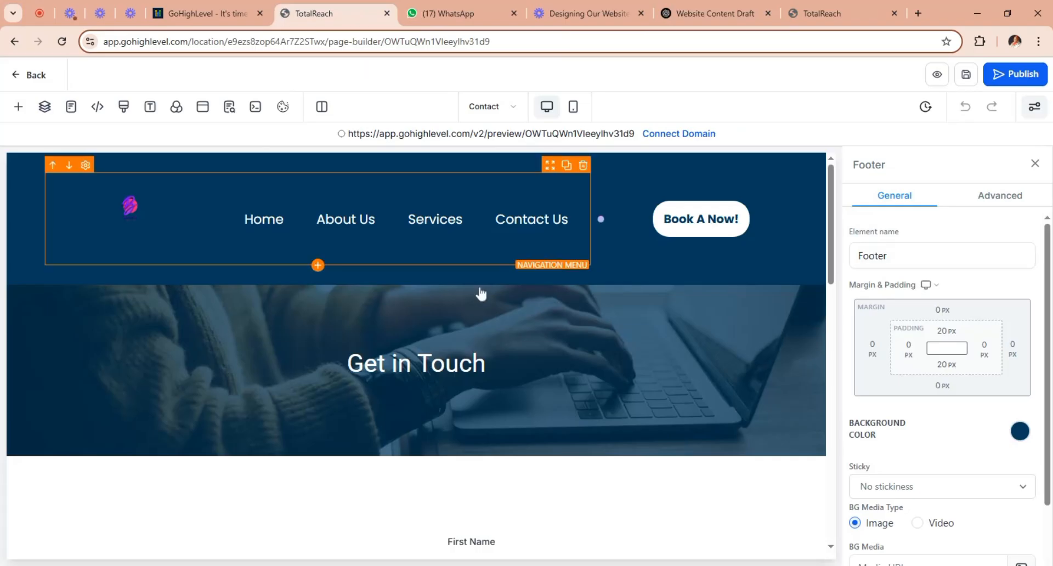
Examine the Contact page from its banner through the contact form to the frequently asked questions.
drag(829, 211, 846, 284)
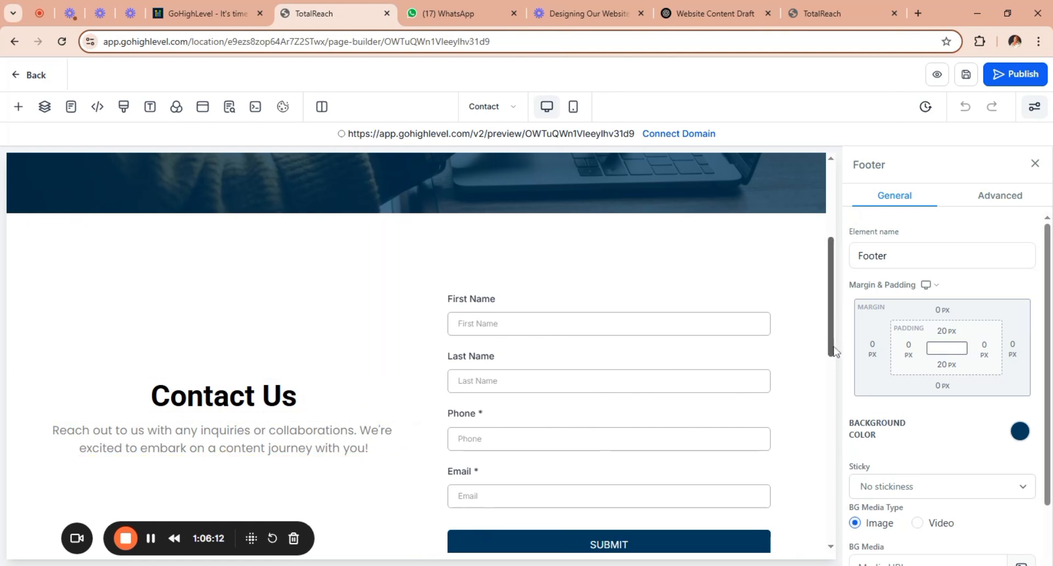
drag(832, 351, 838, 467)
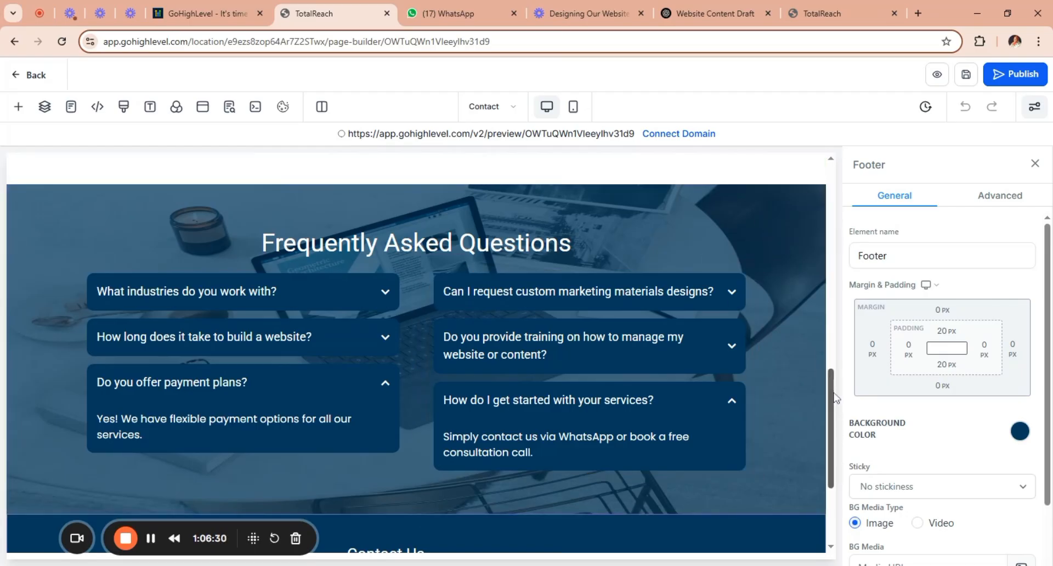
drag(834, 397, 831, 183)
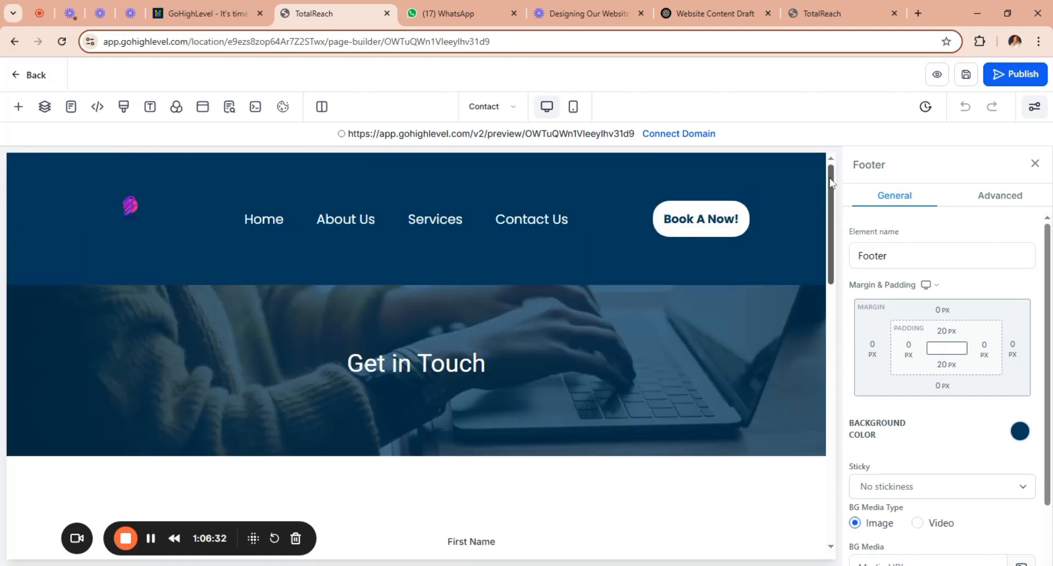
Open the Contact page's SEO metadata and expand its title and description content.
click(513, 108)
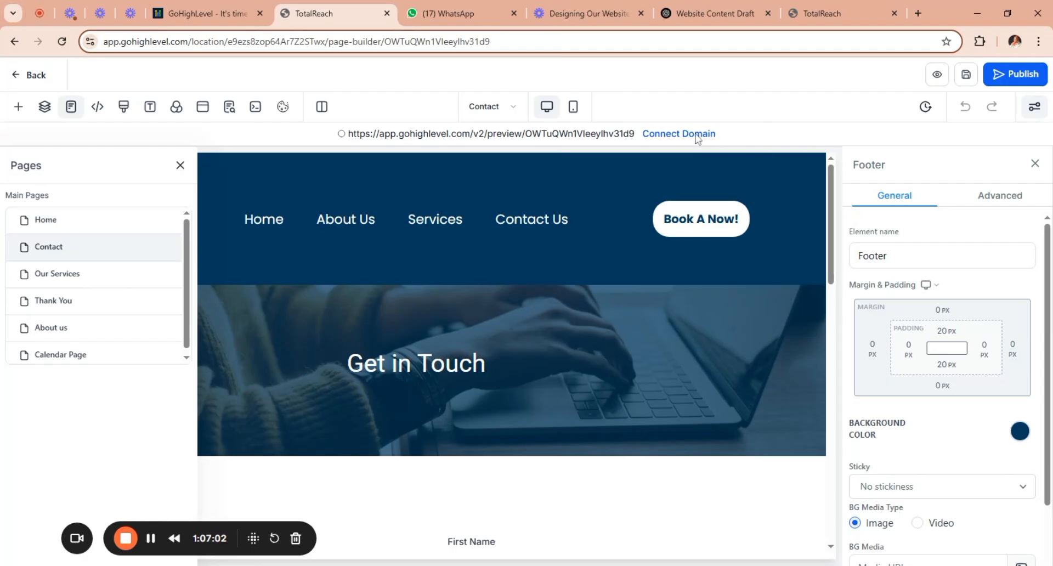
click(180, 166)
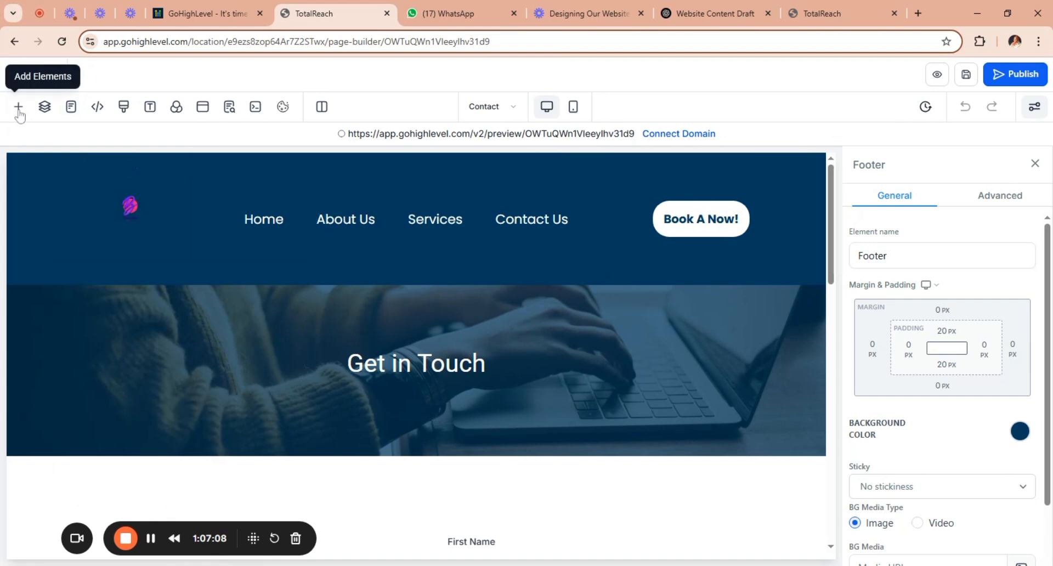
click(230, 111)
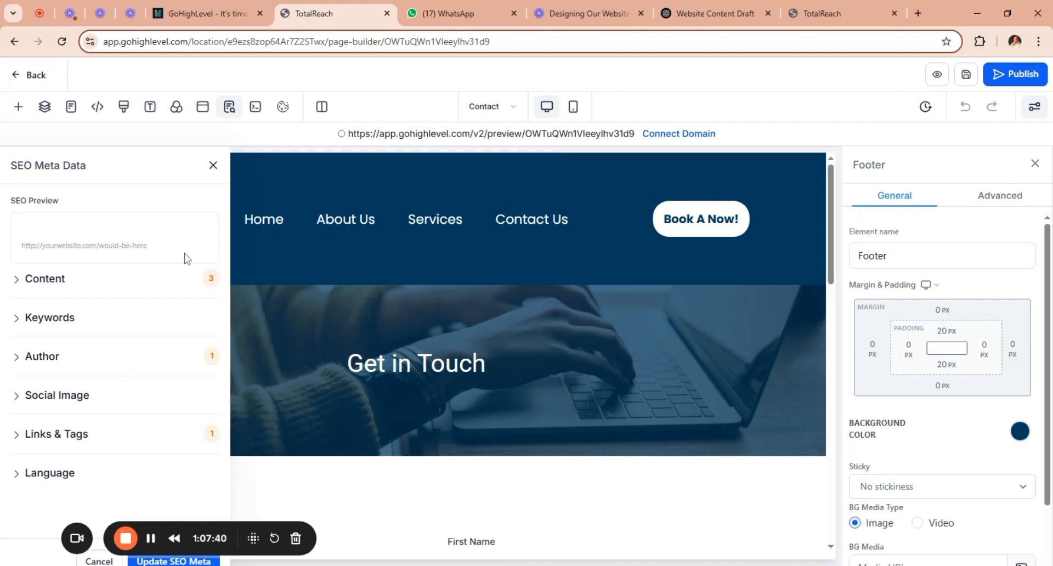
click(187, 286)
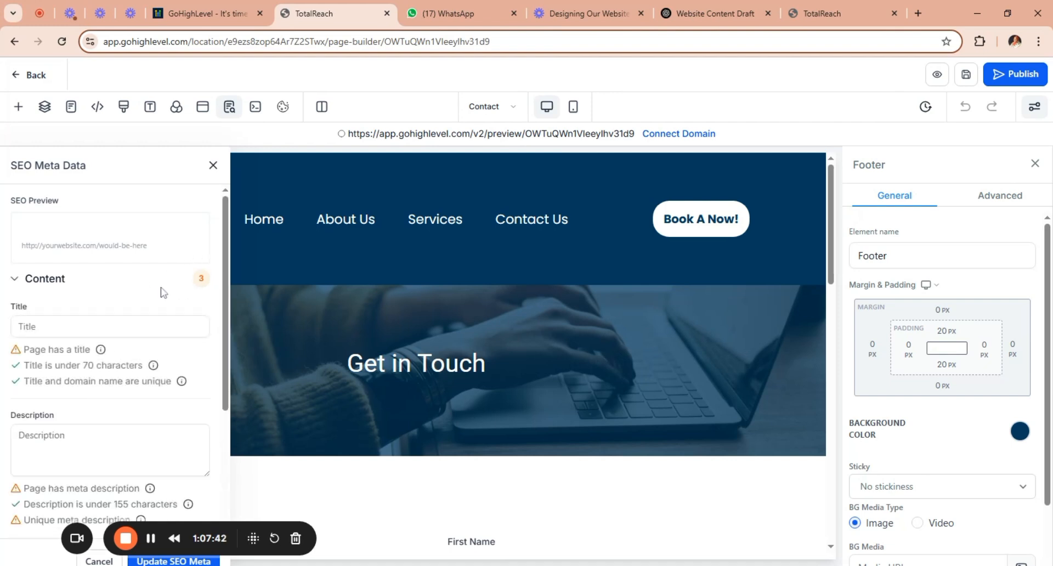
click(89, 333)
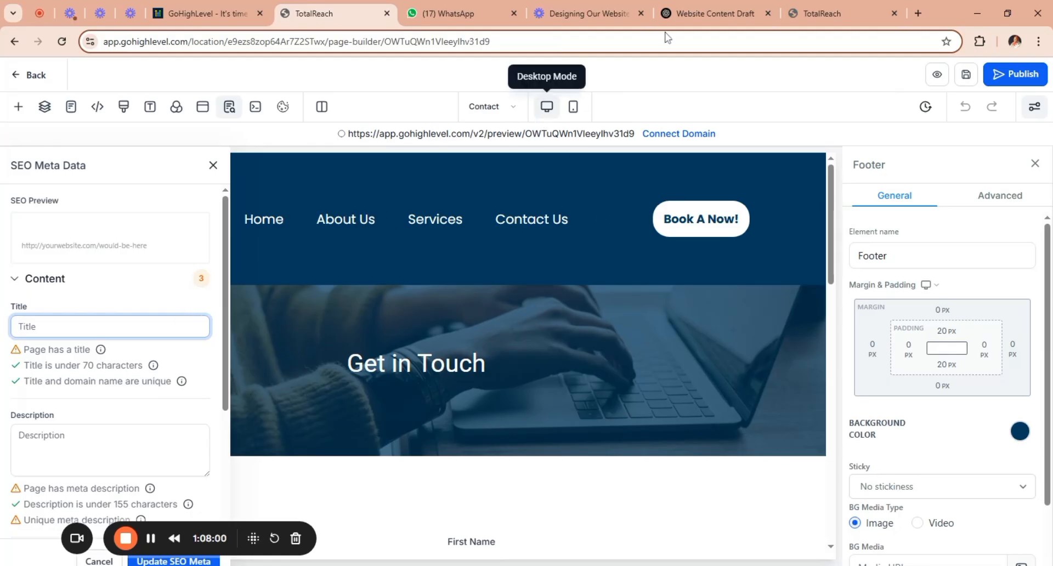
Switch to the ChatGPT website content draft and ask for "SEO meta data content for our website pages".
click(722, 10)
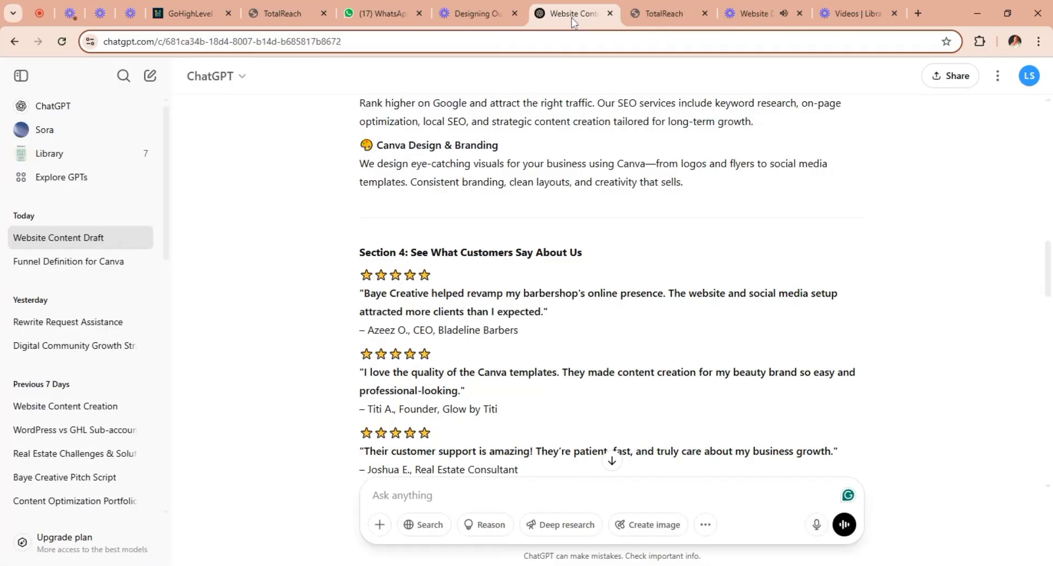
scroll(521, 384, down, 10)
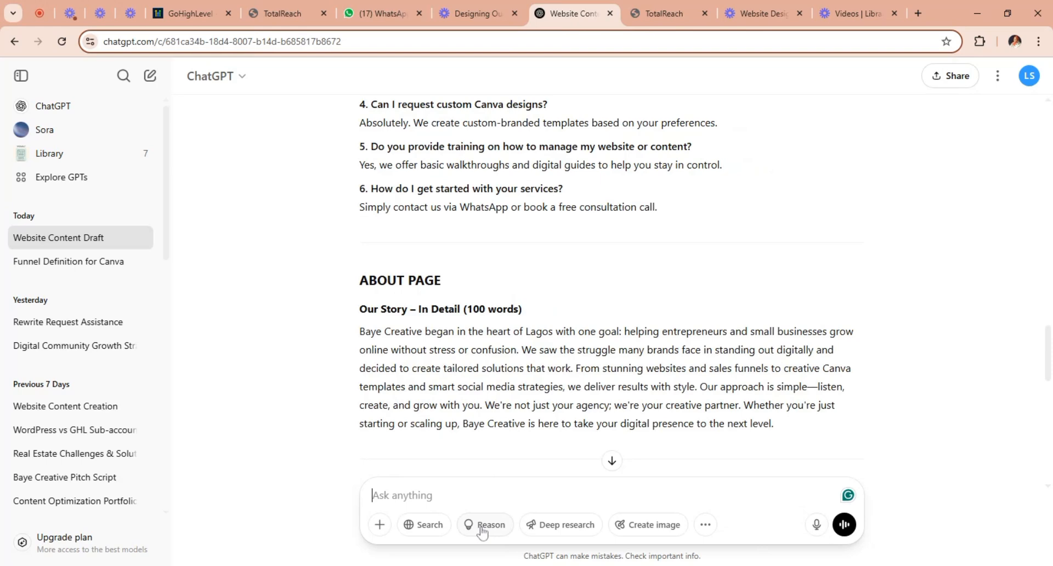
text(meta data)
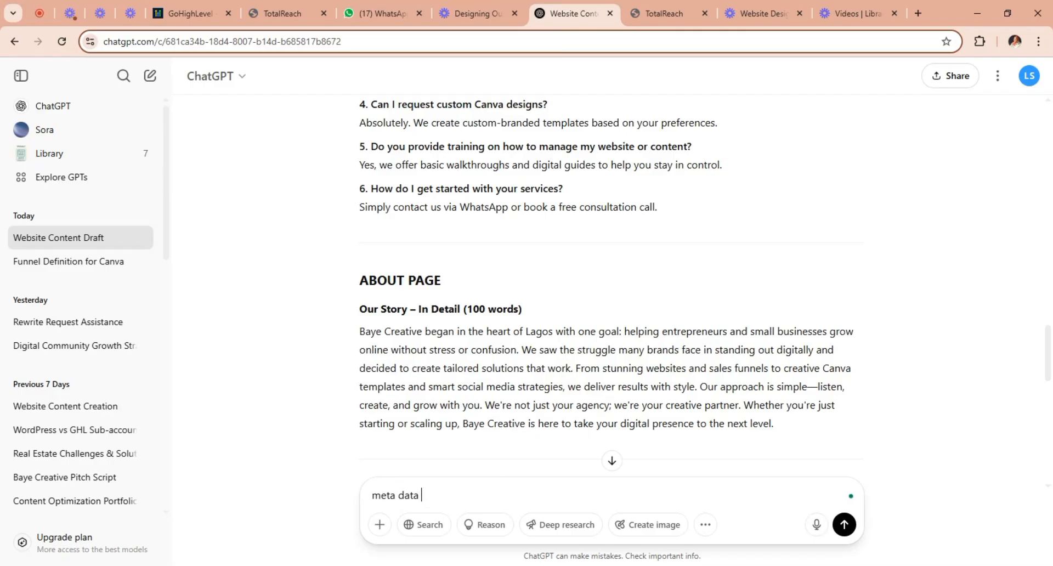
text(Se)
key(BackSpace)
text(EO meta)
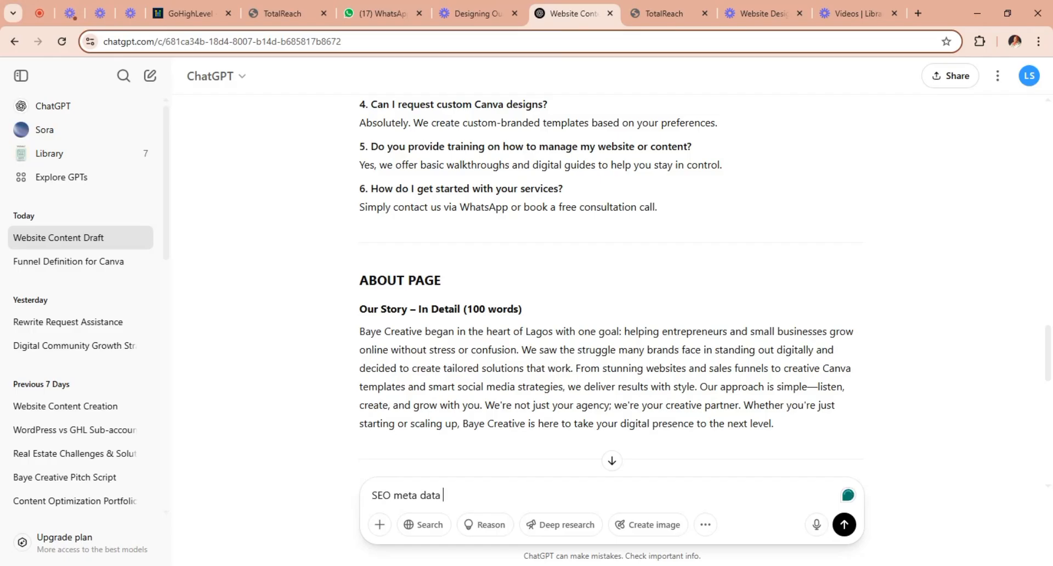
text( data content f)
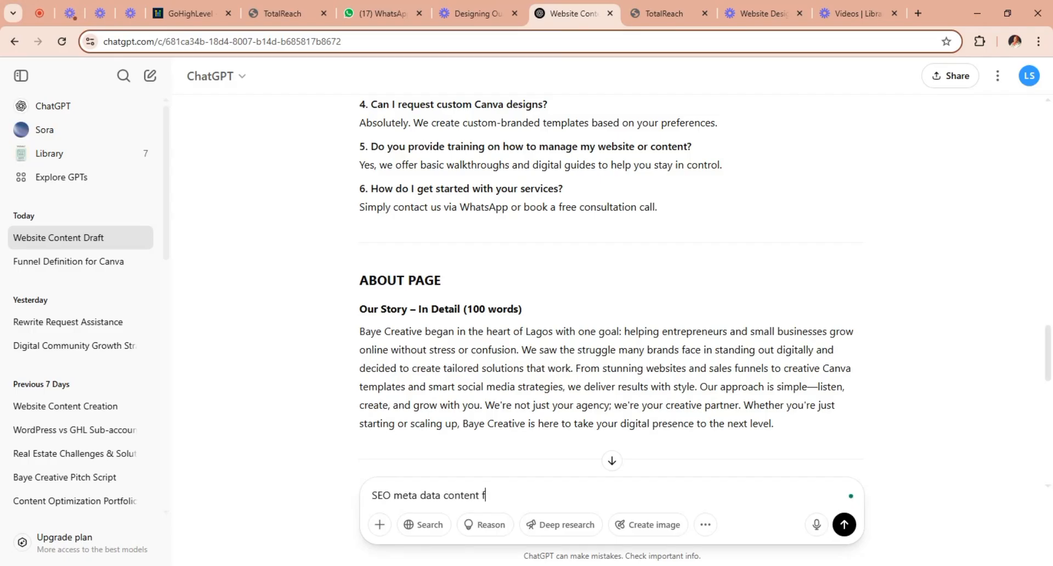
text(or our ebsite)
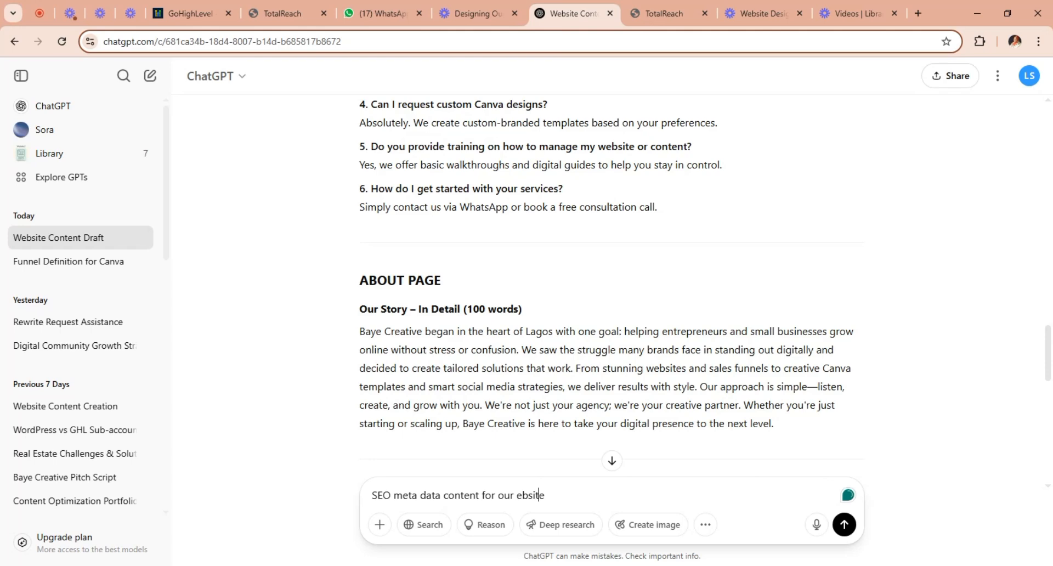
click(516, 495)
key(shift+End)
text(website p)
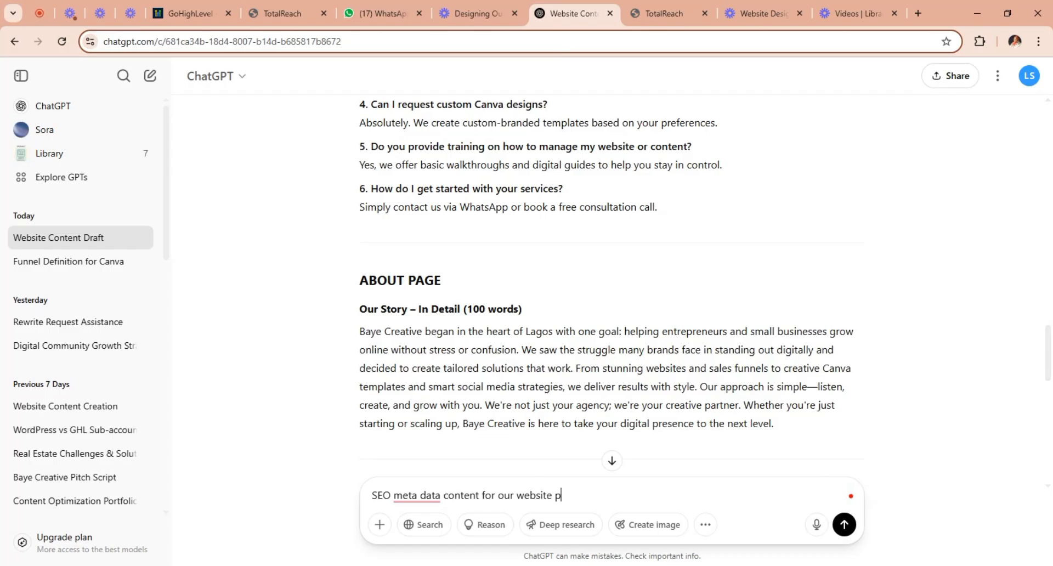
text(ages)
key(Return)
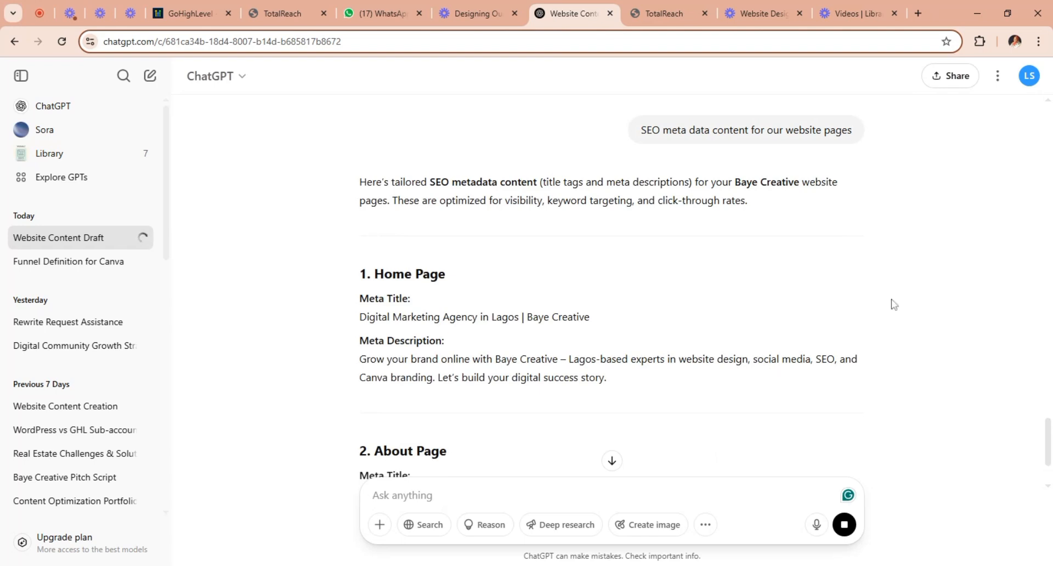
Review the generated page metadata and send ChatGPT the follow-up request "include keyword for all pages".
scroll(1049, 439, down, 5)
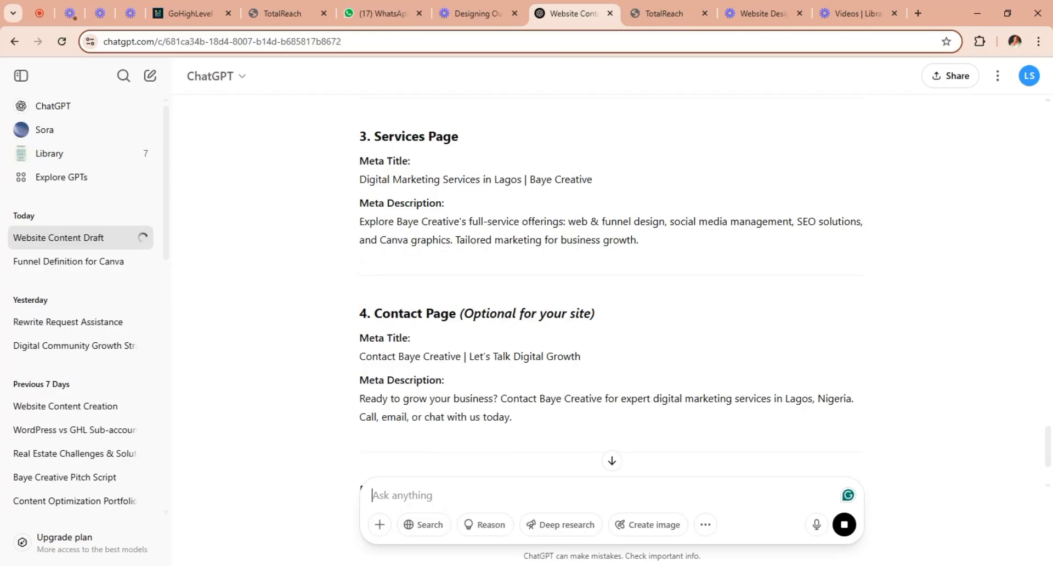
text(include)
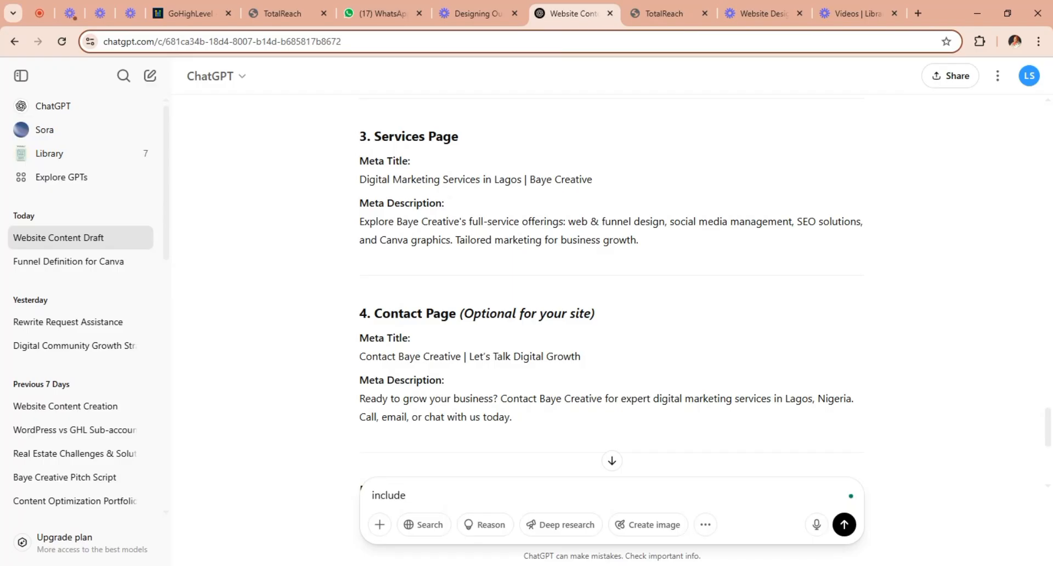
text( keyword for all pages)
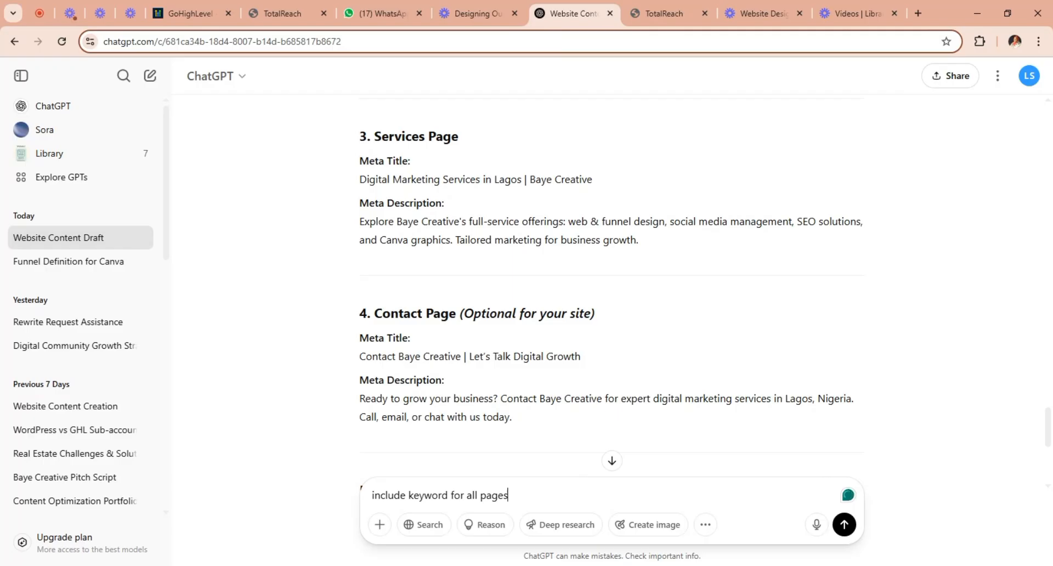
click(843, 525)
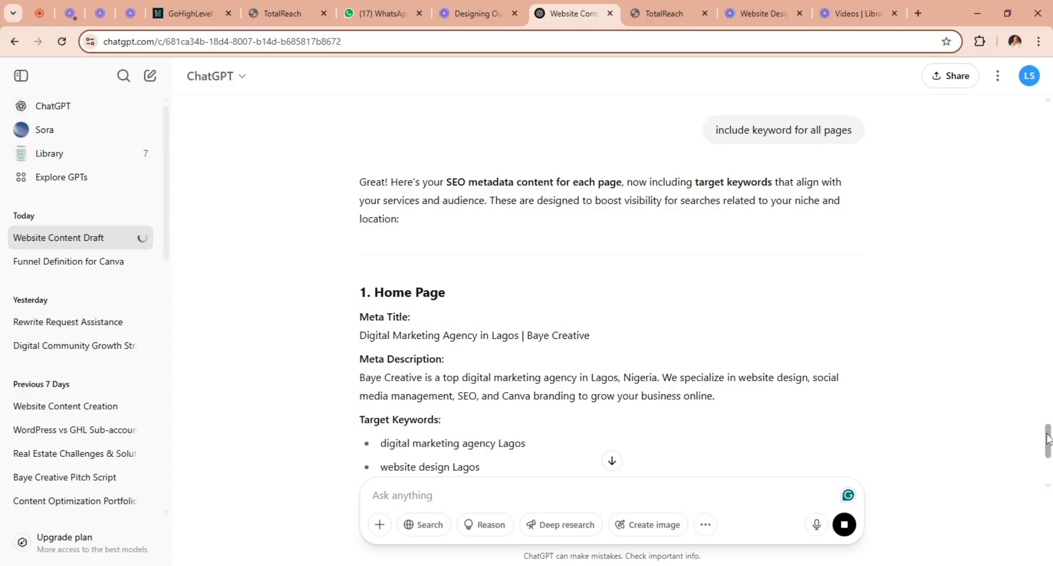
click(612, 461)
scroll(603, 275, up, 6)
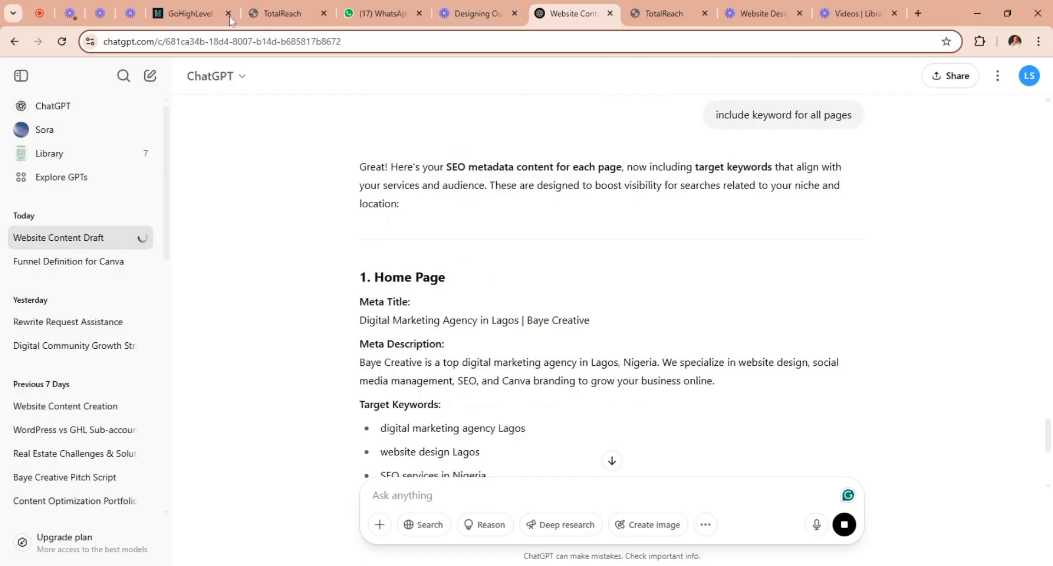
Return to the GoHighLevel page builder and open the SEO metadata of the Home page instead of the Contact page.
click(296, 17)
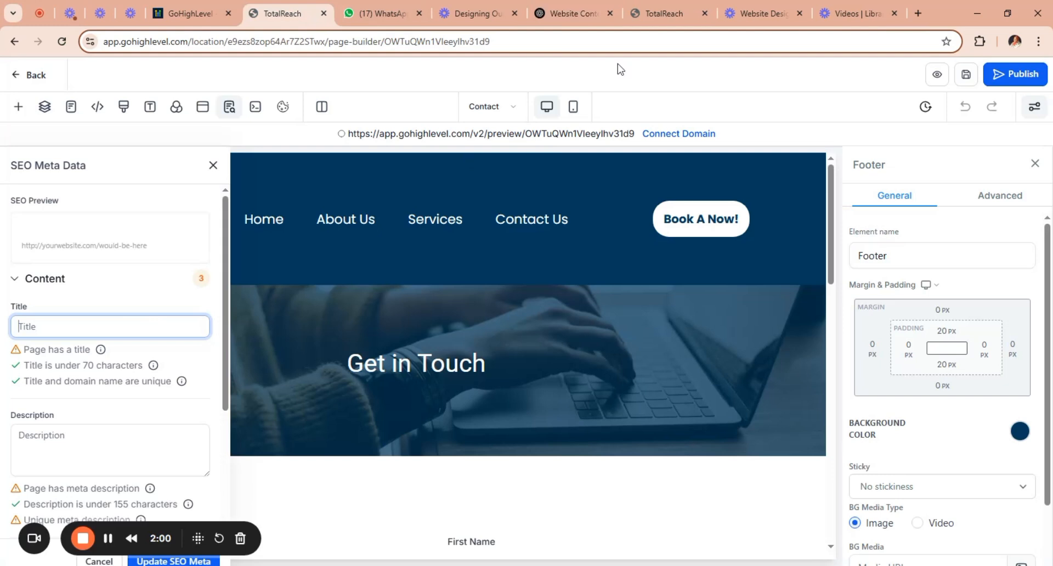
click(503, 108)
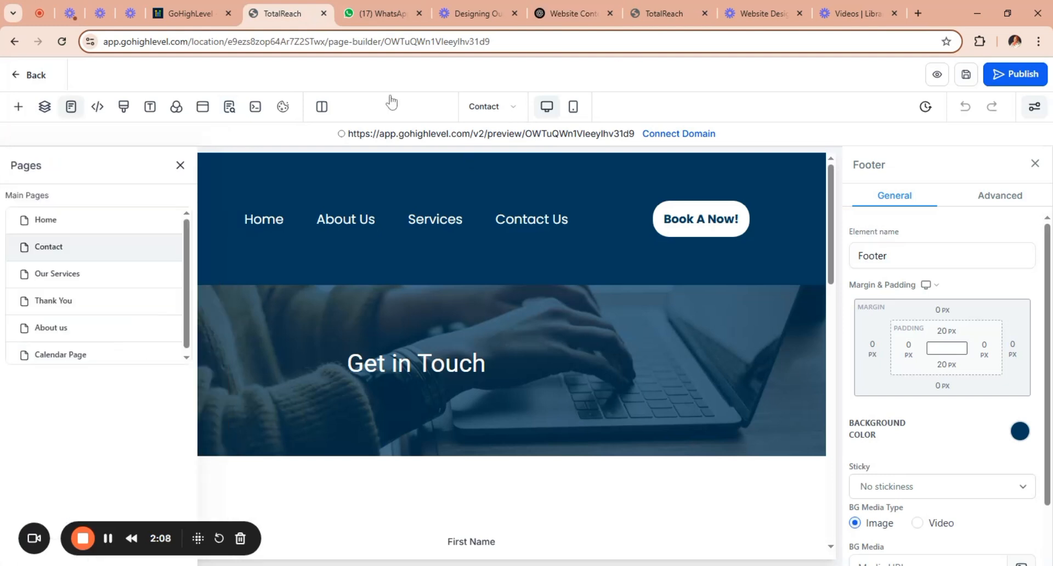
click(124, 222)
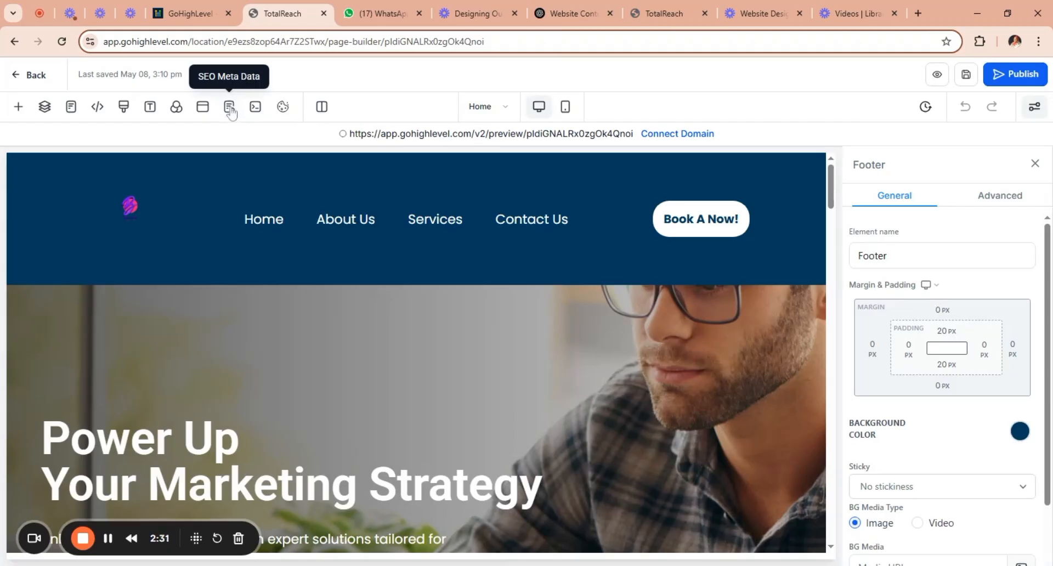
click(230, 108)
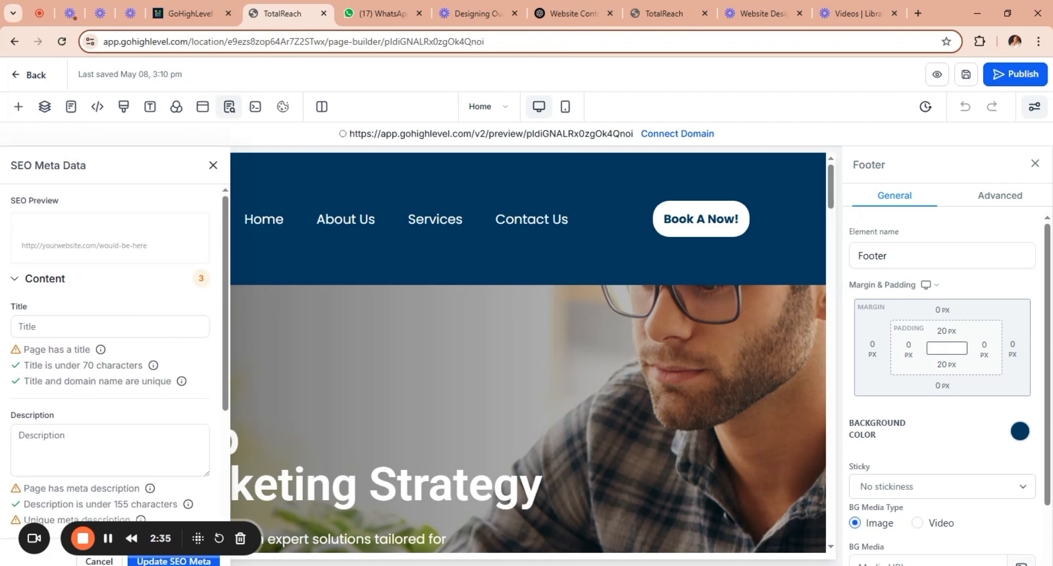
Copy the Home page meta title "Digital Marketing Agency in Lagos | Baye Creative" from ChatGPT into the page's SEO title.
click(110, 327)
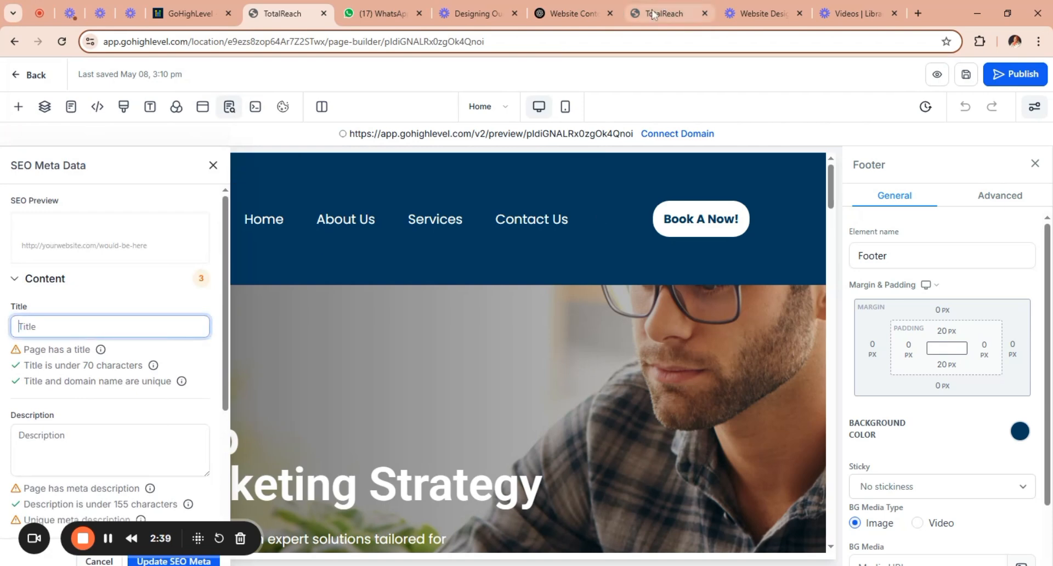
click(571, 11)
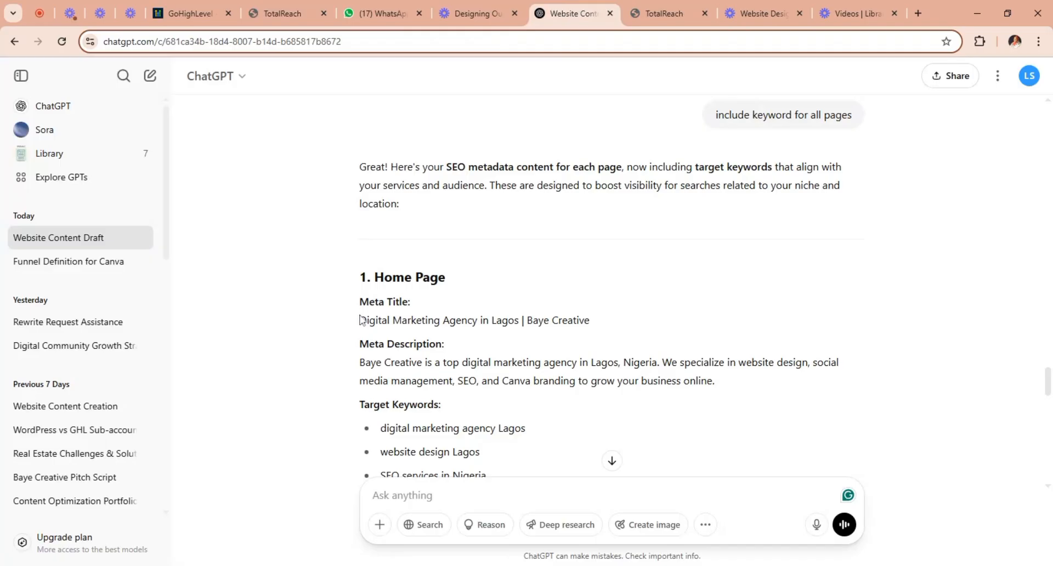
drag(468, 306, 599, 324)
key(ctrl+c)
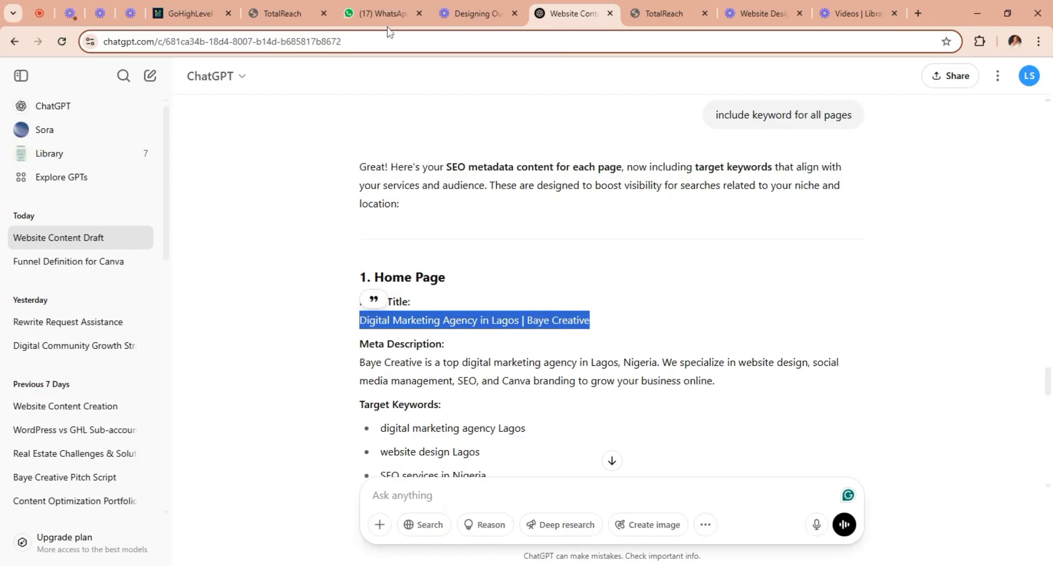
click(299, 17)
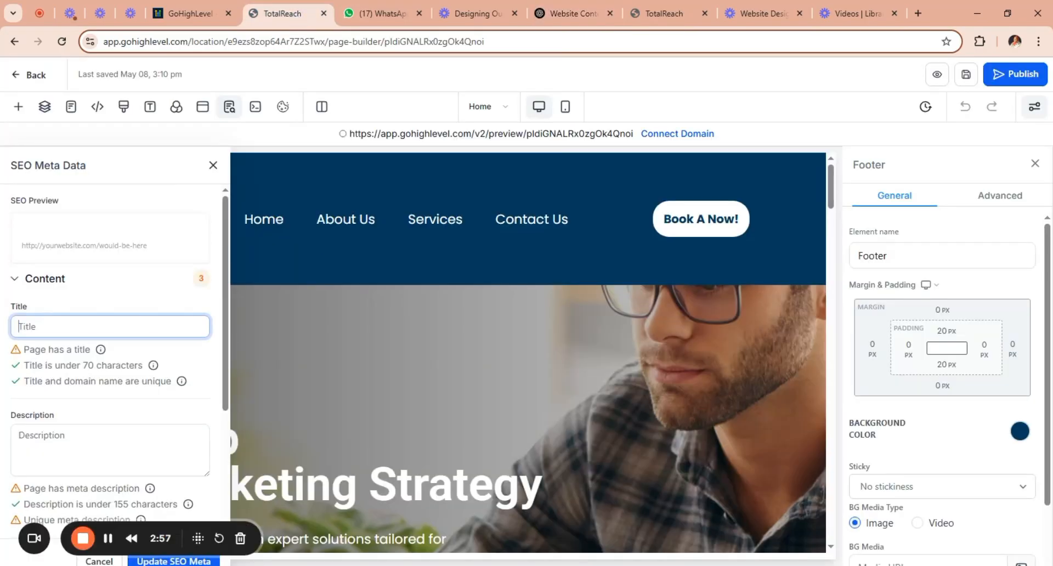
key(ctrl+v)
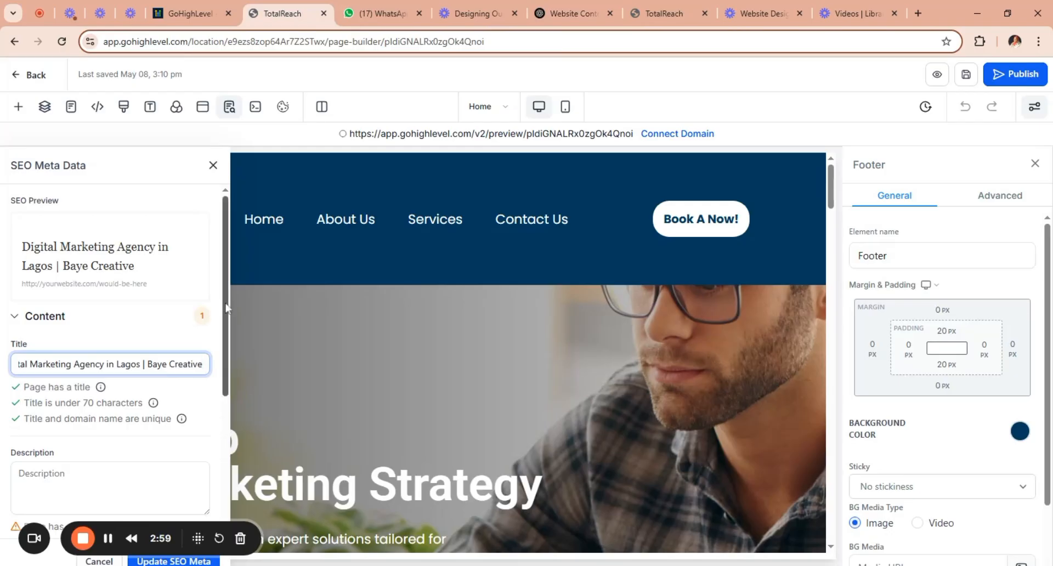
Copy ChatGPT's Home page meta description, starting "Baye Creative is a top digital marketing agency in Lagos, Nigeria", into the SEO description.
drag(227, 313, 225, 355)
click(110, 412)
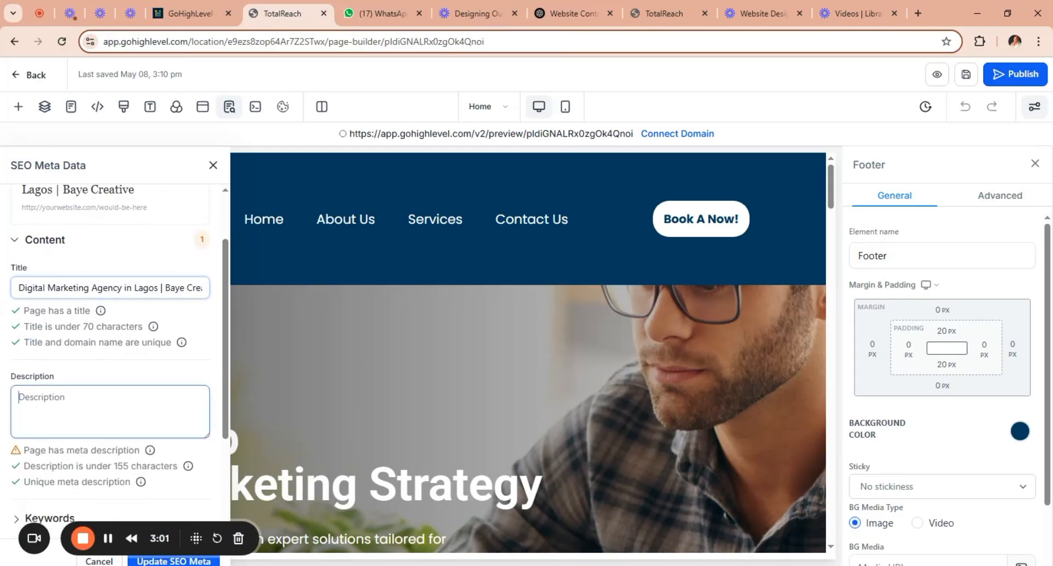
click(583, 12)
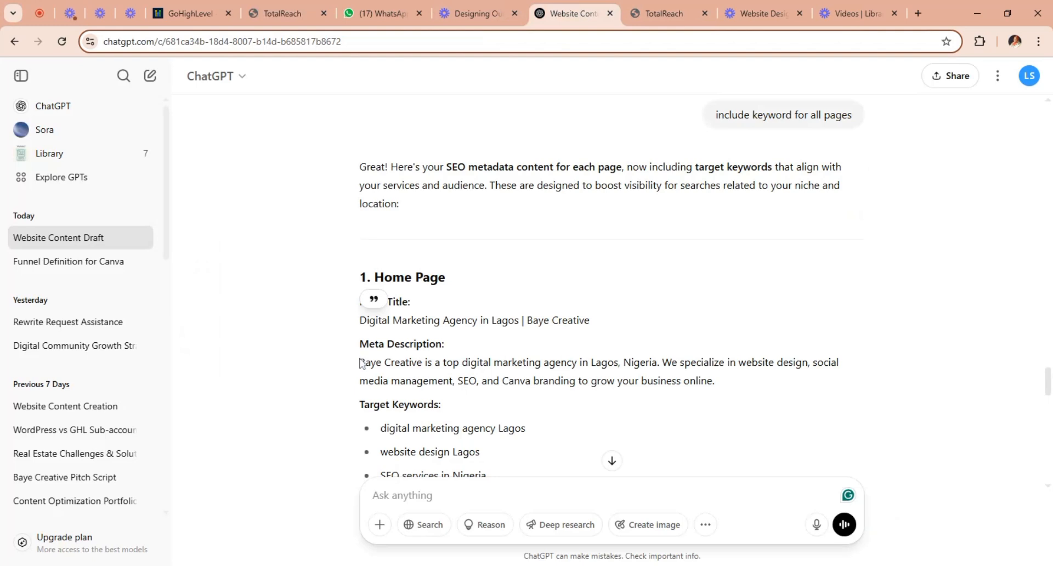
drag(441, 346, 735, 393)
key(ctrl+c)
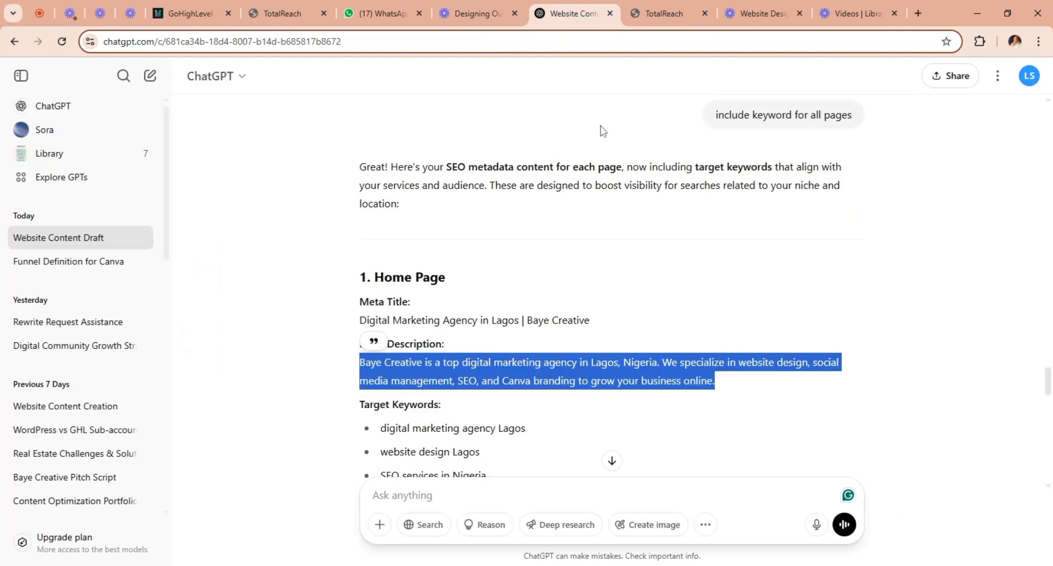
click(291, 13)
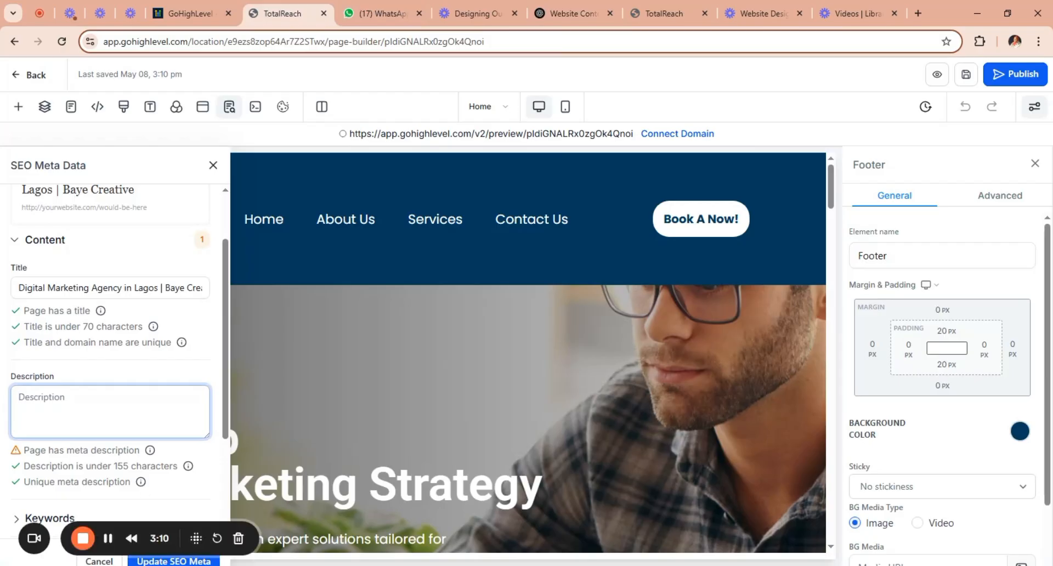
key(ctrl+v)
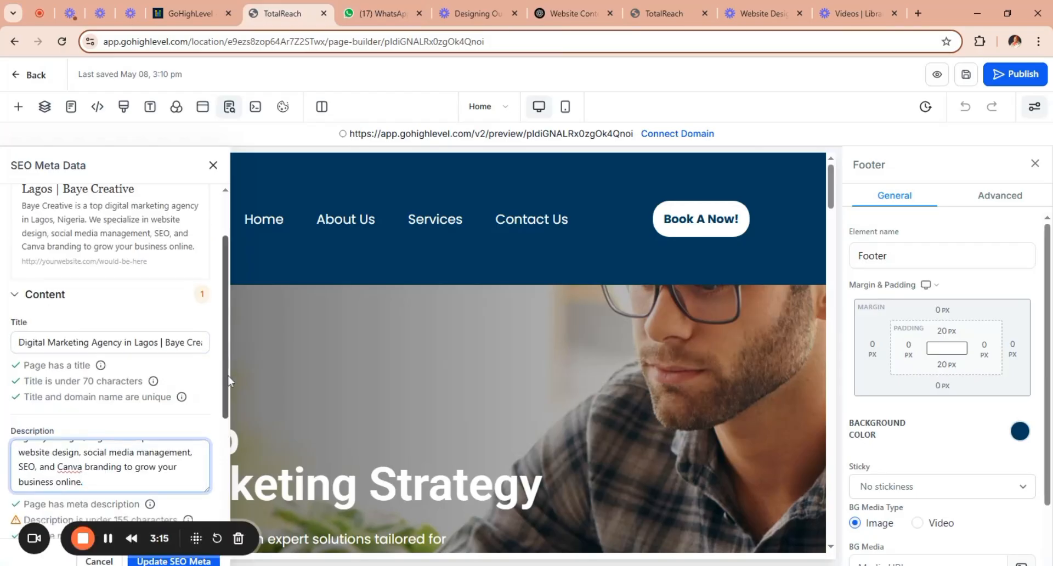
Copy ChatGPT's five Home page target keywords, from "digital marketing agency Lagos" to "social media marketing Nigeria", into the page's SEO keywords.
scroll(225, 398, down, 4)
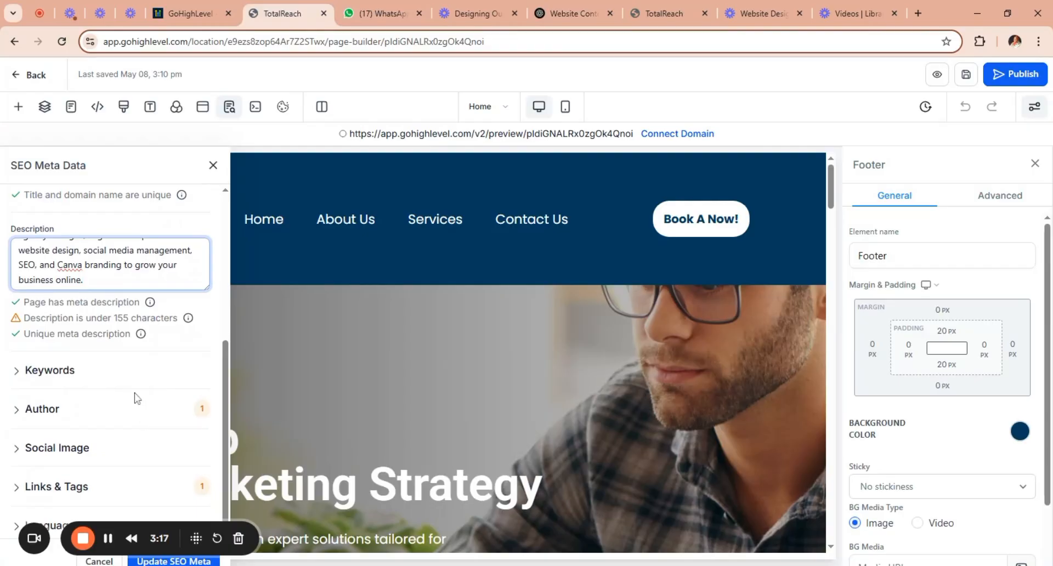
click(132, 378)
click(127, 416)
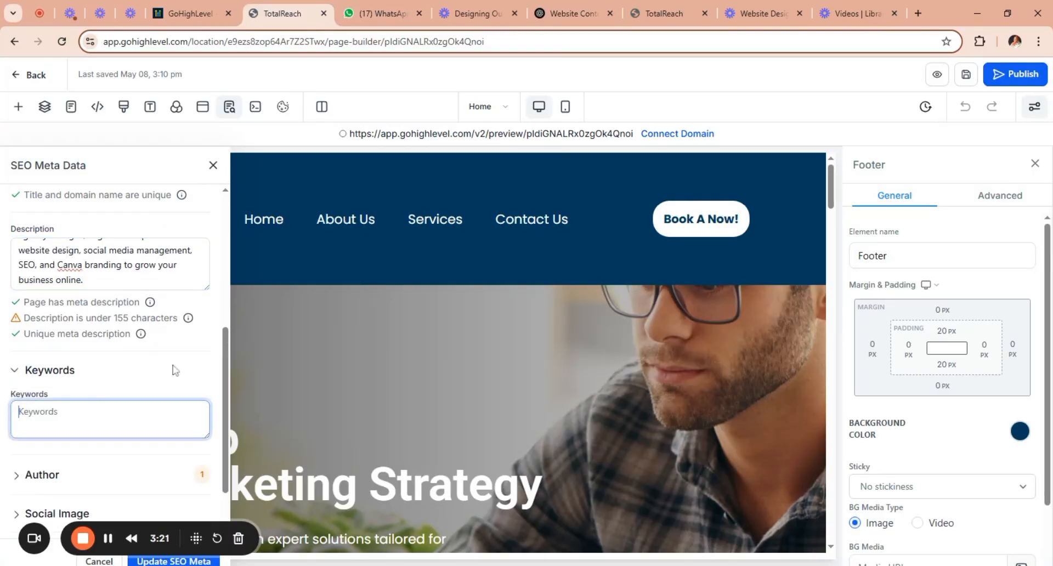
click(570, 14)
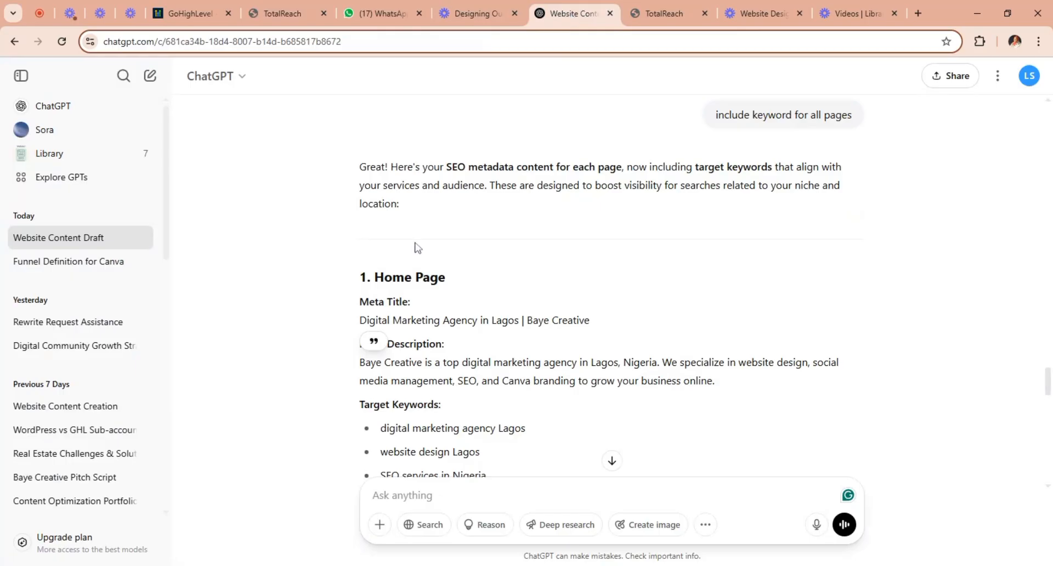
drag(415, 248, 357, 487)
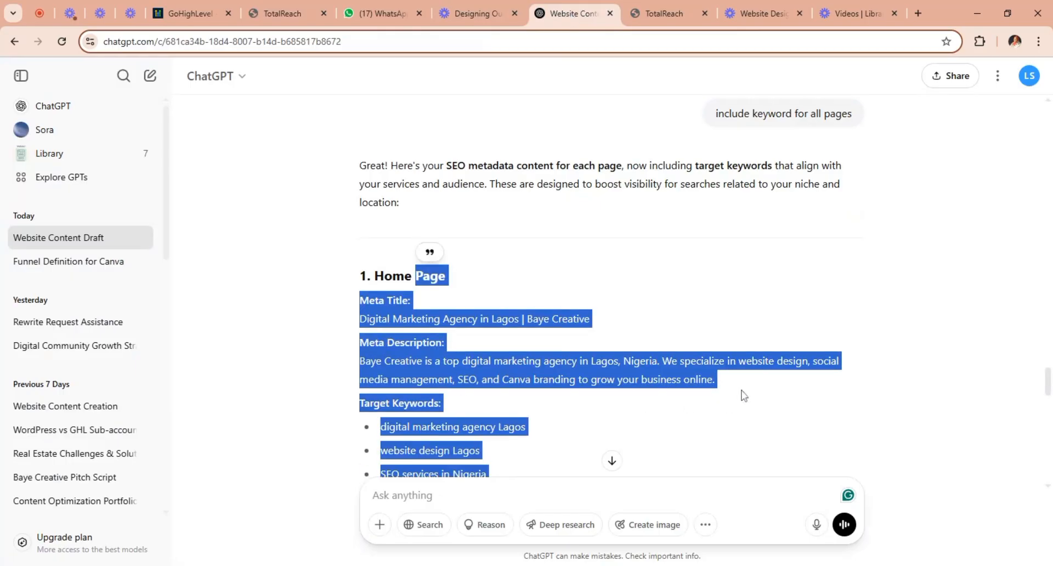
drag(1049, 384, 1049, 395)
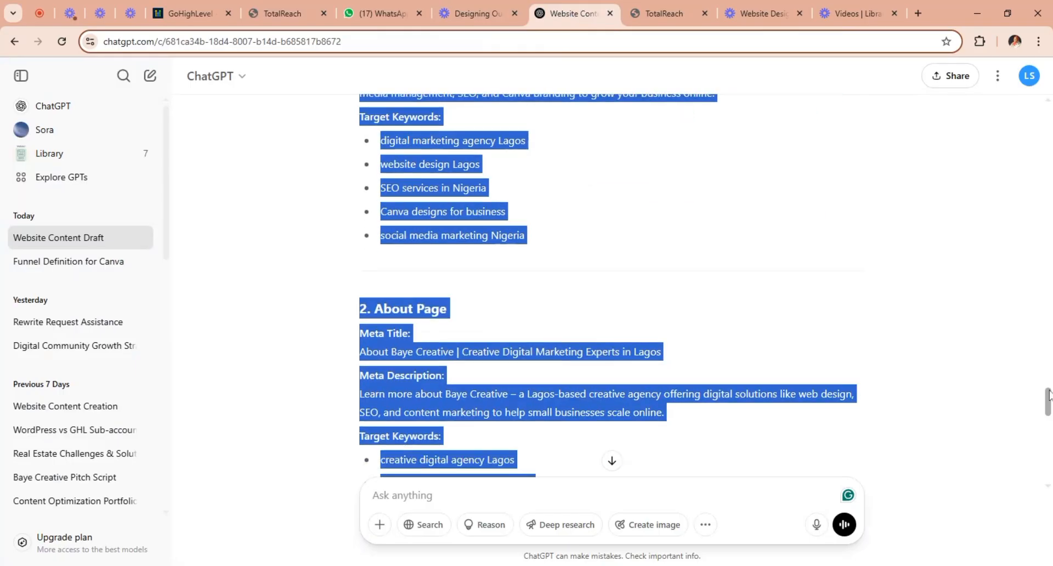
click(585, 206)
drag(541, 241, 382, 143)
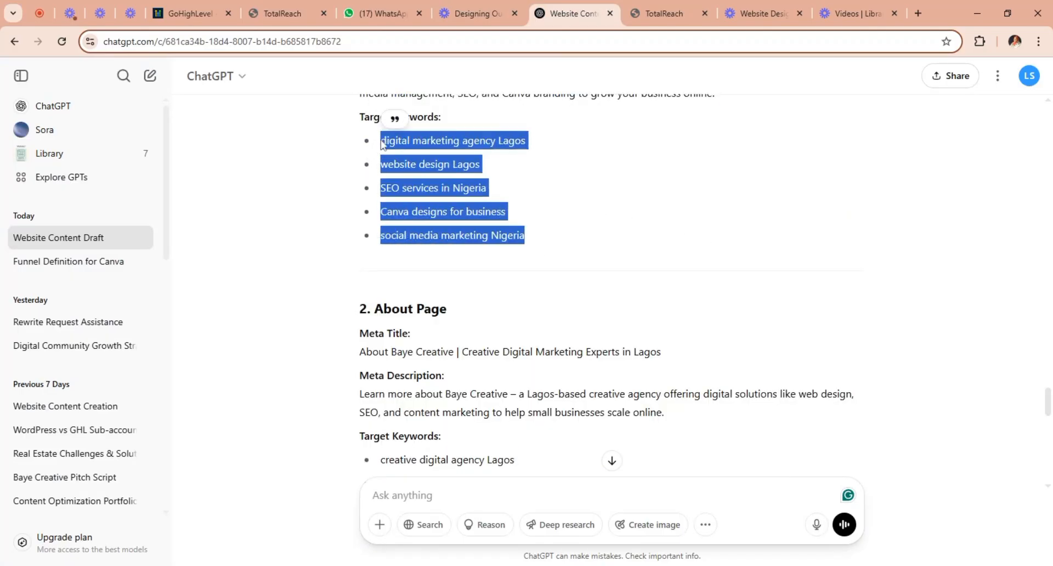
click(279, 13)
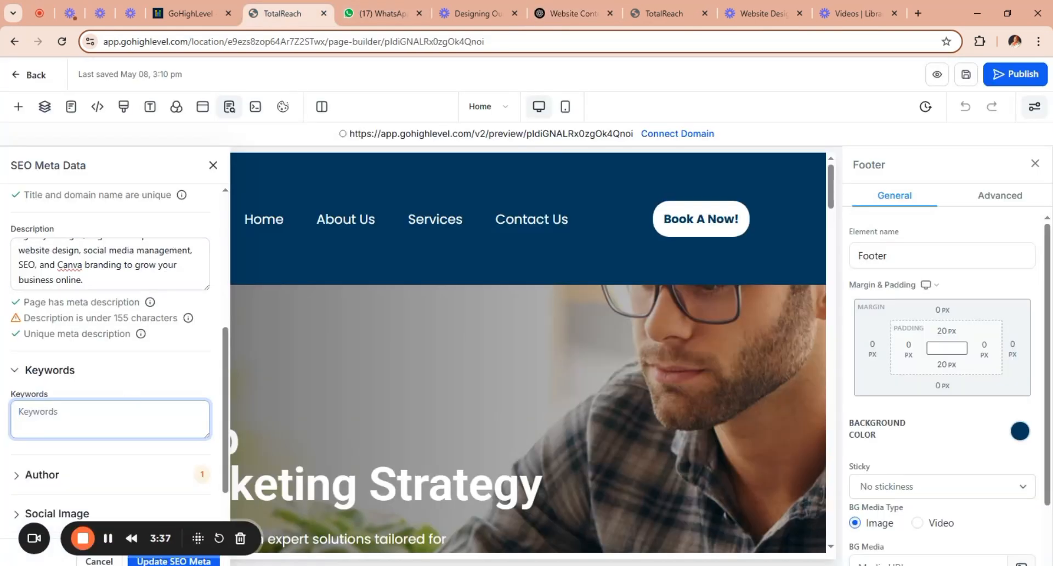
key(ctrl+v)
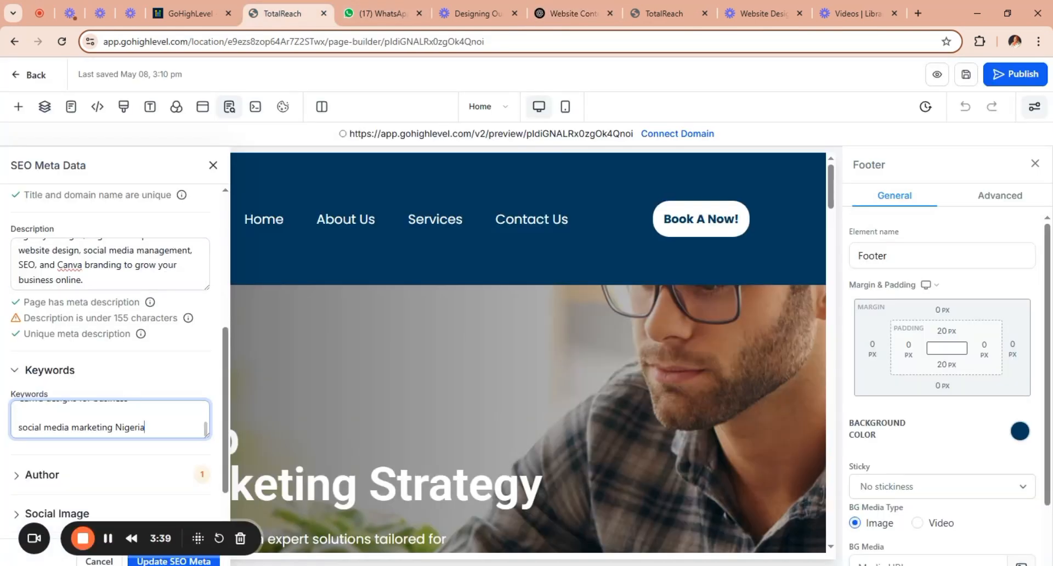
Set the author in the Home page's SEO metadata to "Baye Creative".
click(132, 469)
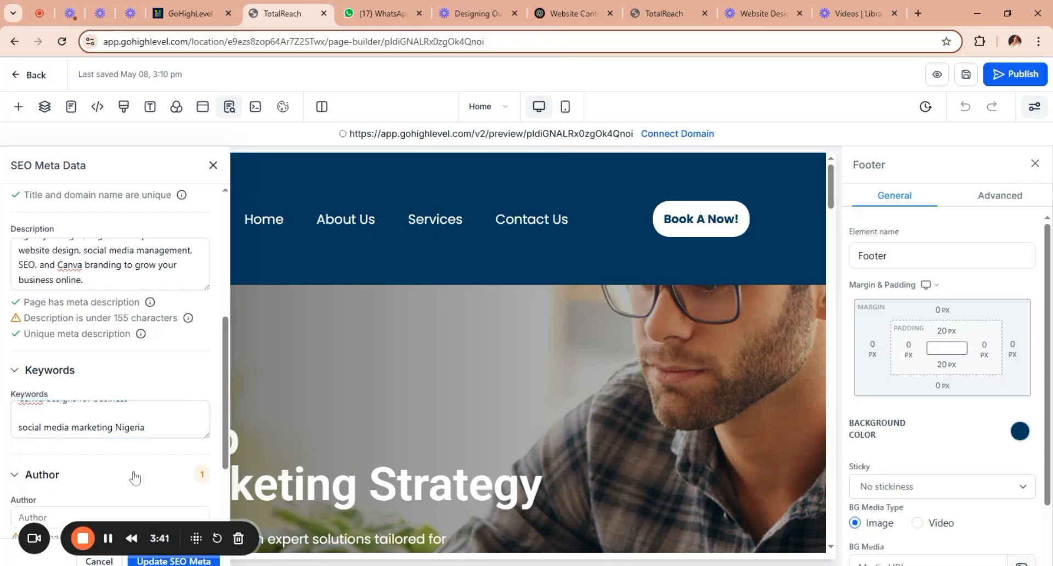
scroll(209, 467, down, 2)
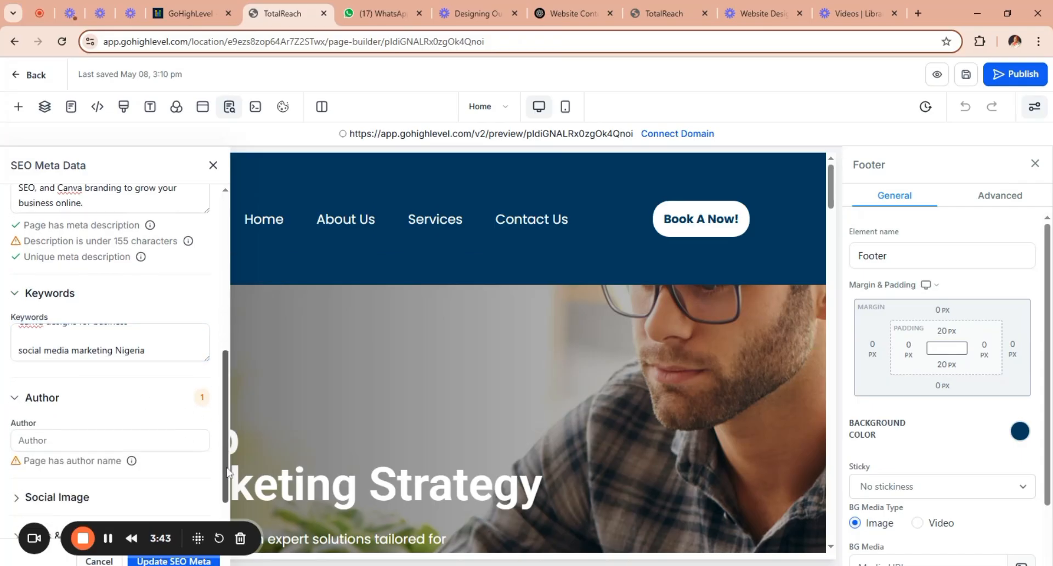
click(82, 423)
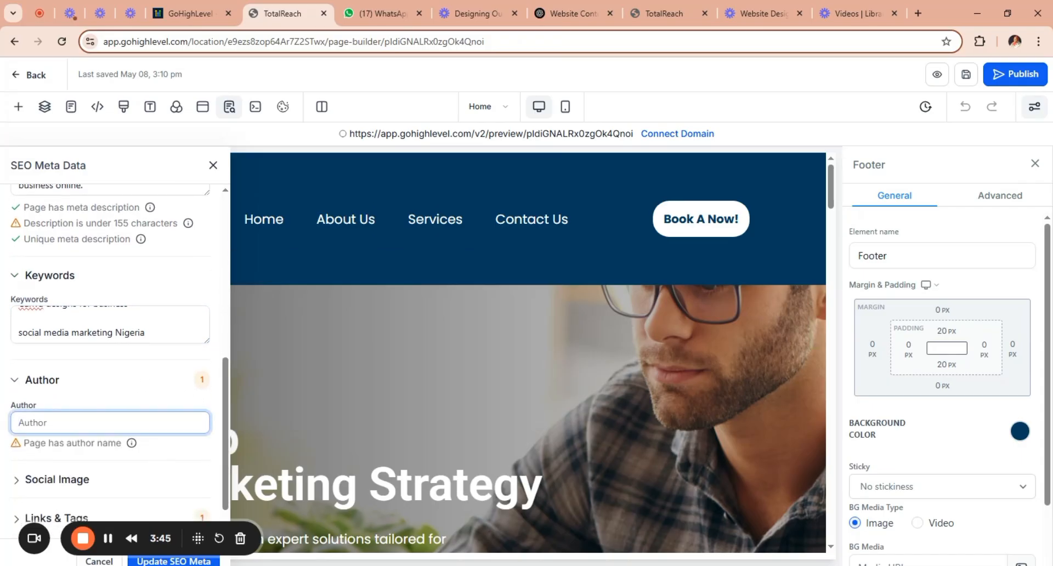
text(Baye Creative)
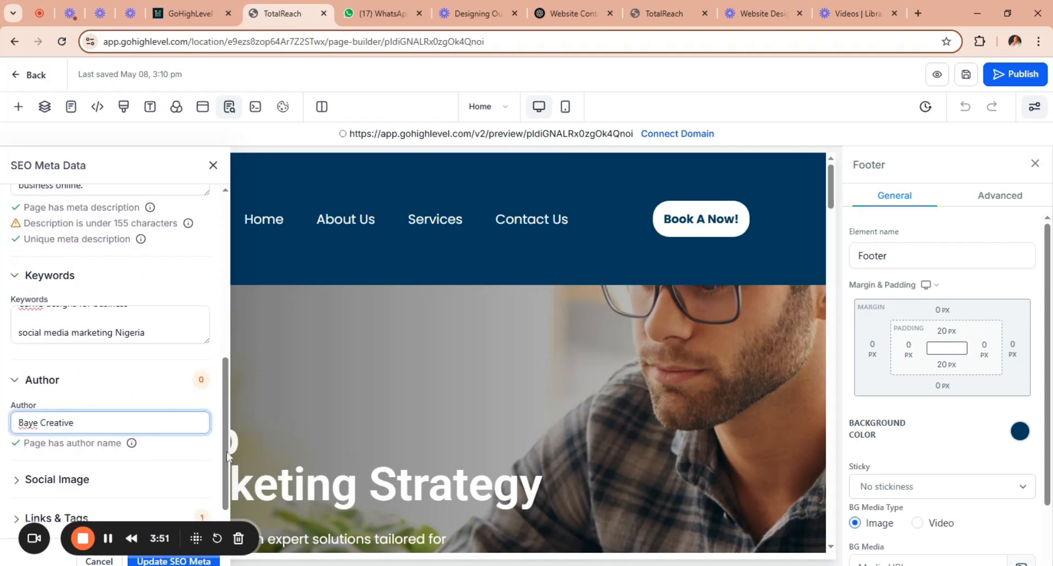
Set the Home page's social image to the Baye Creative logo file starting "b401adf5" from Media Storage.
scroll(143, 485, down, 1)
click(142, 485)
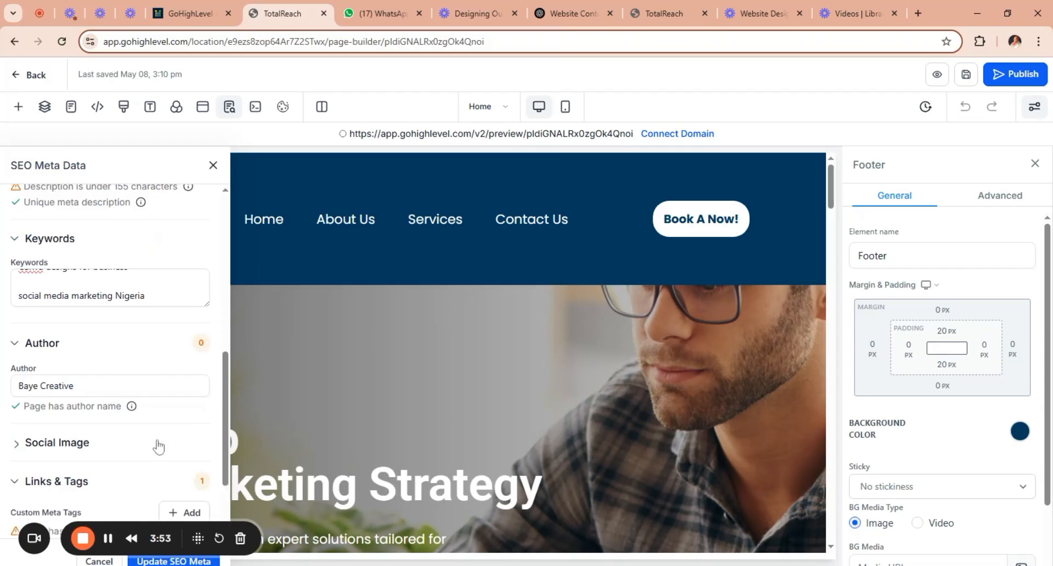
click(158, 444)
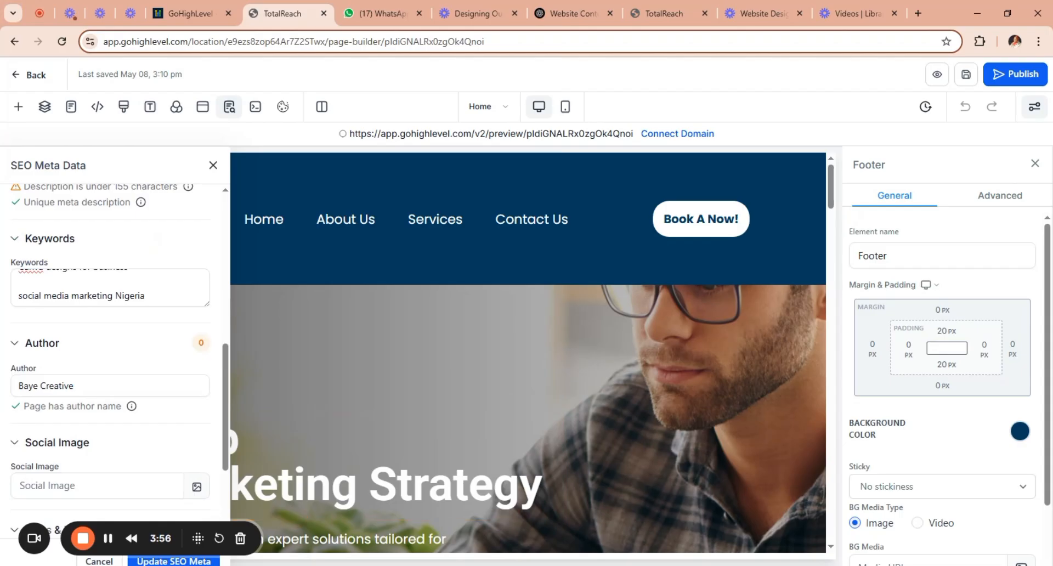
click(196, 487)
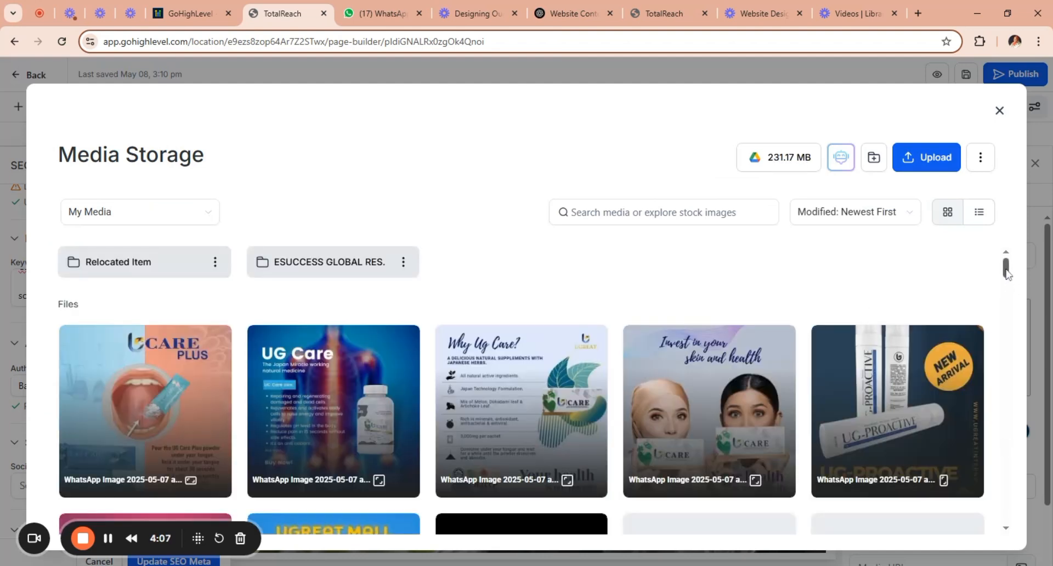
scroll(1007, 291, down, 1)
scroll(1011, 324, down, 10)
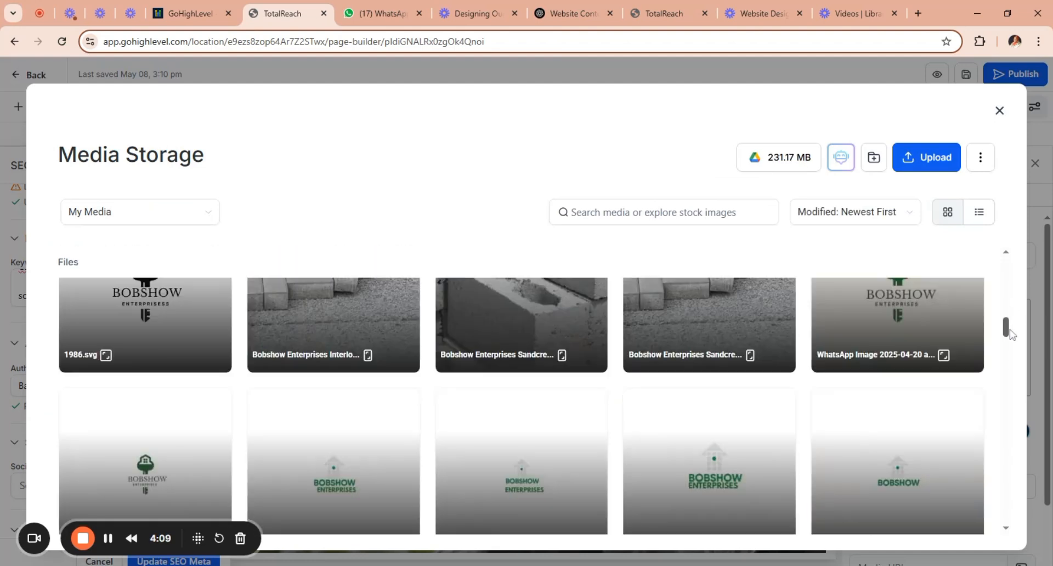
drag(1011, 333, 1005, 283)
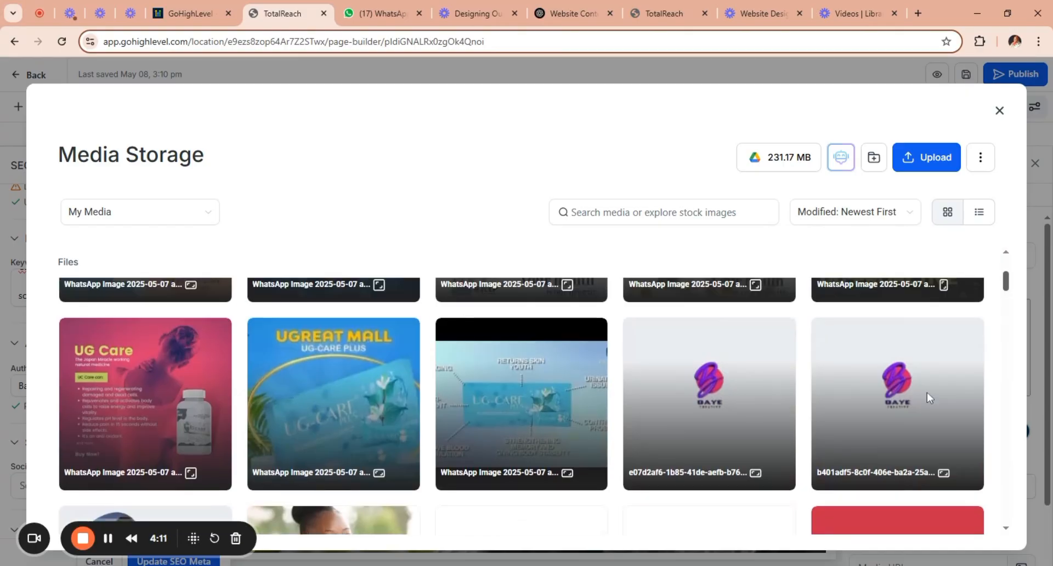
click(915, 442)
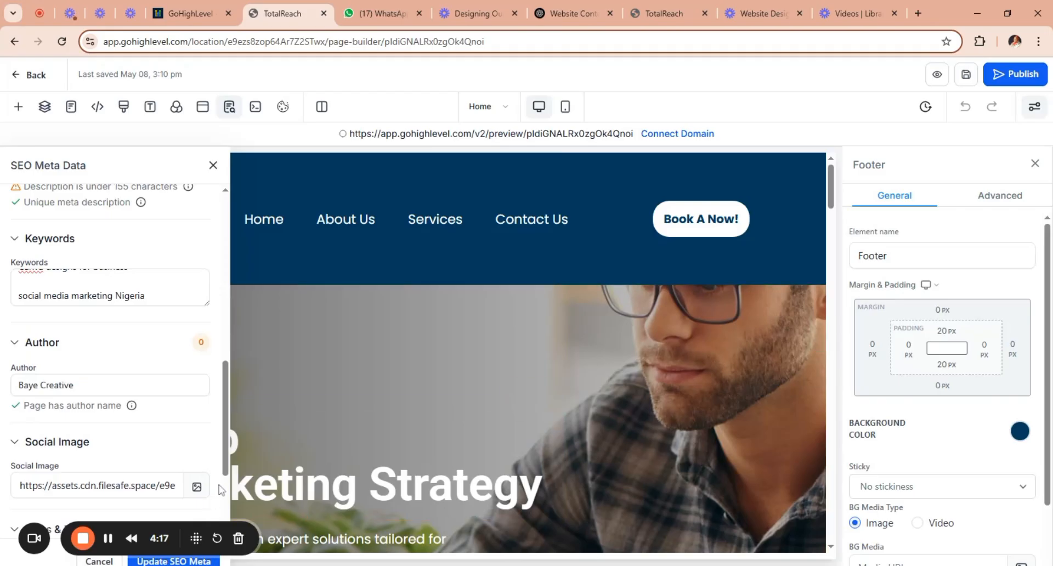
Update the Home page's SEO metadata and save the page.
drag(169, 525, 214, 527)
drag(337, 517, 447, 383)
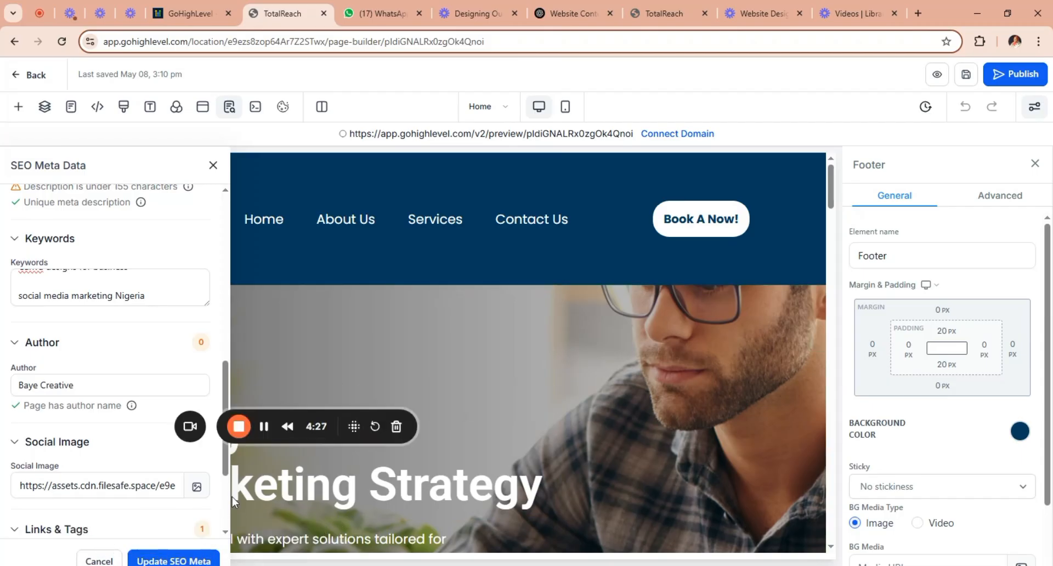
scroll(225, 477, down, 2)
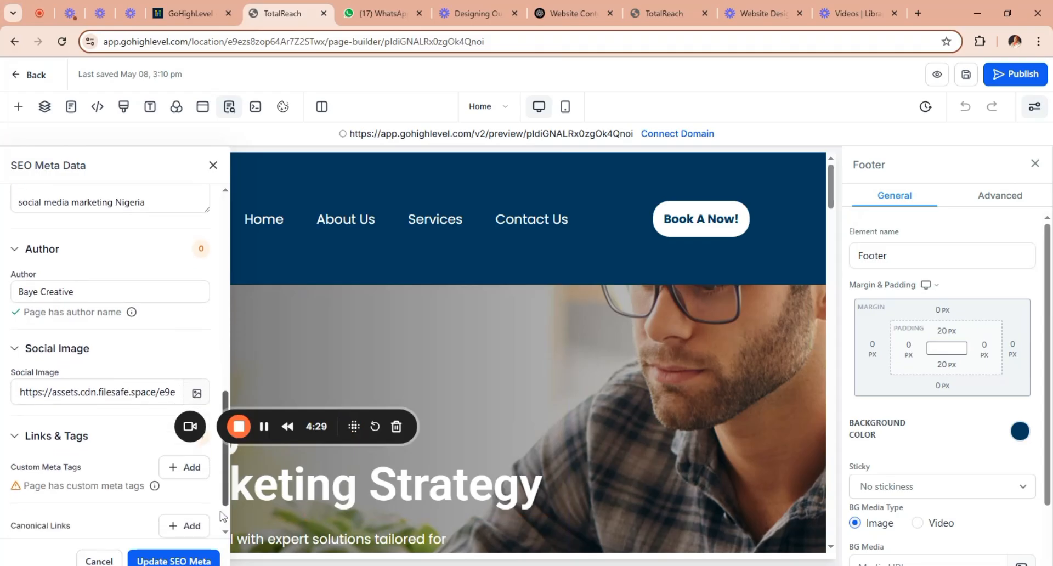
click(178, 557)
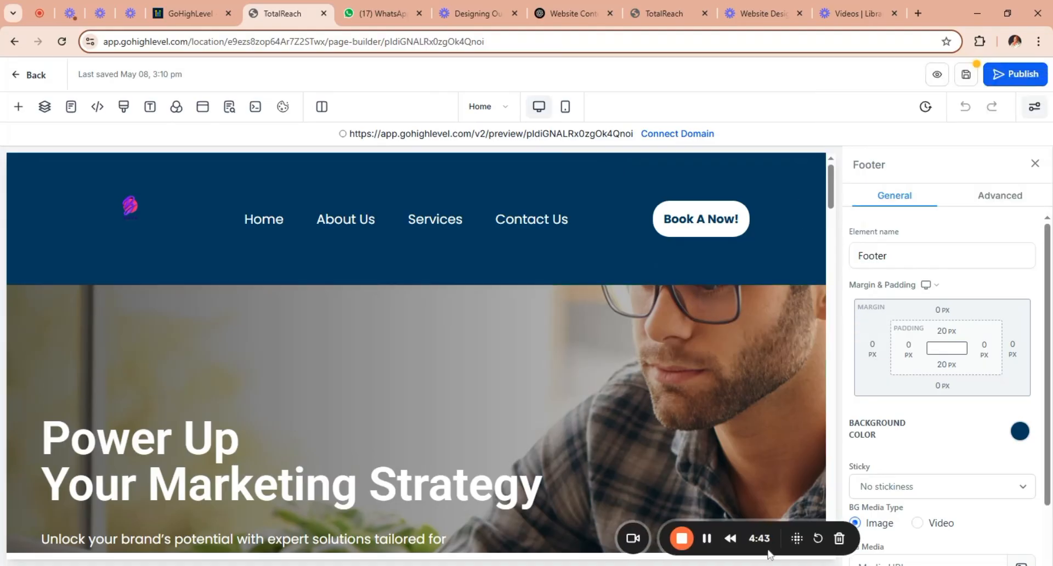
click(770, 492)
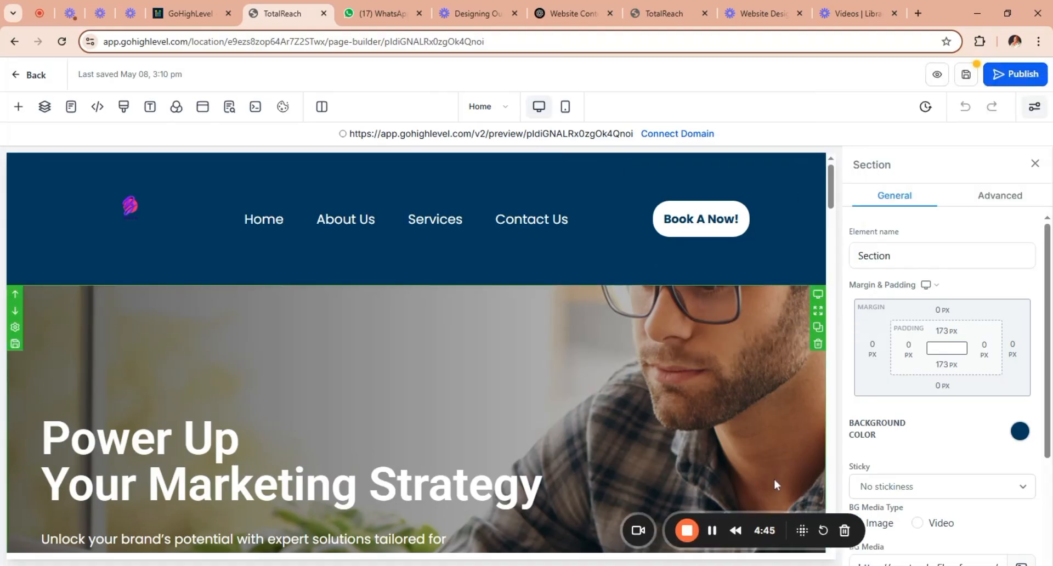
click(967, 78)
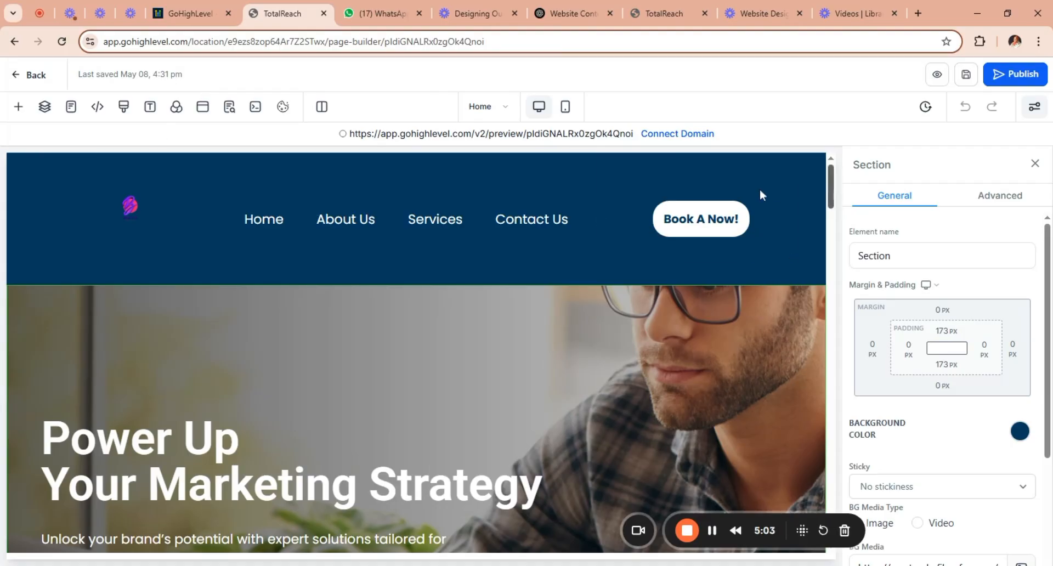
Open the list of the website's main pages and look through it.
click(504, 110)
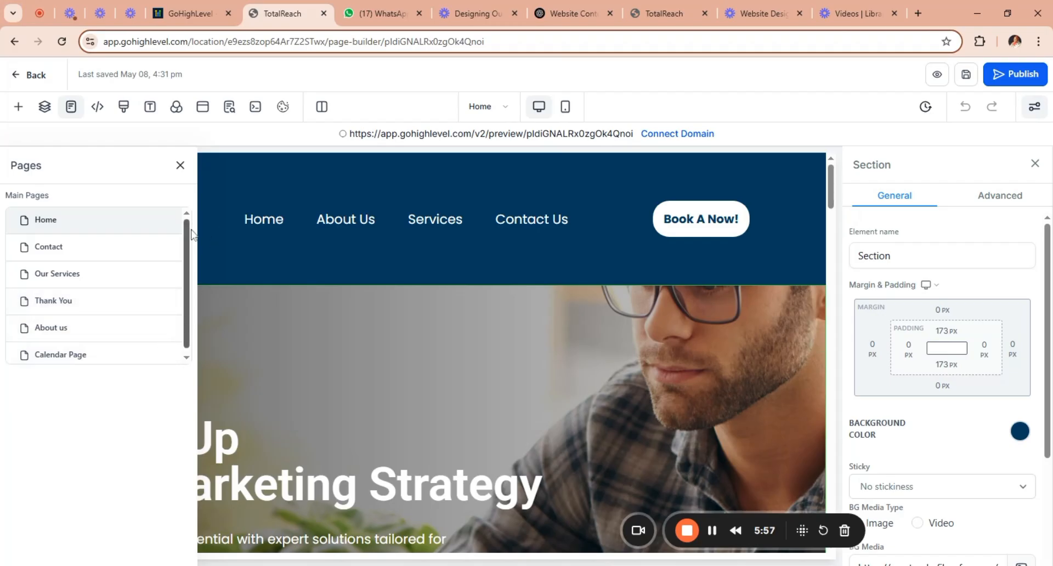
drag(186, 249, 190, 316)
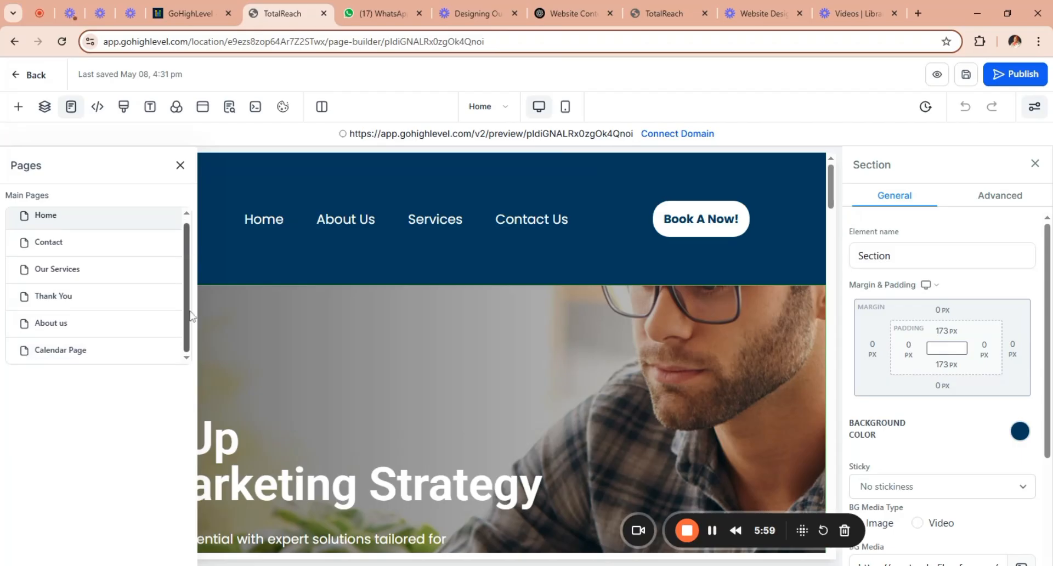